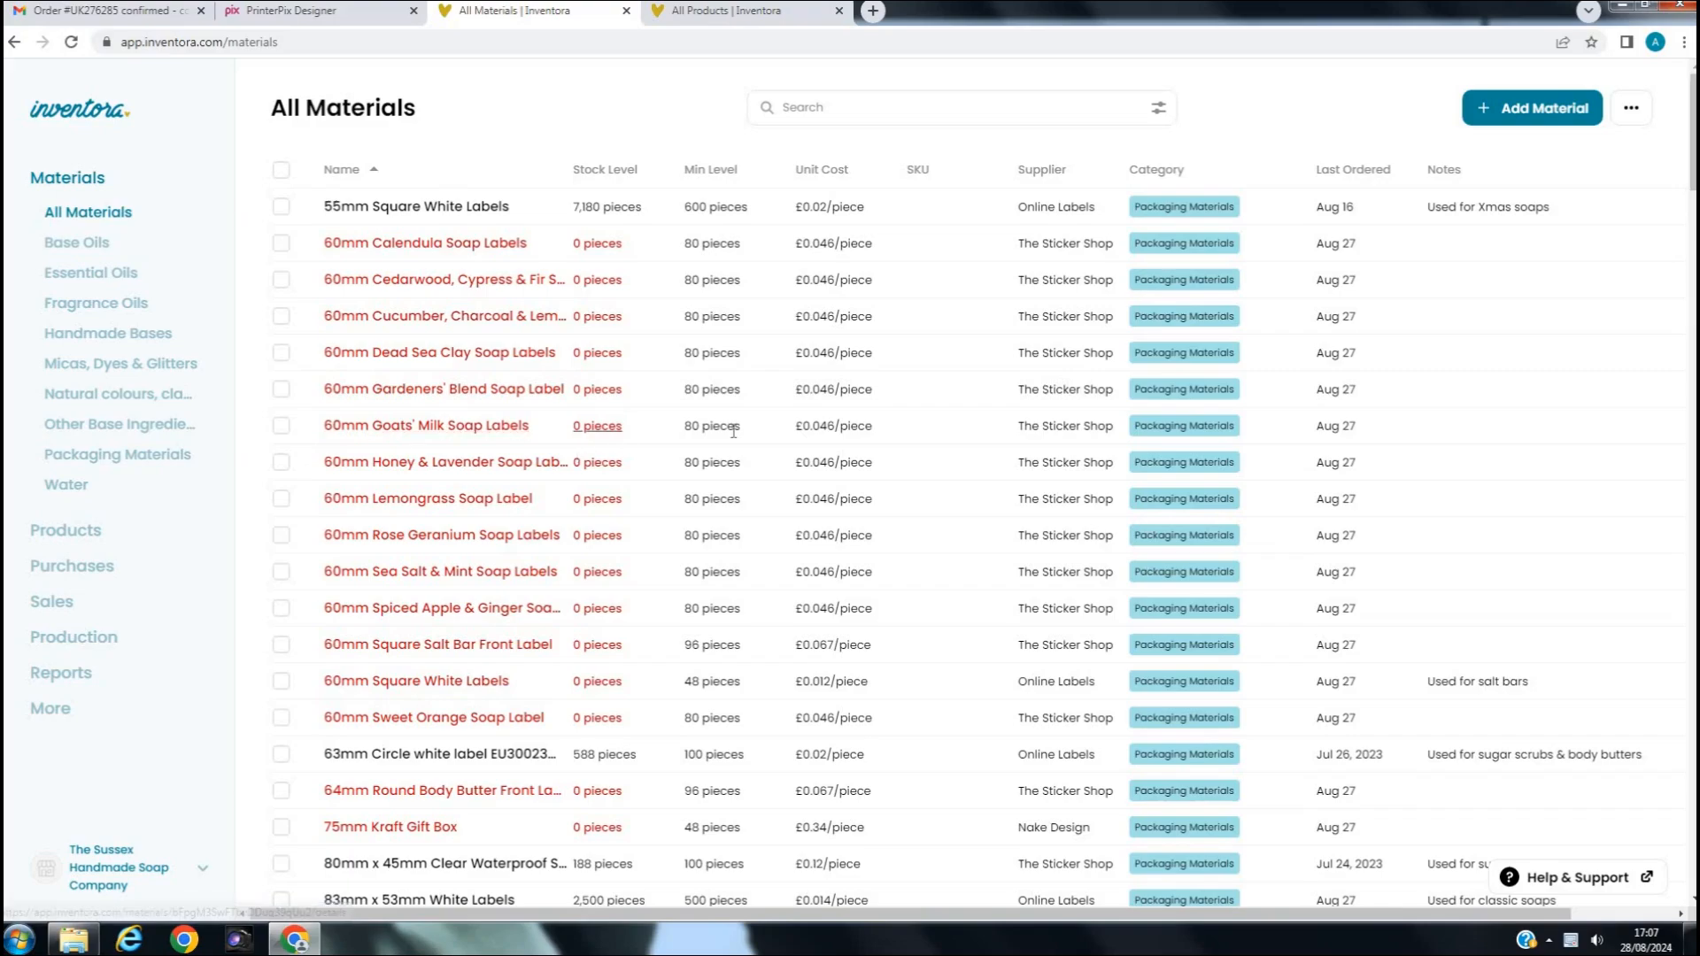
# Start a new material named "coconut oil" with the material type Sourced from Supplier
pyautogui.click(1524, 113)
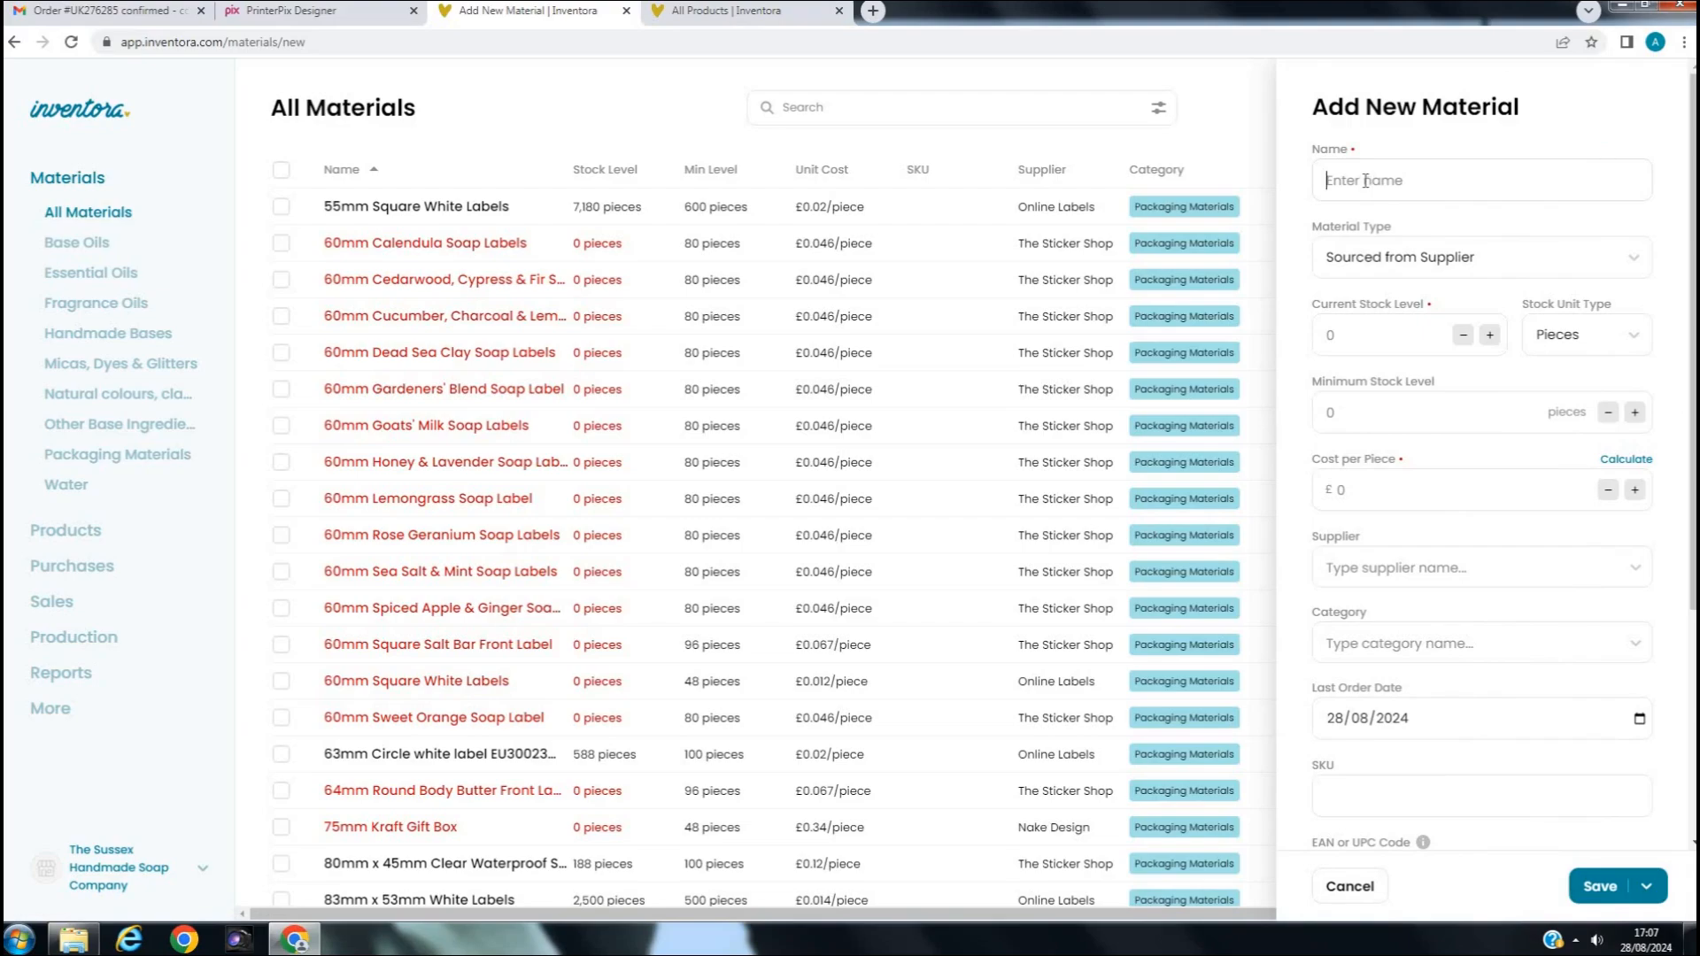
pyautogui.write('coconut oil')
pyautogui.click(1376, 278)
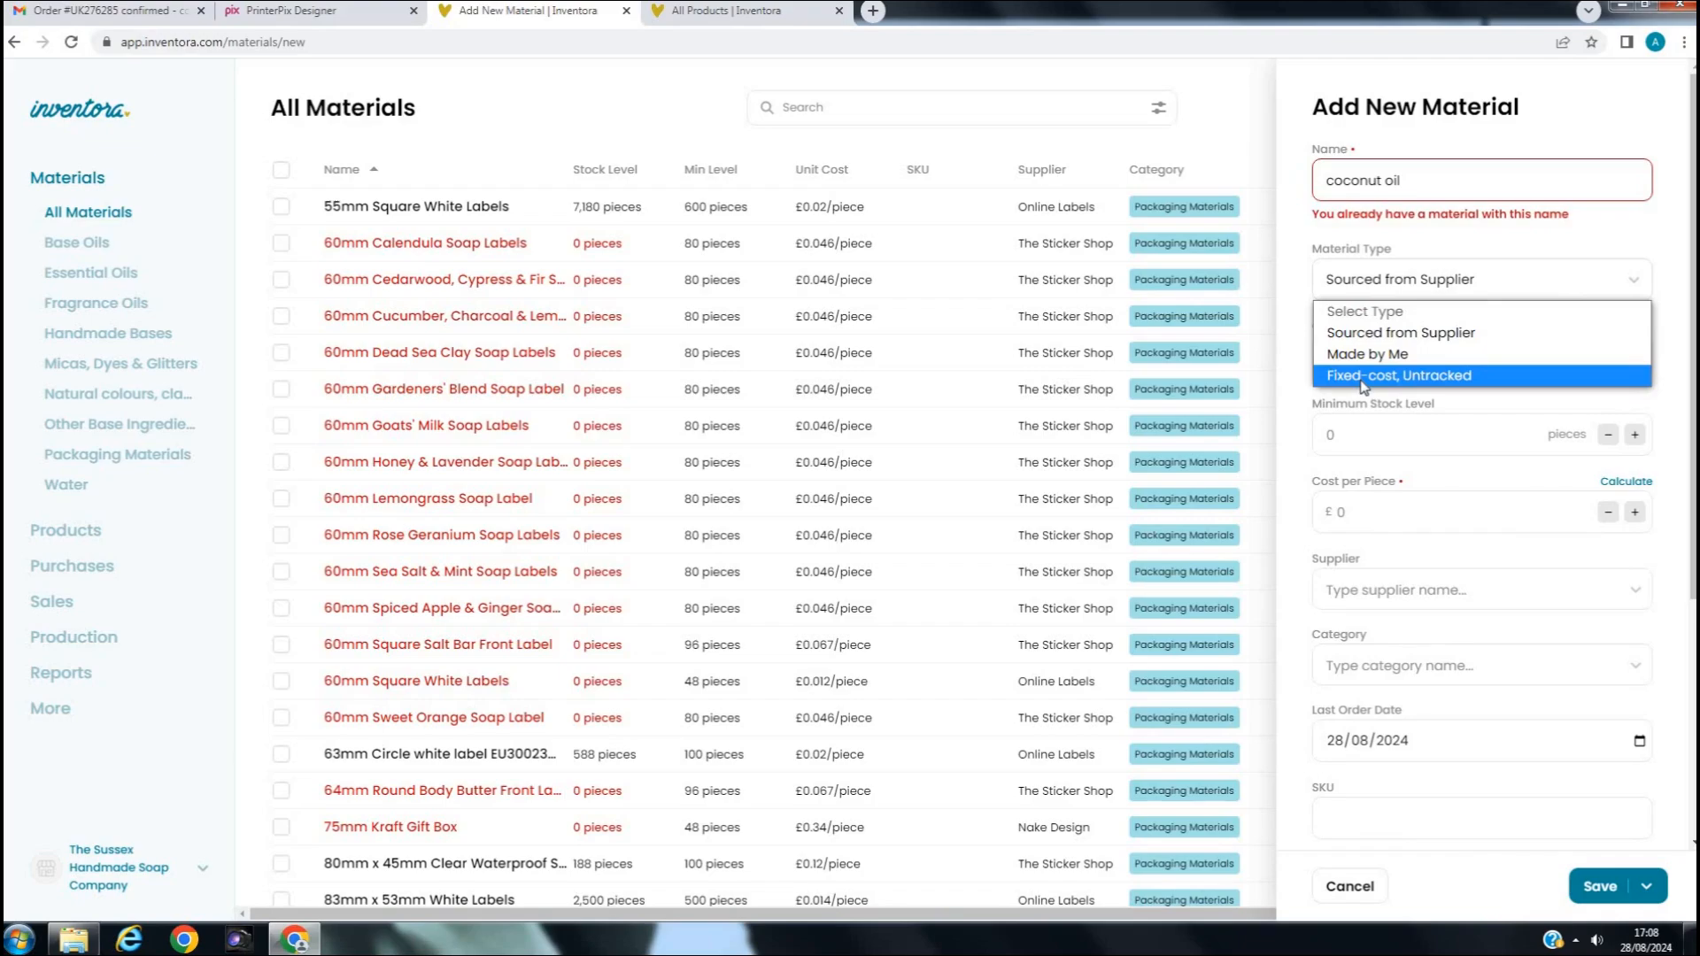
pyautogui.click(1354, 334)
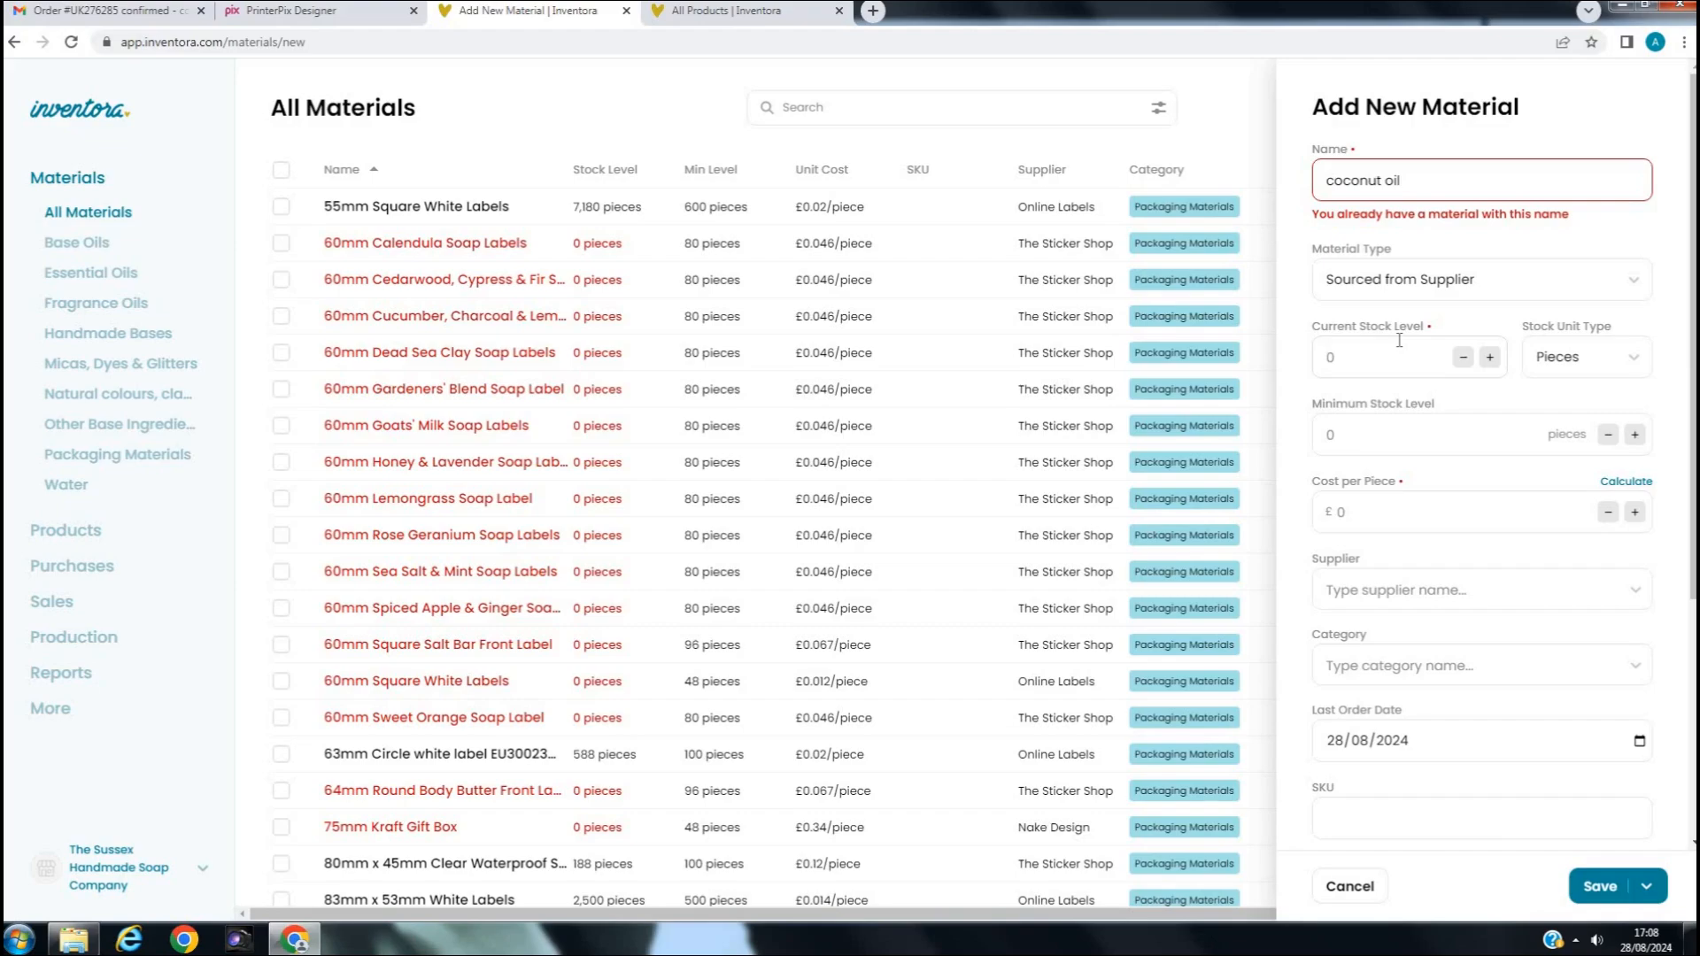
# Set the coconut oil's current stock level to 5000 grams and its minimum stock level to 500 grams
pyautogui.write('5000')
pyautogui.click(1565, 370)
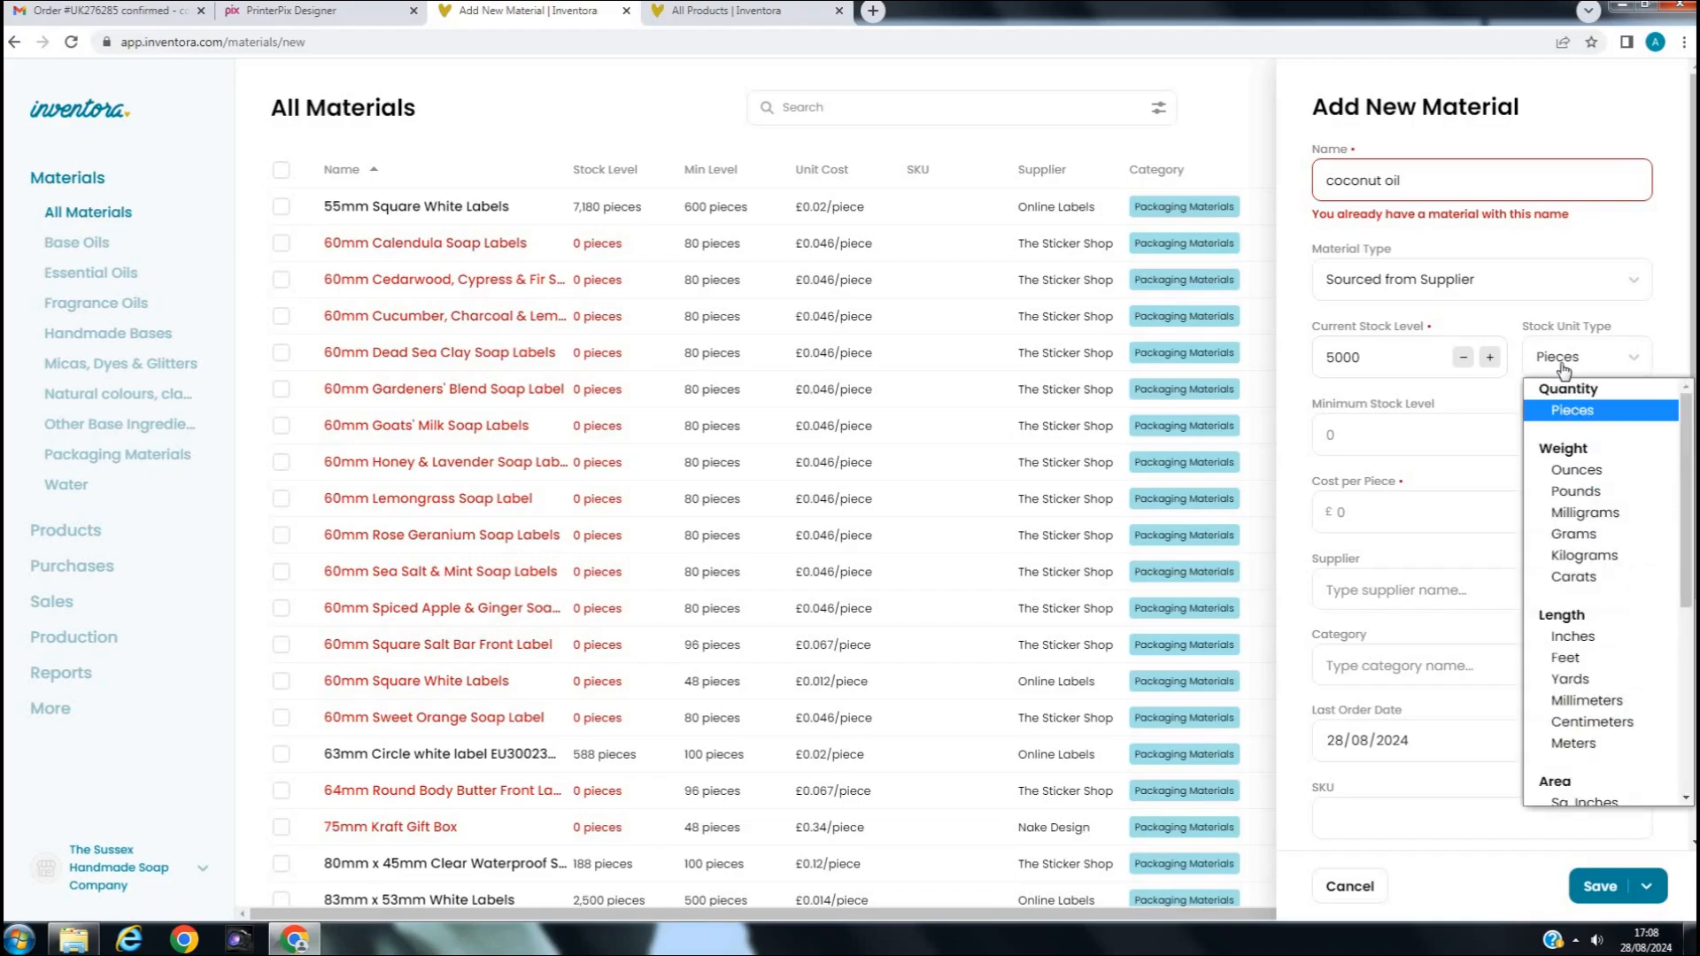
pyautogui.scroll(-5, 1602, 535)
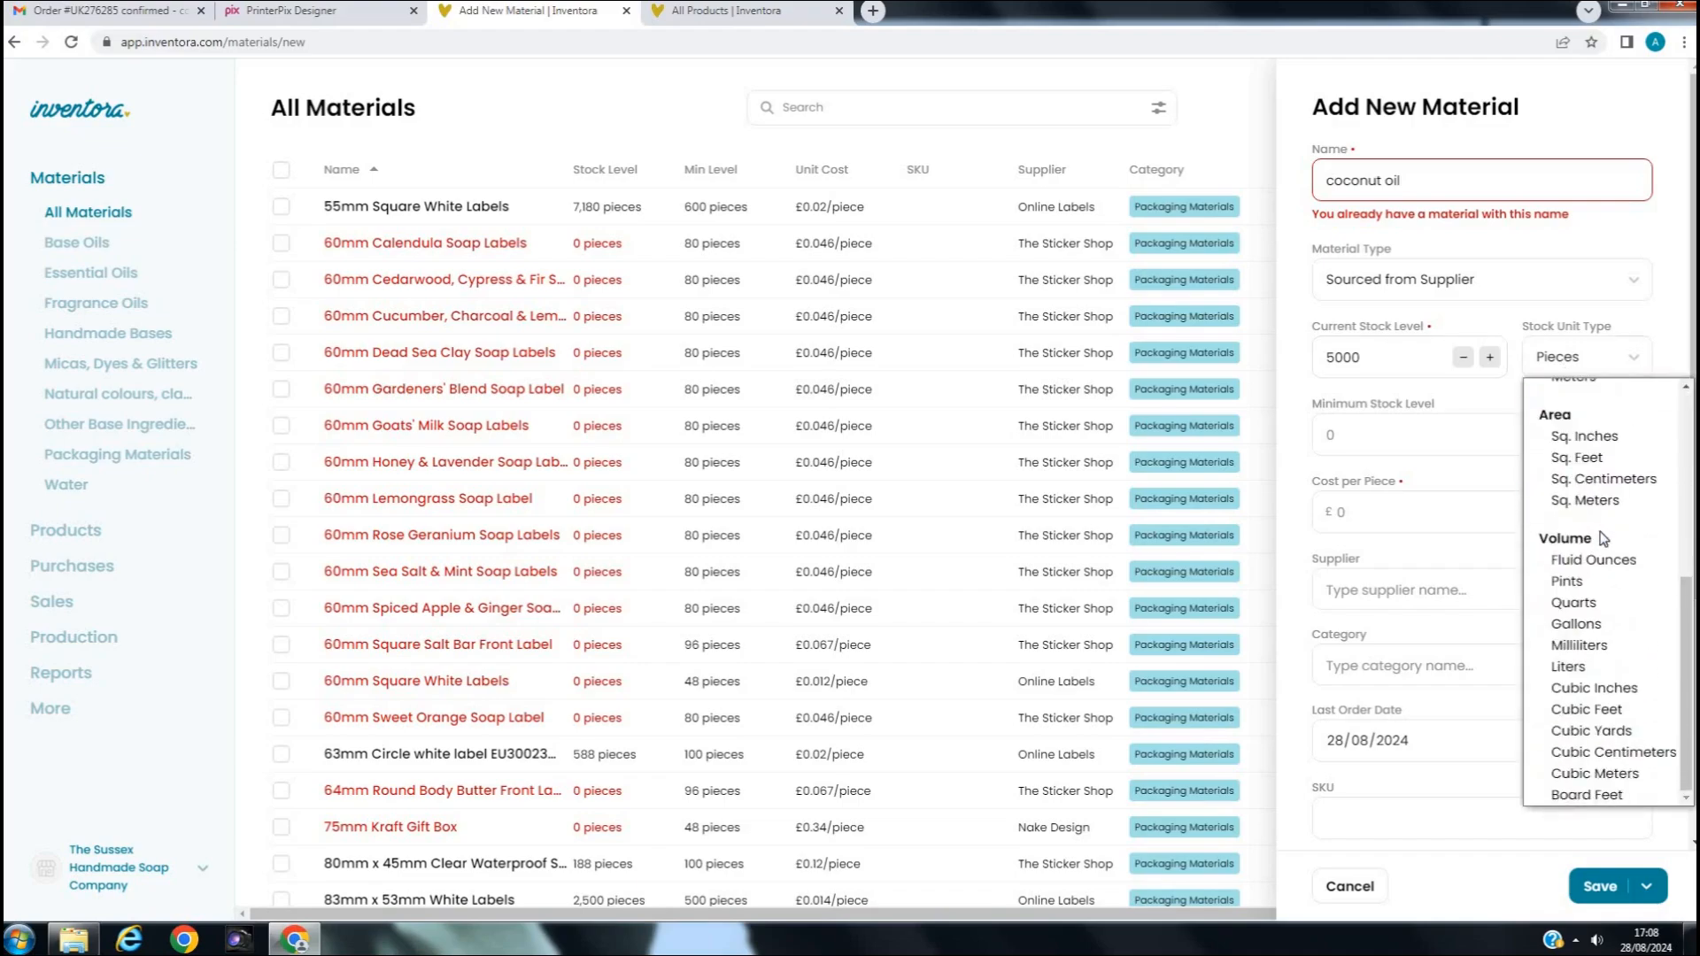
pyautogui.scroll(4, 1601, 535)
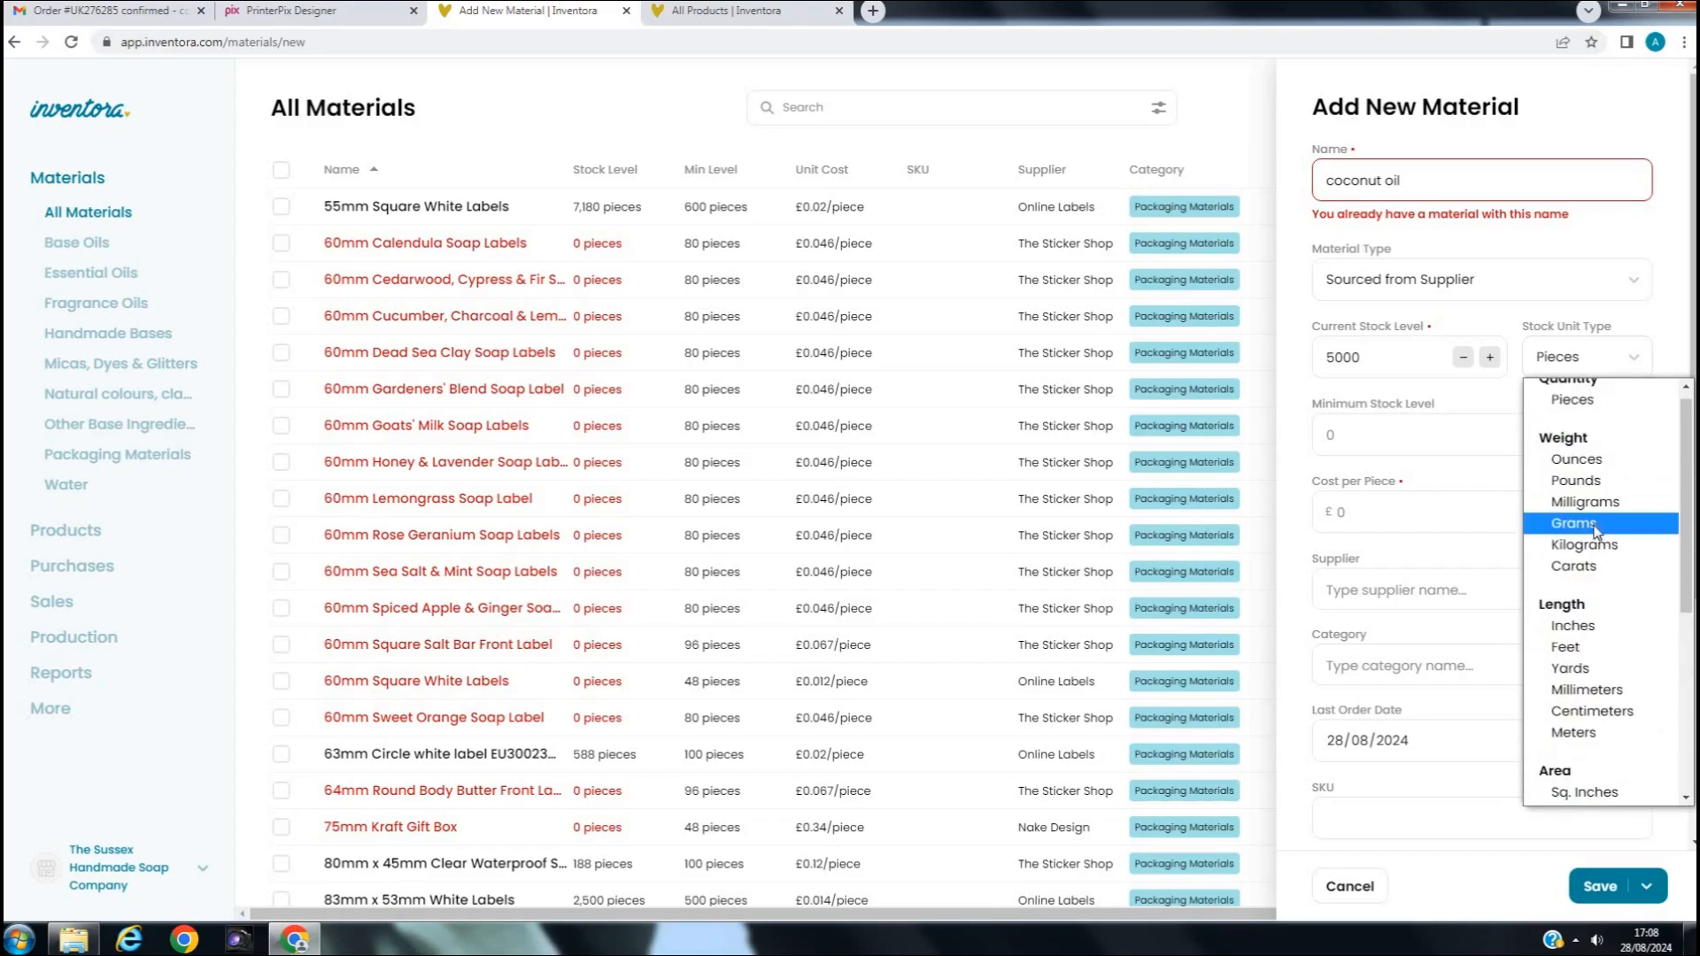
pyautogui.click(1591, 526)
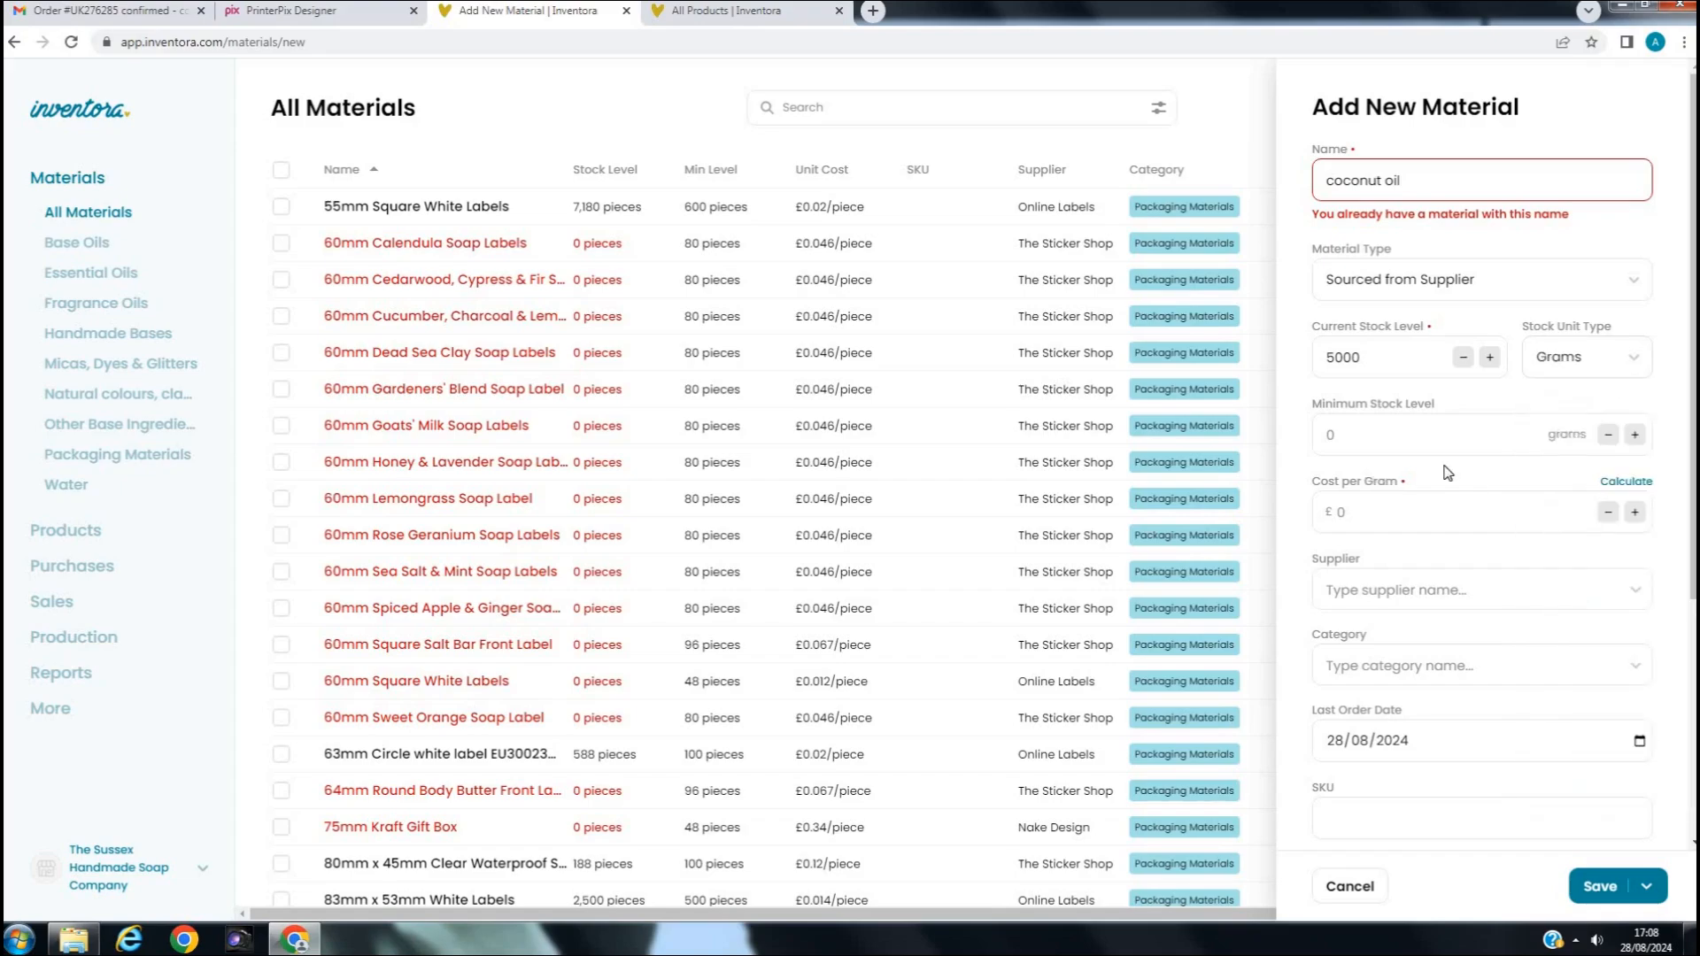
pyautogui.click(1324, 438)
pyautogui.write('500')
# Calculate the cost per gram from an order of 5000 g costing £40.00, without tax or shipping, and apply it to the material
pyautogui.click(1376, 511)
pyautogui.click(1625, 482)
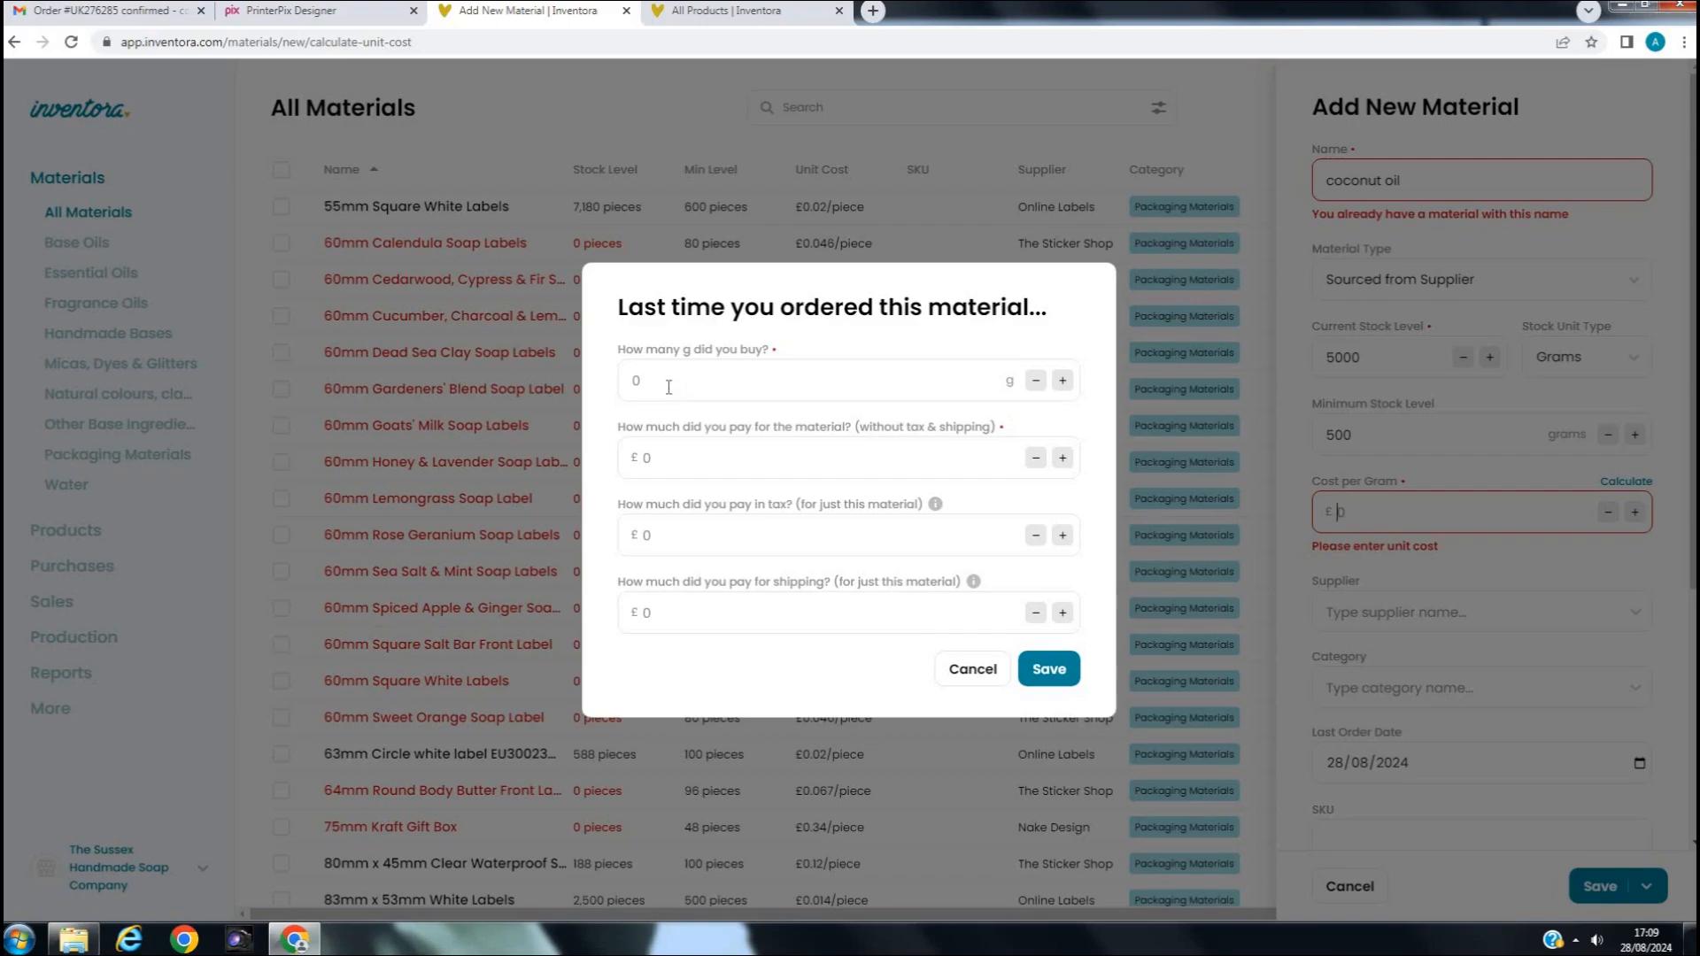
pyautogui.click(619, 386)
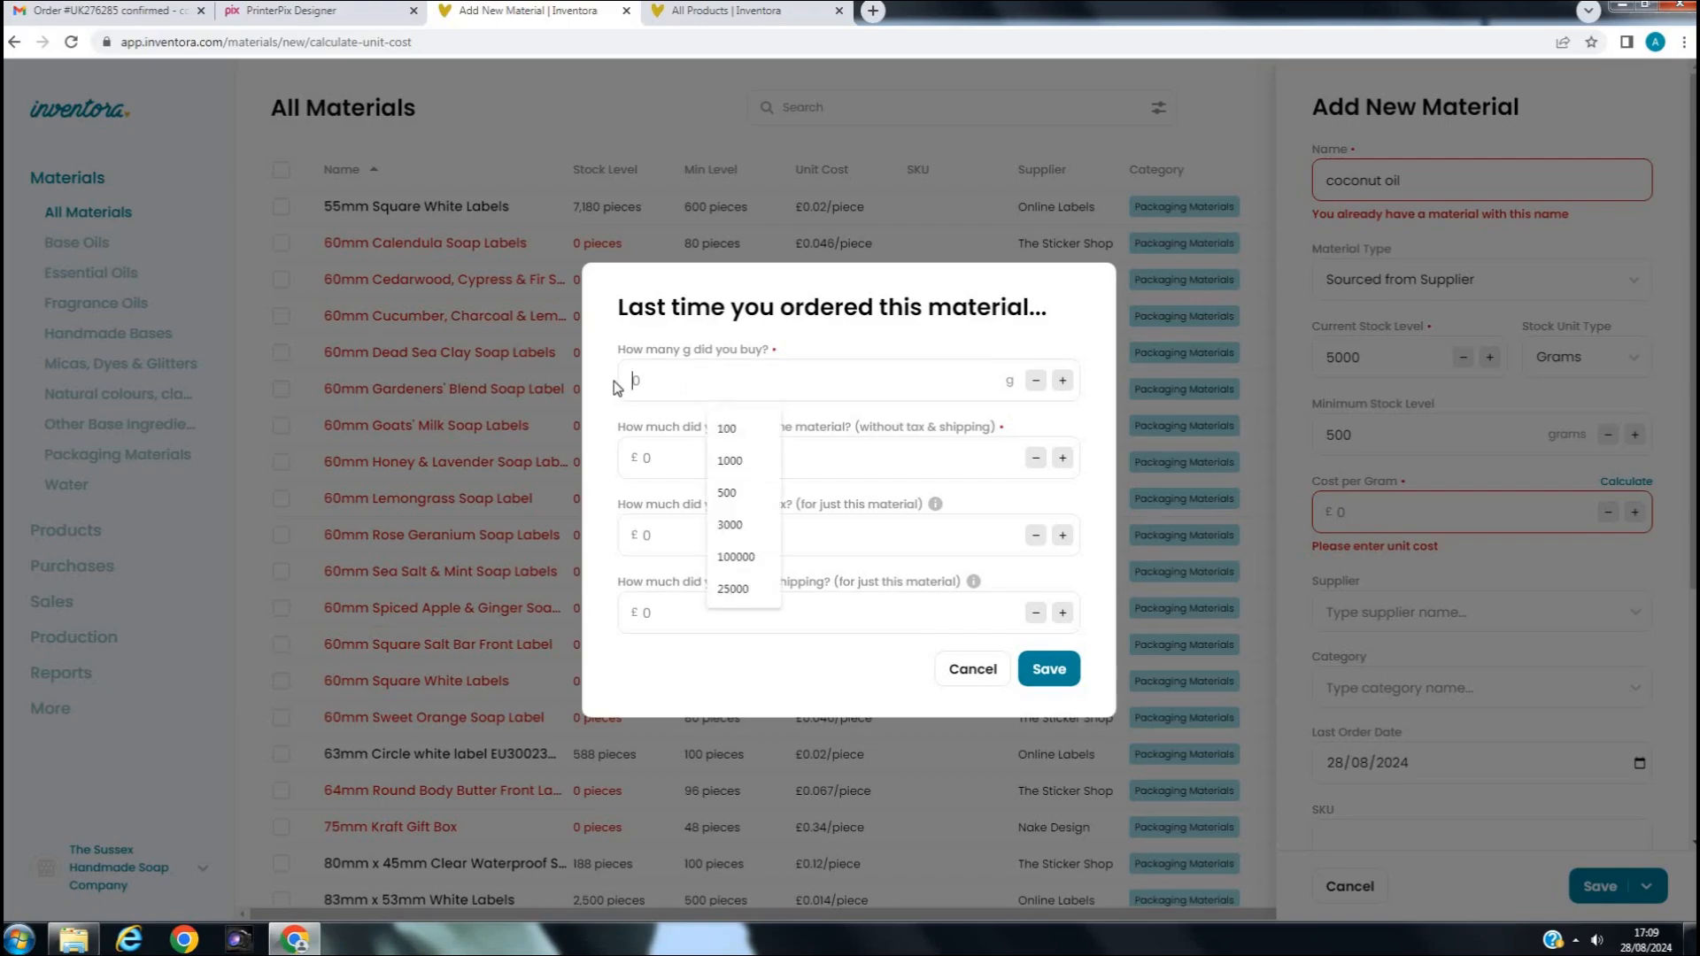
pyautogui.write('5000')
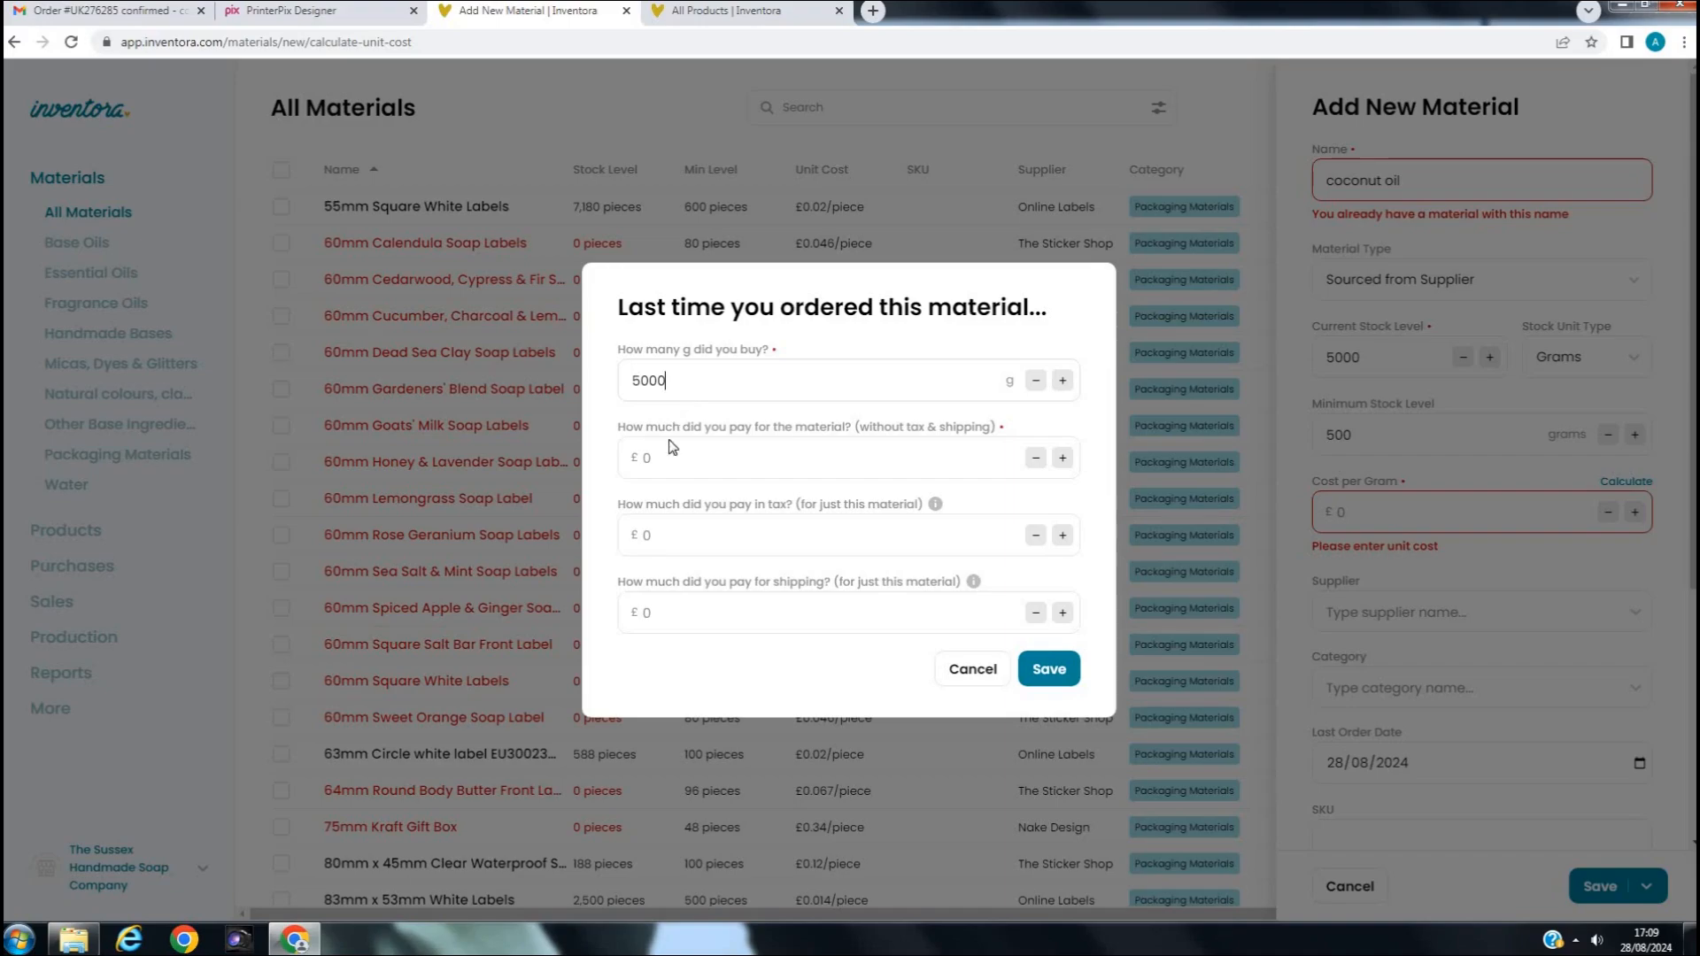
pyautogui.click(653, 461)
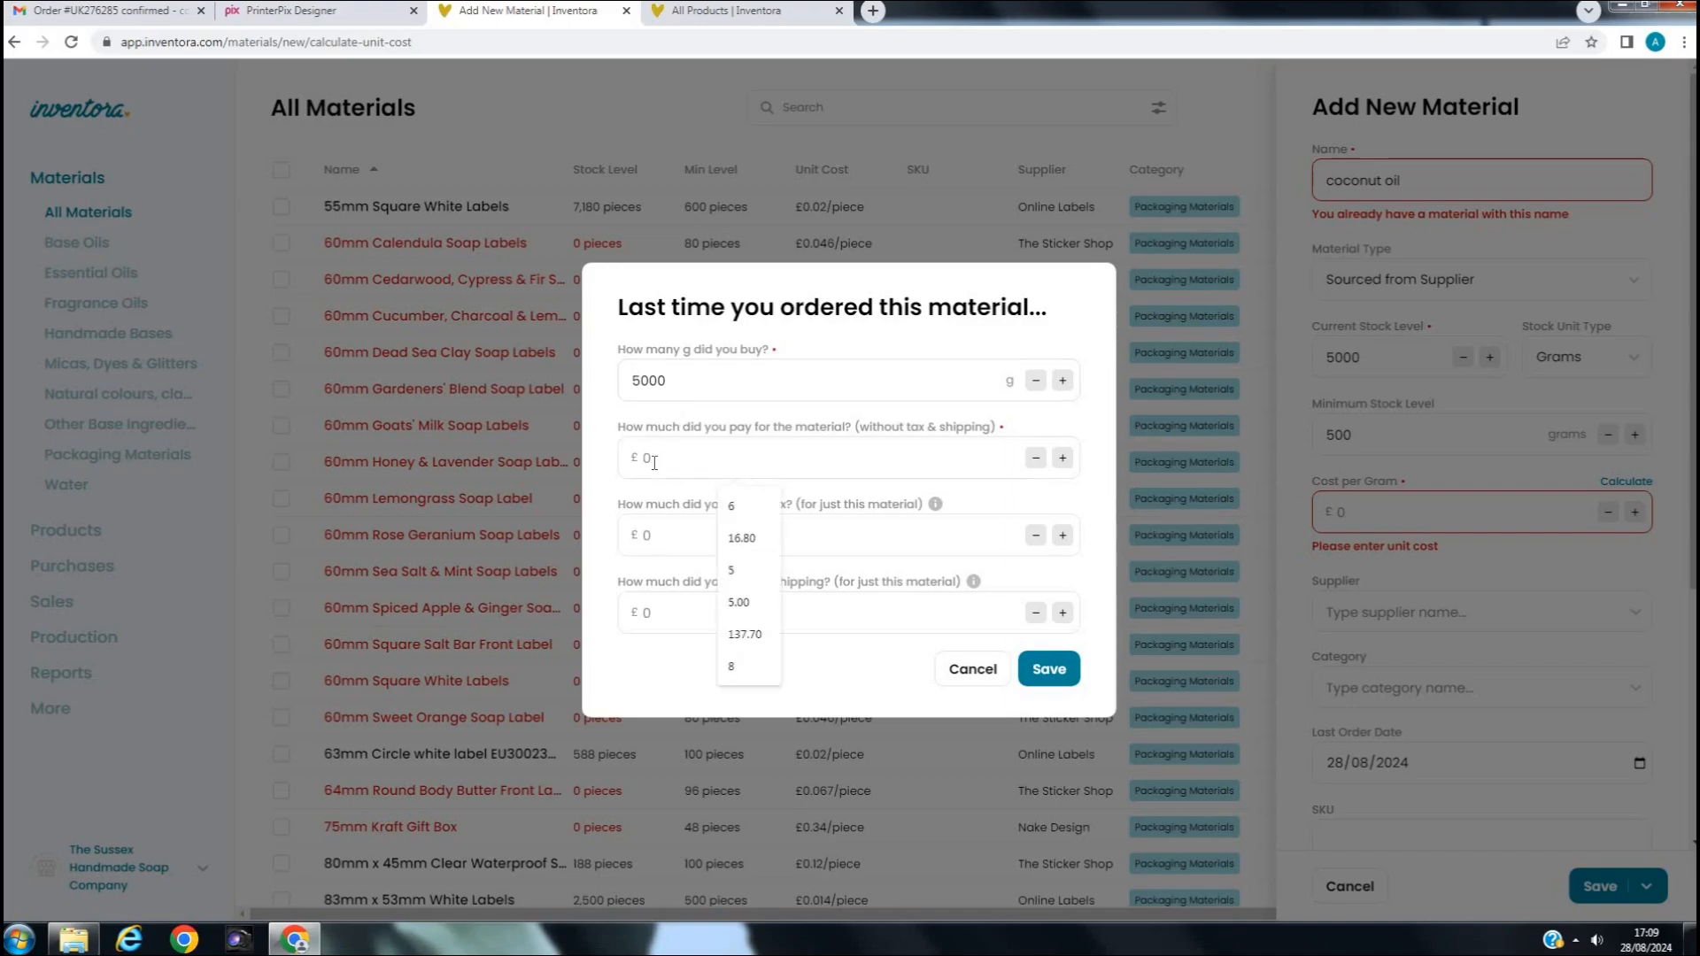
pyautogui.write('40.00')
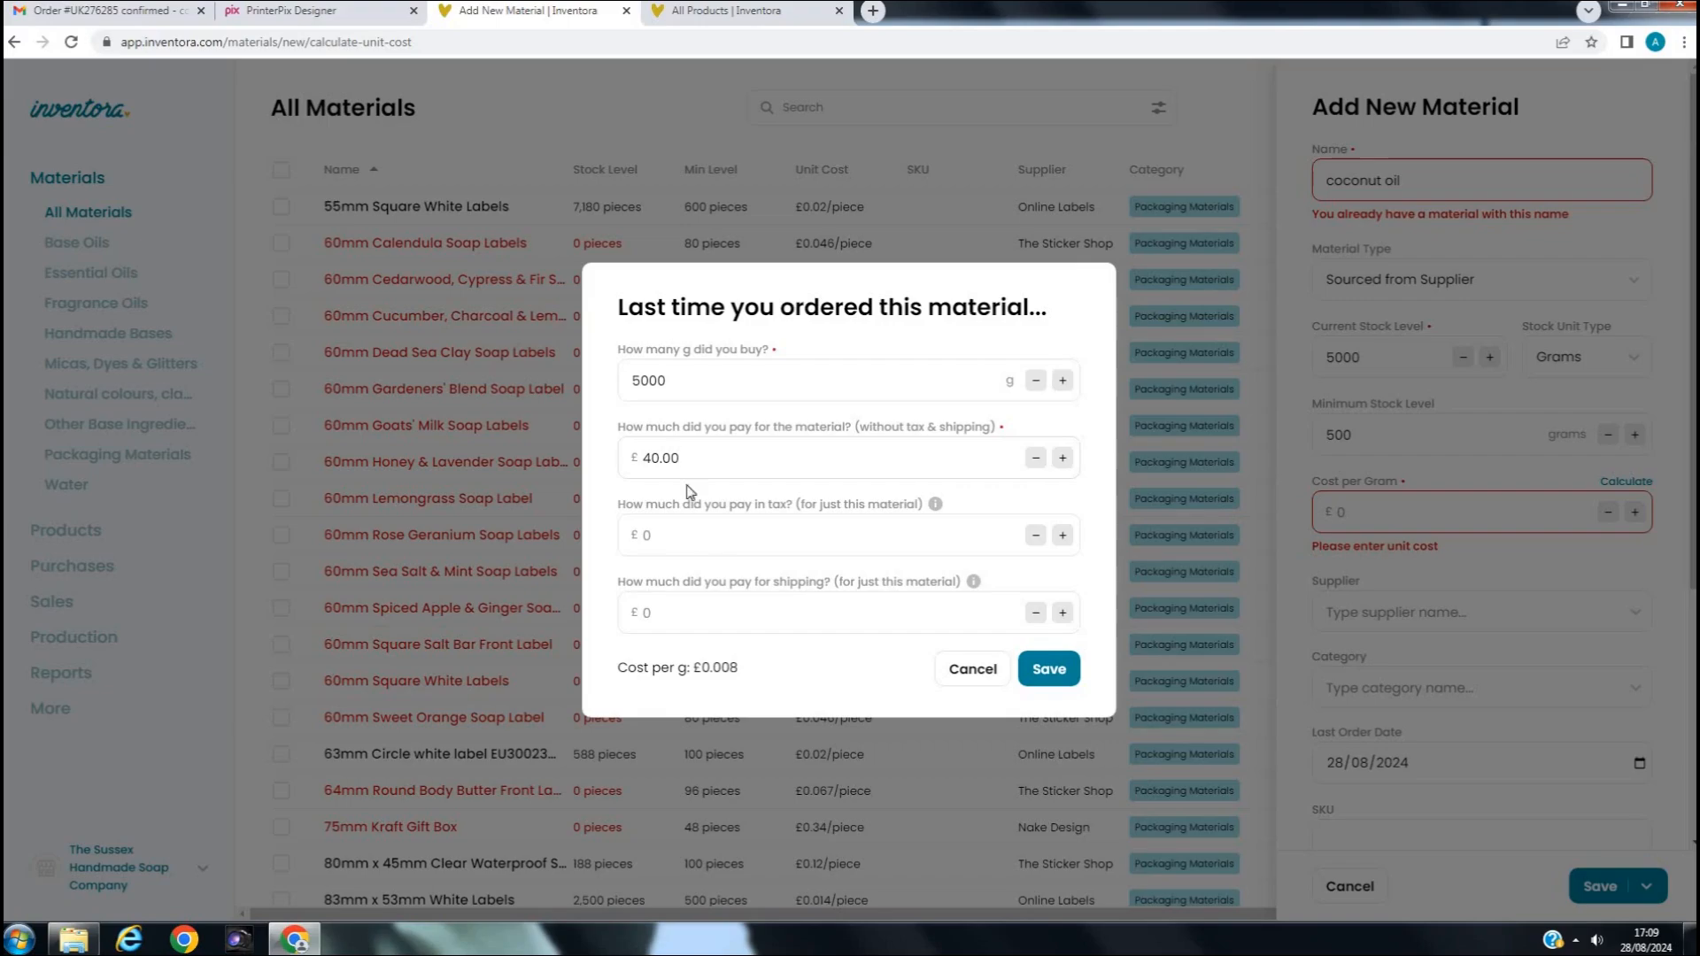
pyautogui.moveTo(682, 459); pyautogui.dragTo(639, 457)
pyautogui.click(660, 538)
pyautogui.click(665, 612)
pyautogui.moveTo(693, 671); pyautogui.dragTo(740, 671)
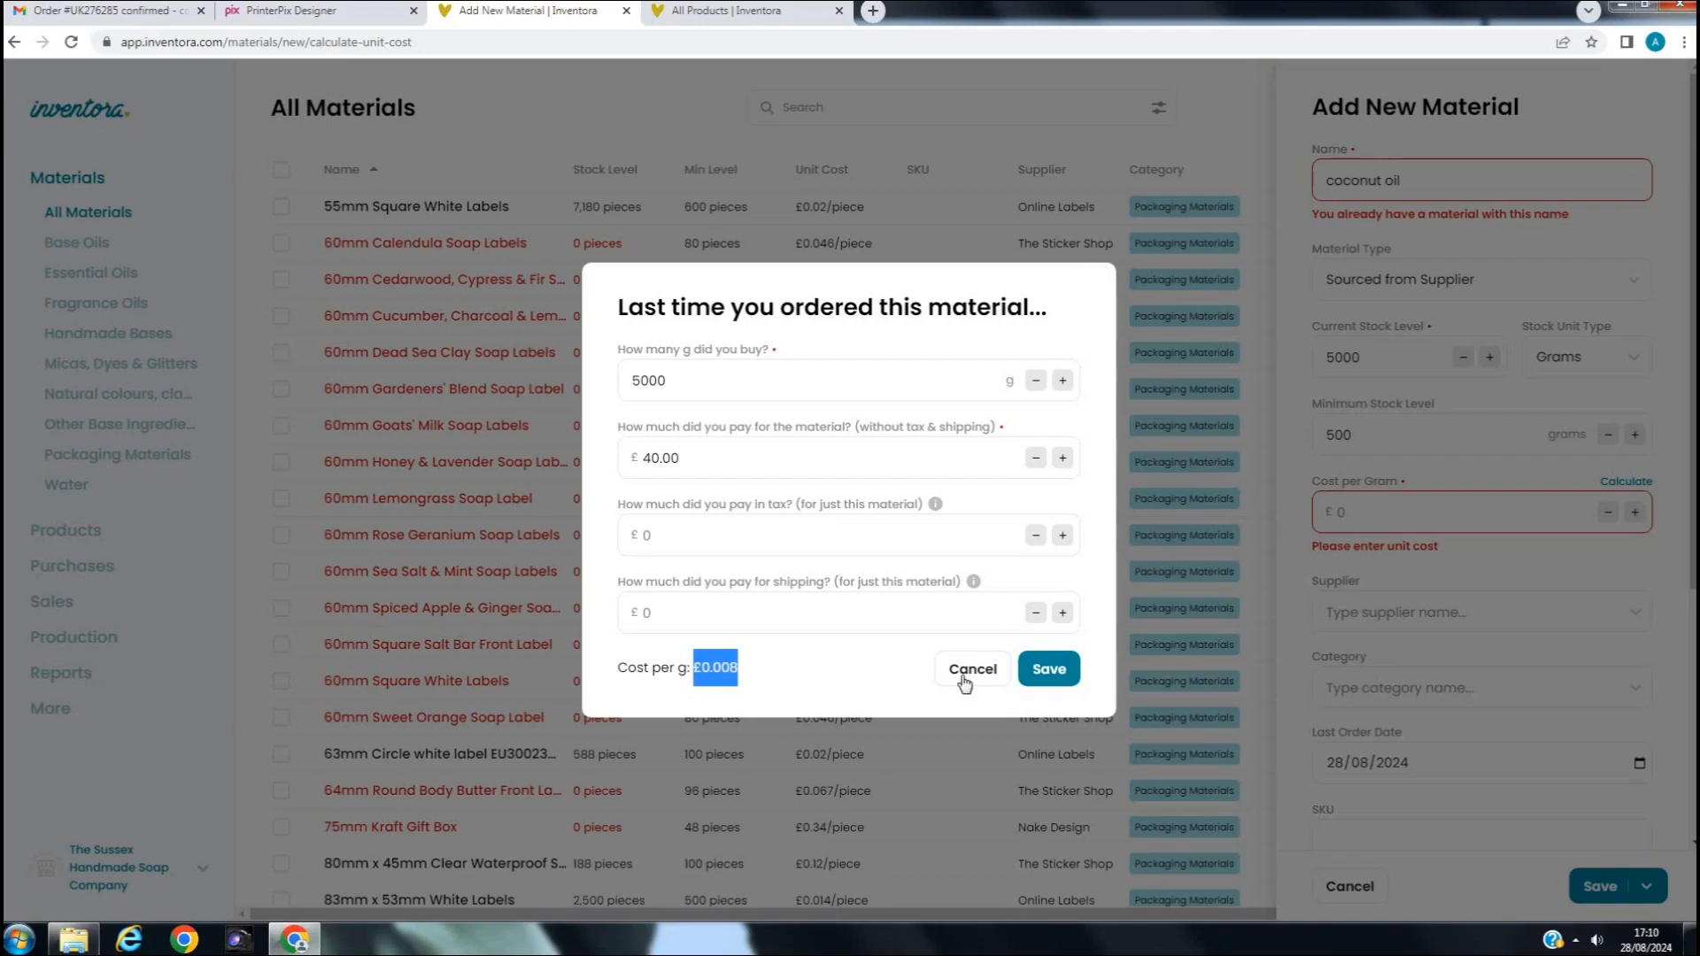
pyautogui.click(1046, 673)
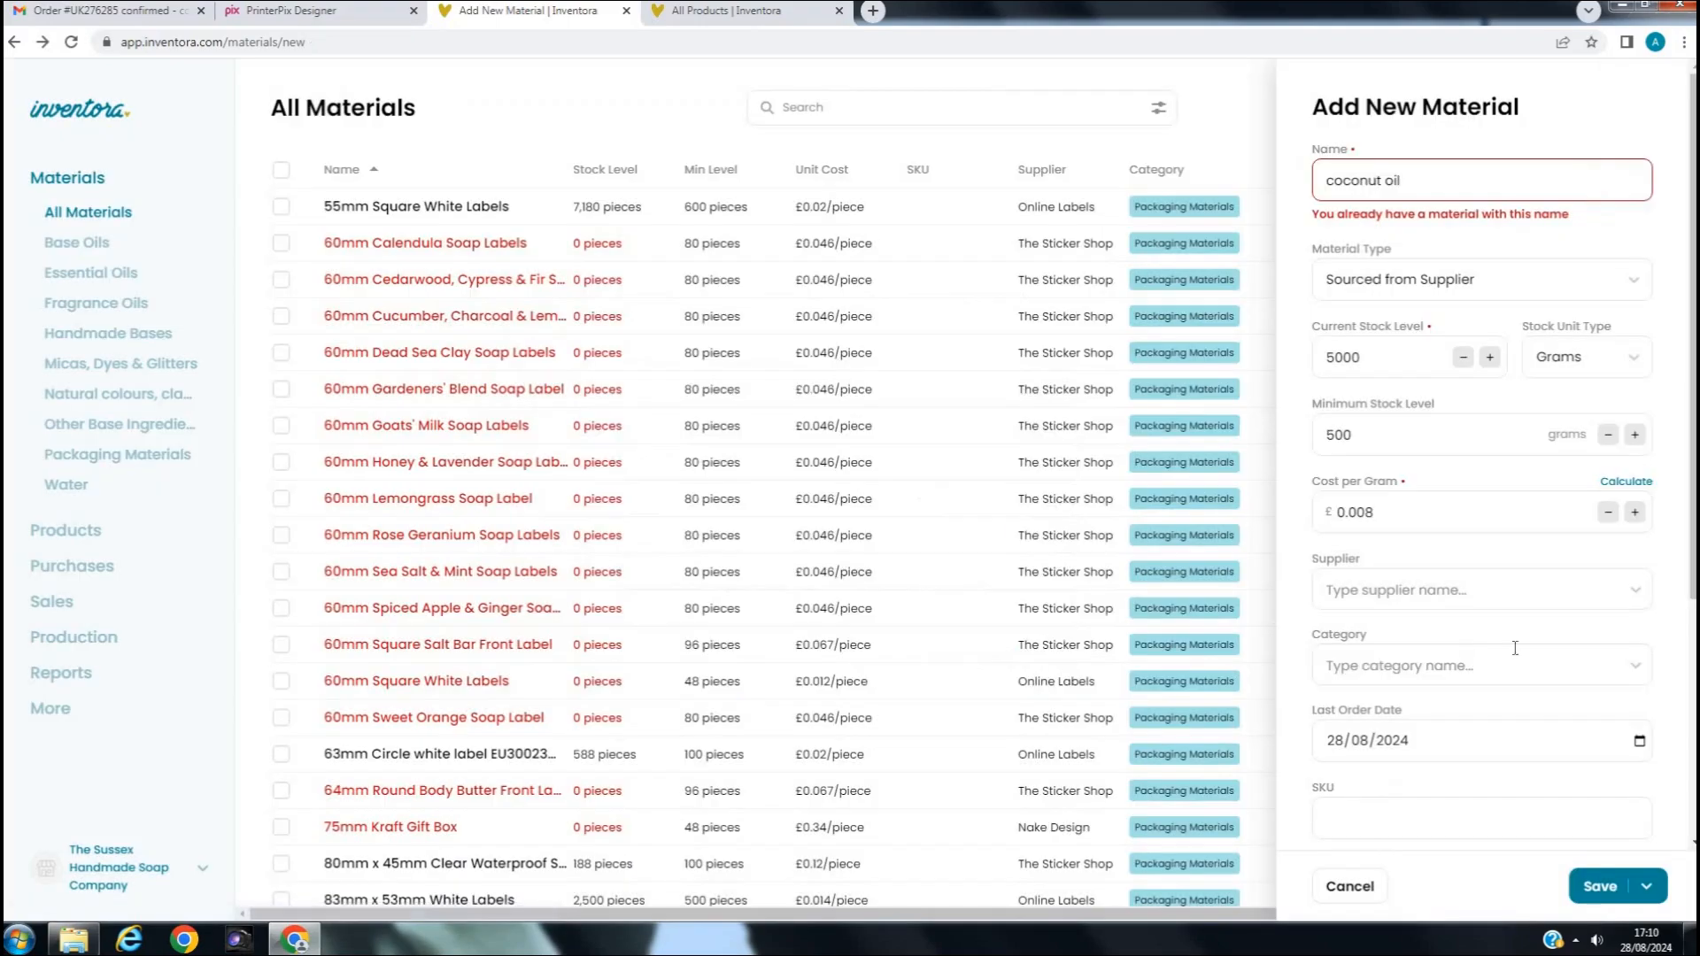
pyautogui.click(1481, 605)
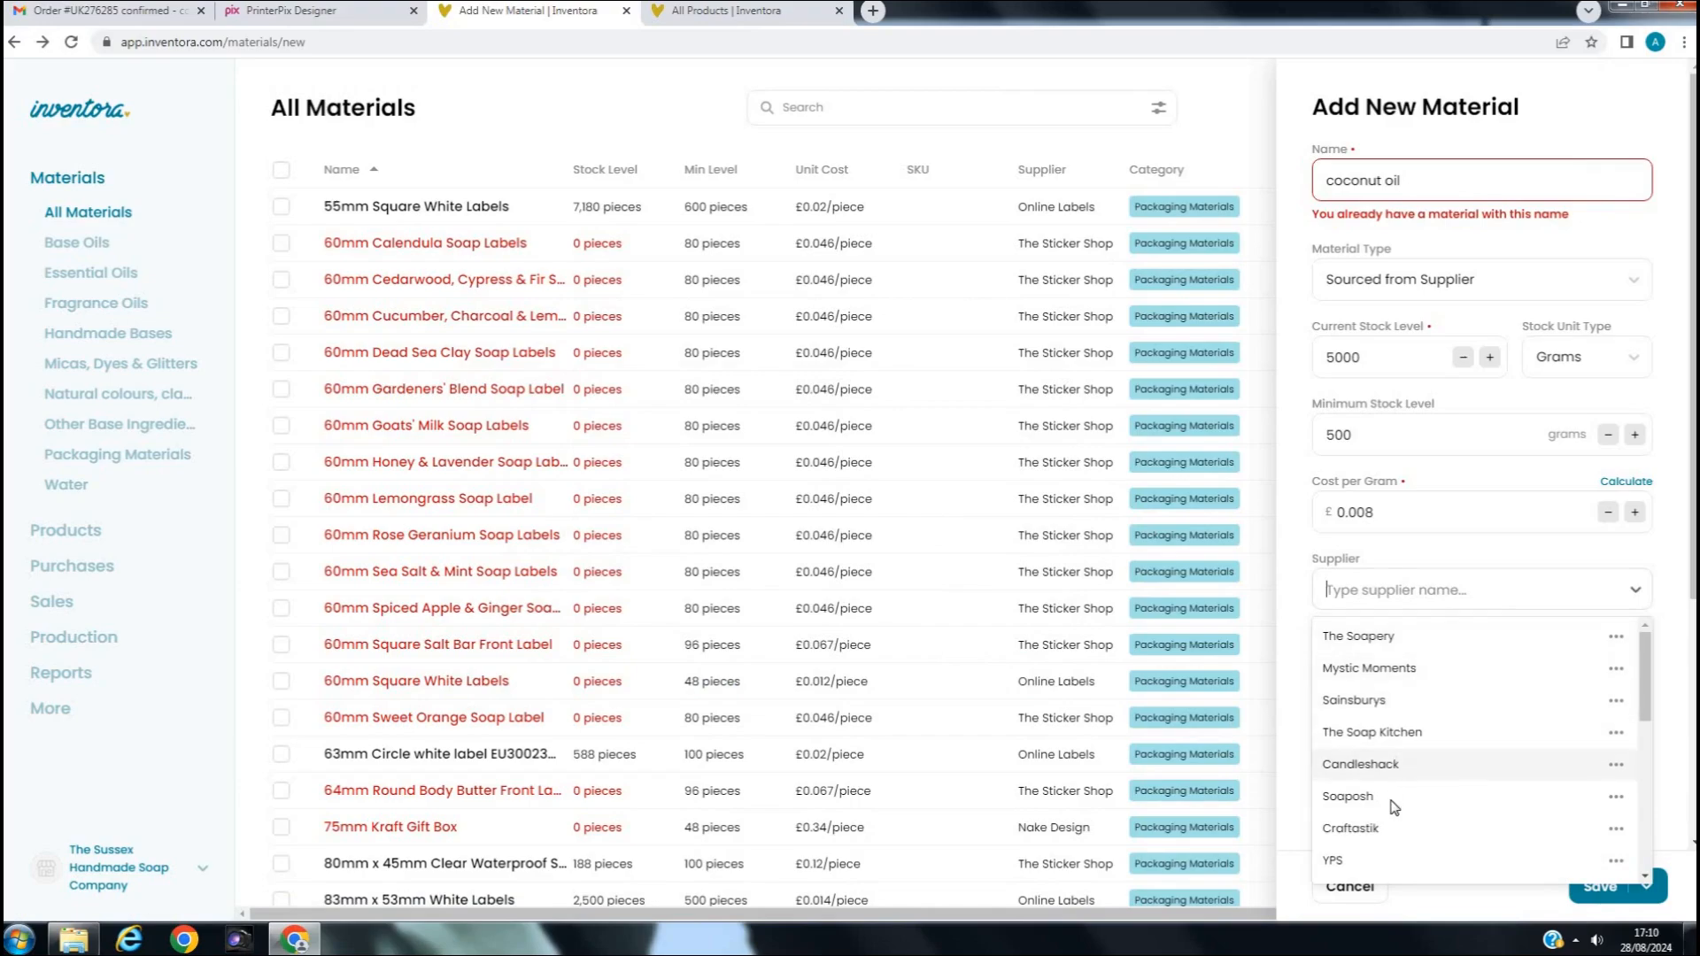
pyautogui.scroll(-3, 1392, 797)
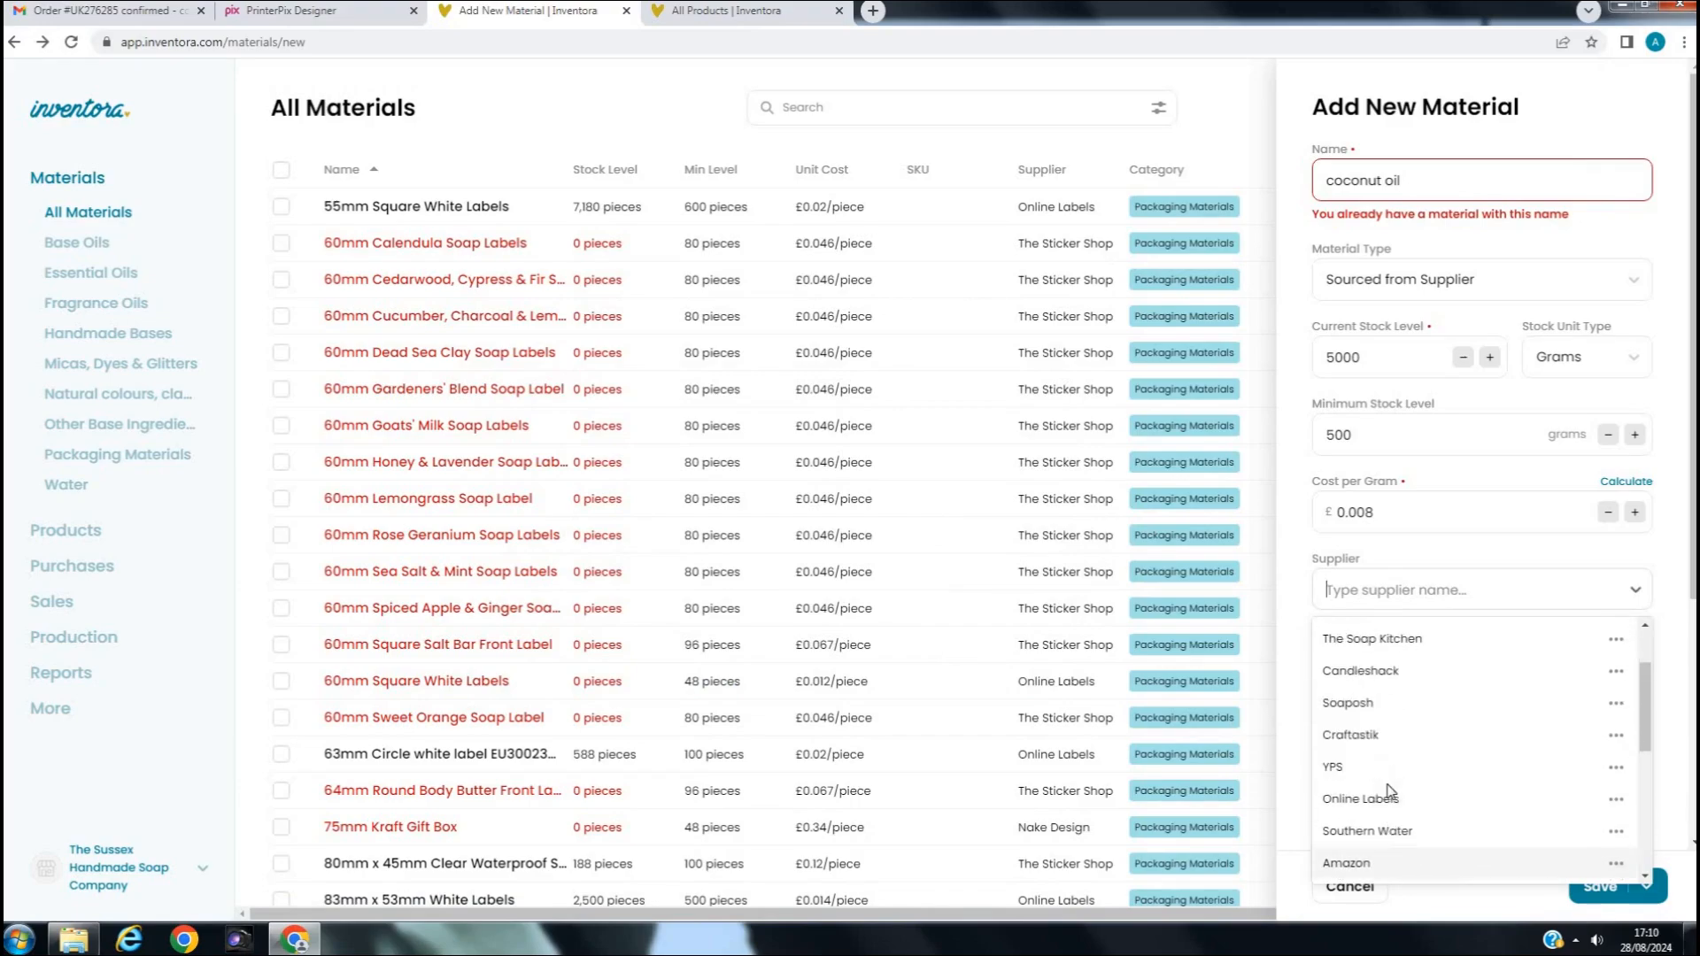
pyautogui.scroll(3, 1387, 790)
pyautogui.click(1349, 594)
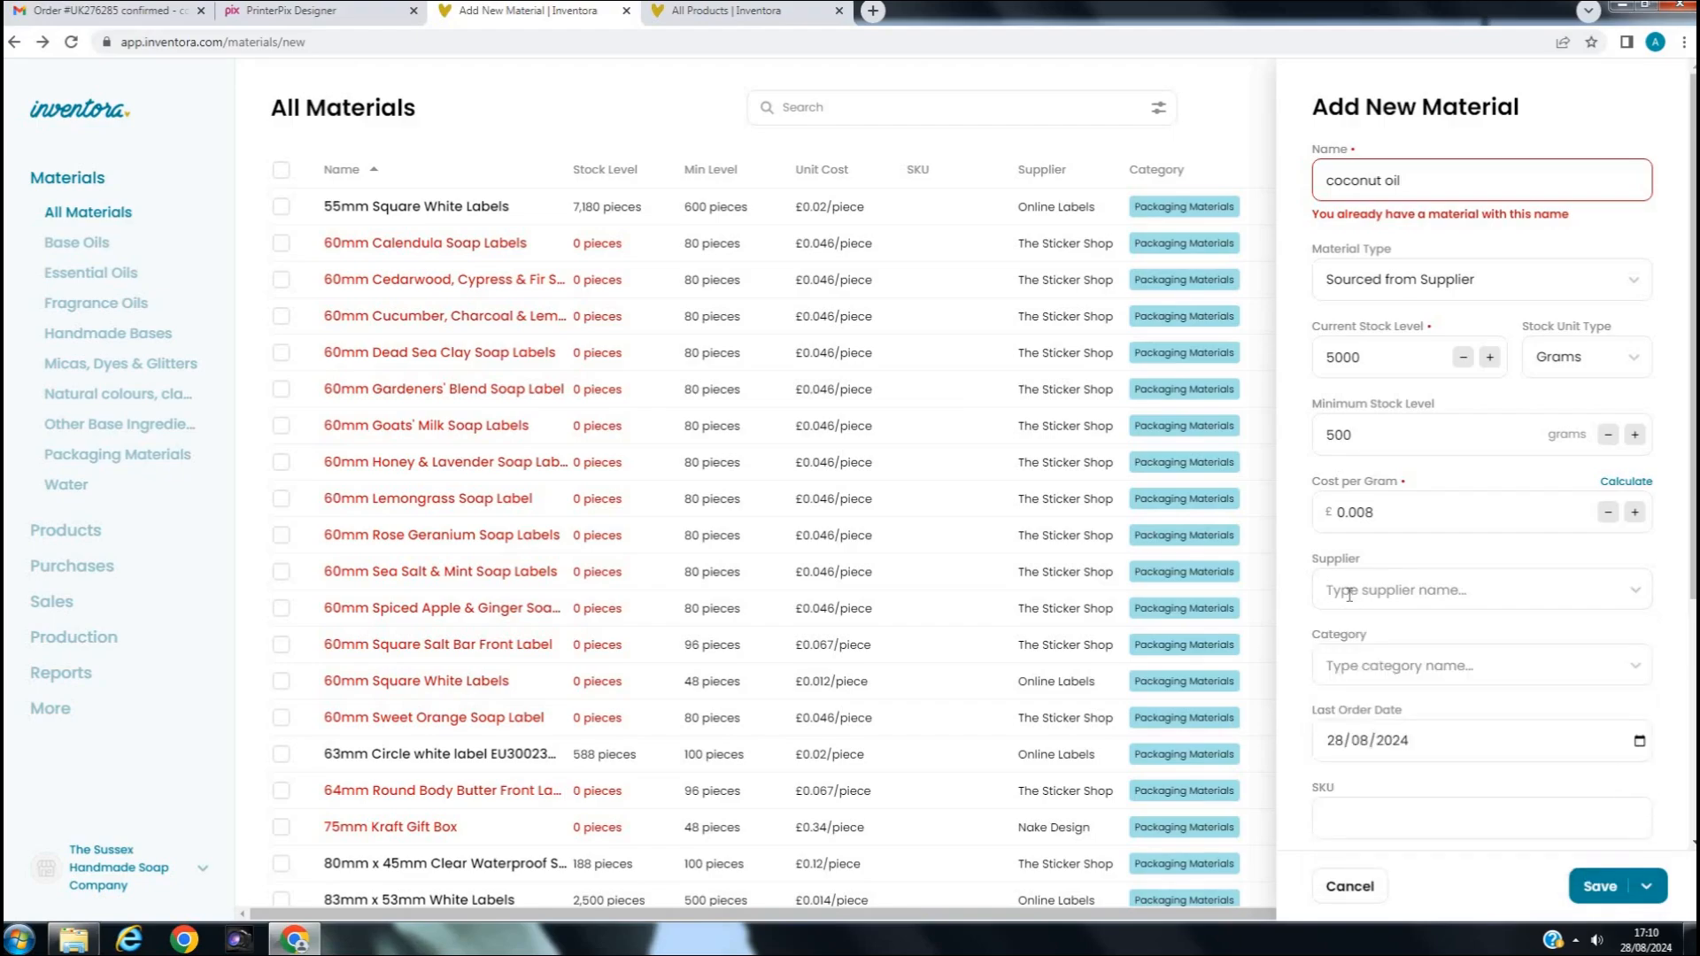
pyautogui.scroll(-4, 1348, 594)
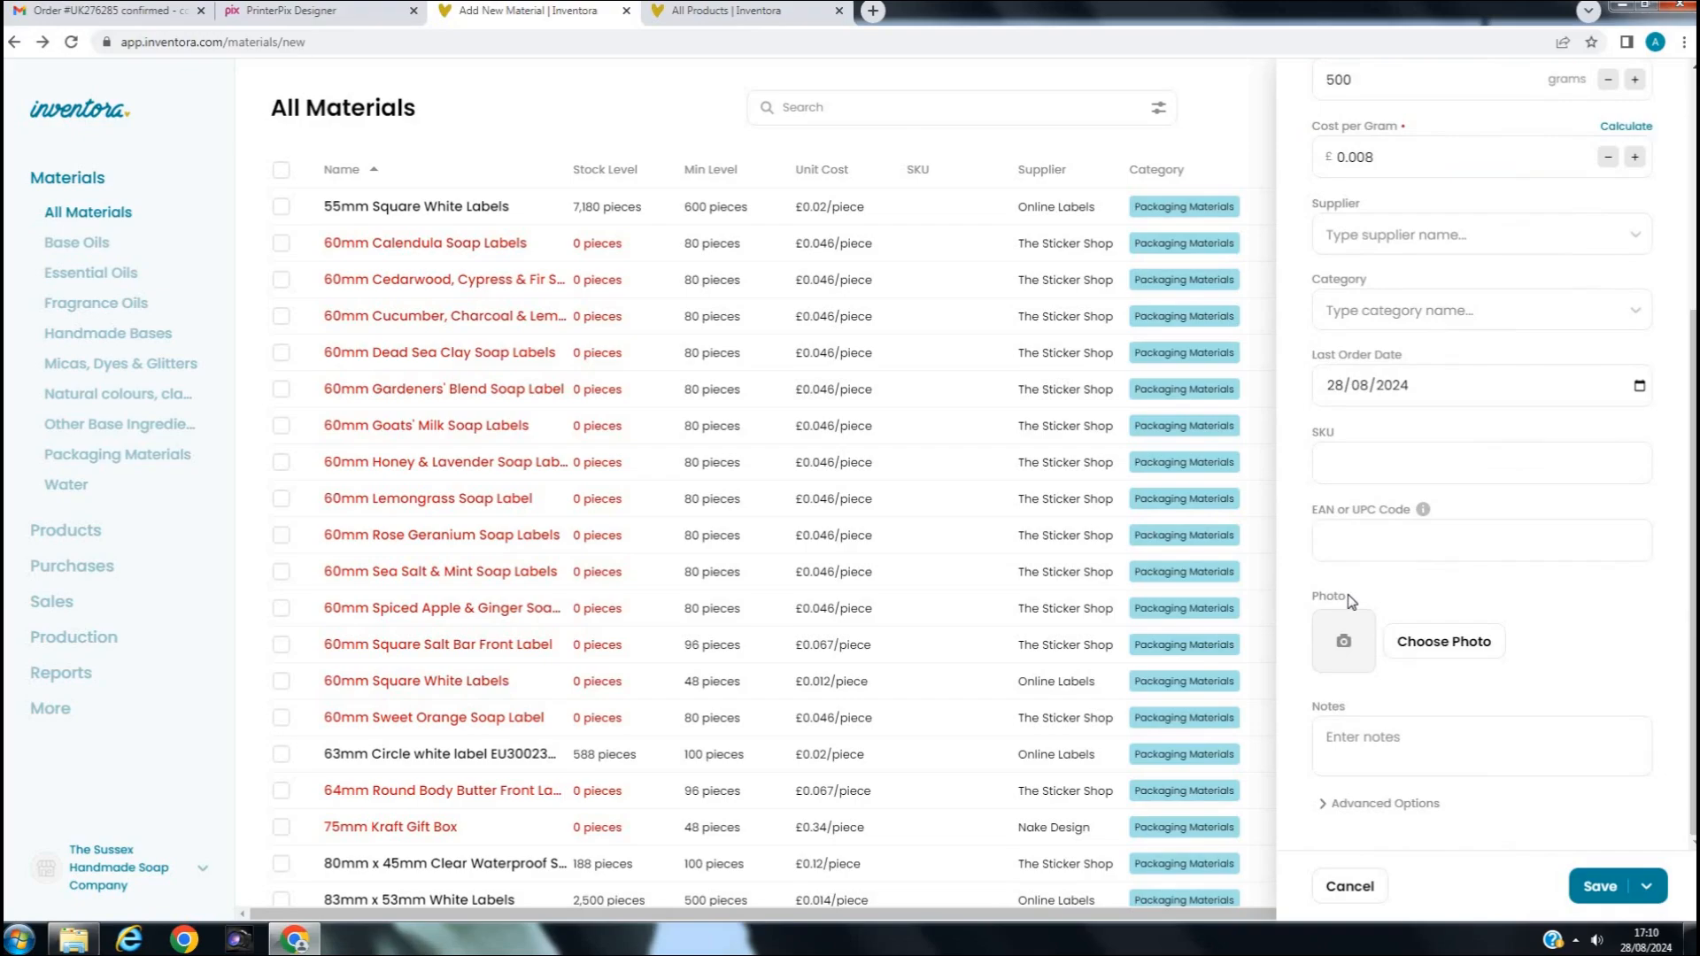
pyautogui.scroll(1, 1377, 419)
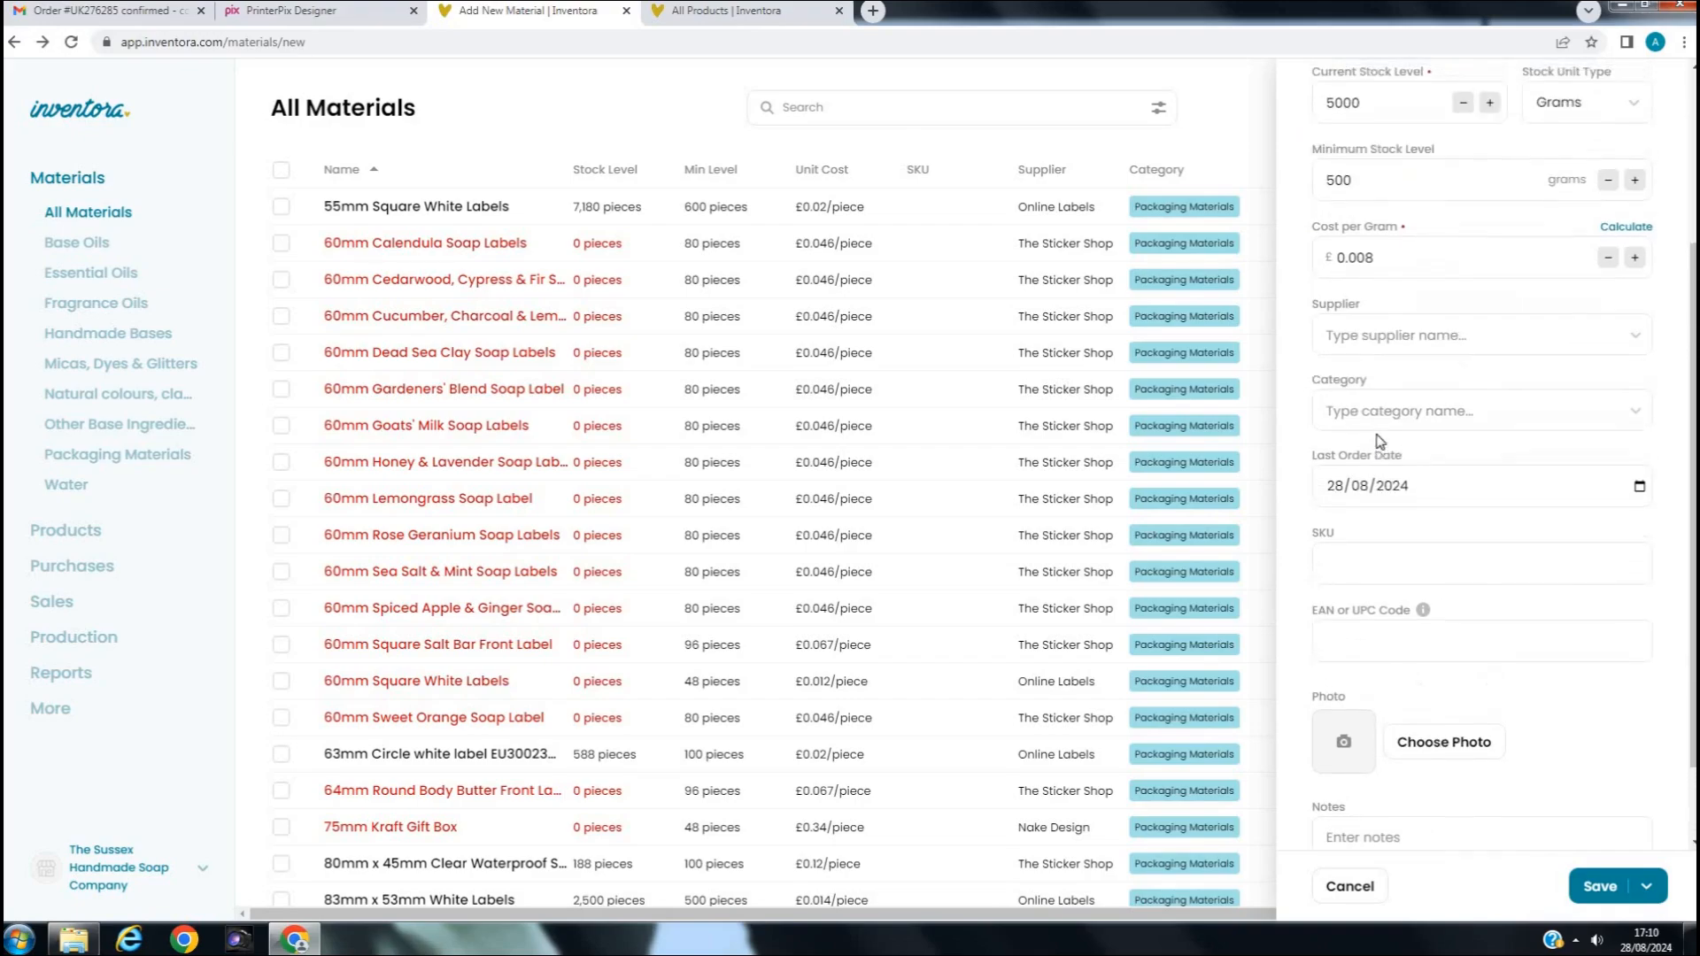
pyautogui.scroll(1, 1377, 440)
# Try entering "cosmetic supply" as a new supplier for the coconut oil
pyautogui.click(1379, 414)
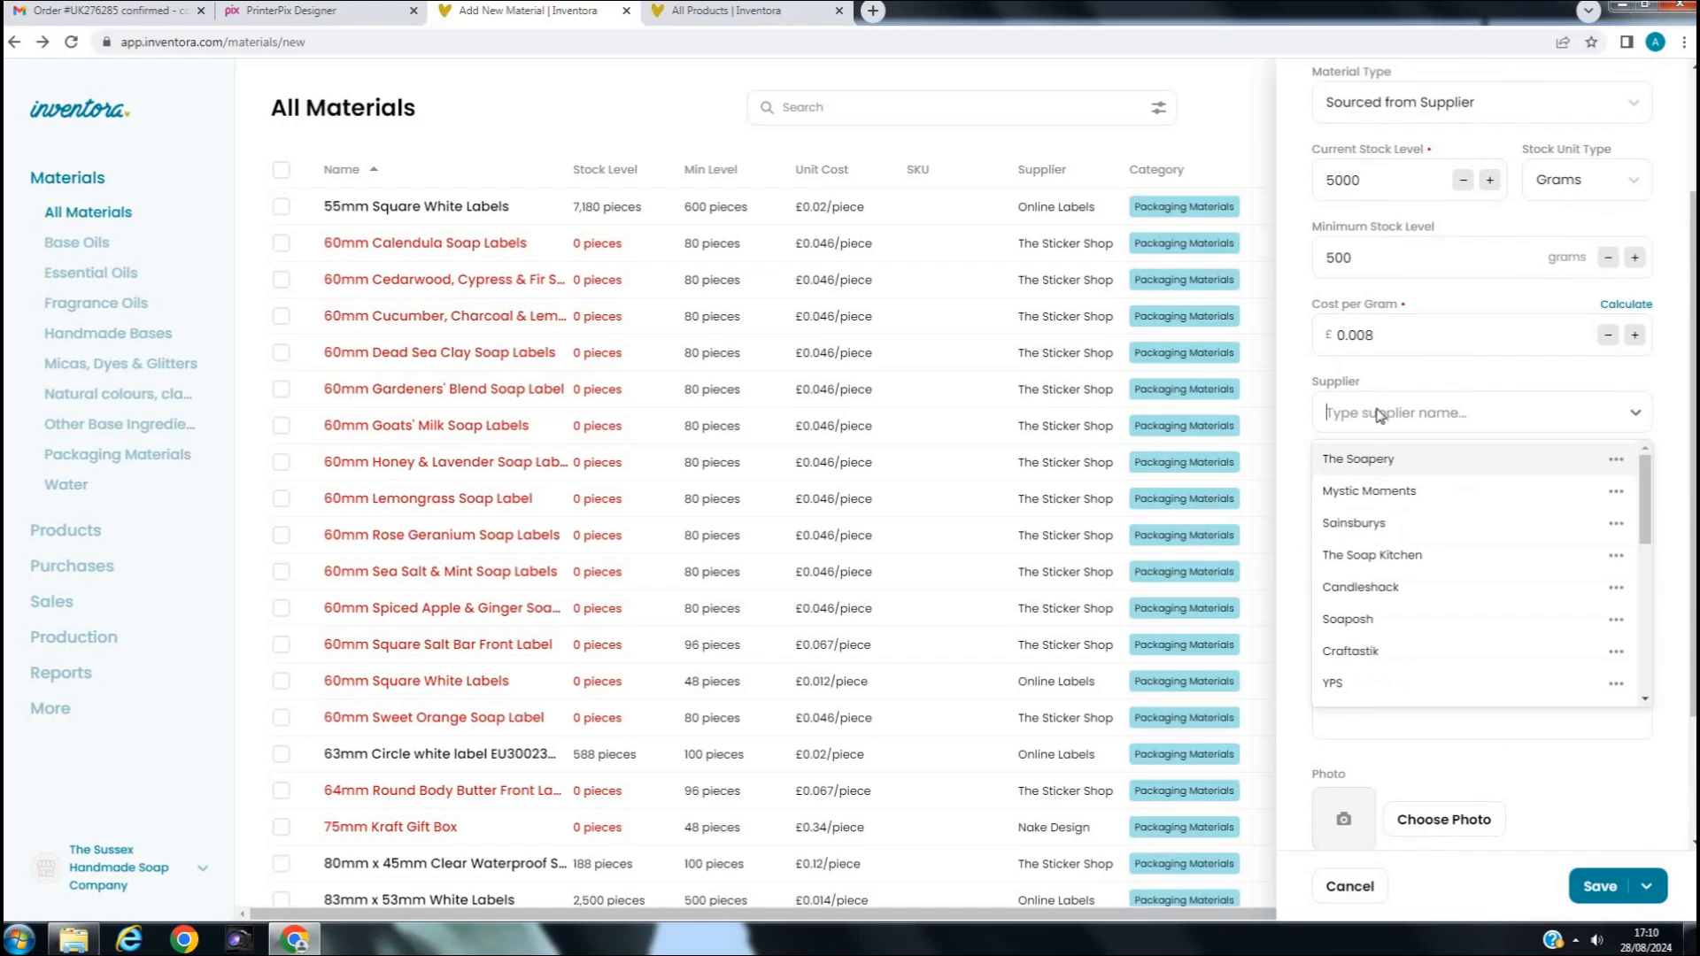
pyautogui.write('cos')
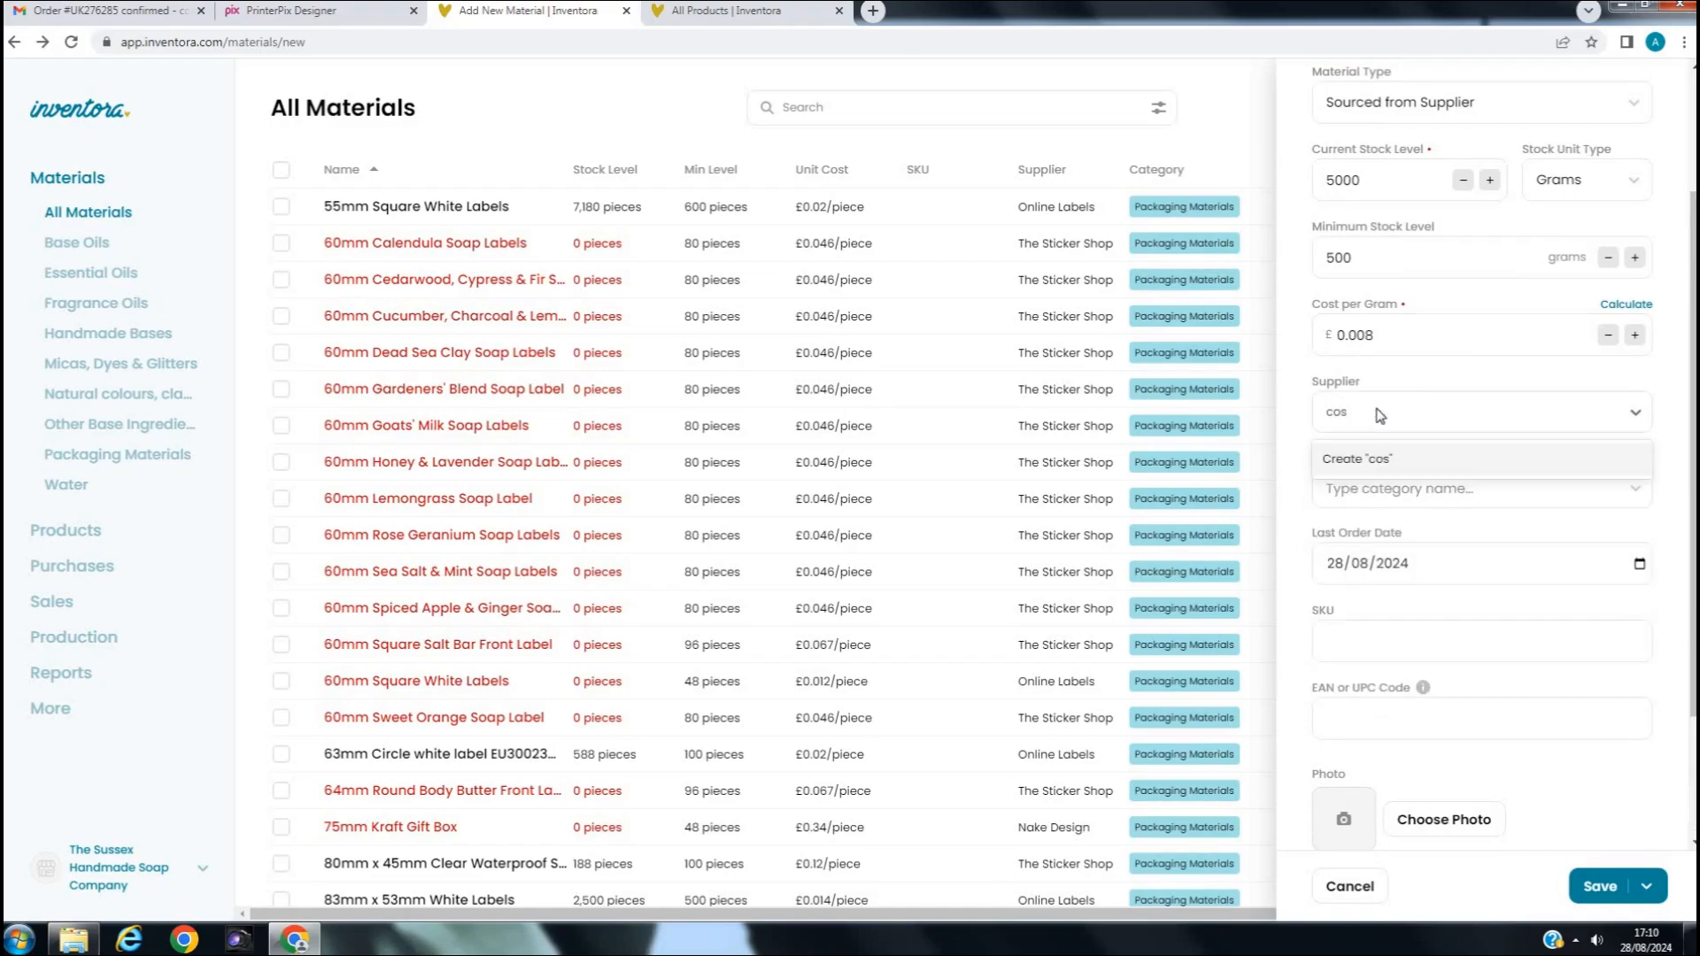
pyautogui.write('metic supply')
pyautogui.click(1439, 412)
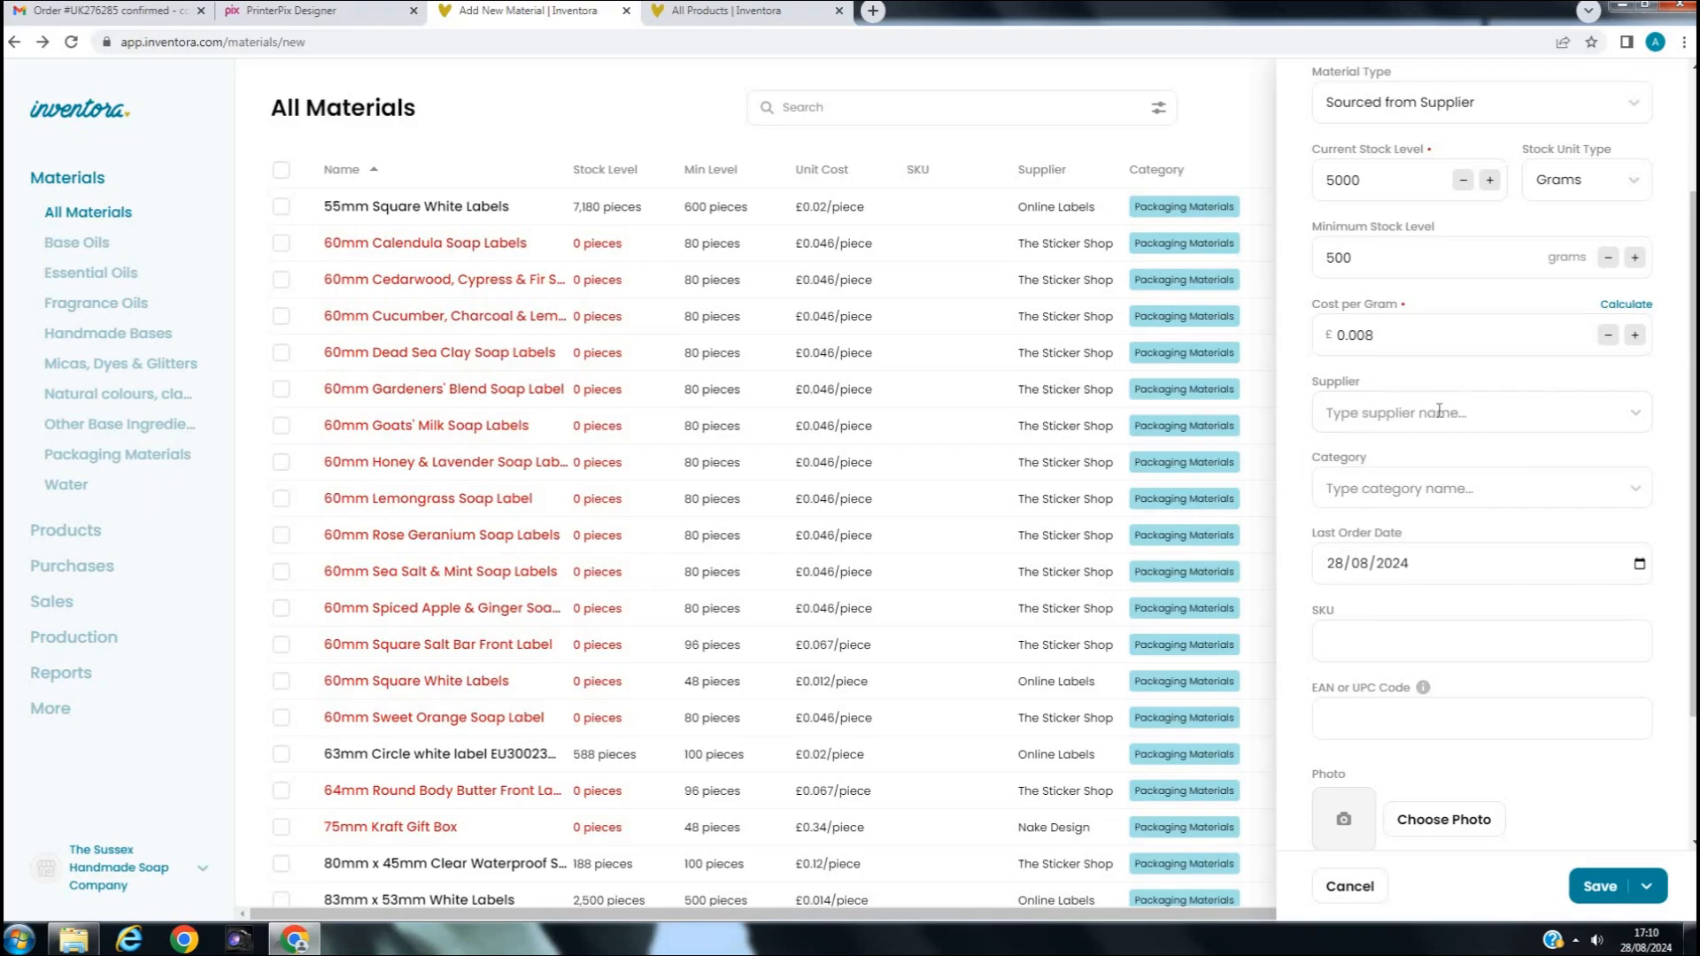
# Assign The Soapery as the coconut oil's supplier and Base Oils as its category
pyautogui.click(1433, 424)
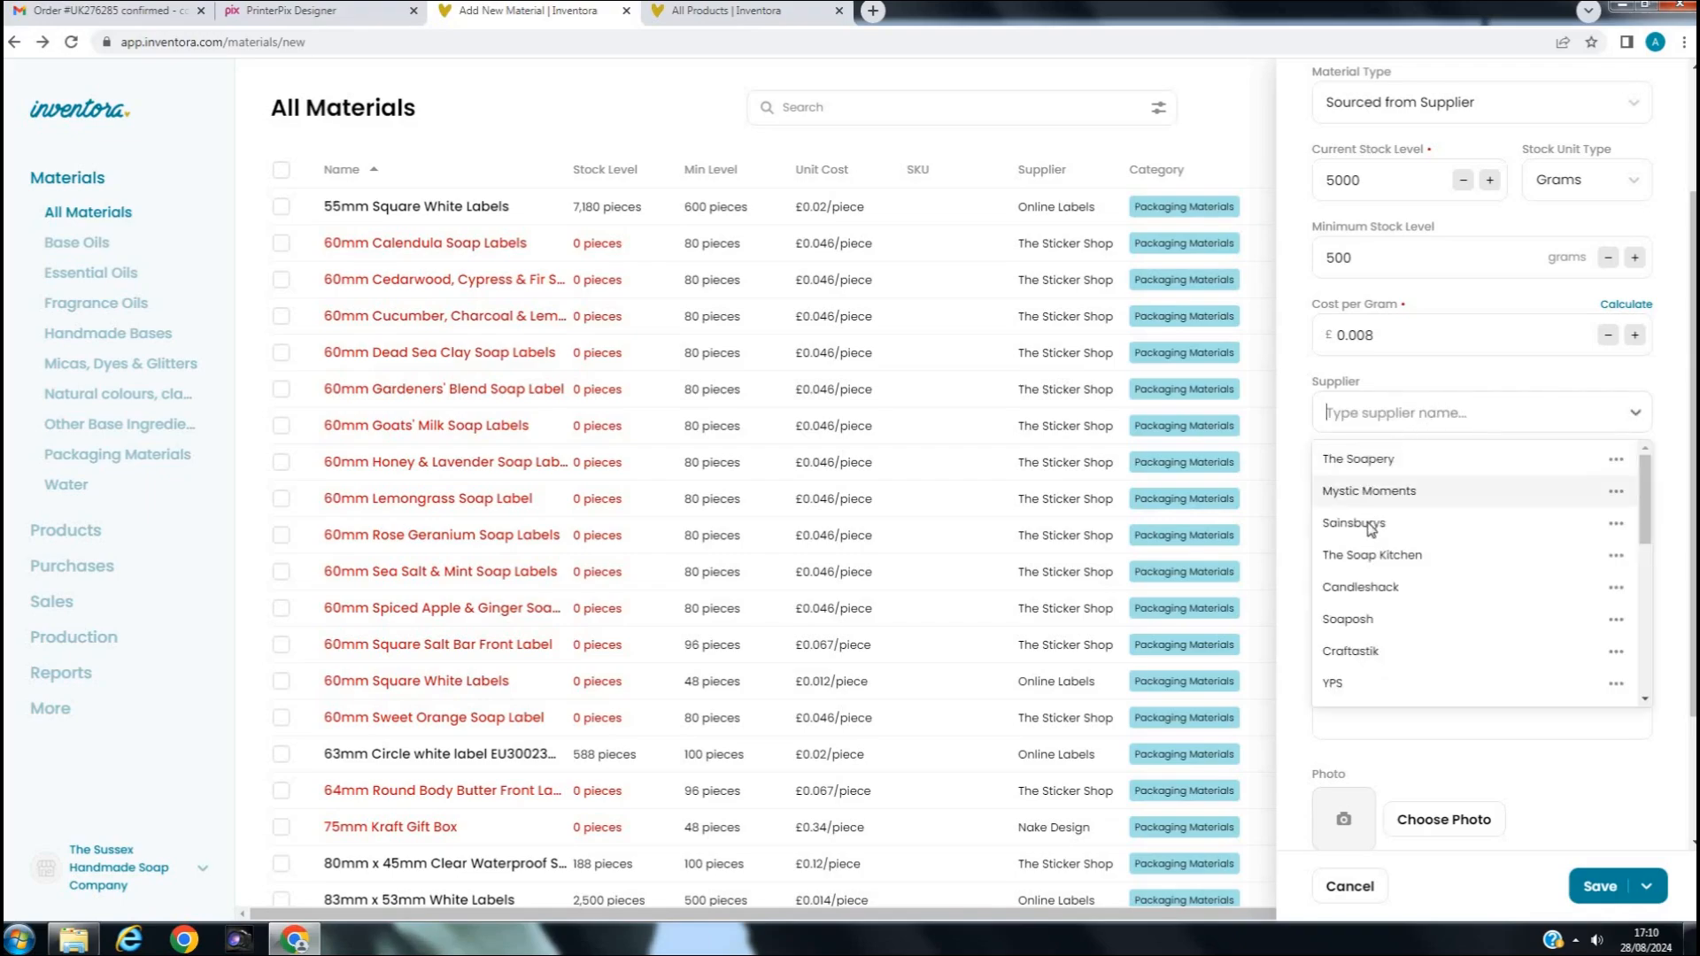
pyautogui.click(1368, 463)
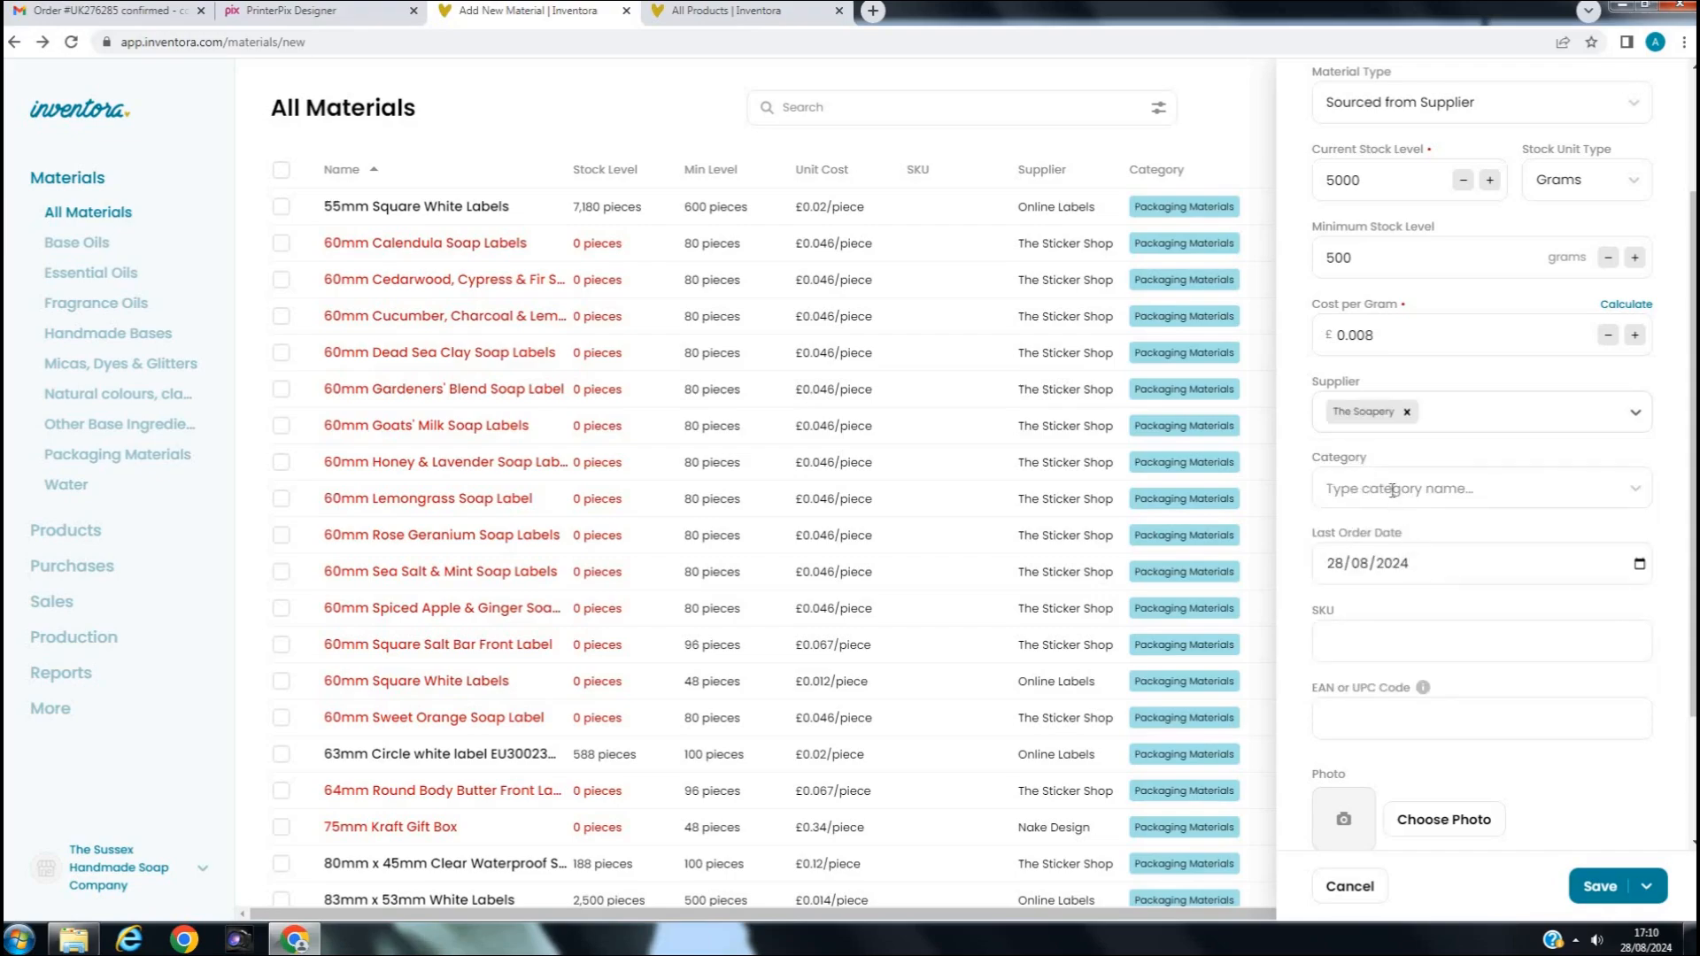
pyautogui.click(1392, 490)
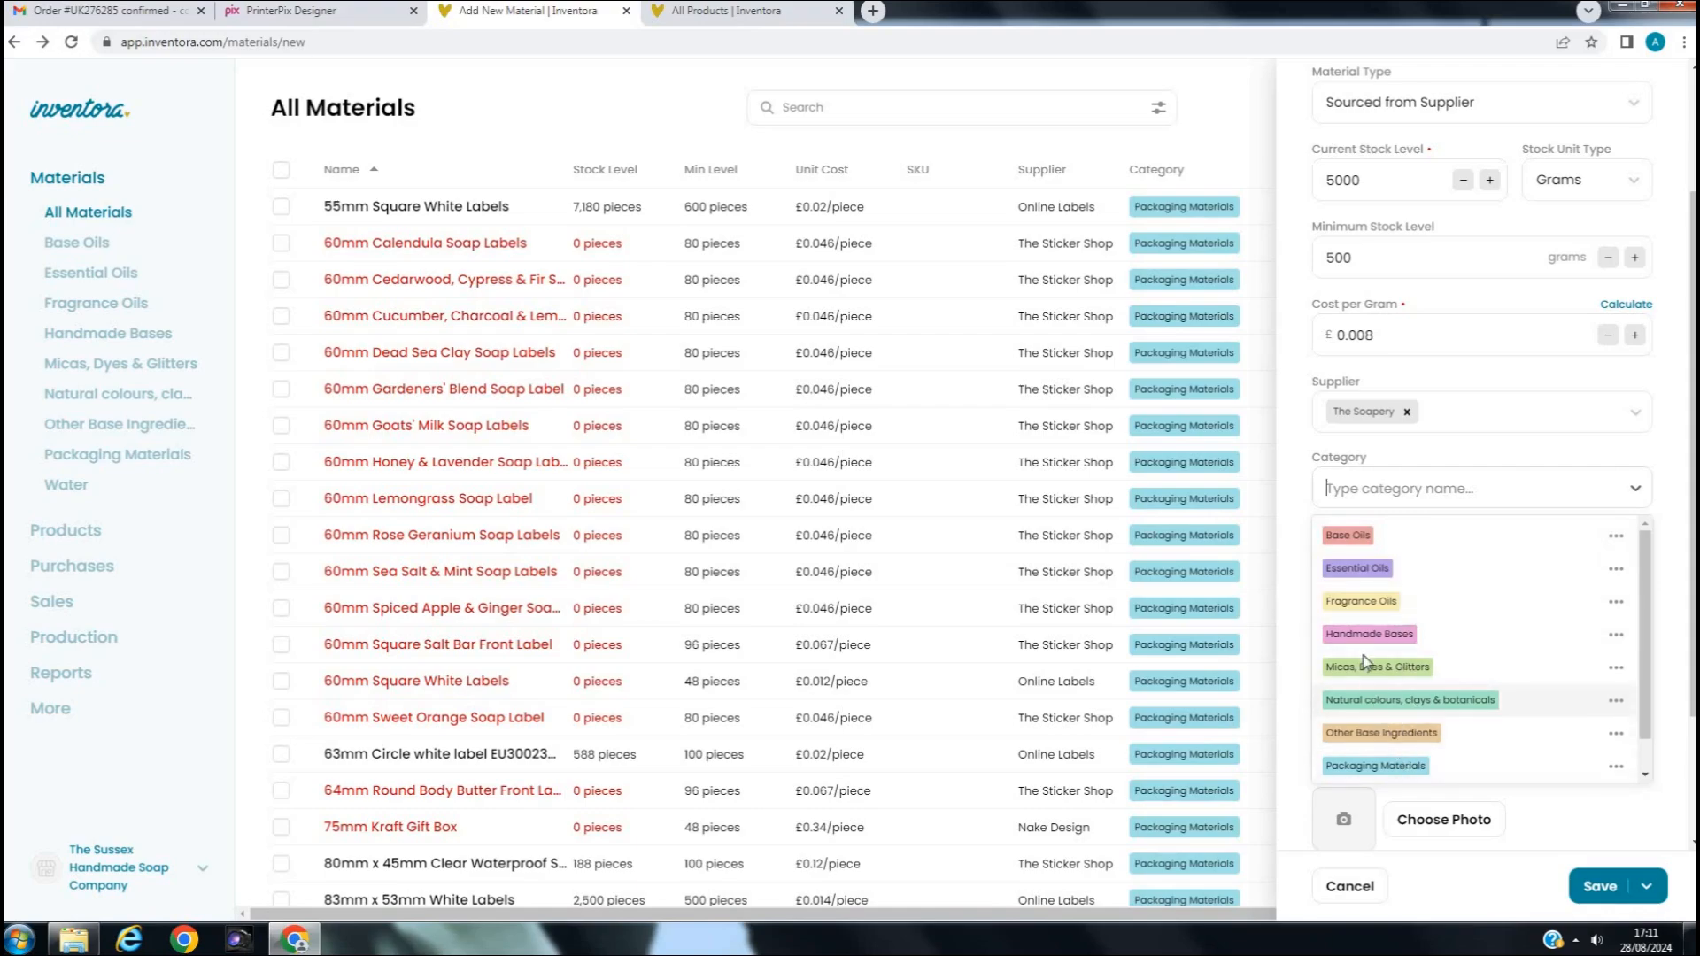
pyautogui.click(1345, 536)
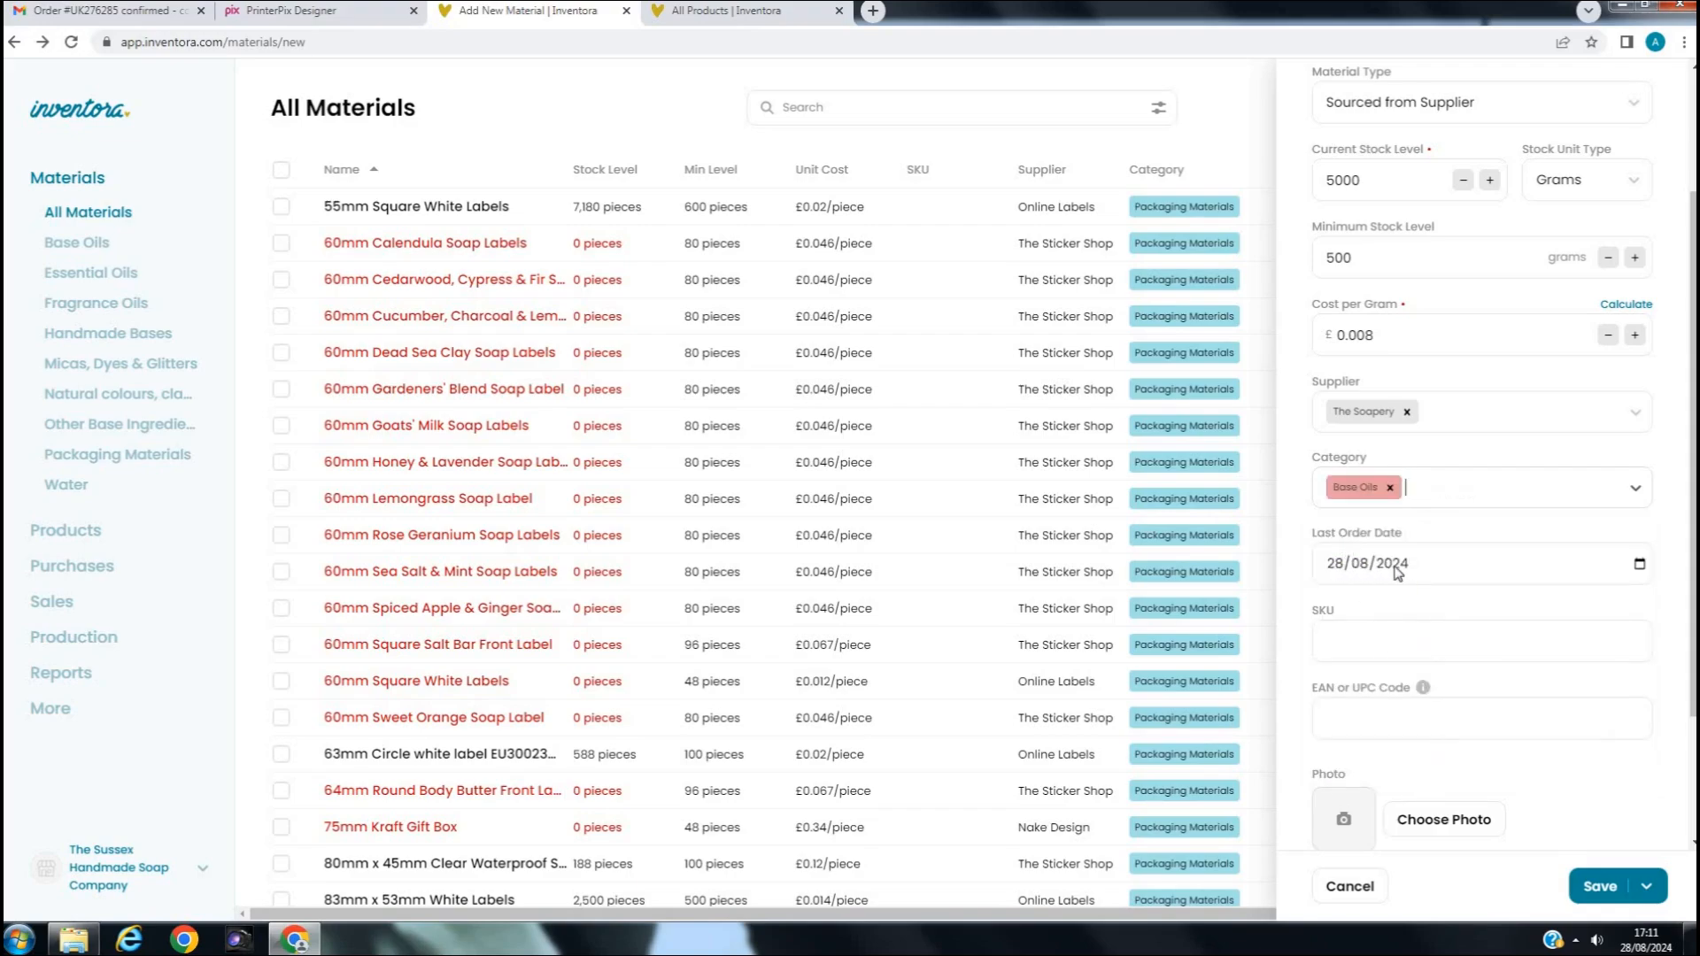
# Go through the remaining optional fields down to the notes, and discard the new material without saving it
pyautogui.scroll(-1, 1390, 571)
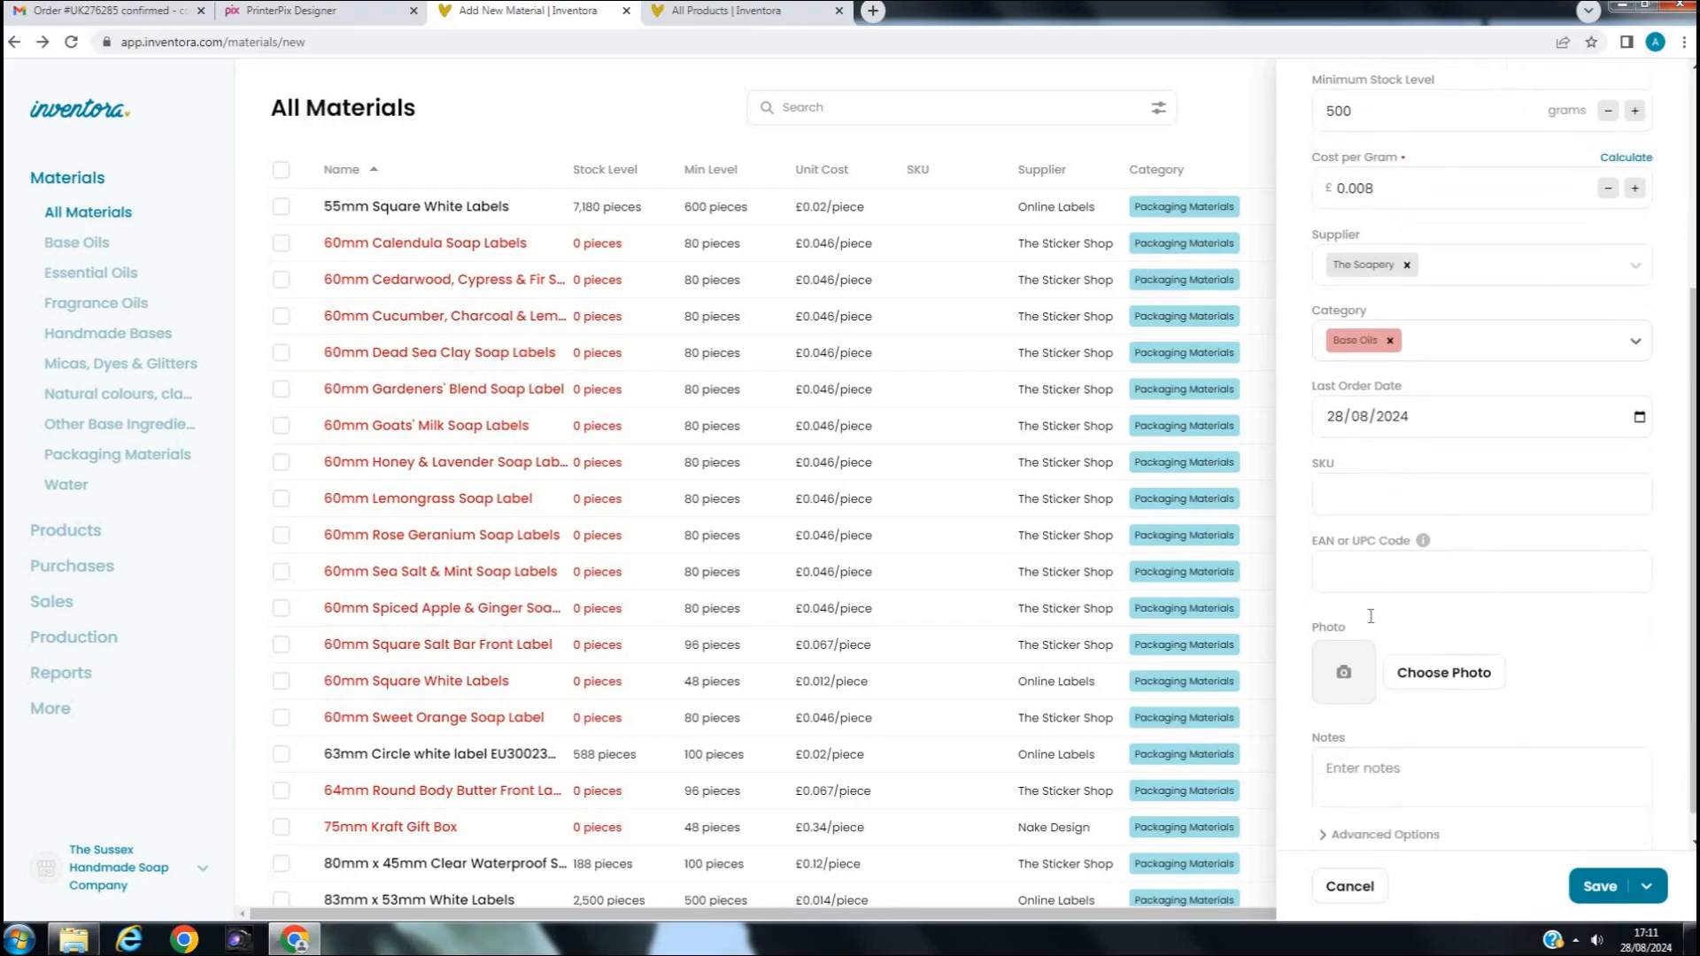
pyautogui.scroll(-1, 1369, 620)
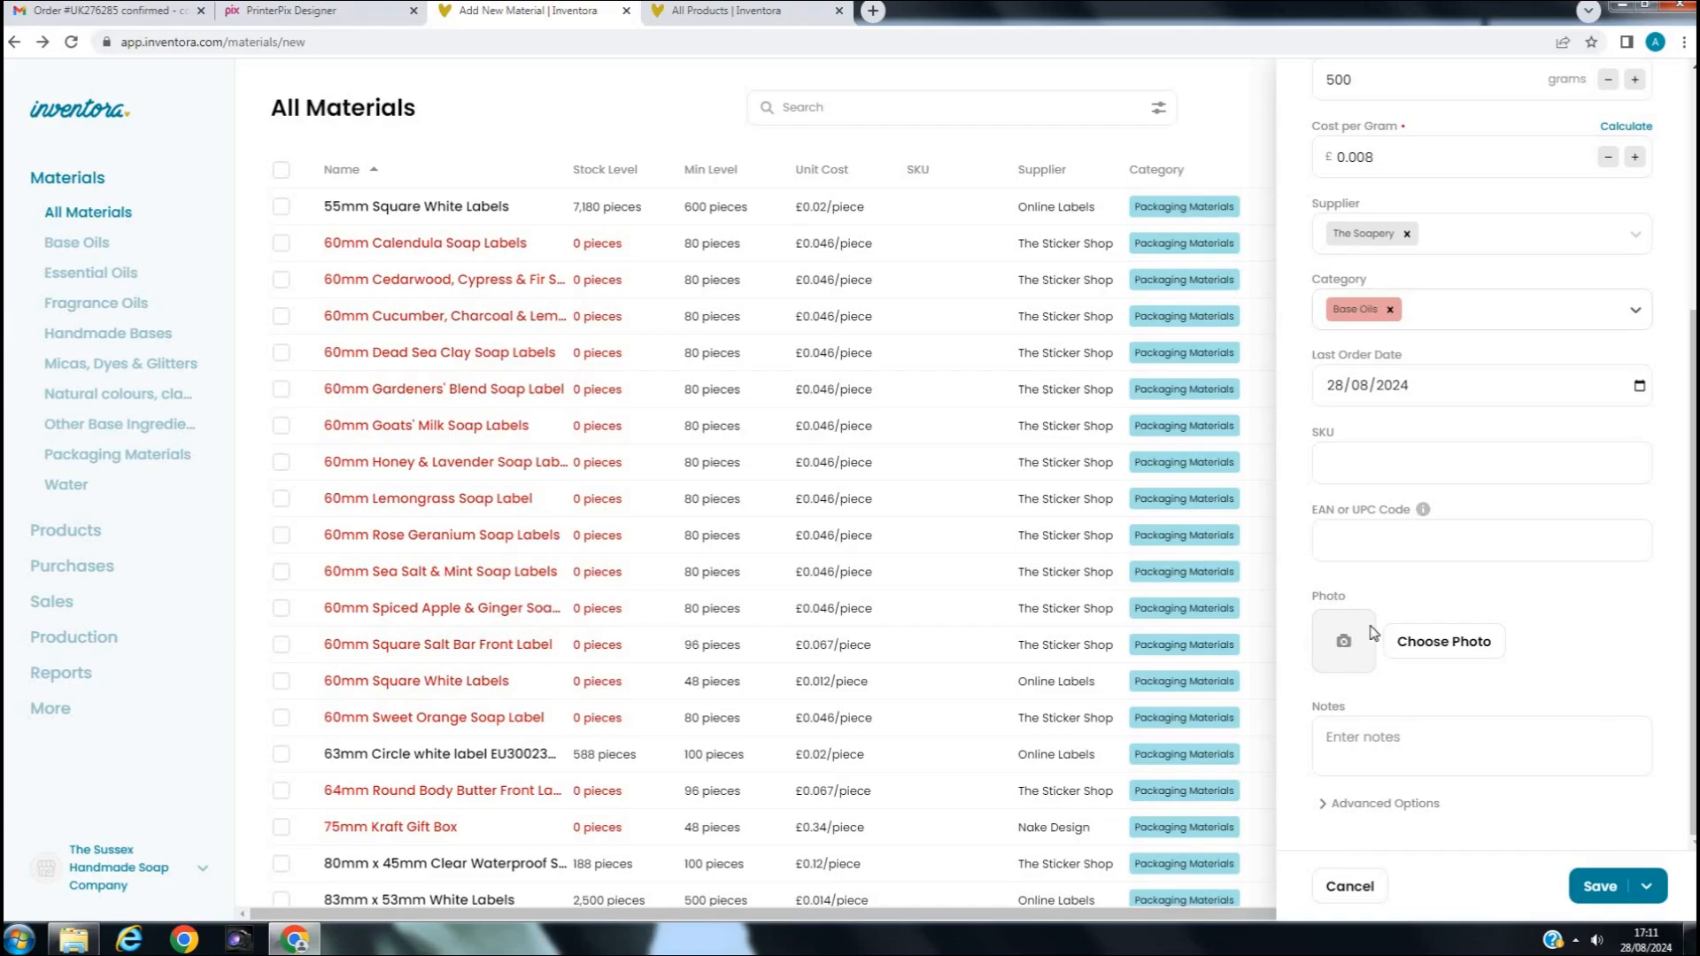
pyautogui.click(1411, 737)
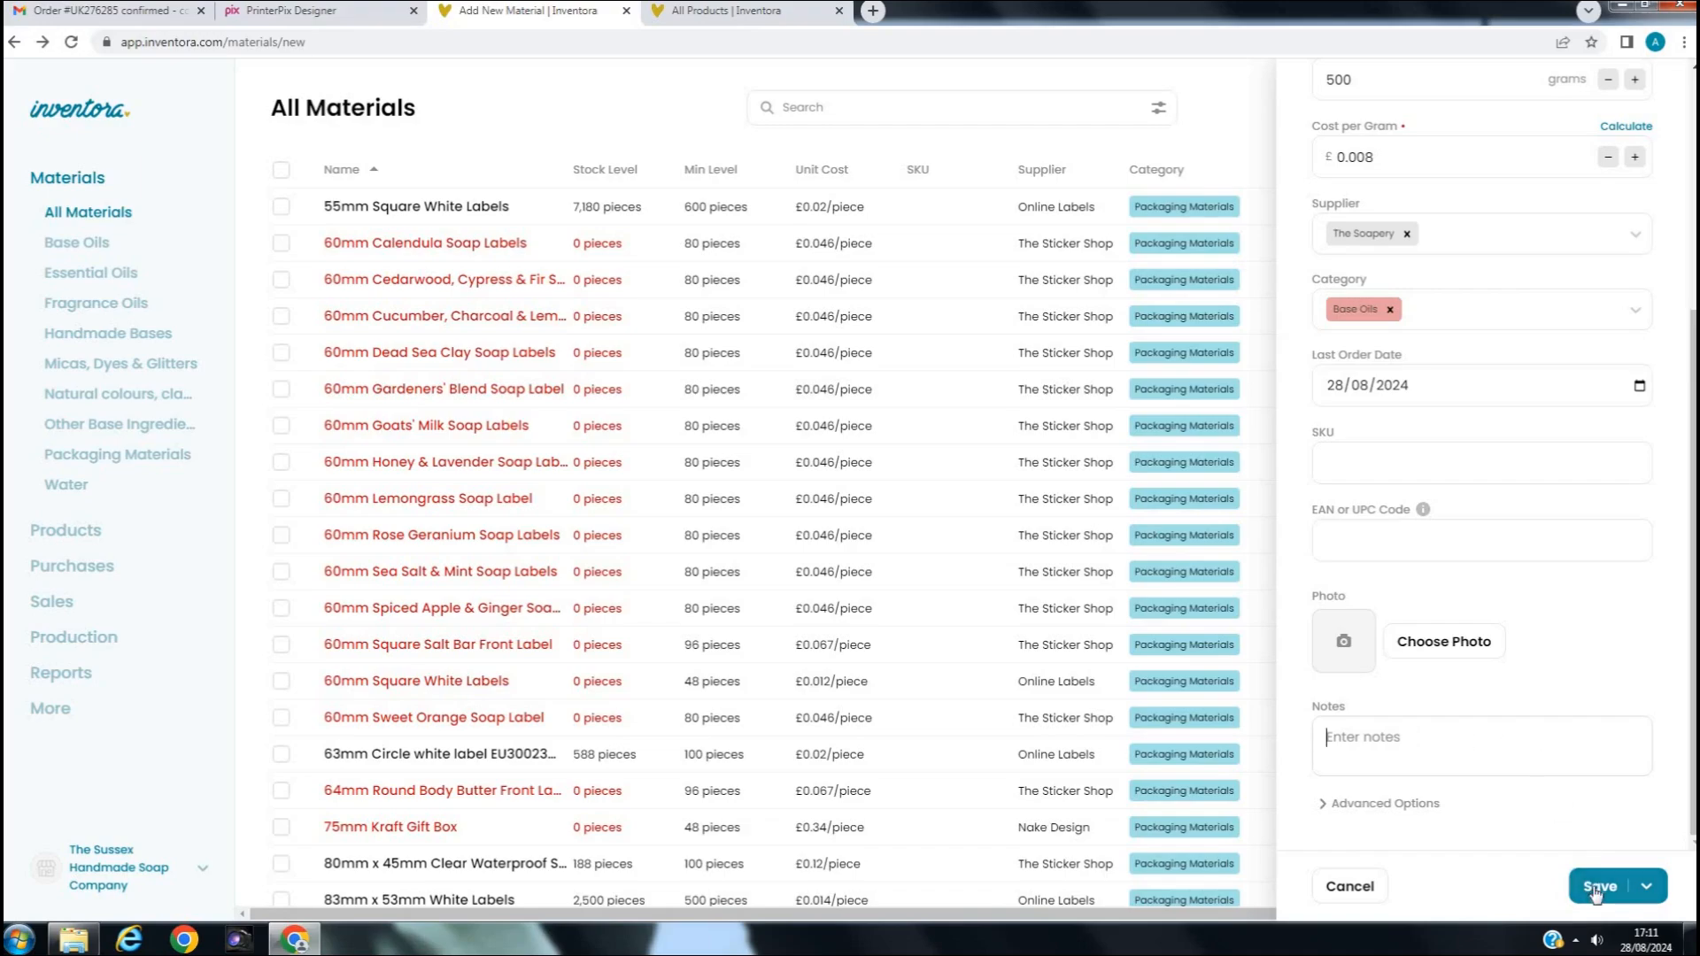
pyautogui.click(1349, 886)
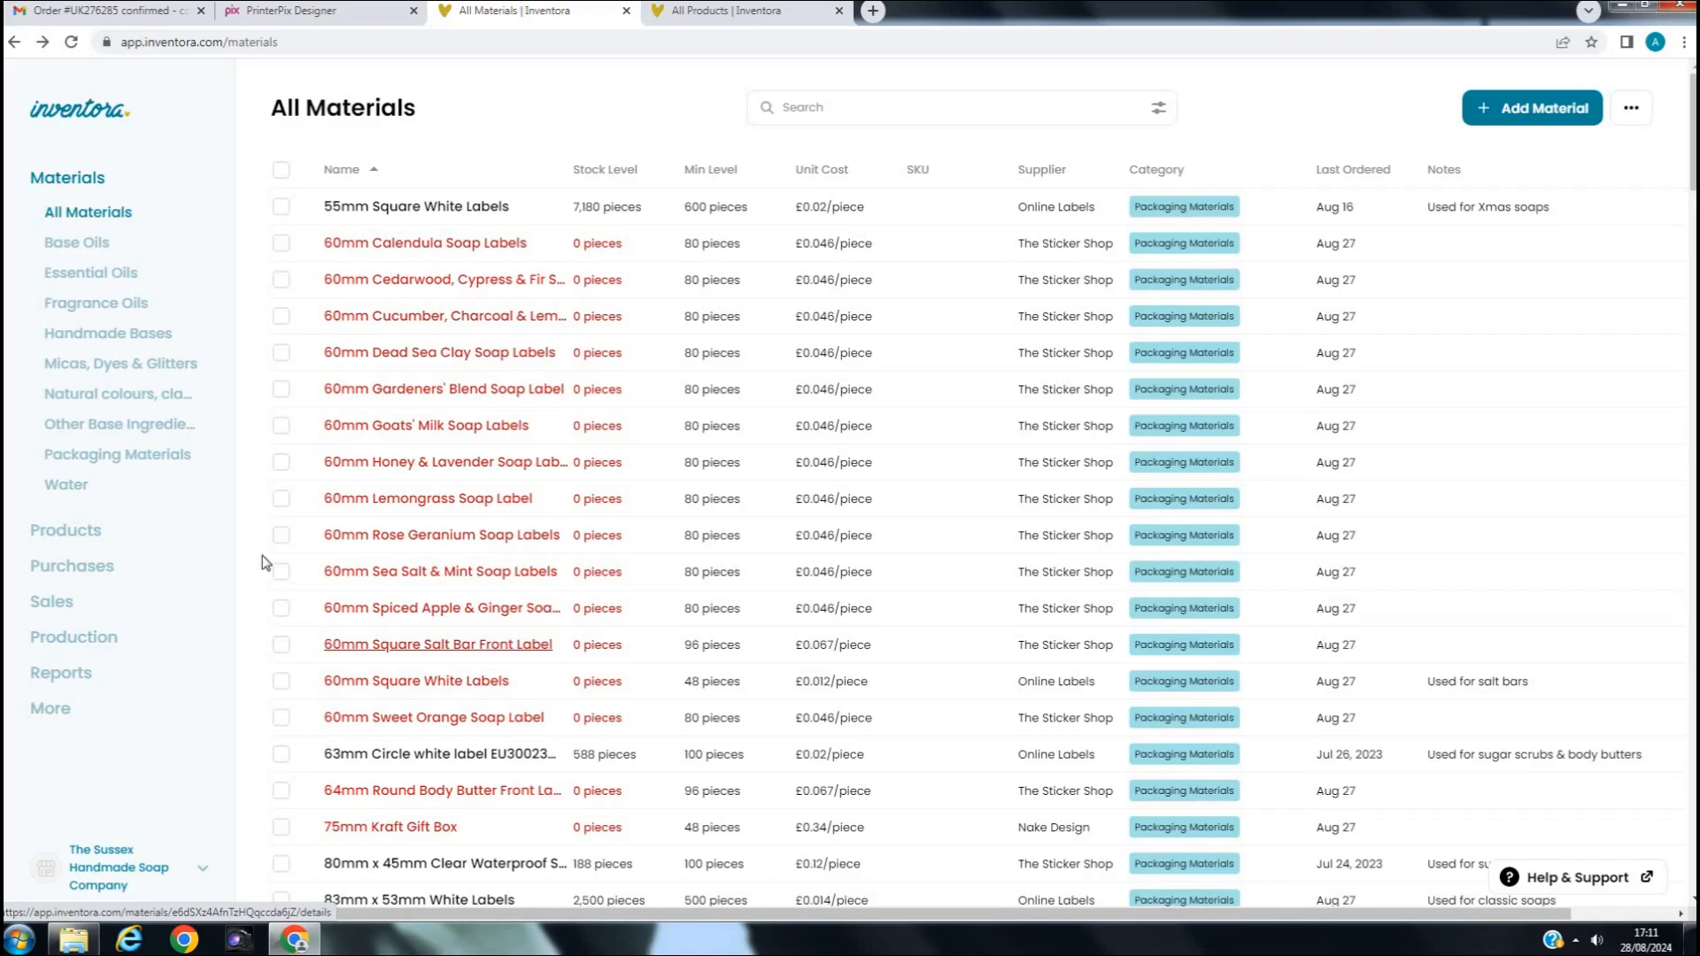
# Start a new product named "lavender soap" in the product list, keeping its product type as Made by Me
pyautogui.click(85, 542)
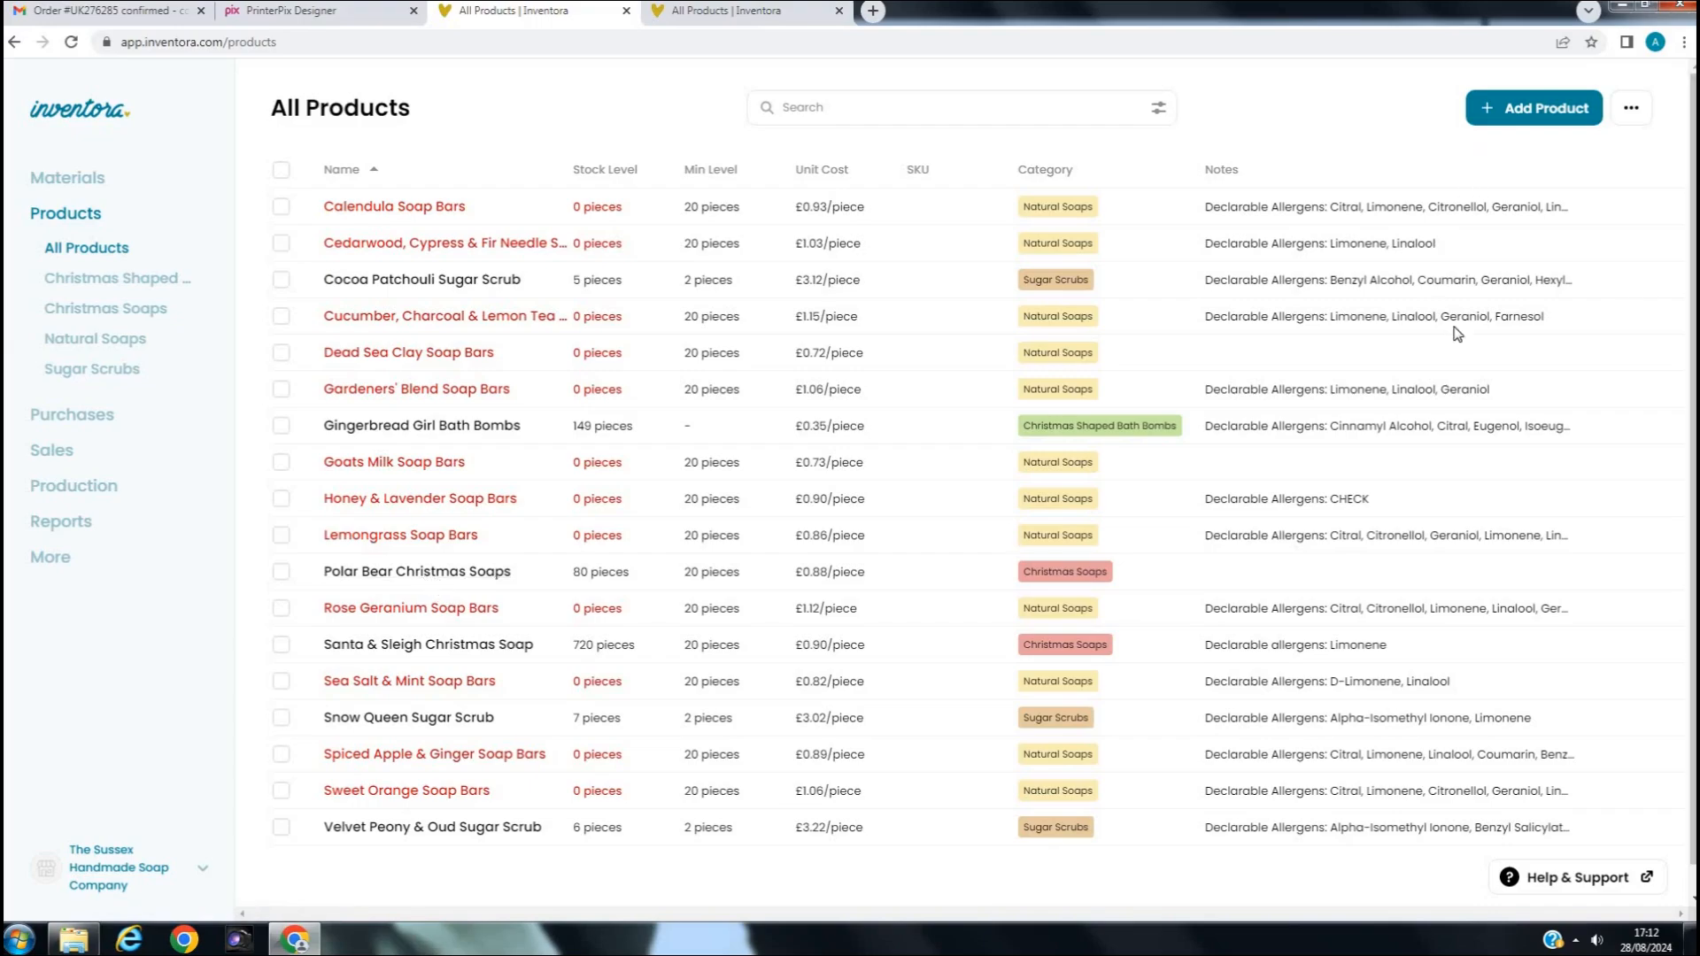
pyautogui.click(1537, 116)
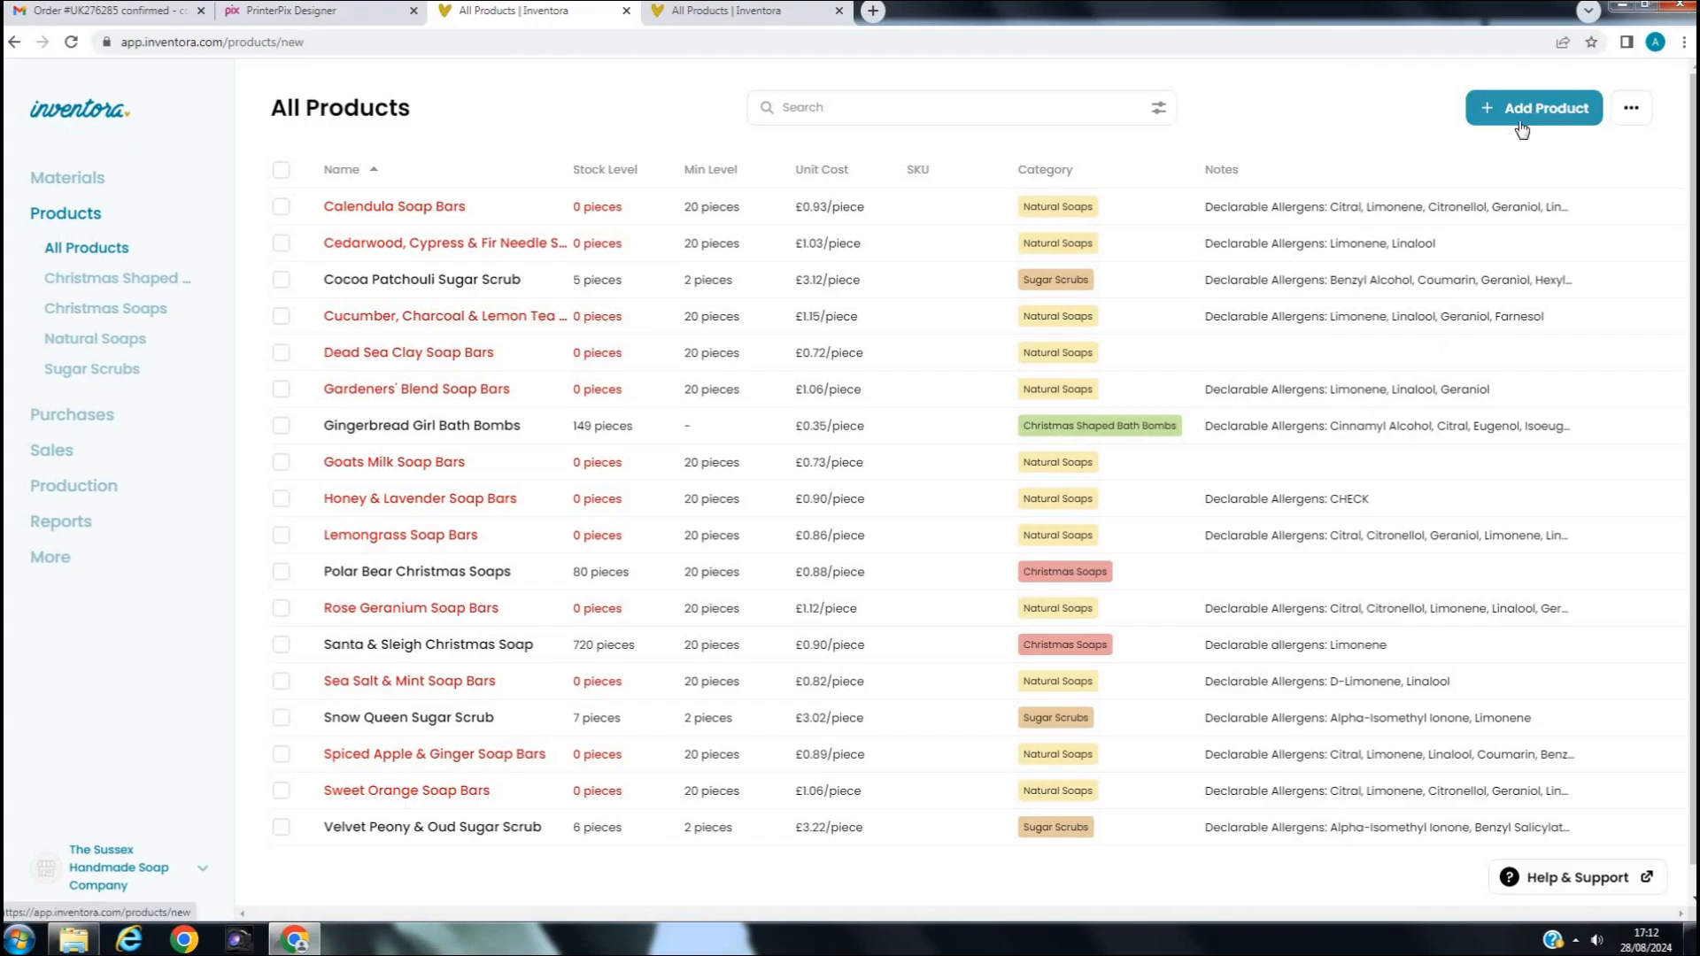
pyautogui.click(1361, 175)
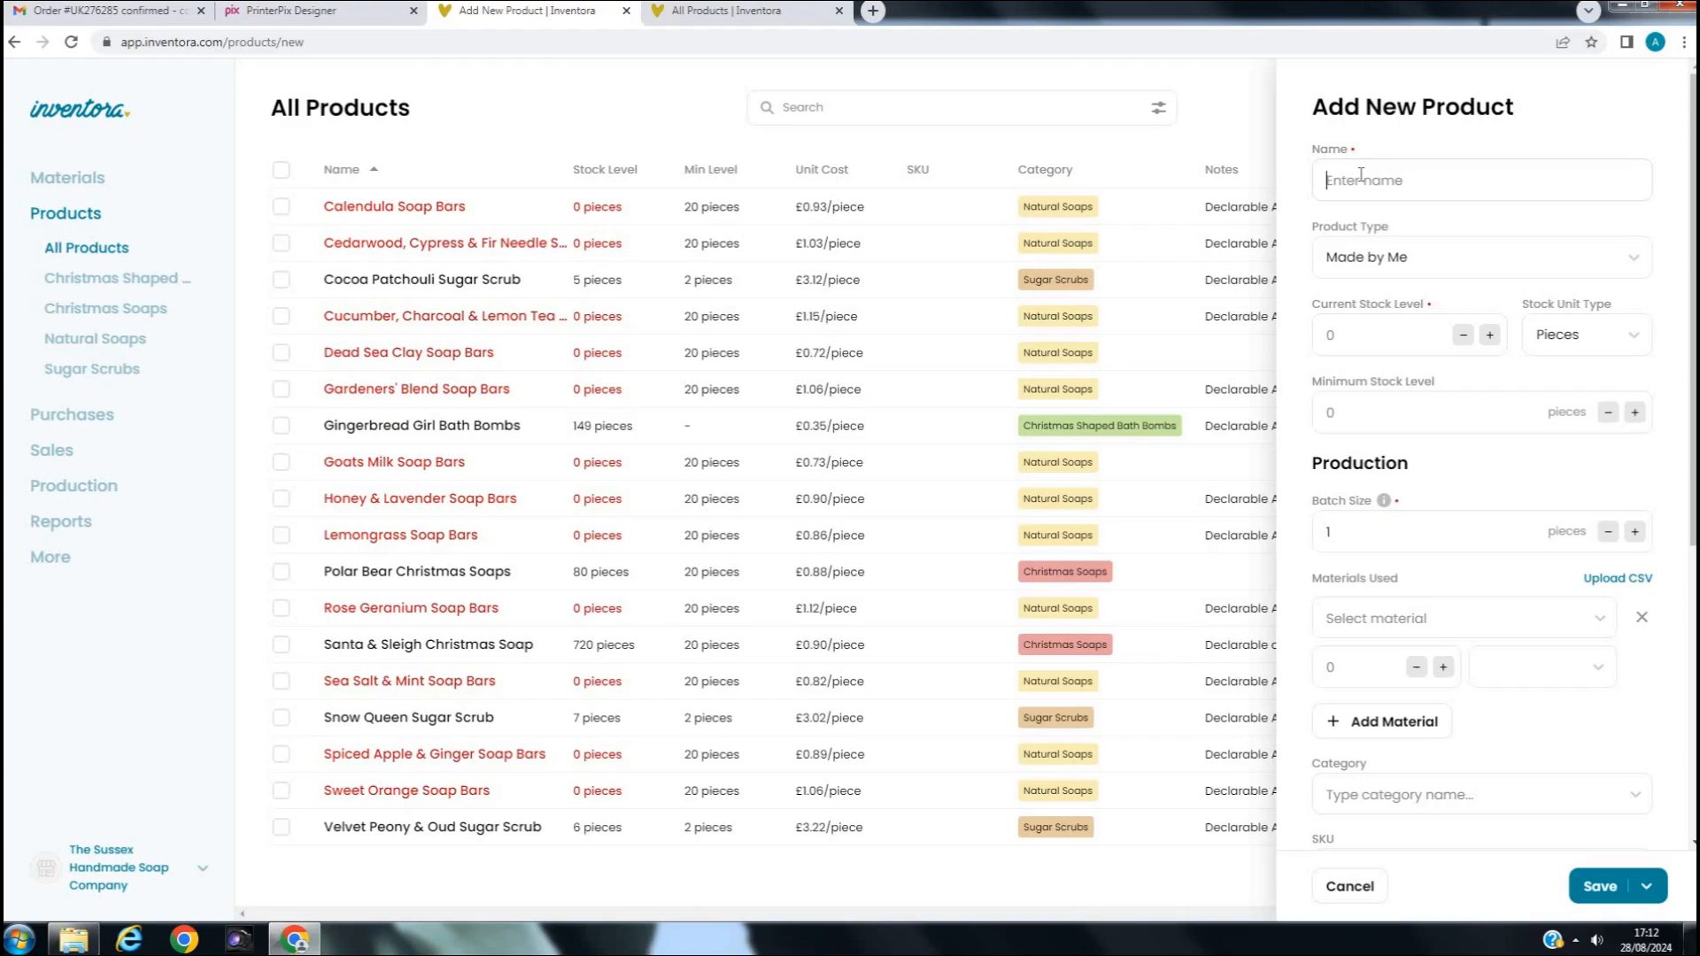
pyautogui.write('lavender soap')
pyautogui.click(1363, 274)
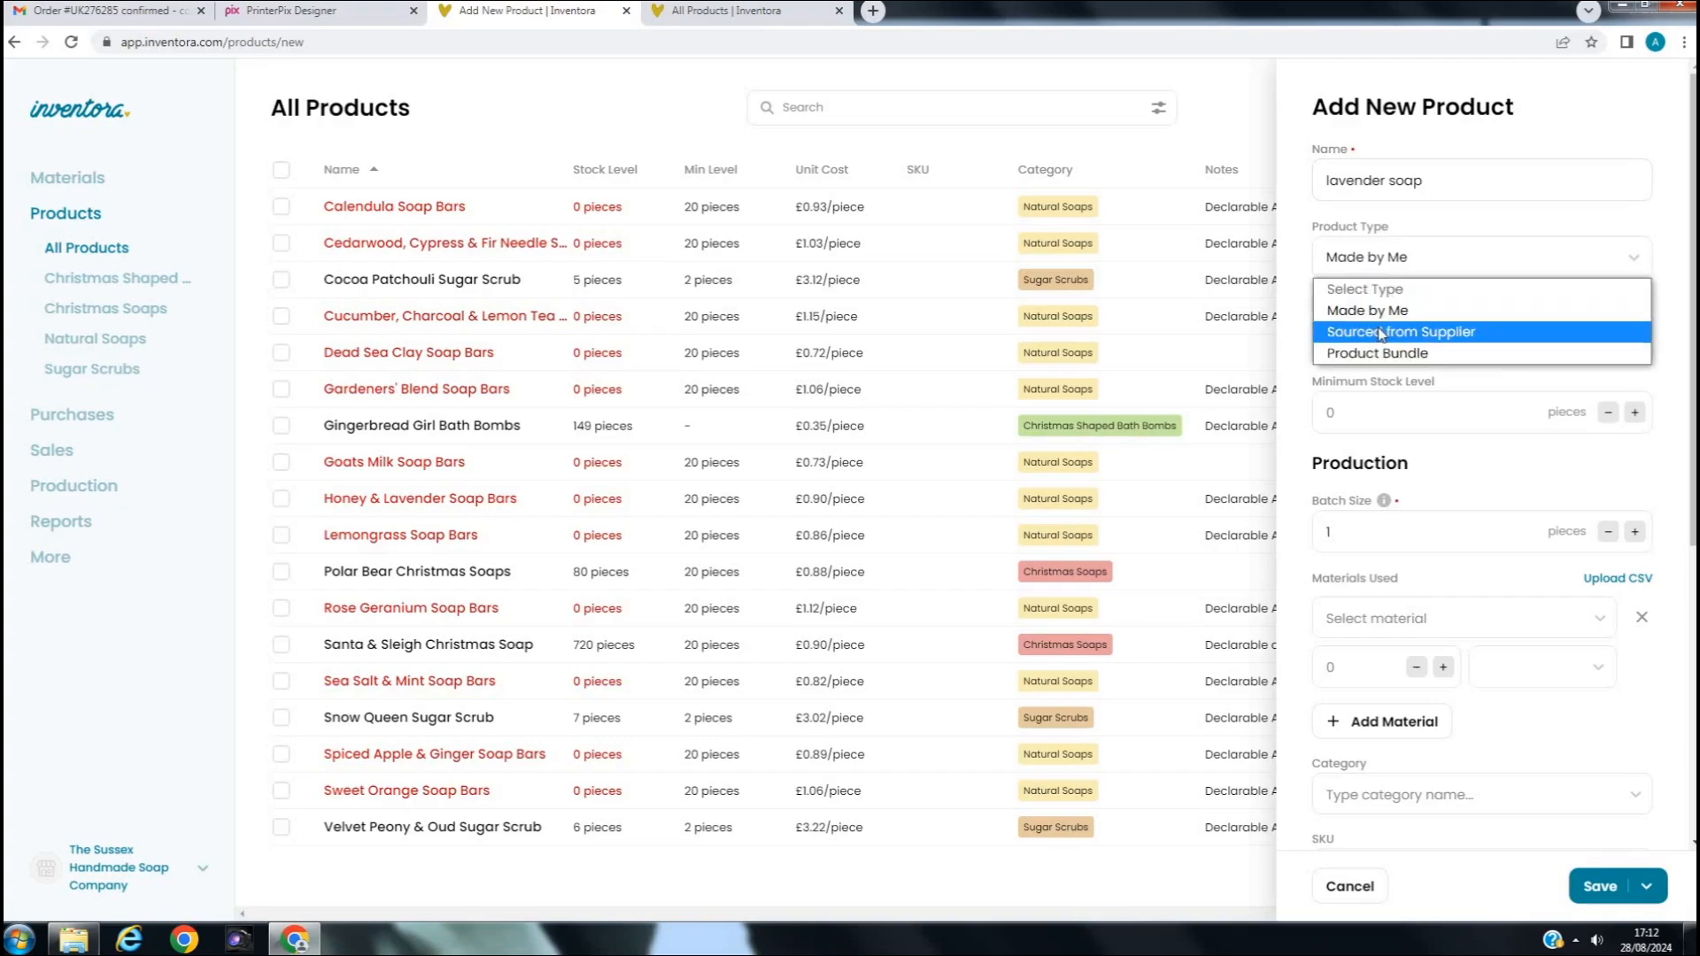
pyautogui.click(1367, 270)
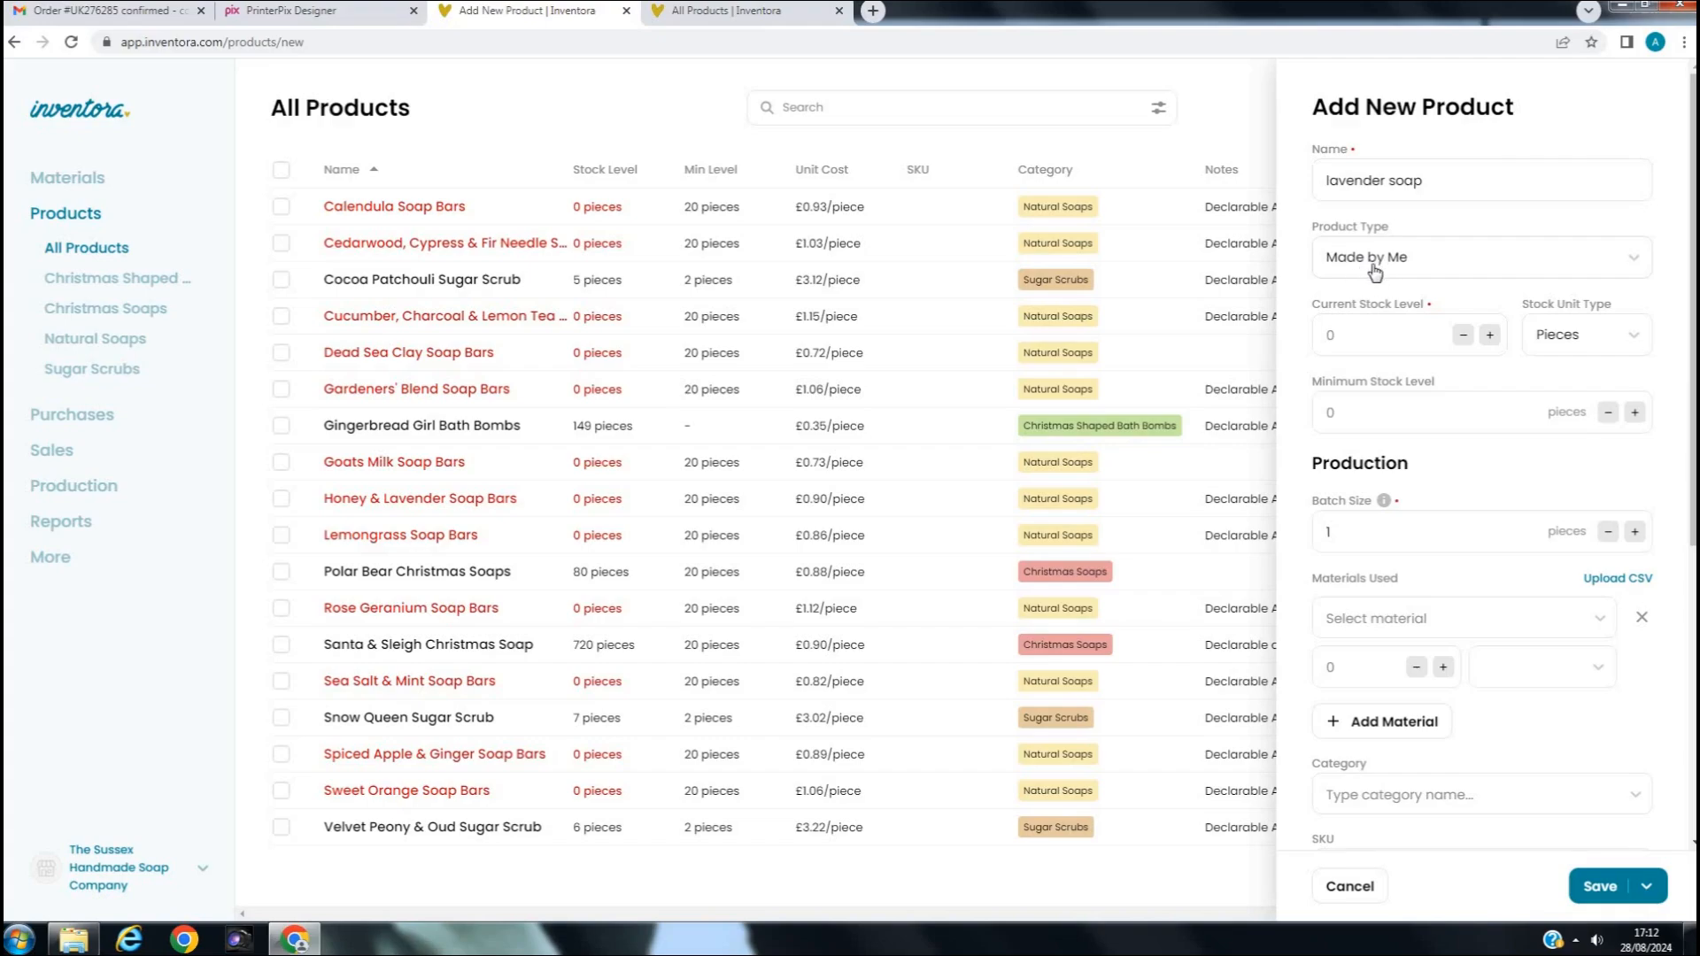
# Set the lavender soap's current stock level to 20, keeping Pieces as its stock unit type
pyautogui.click(1325, 334)
pyautogui.write('20')
pyautogui.click(1559, 336)
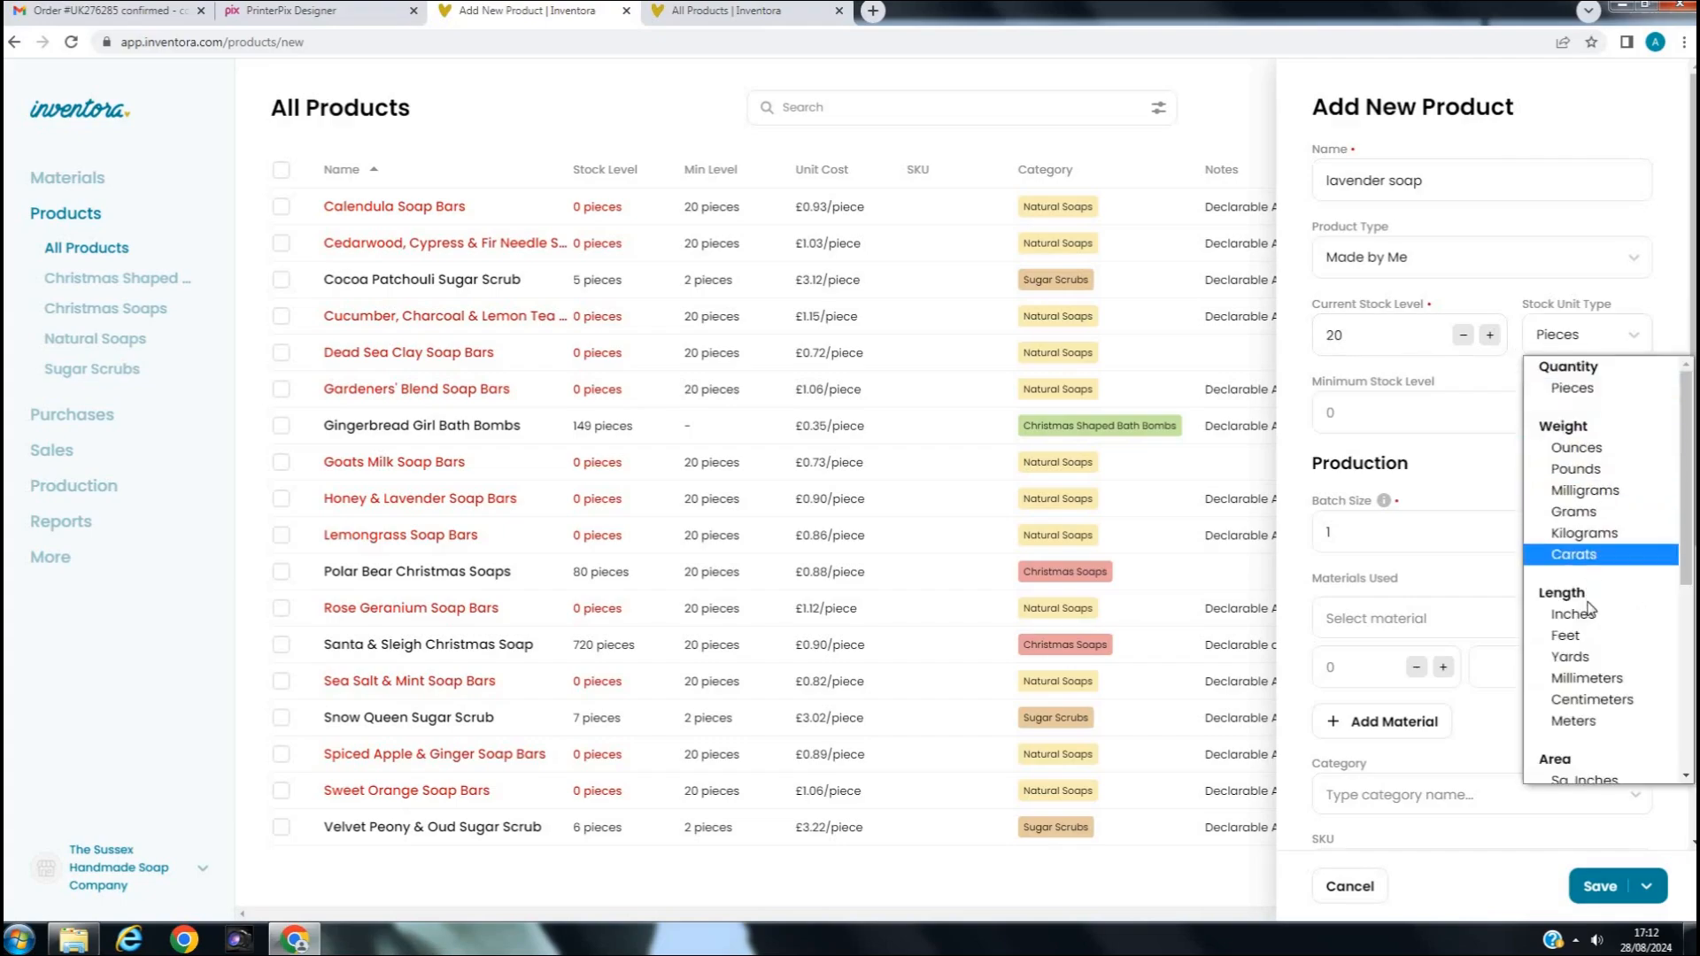
pyautogui.scroll(-2, 1589, 609)
pyautogui.scroll(2, 1589, 609)
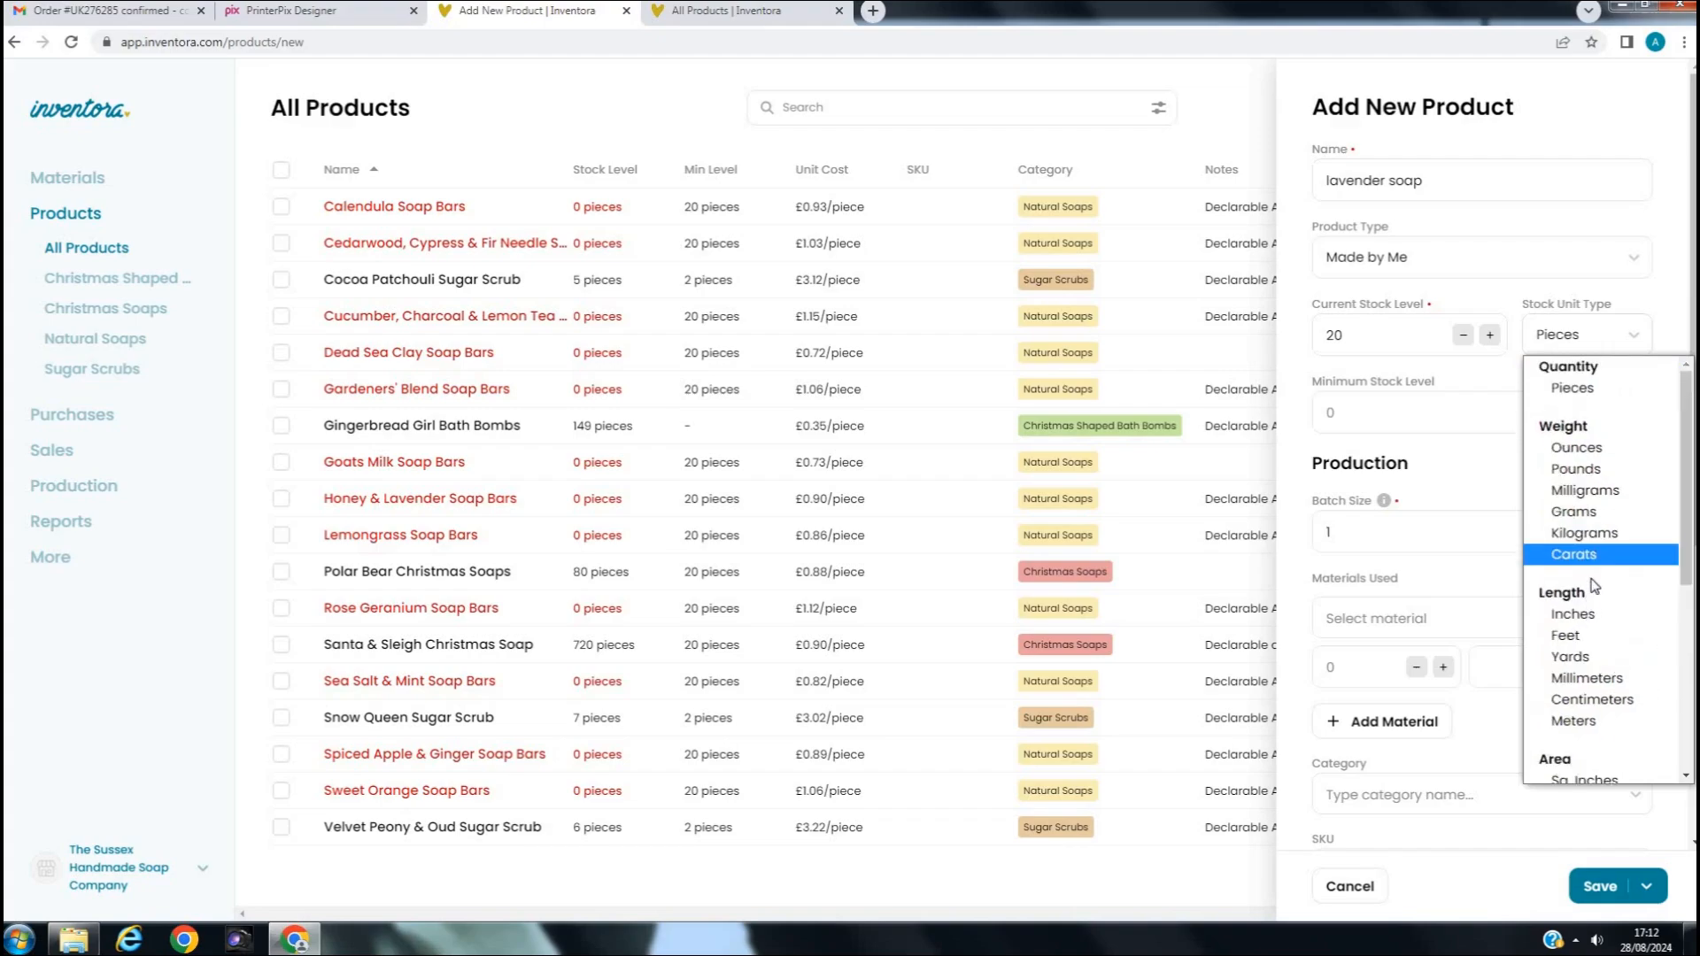
pyautogui.click(1571, 388)
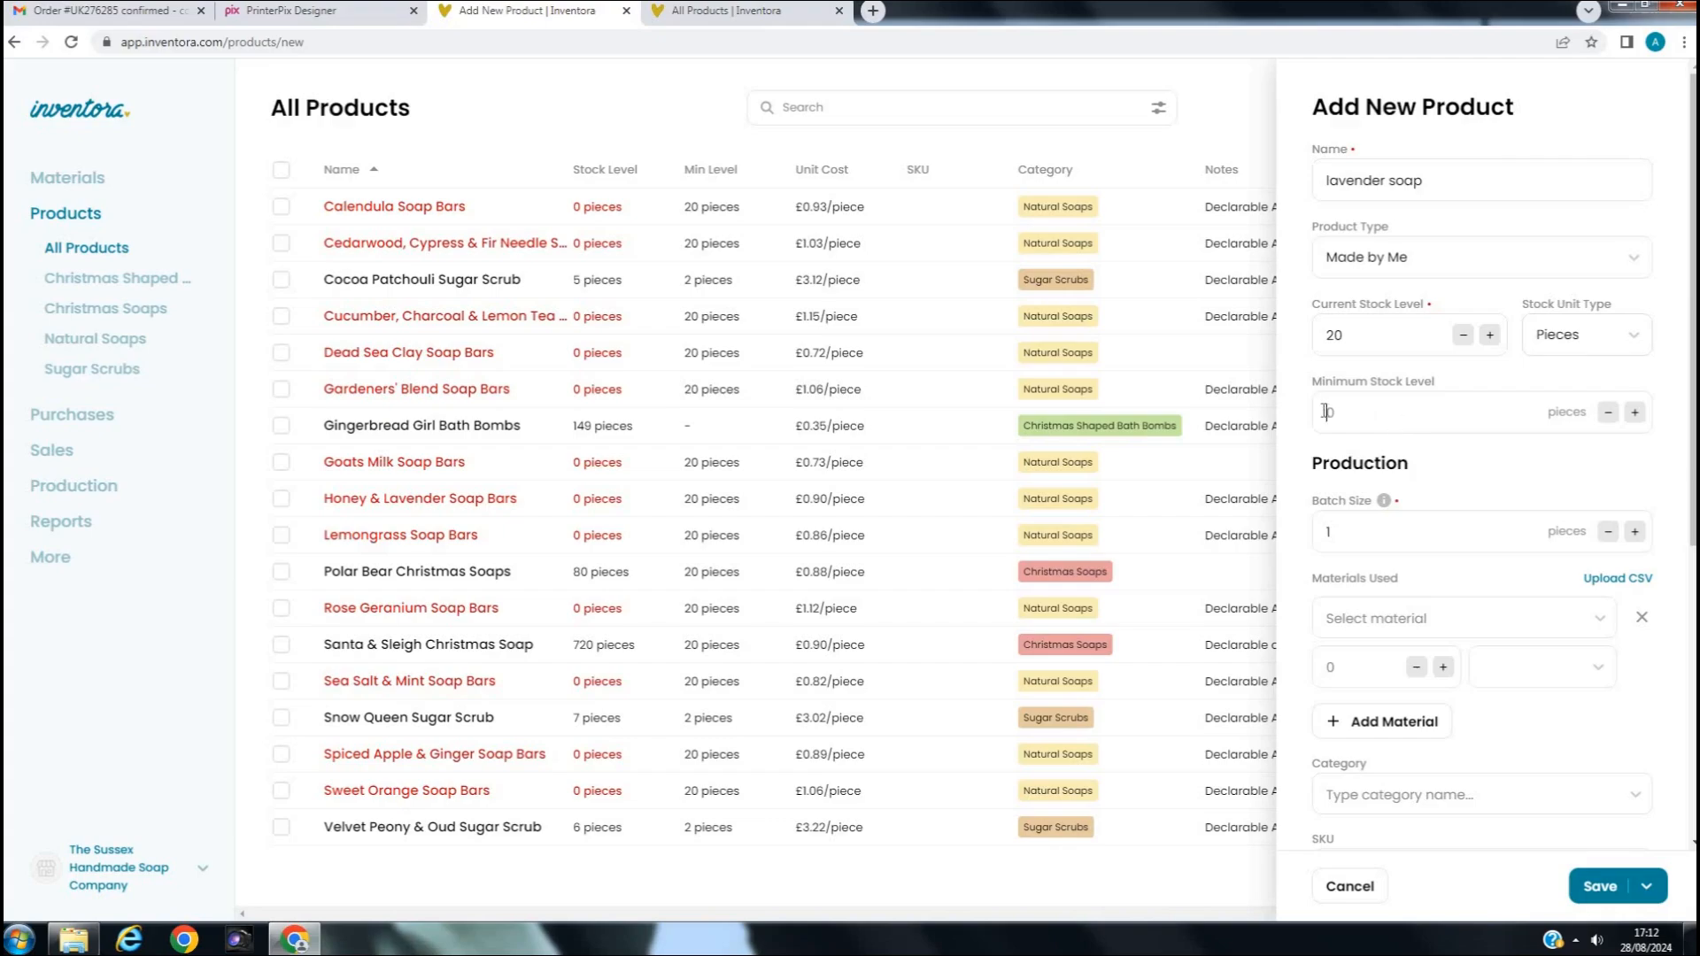
# Set the lavender soap's minimum stock level to 20 pieces and its batch size to 40 pieces
pyautogui.click(1403, 430)
pyautogui.write('20')
pyautogui.moveTo(1349, 529); pyautogui.dragTo(1325, 531)
pyautogui.write('40')
# Add 900 grams of Coconut Oil to the materials used for the lavender soap batch
pyautogui.scroll(-1, 1460, 449)
pyautogui.scroll(-2, 1460, 450)
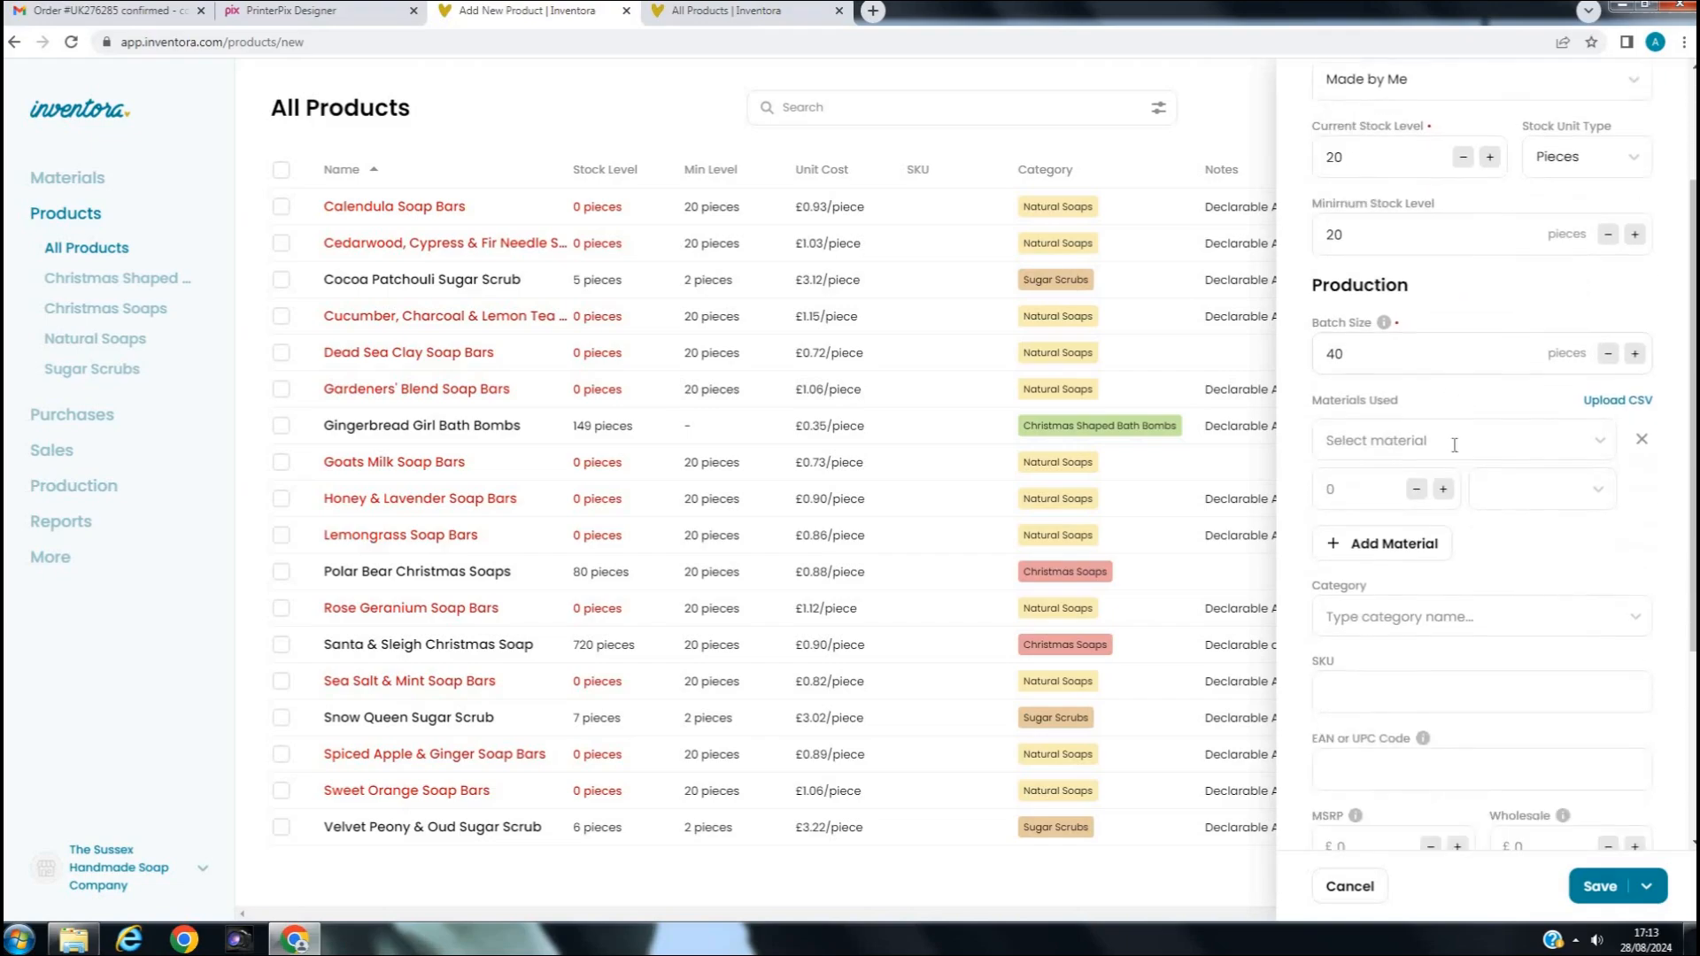
pyautogui.click(1392, 442)
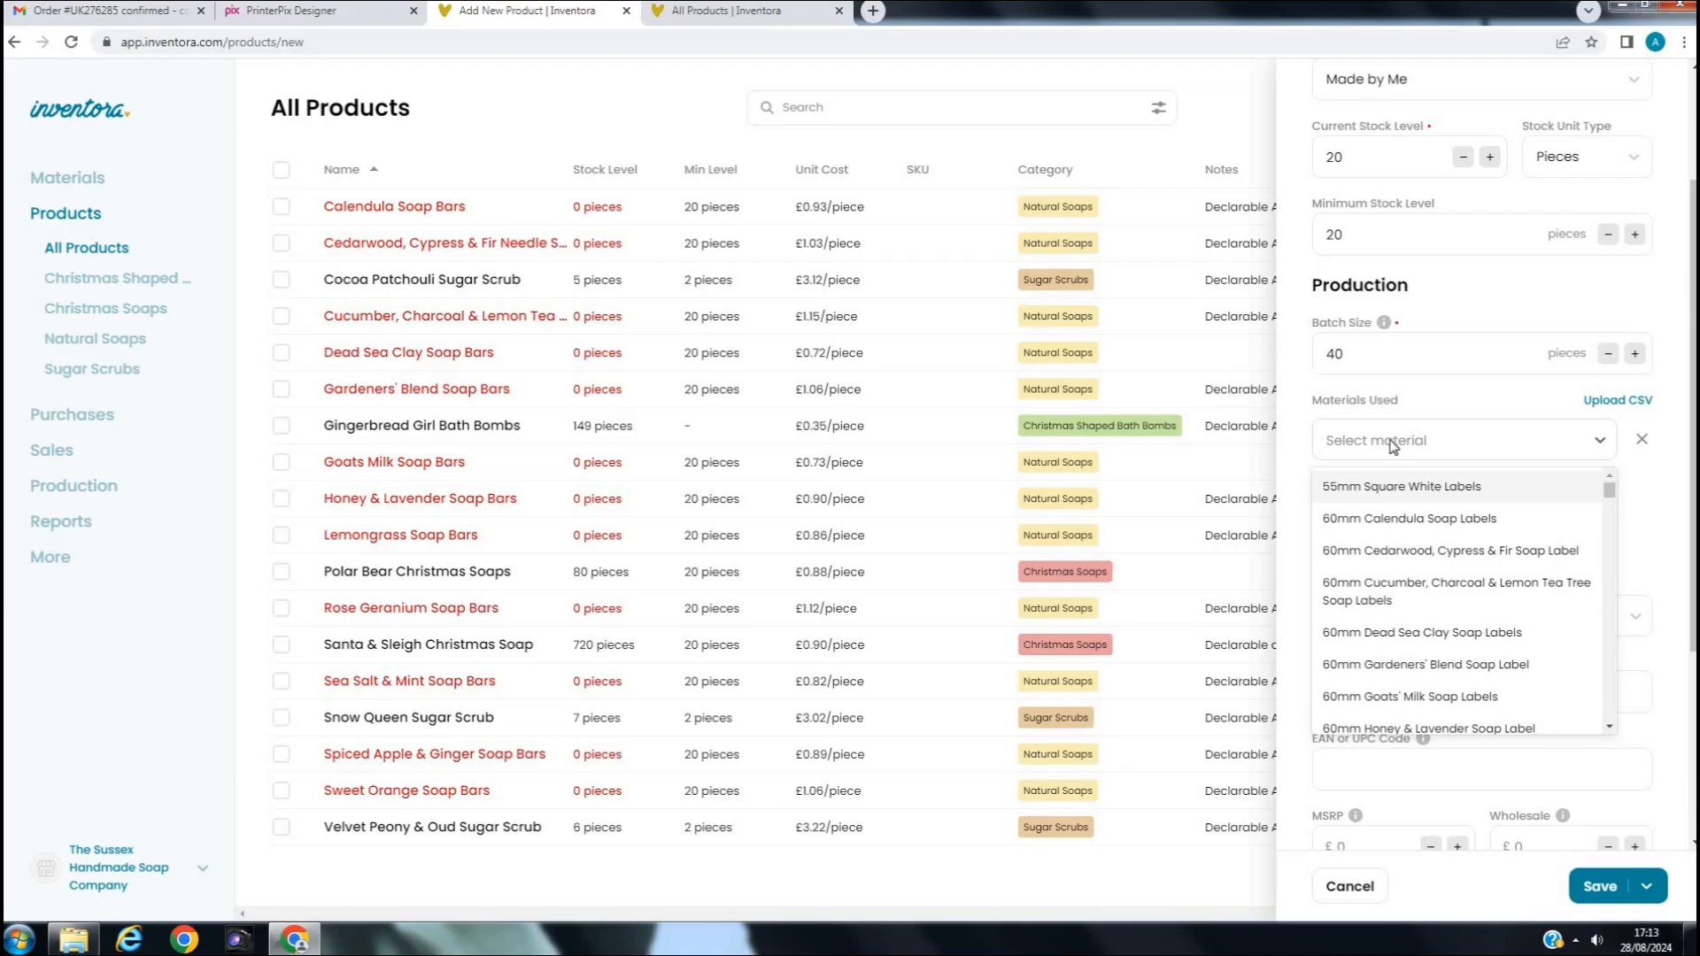
pyautogui.write('coco')
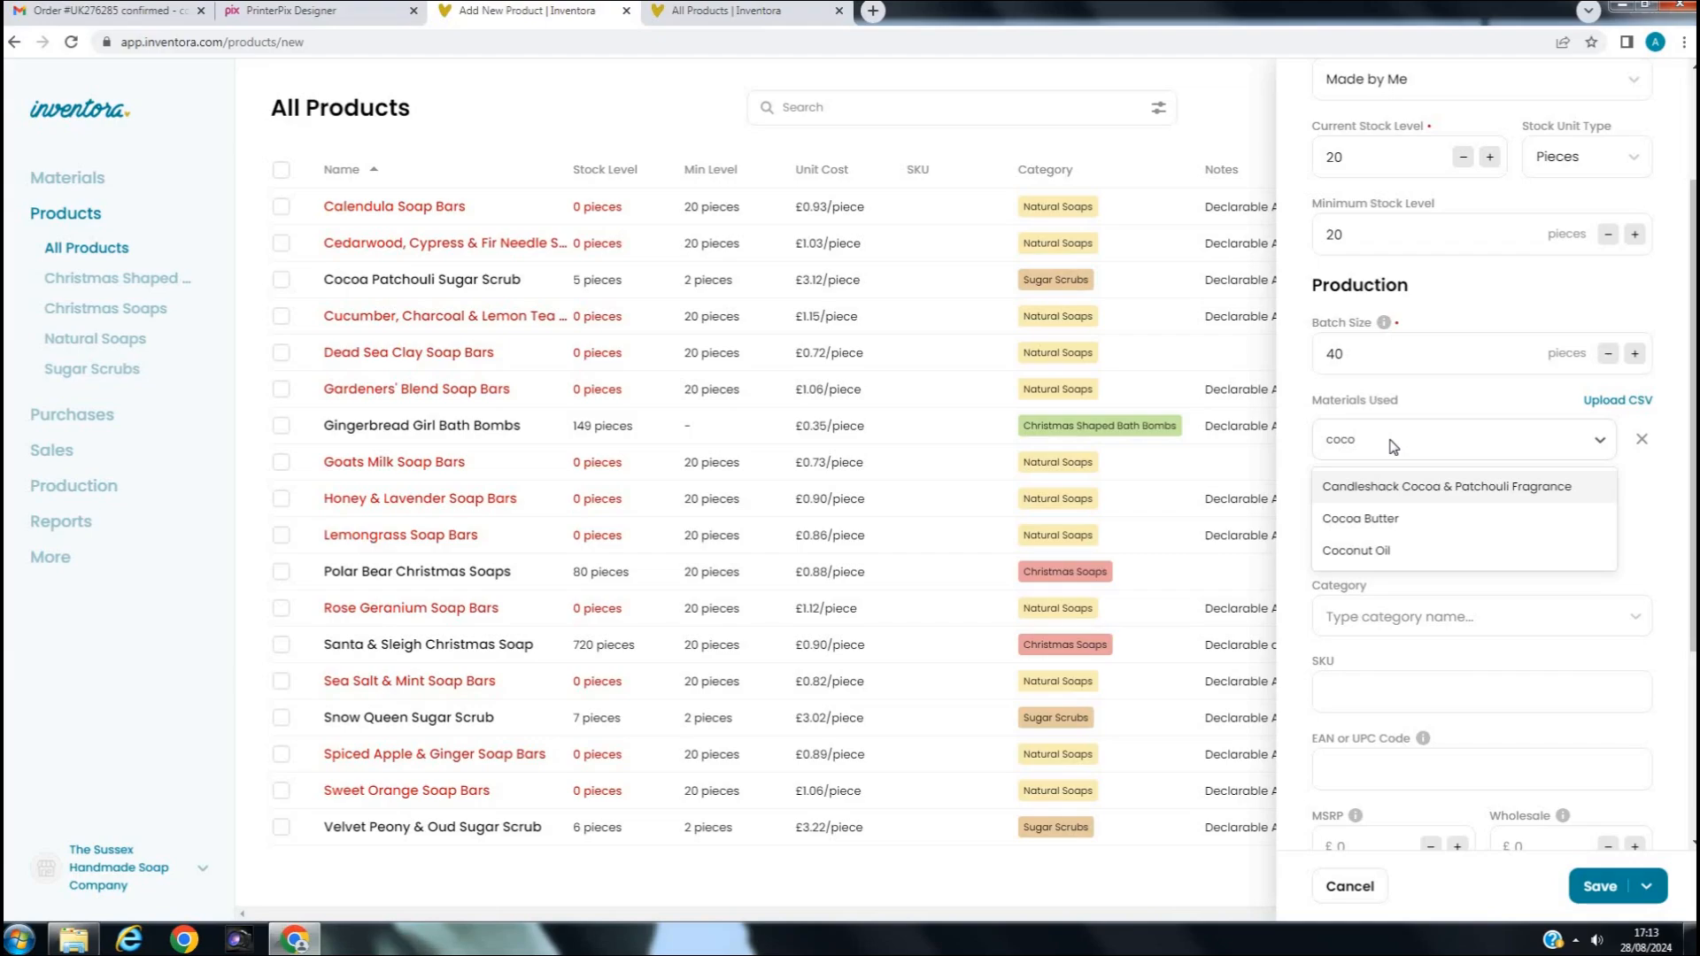
pyautogui.click(1364, 550)
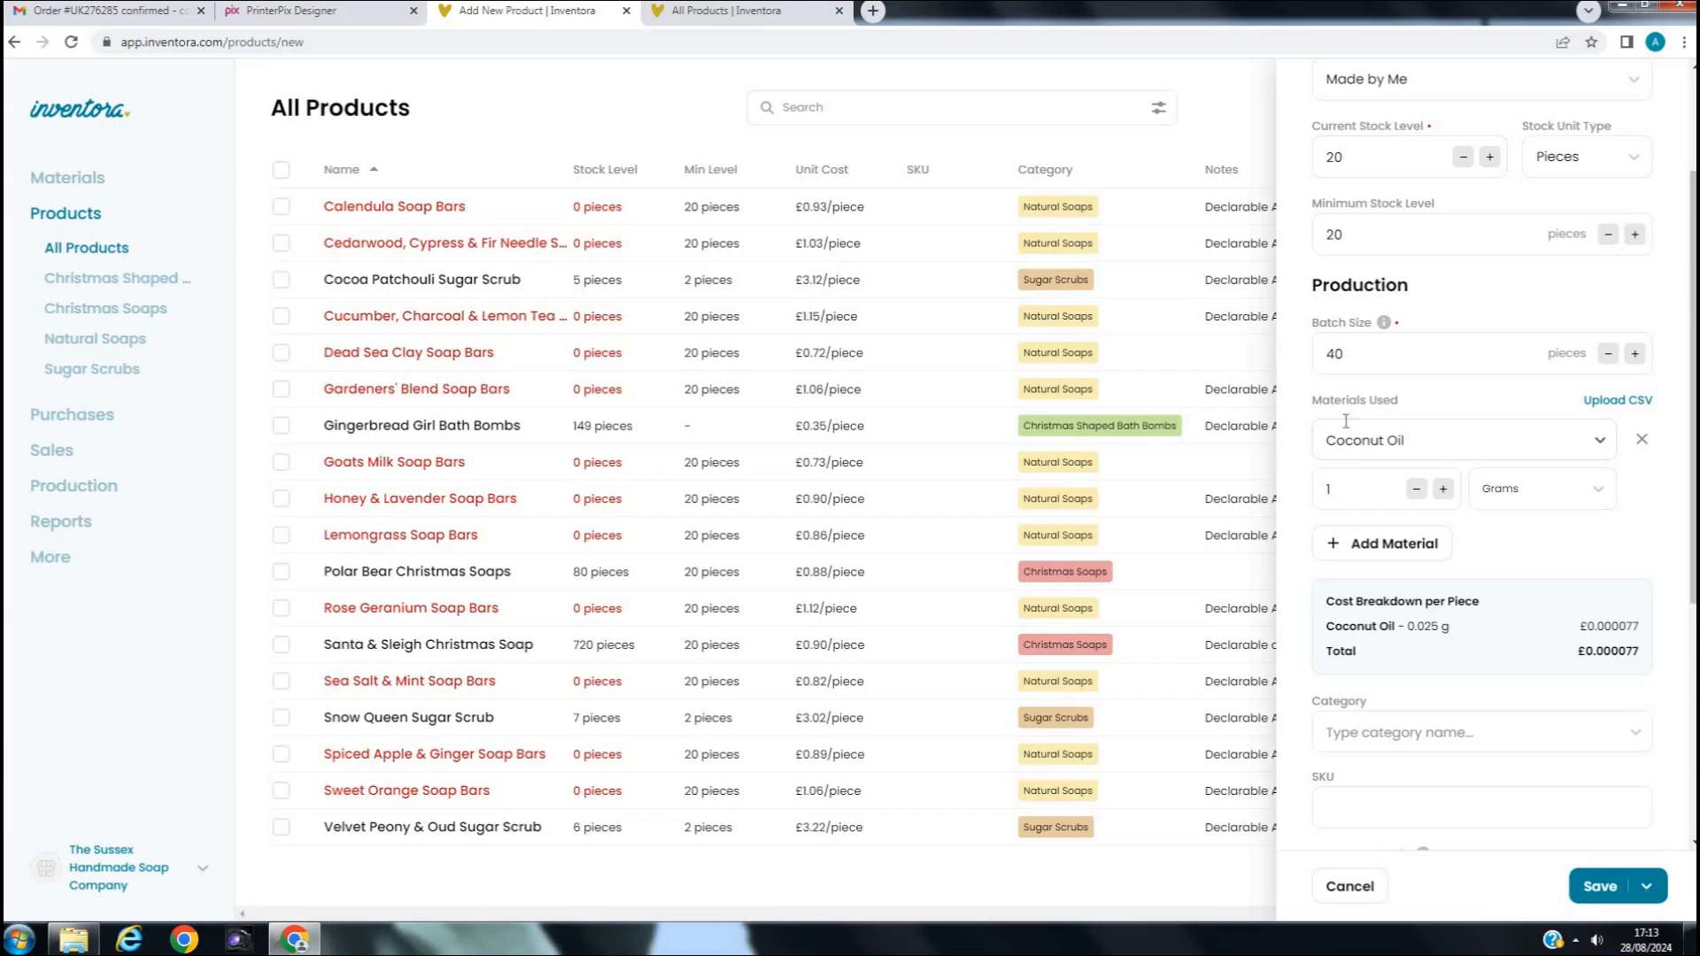
pyautogui.doubleClick(1328, 488)
pyautogui.write('900')
# Assign the lavender soap to the Natural Soaps category
pyautogui.scroll(-1, 1484, 383)
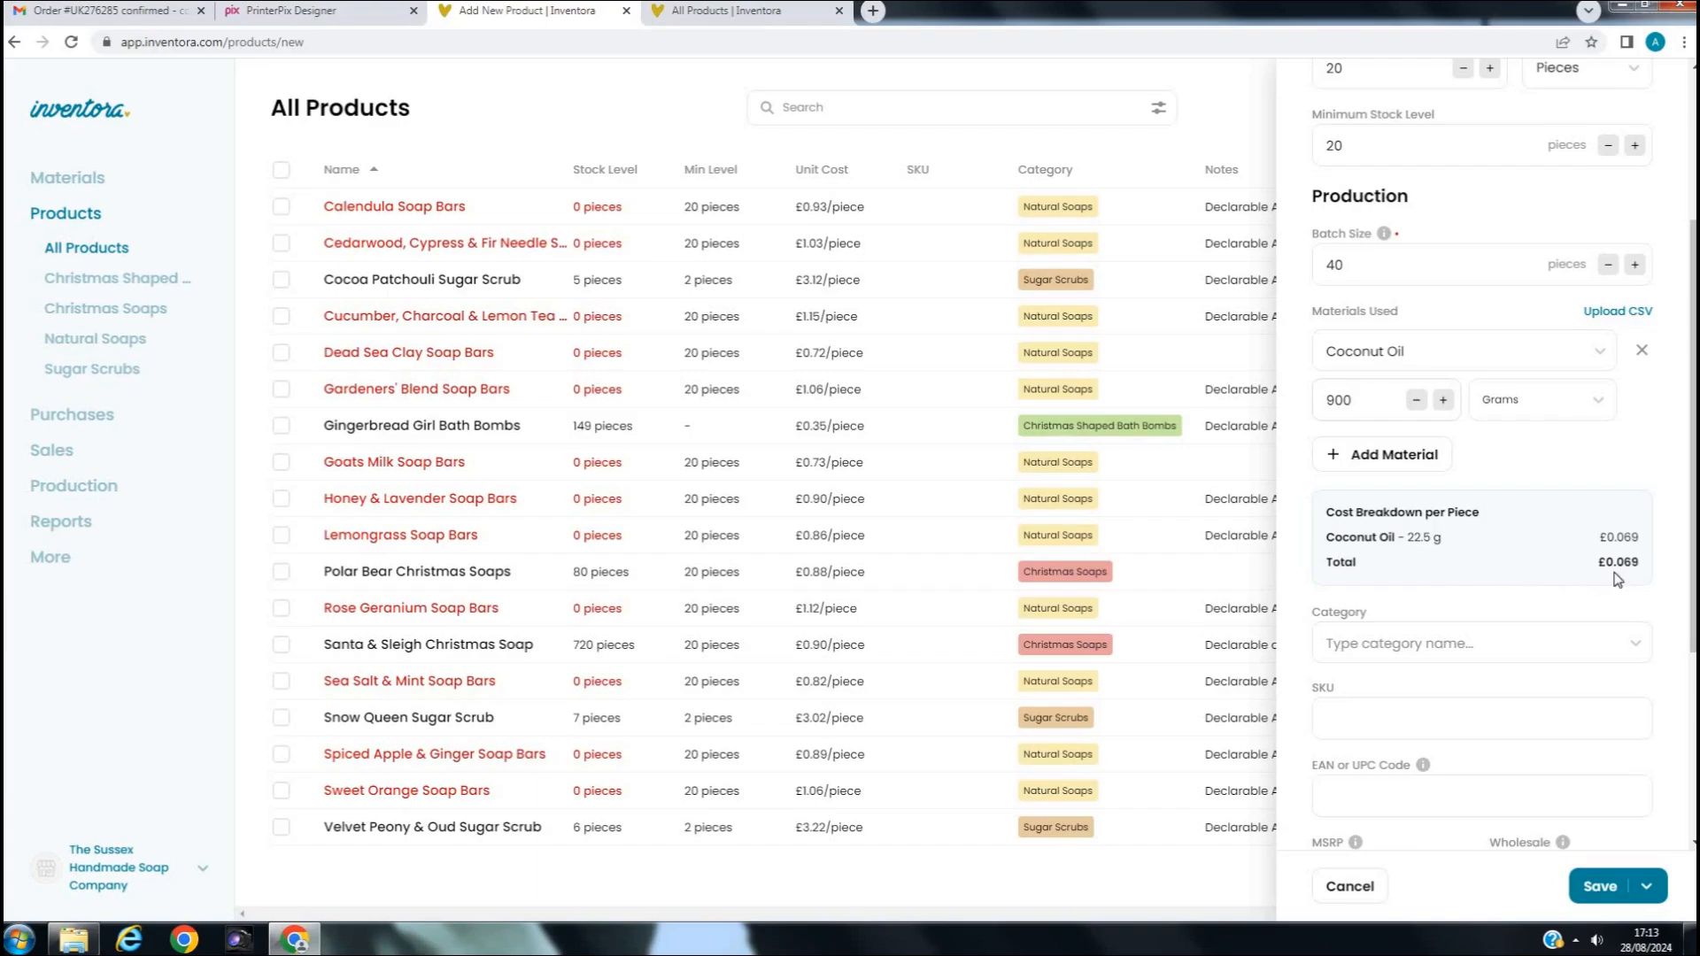
pyautogui.scroll(-1, 1510, 528)
pyautogui.scroll(-1, 1507, 526)
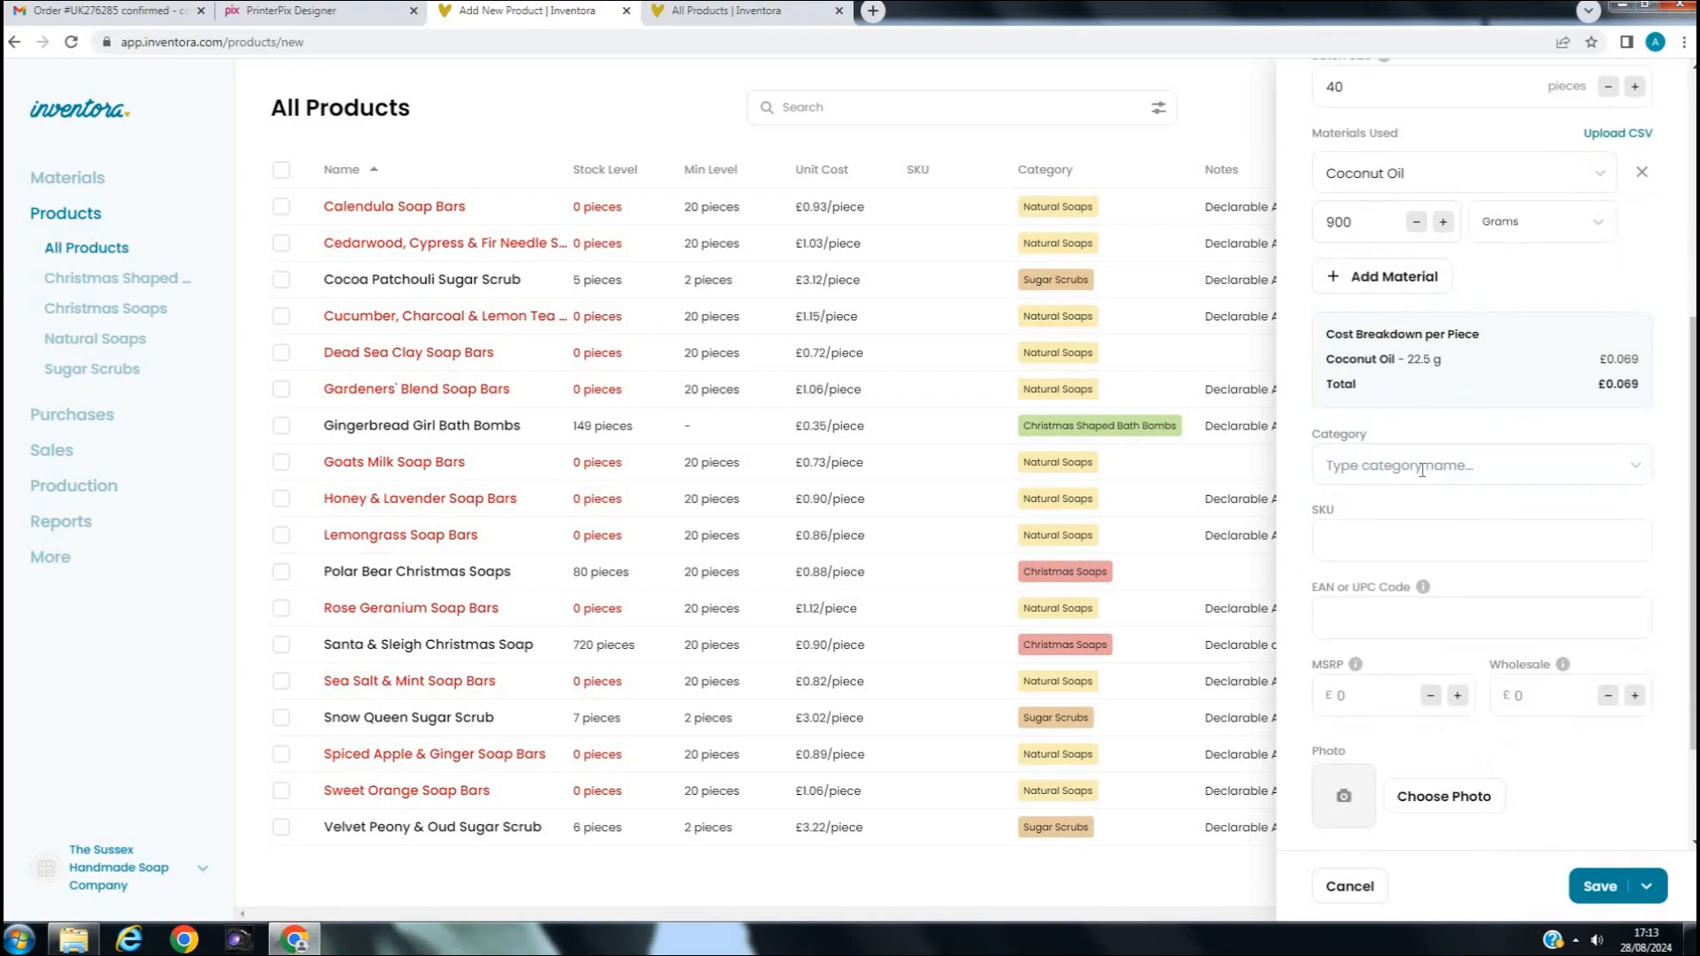
pyautogui.click(1422, 475)
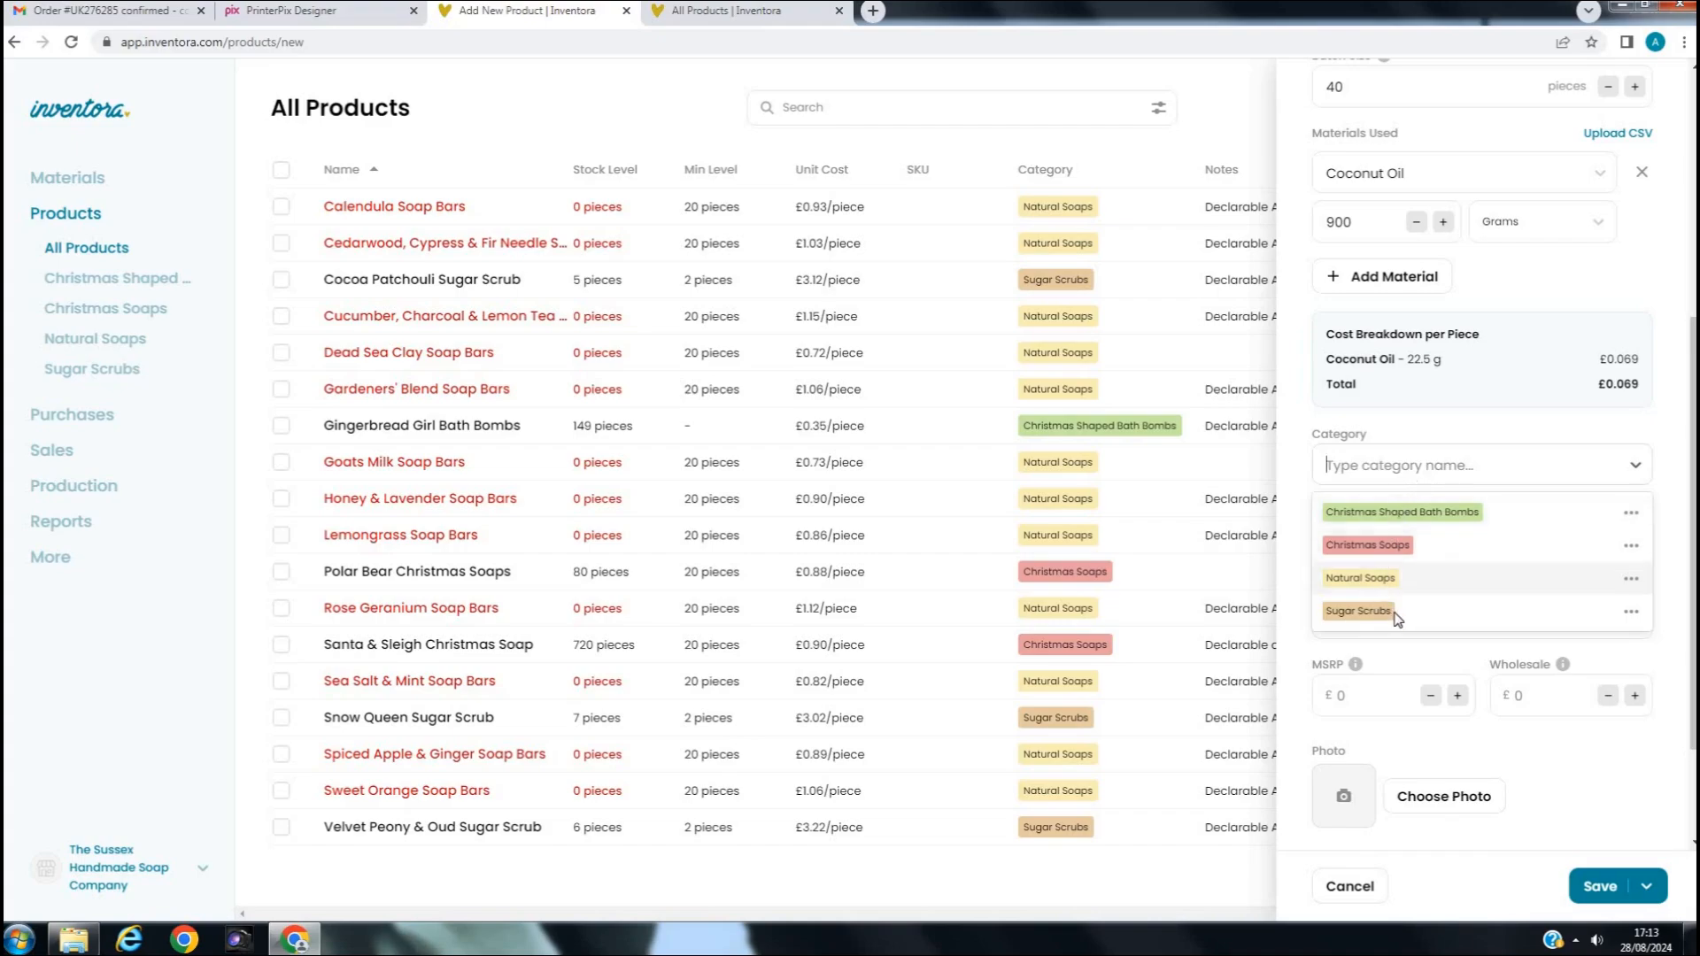
pyautogui.click(1345, 583)
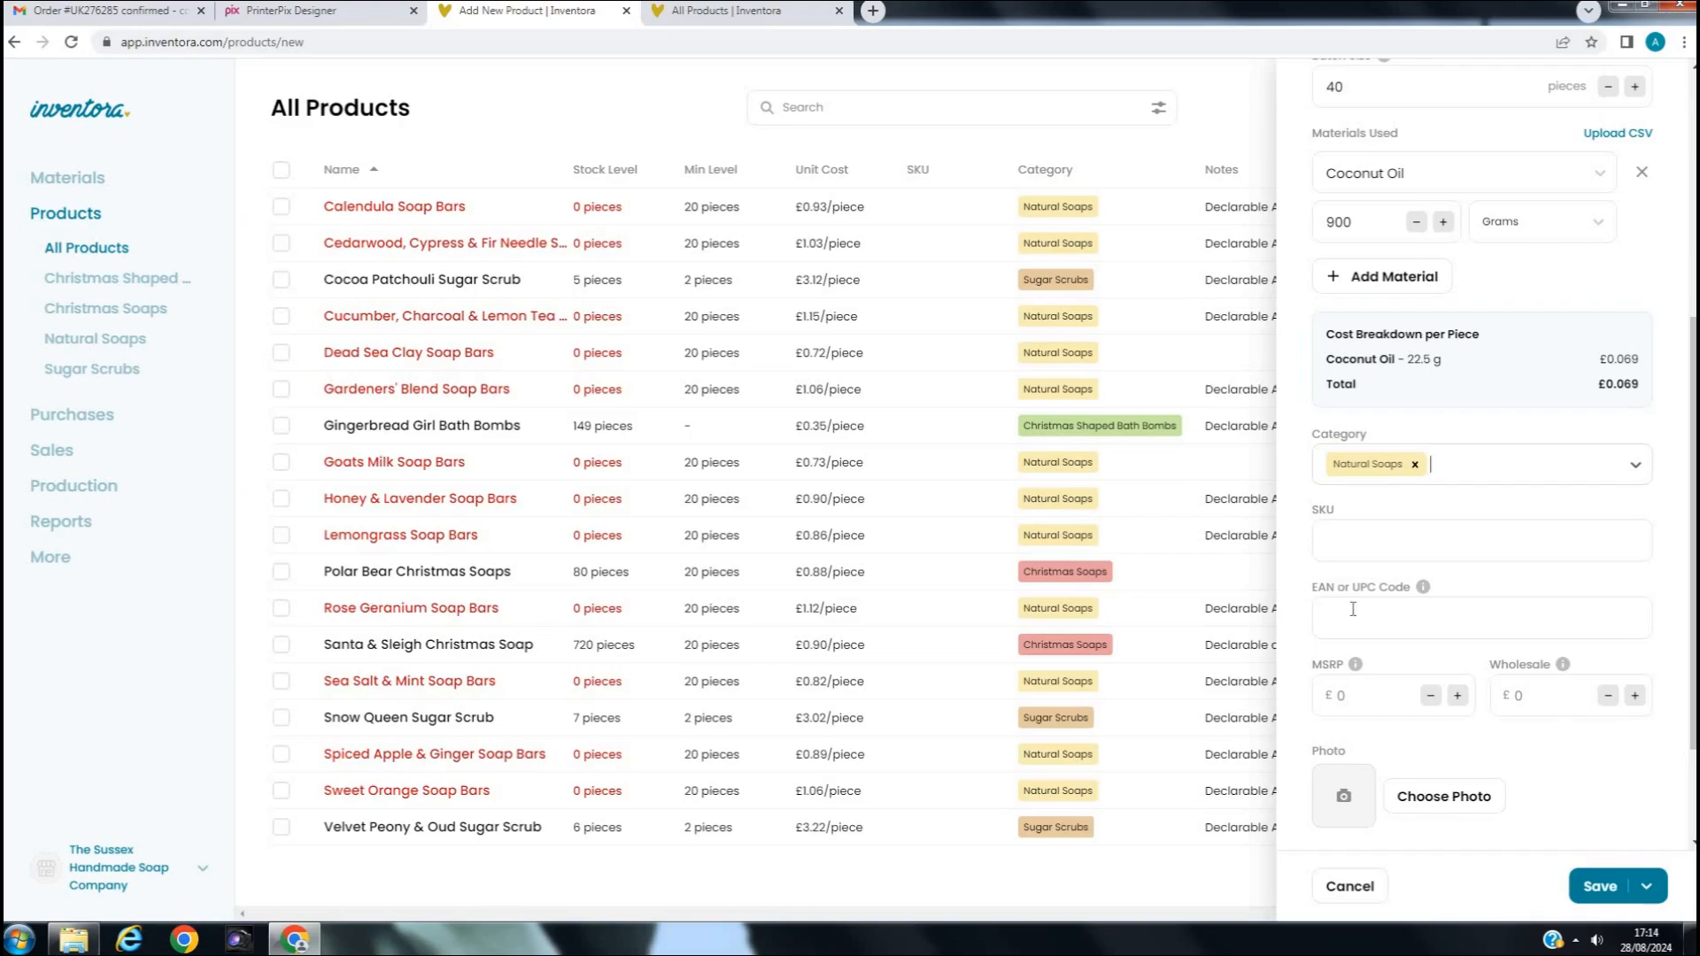
# Enter an MSRP of £6 and a wholesale price of £3, and discard the new product without saving it
pyautogui.scroll(-1, 1358, 609)
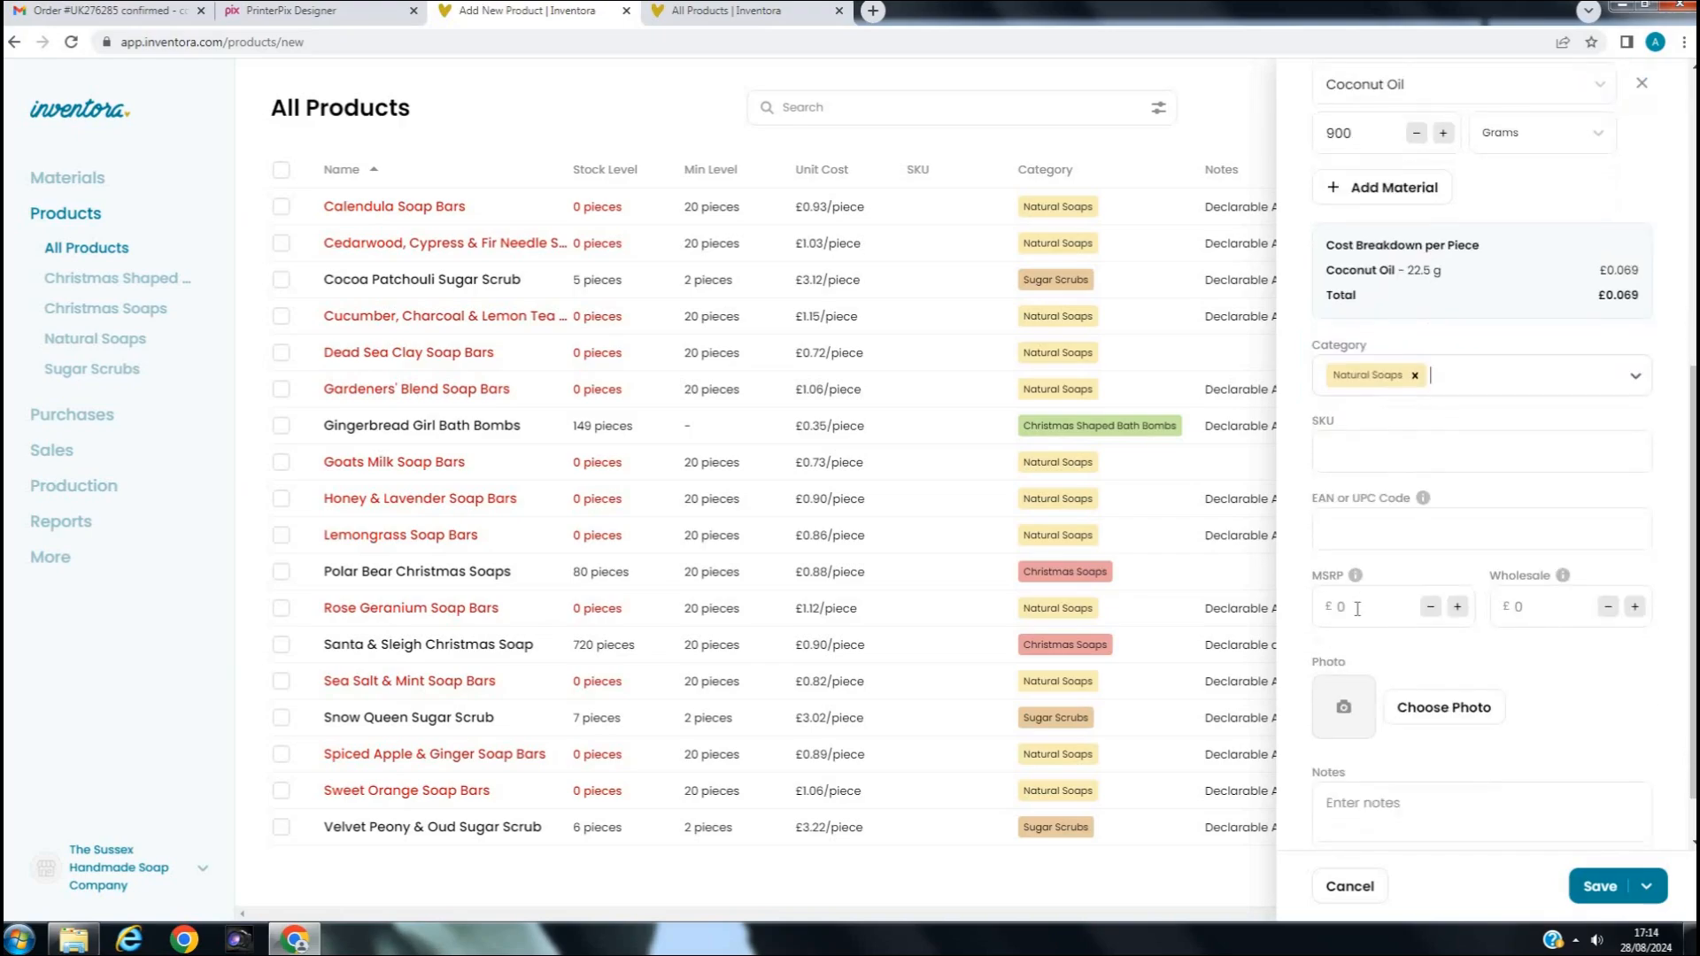
pyautogui.click(1336, 607)
pyautogui.write('6')
pyautogui.click(1504, 609)
pyautogui.write('3')
pyautogui.scroll(-1, 1435, 611)
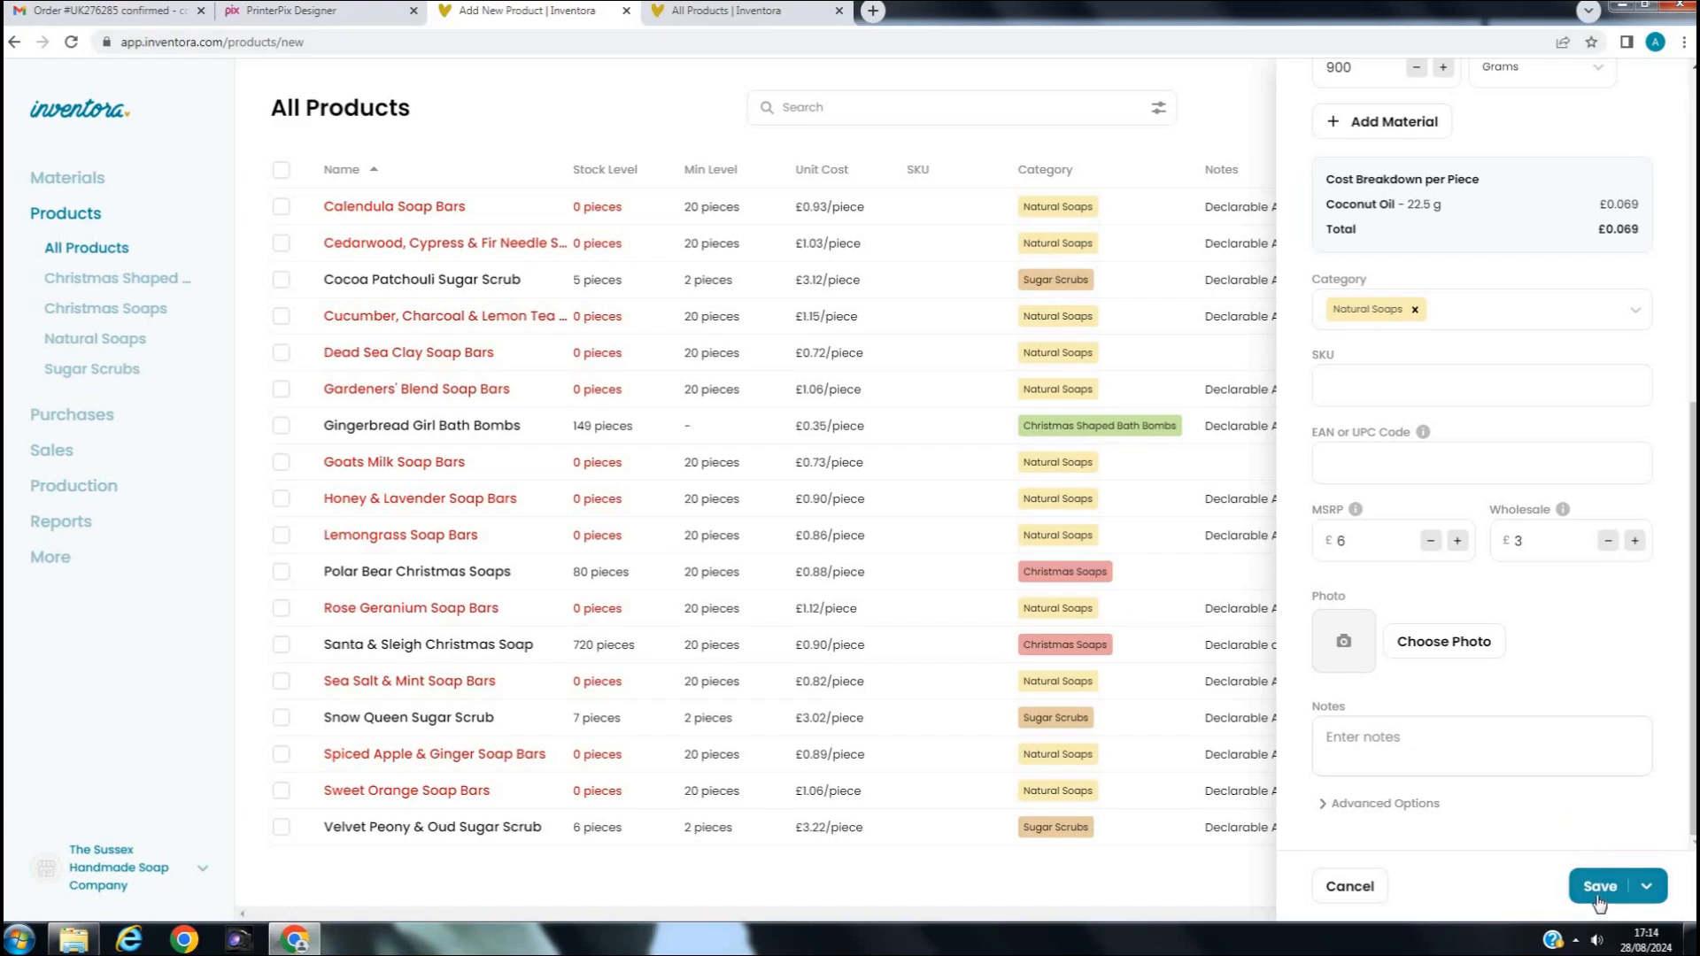
pyautogui.click(1385, 894)
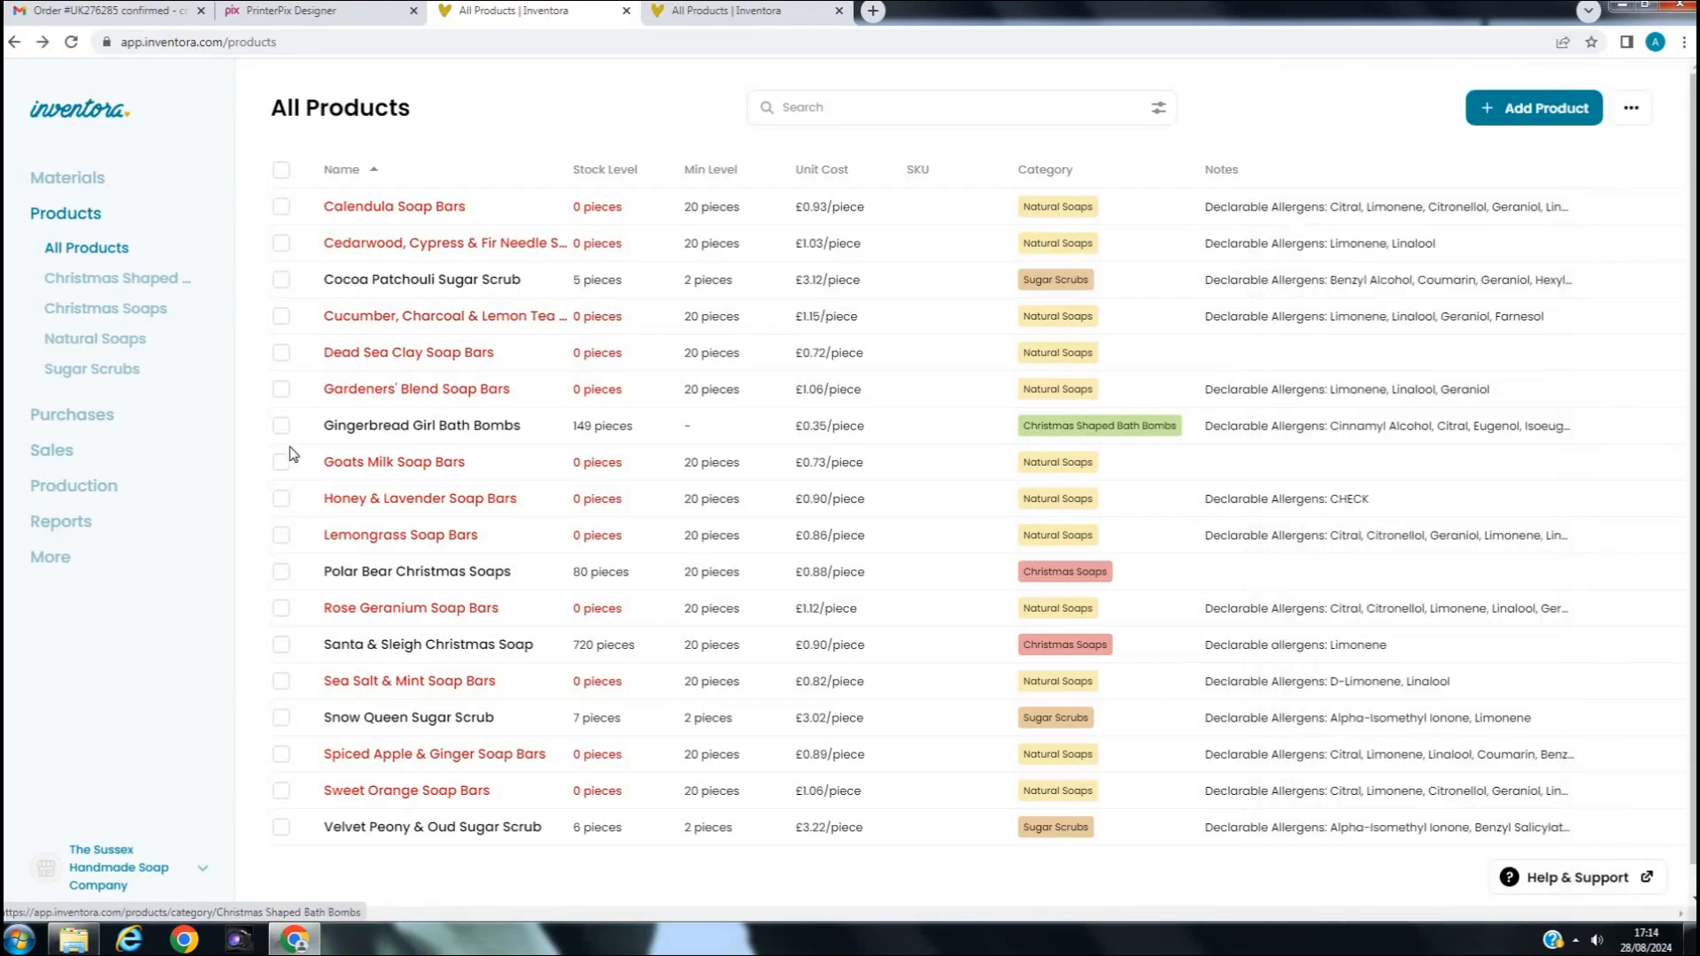
# Open the Polar Bear Christmas Soaps details for editing and examine the materials used and the cost breakdown per piece
pyautogui.click(421, 574)
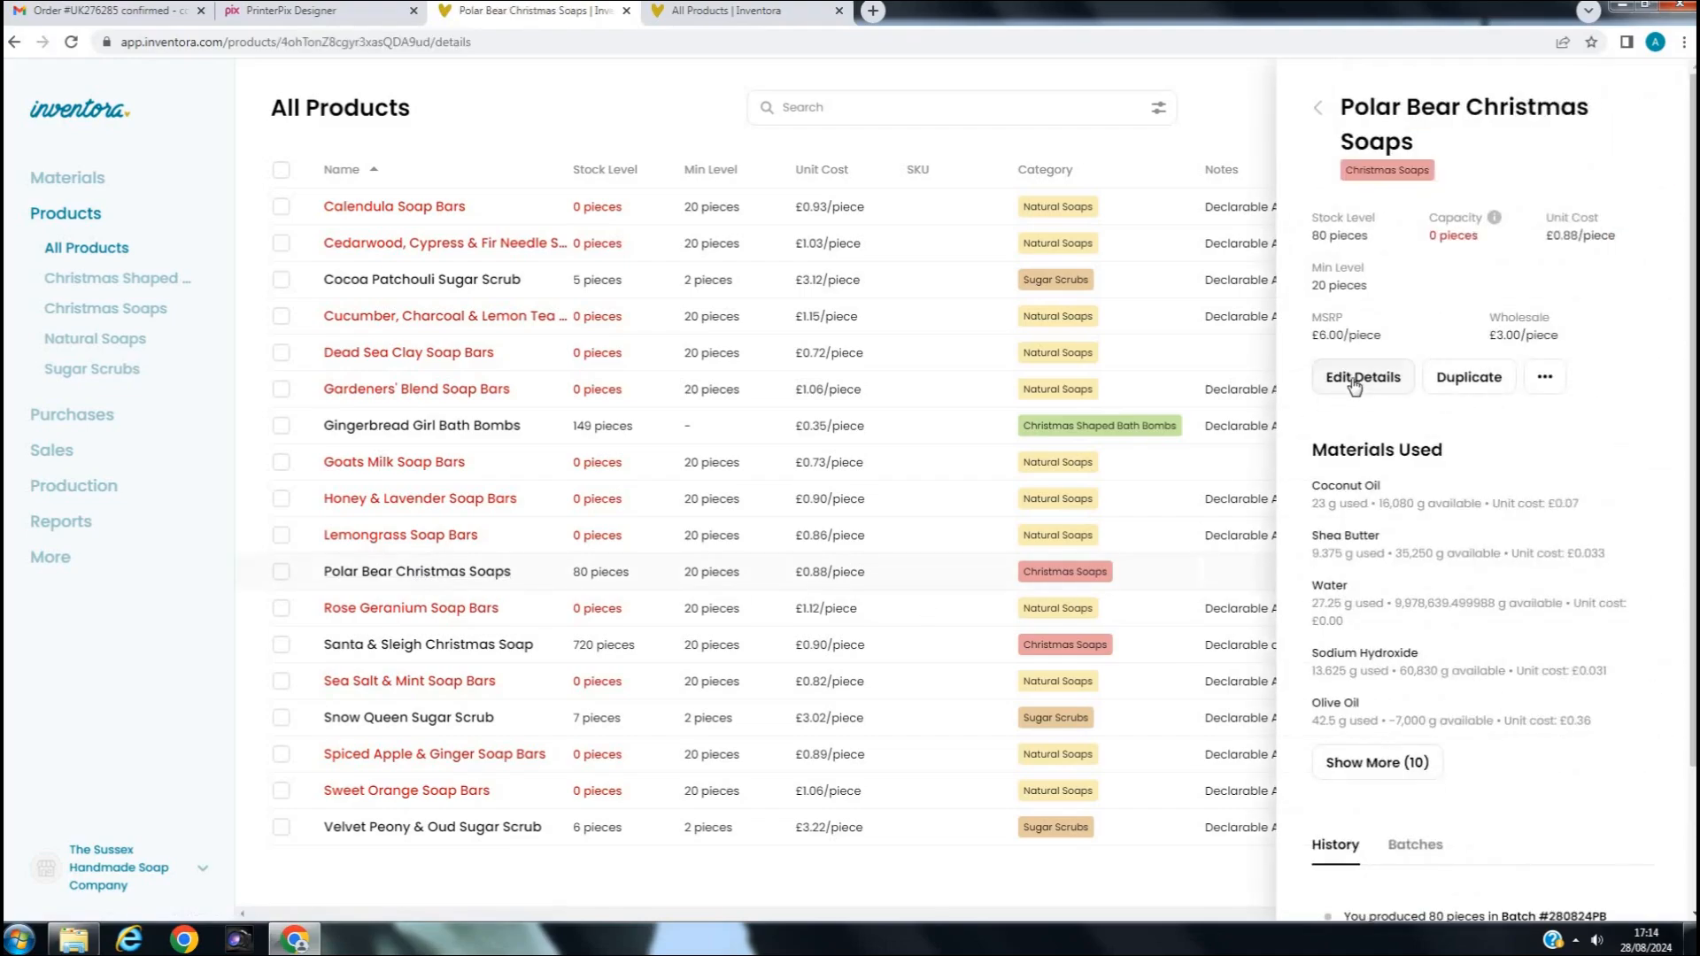
pyautogui.click(1355, 381)
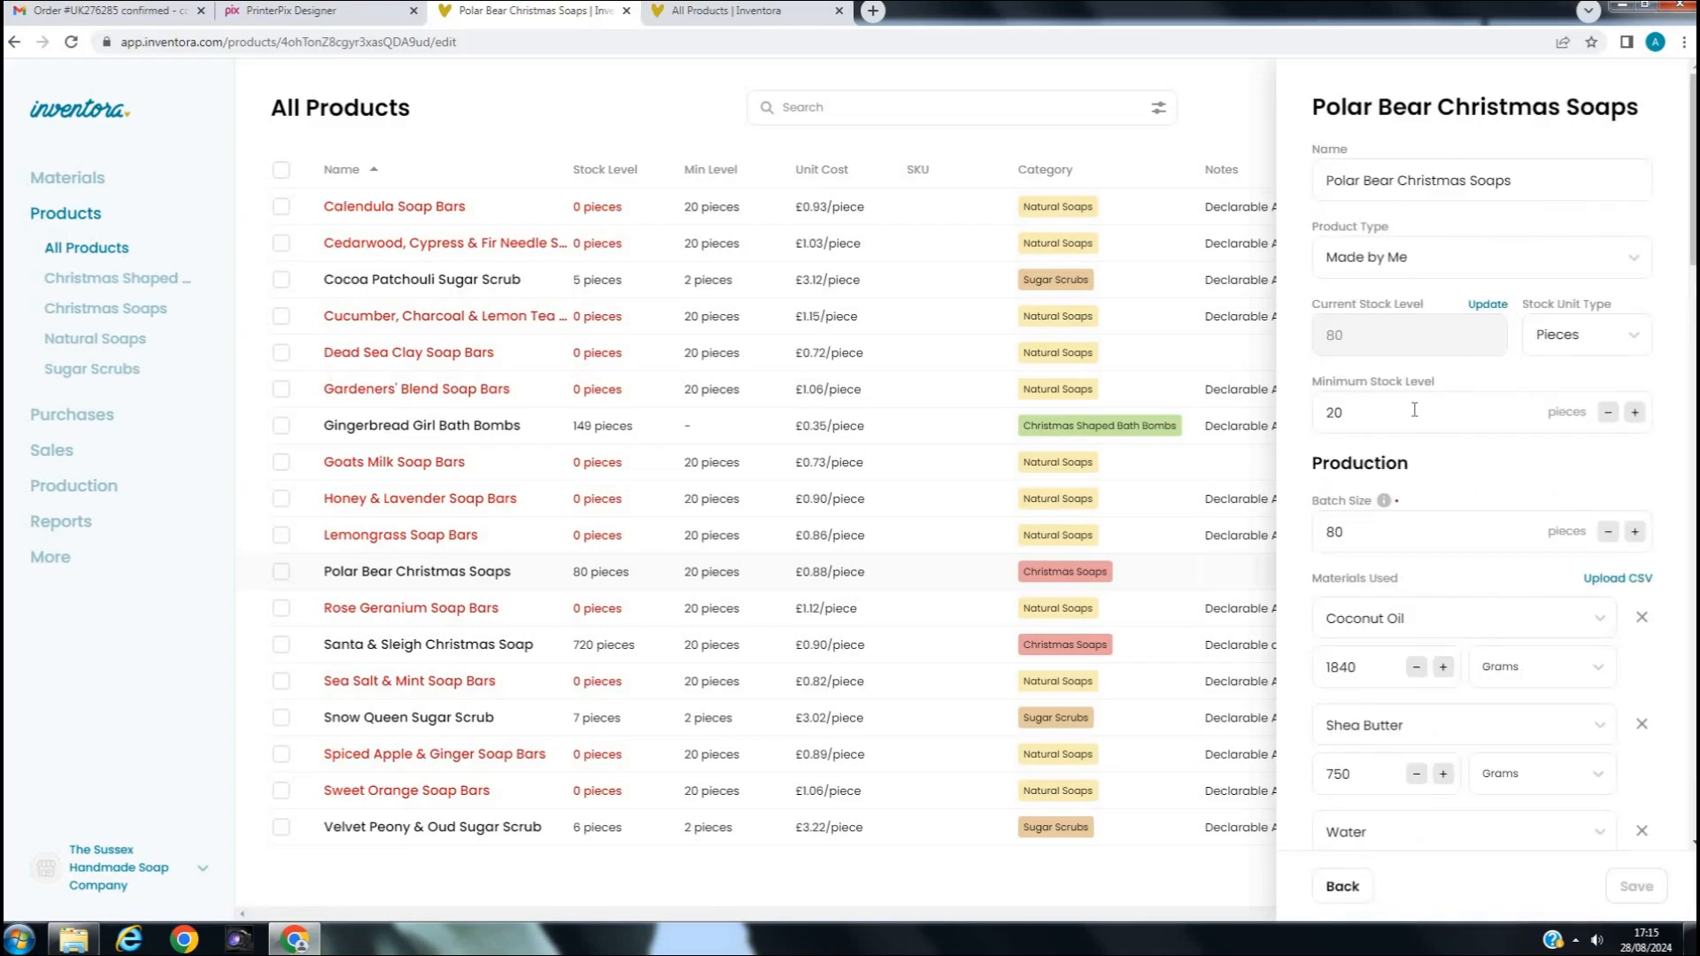
pyautogui.scroll(-2, 1414, 410)
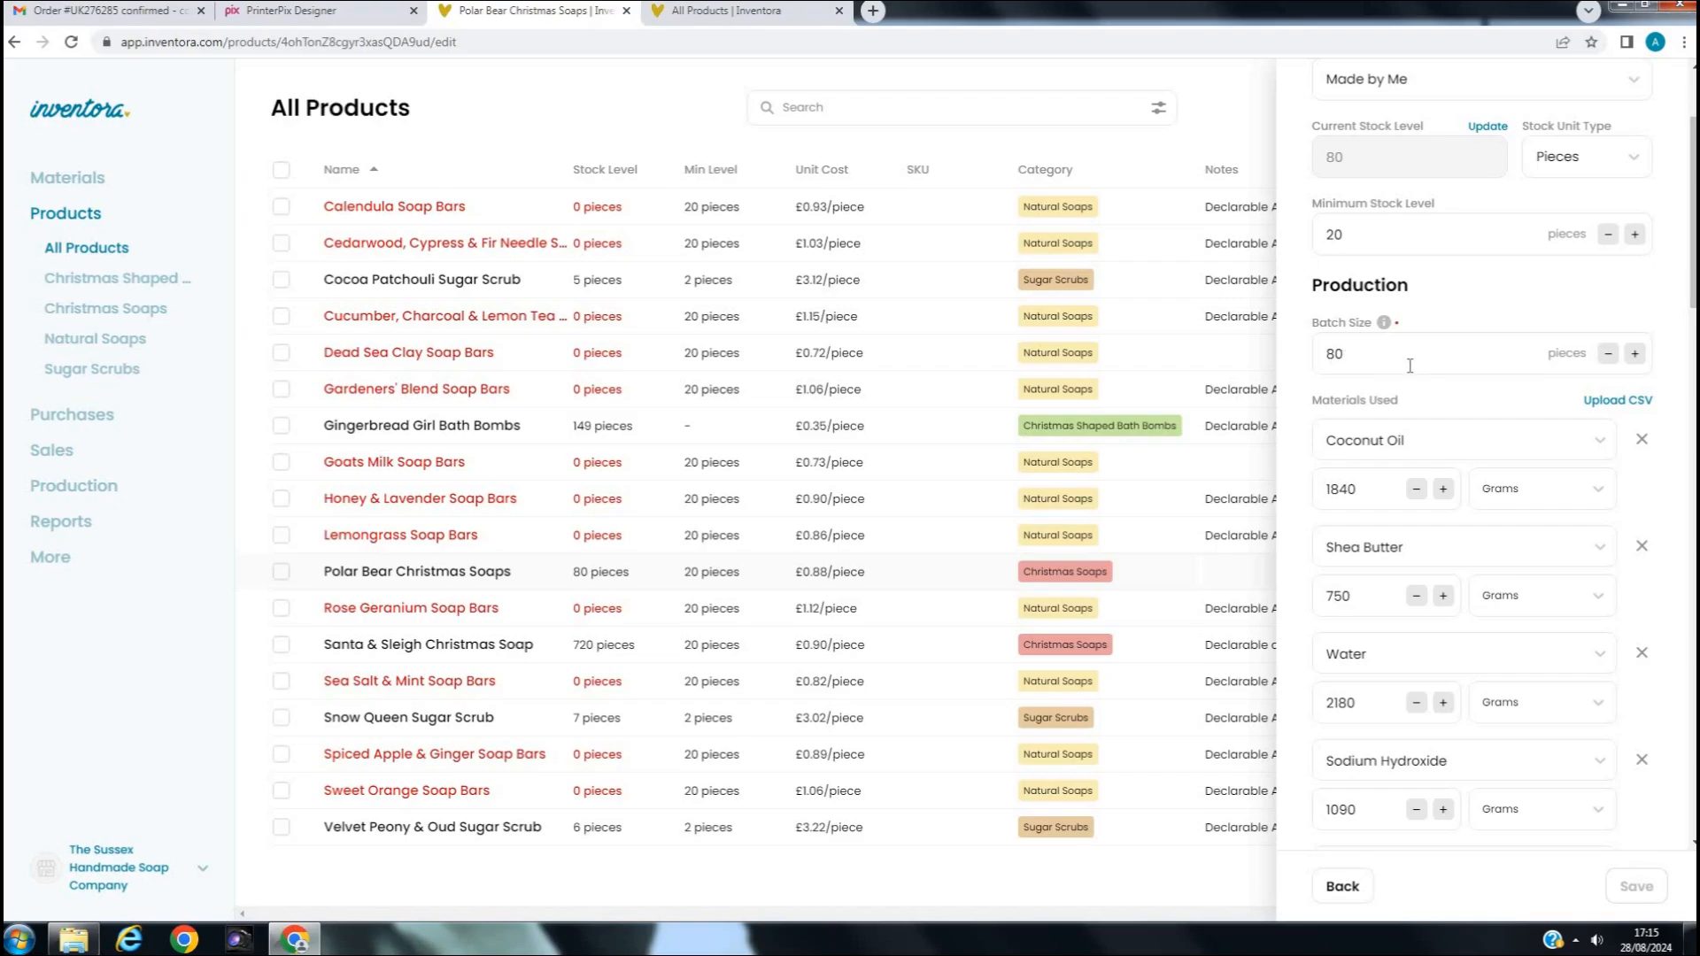
pyautogui.scroll(-1, 1345, 358)
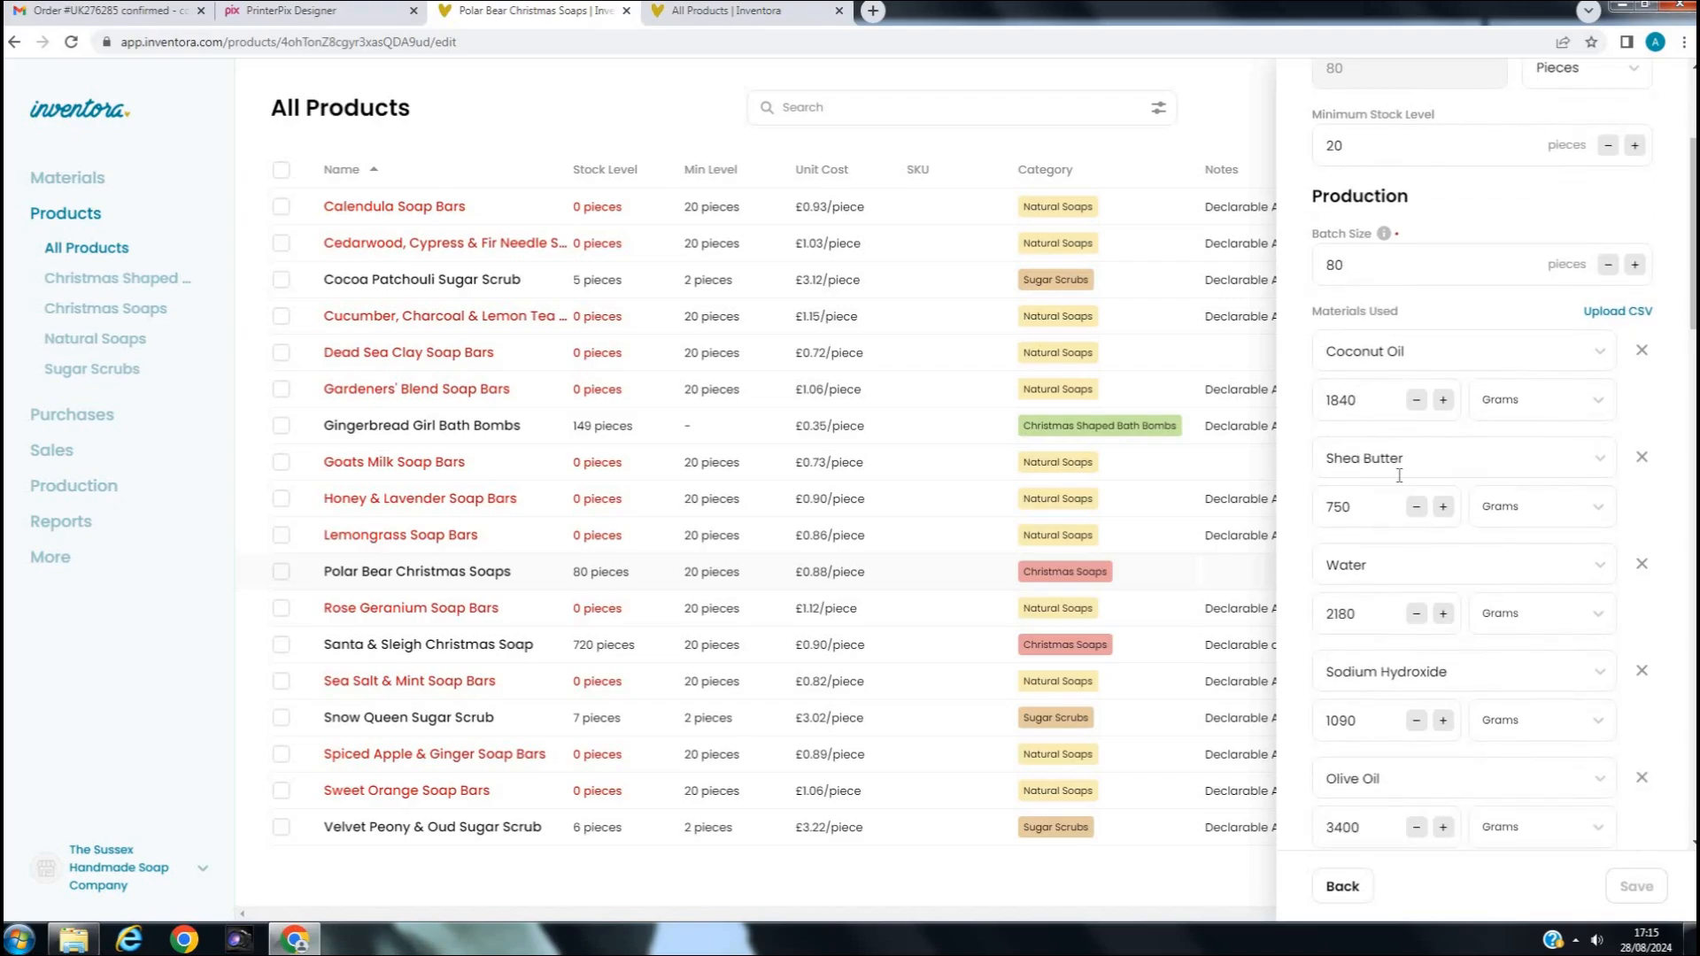
pyautogui.scroll(-1, 1397, 476)
pyautogui.scroll(-2, 1369, 545)
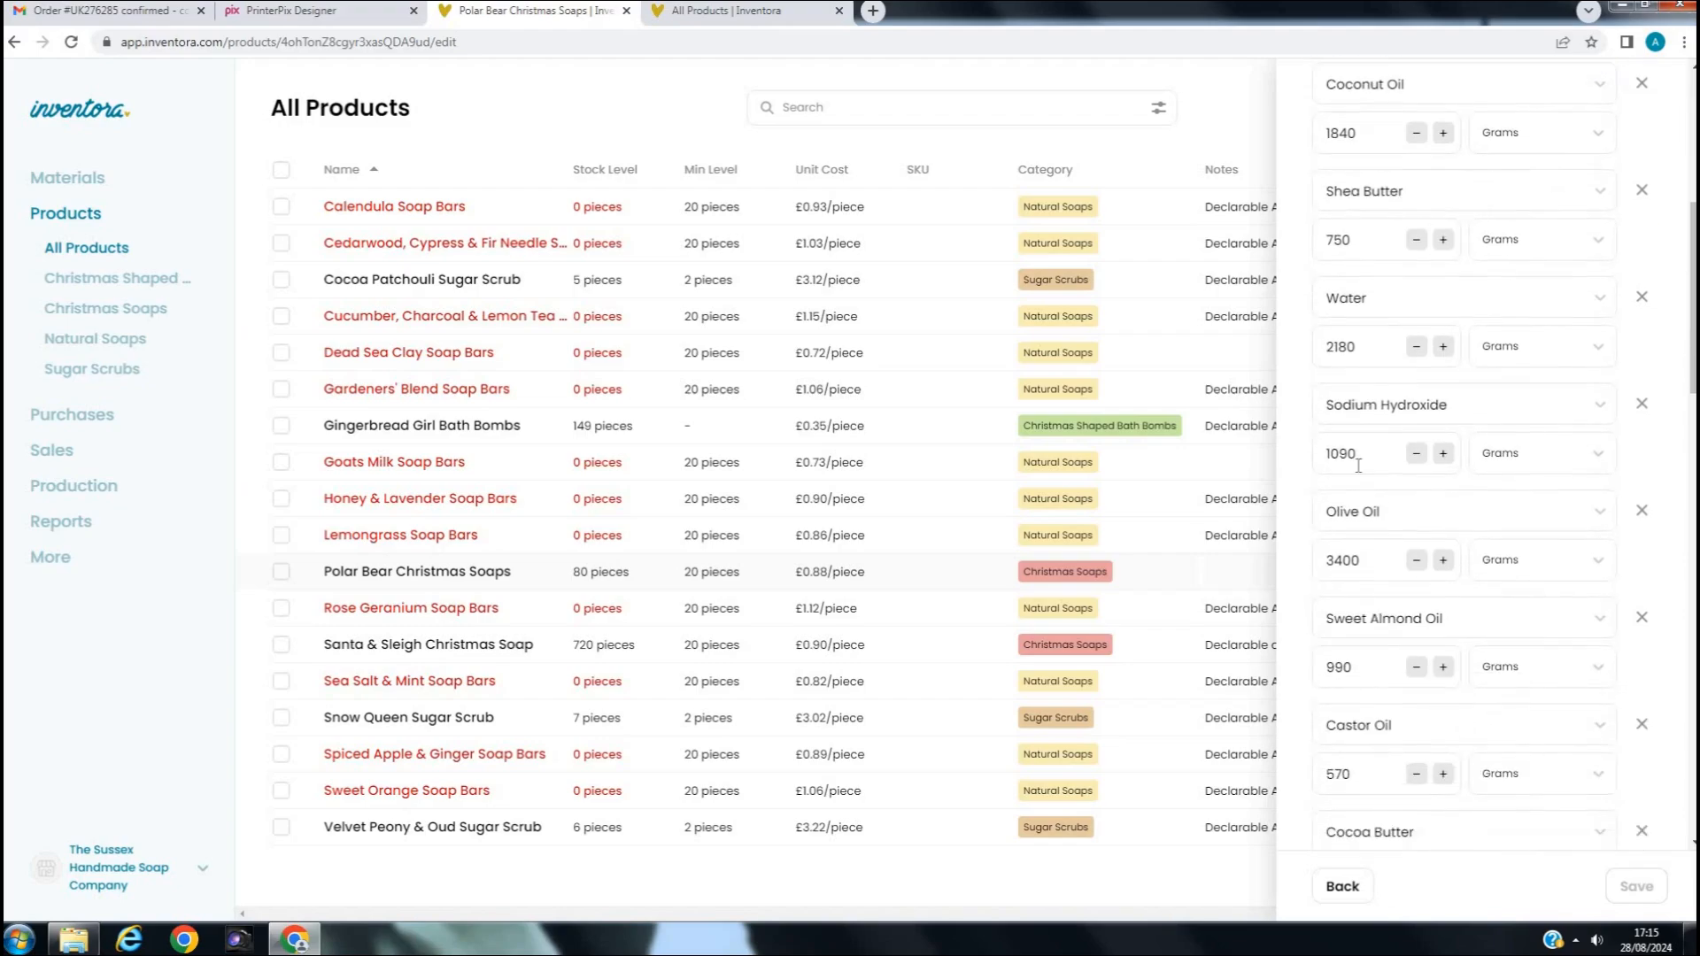
pyautogui.scroll(-10, 1395, 557)
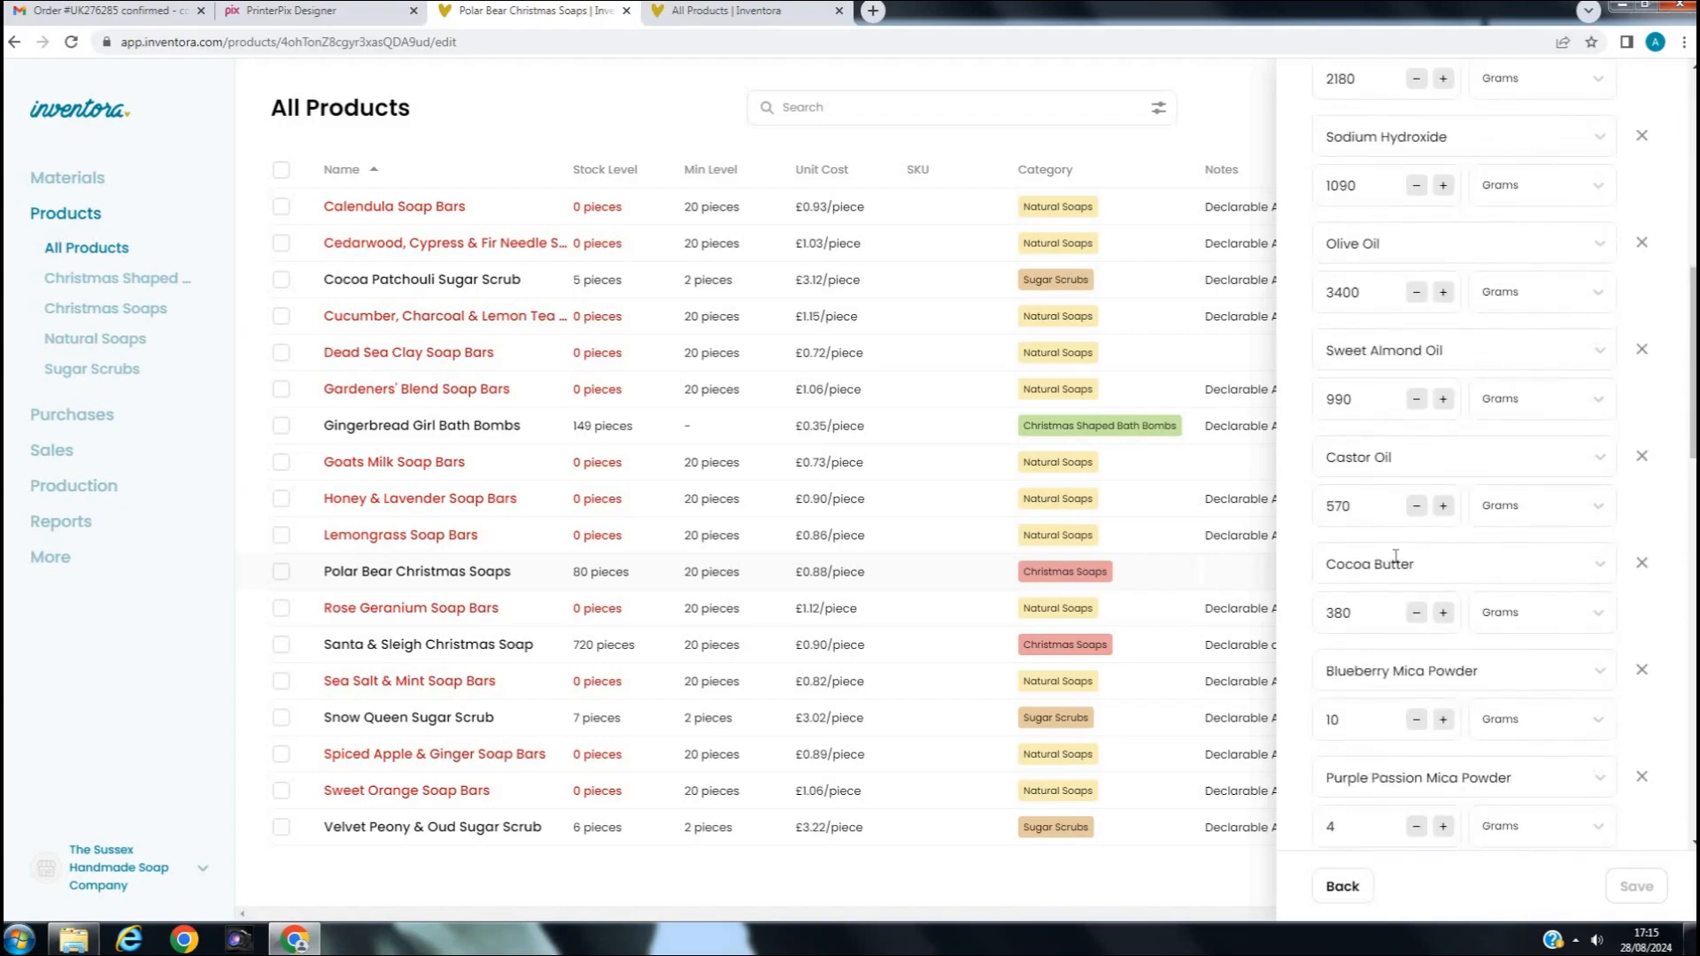
pyautogui.scroll(-2, 1395, 556)
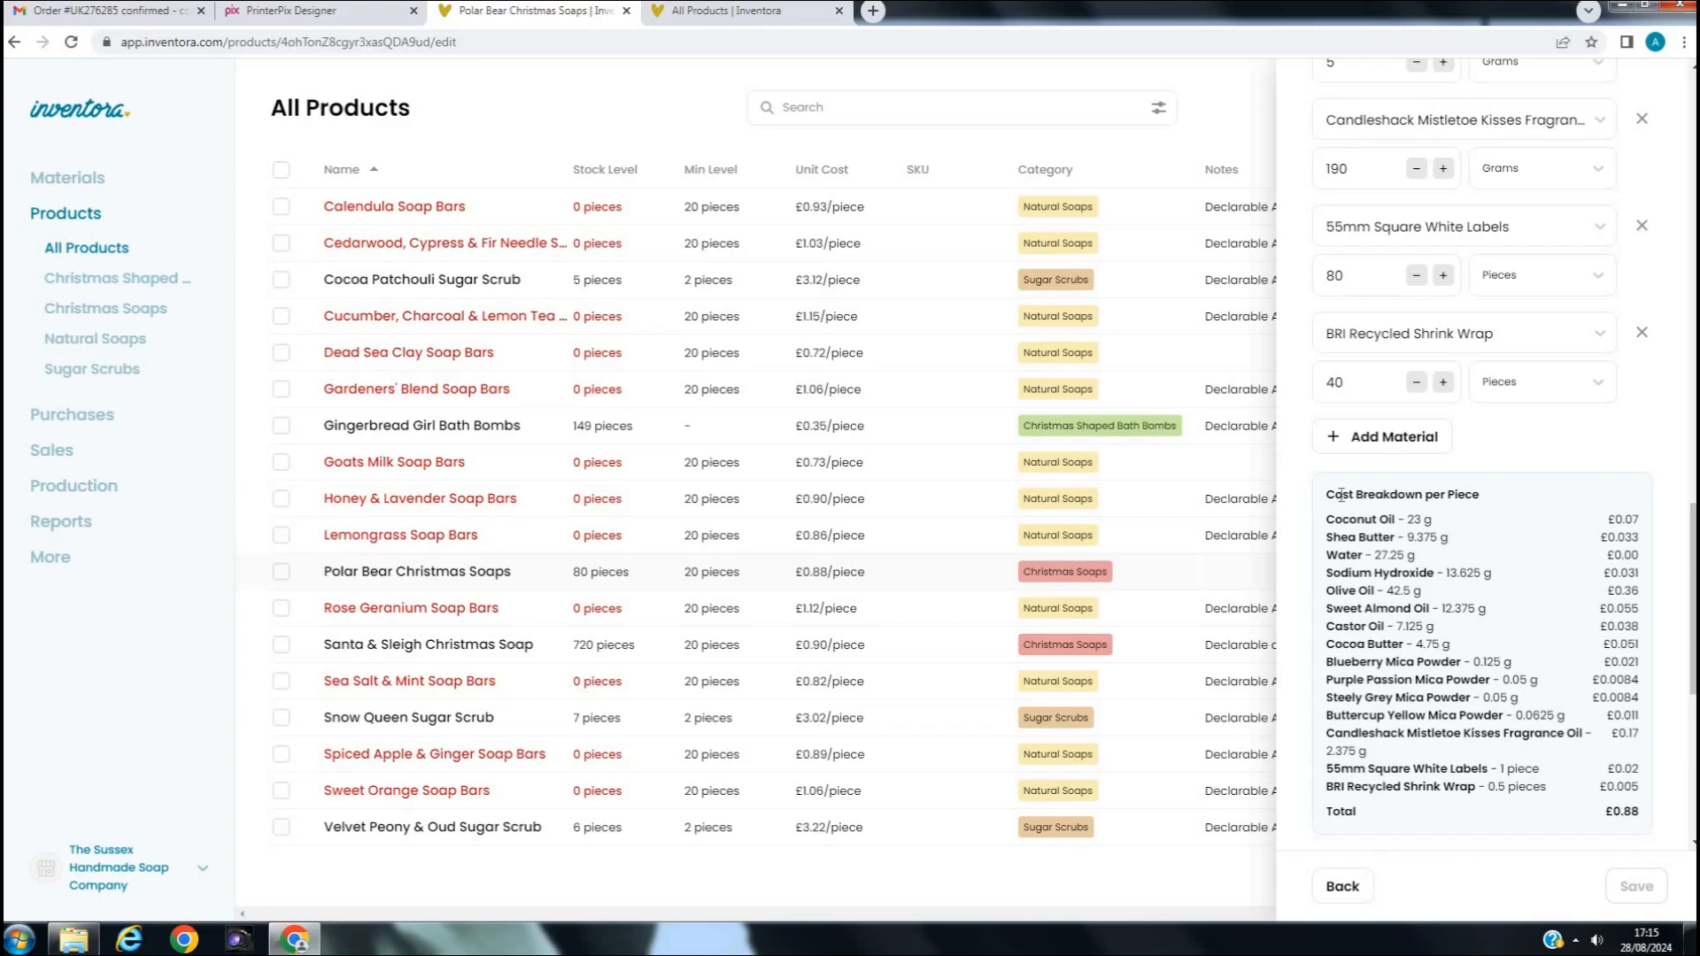
pyautogui.scroll(-1, 1460, 485)
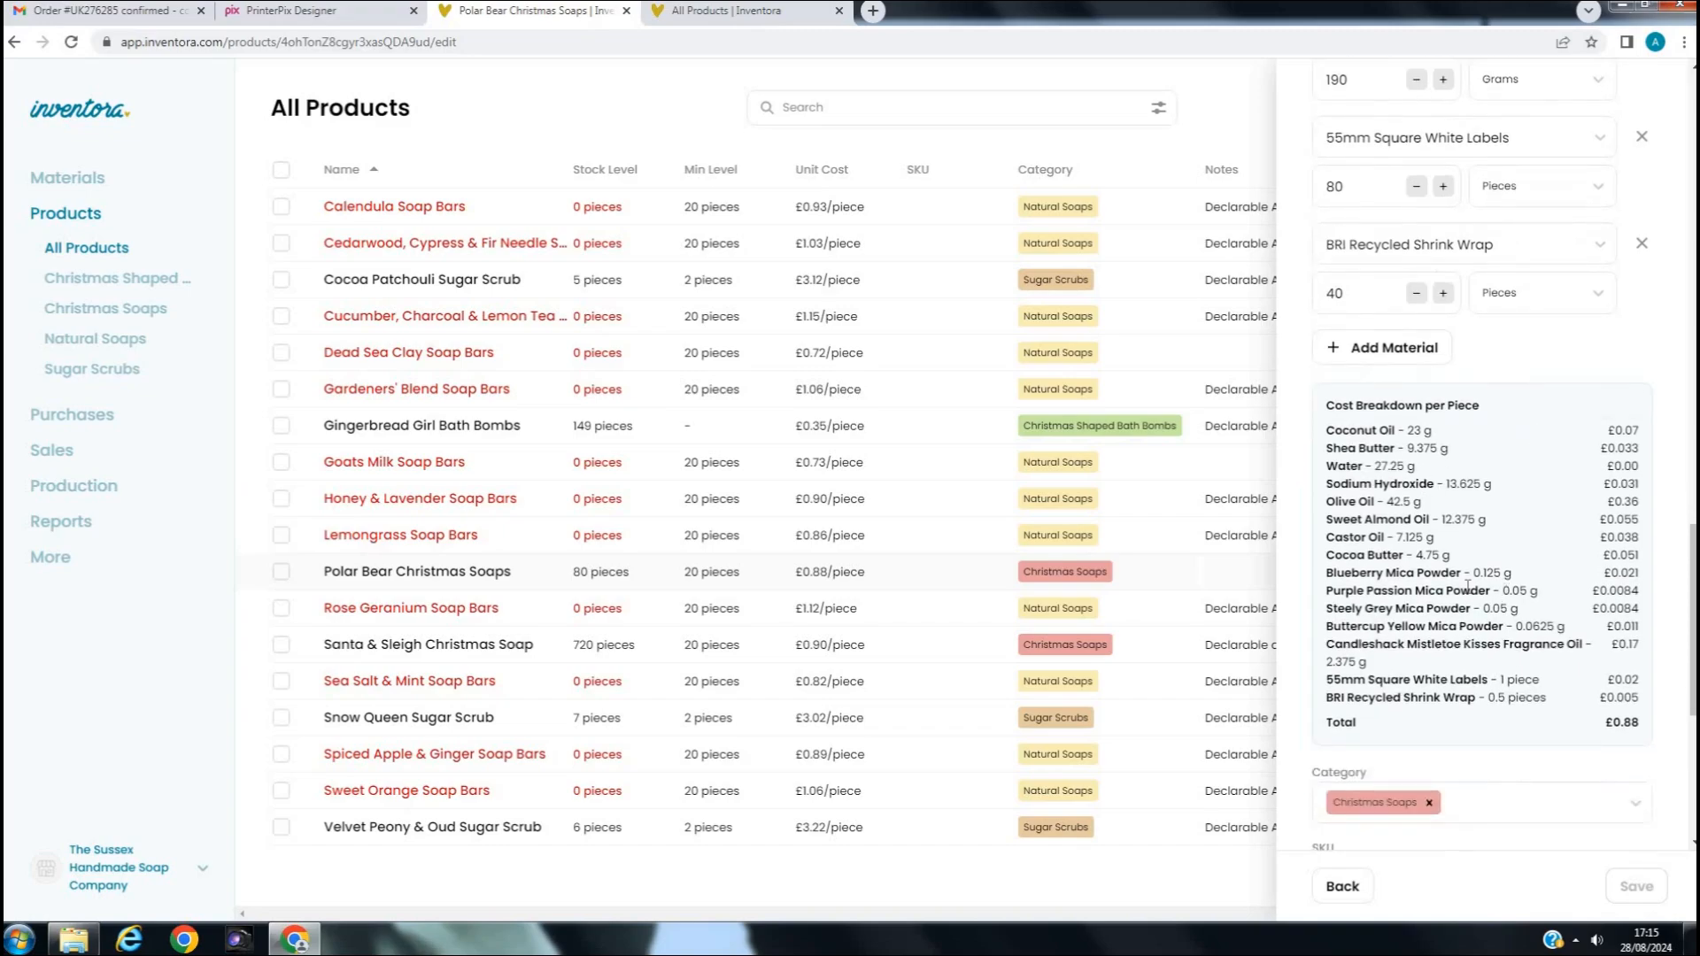
pyautogui.scroll(-1, 1467, 588)
pyautogui.moveTo(1605, 634); pyautogui.dragTo(1644, 637)
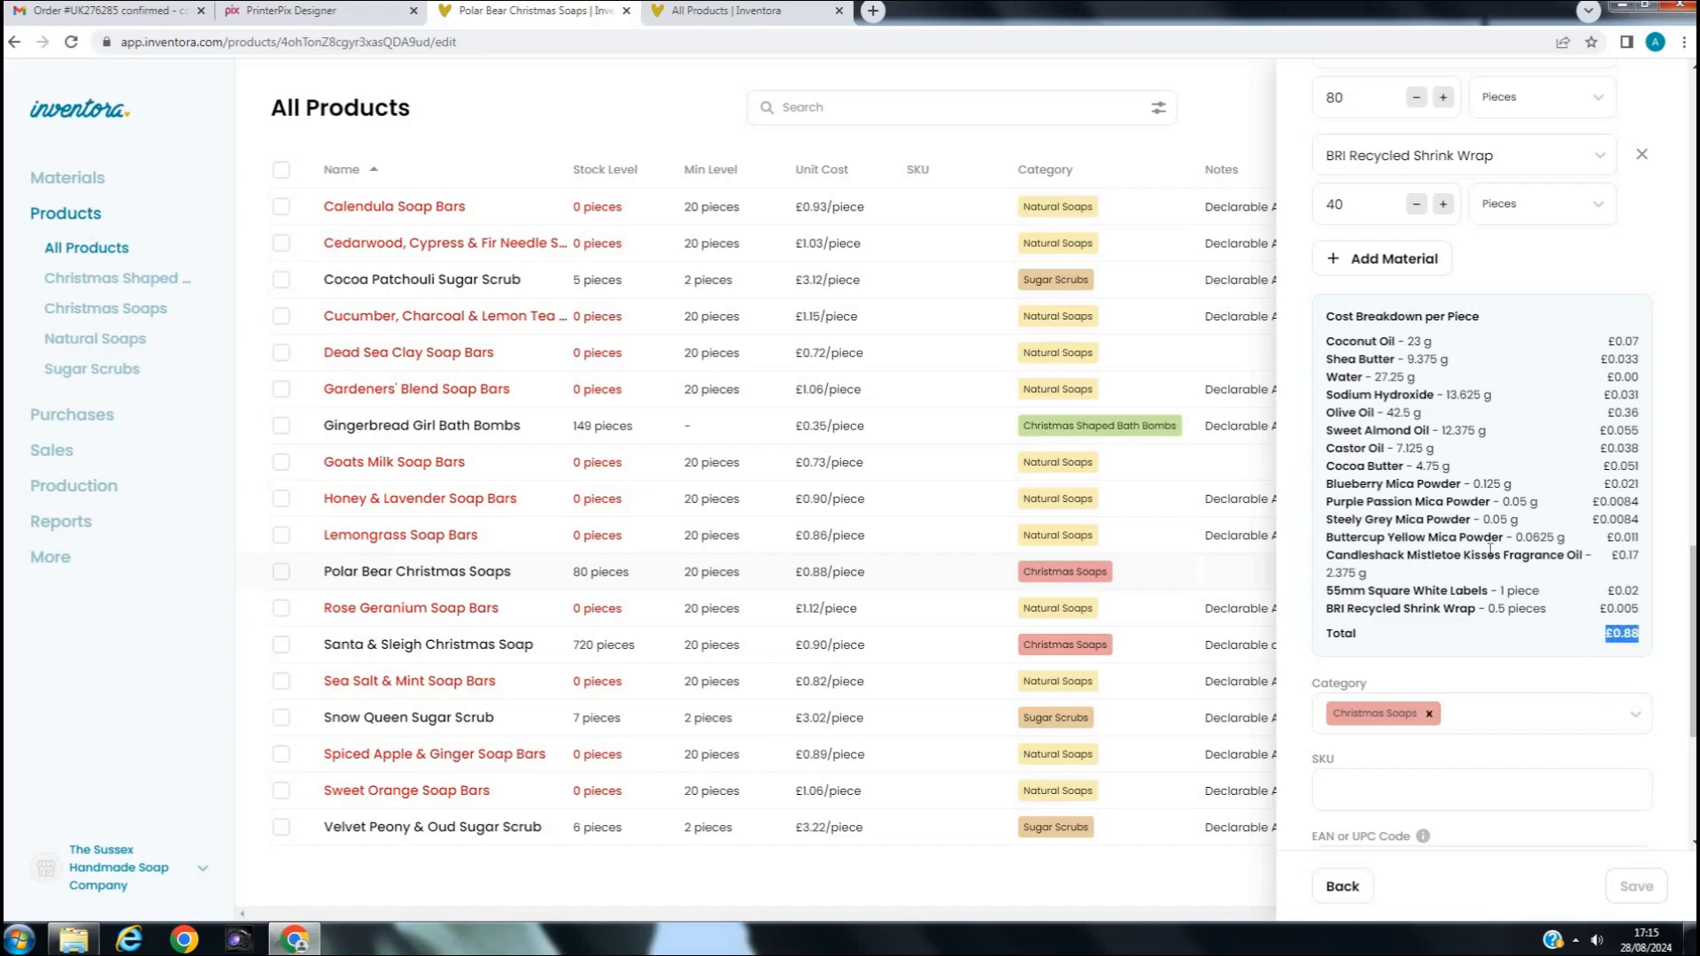
# Review the Polar Bear Christmas Soaps' category, pricing and notes fields, and leave the edit form without changes
pyautogui.scroll(-2, 1490, 550)
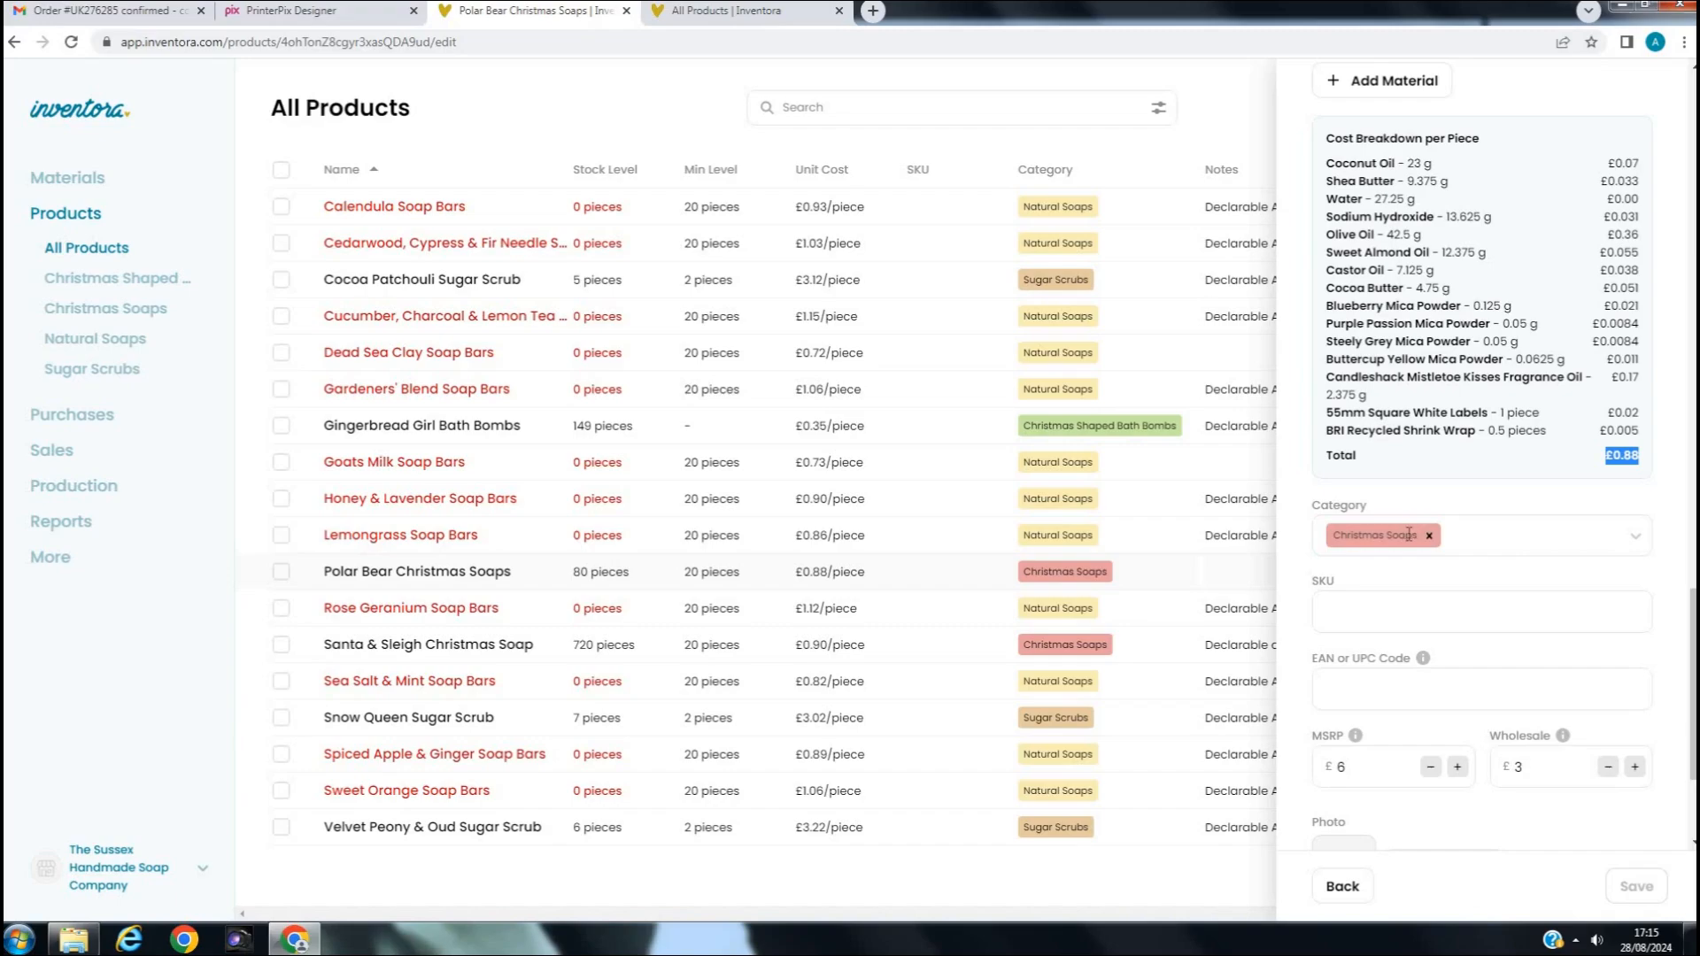
pyautogui.scroll(-2, 1409, 535)
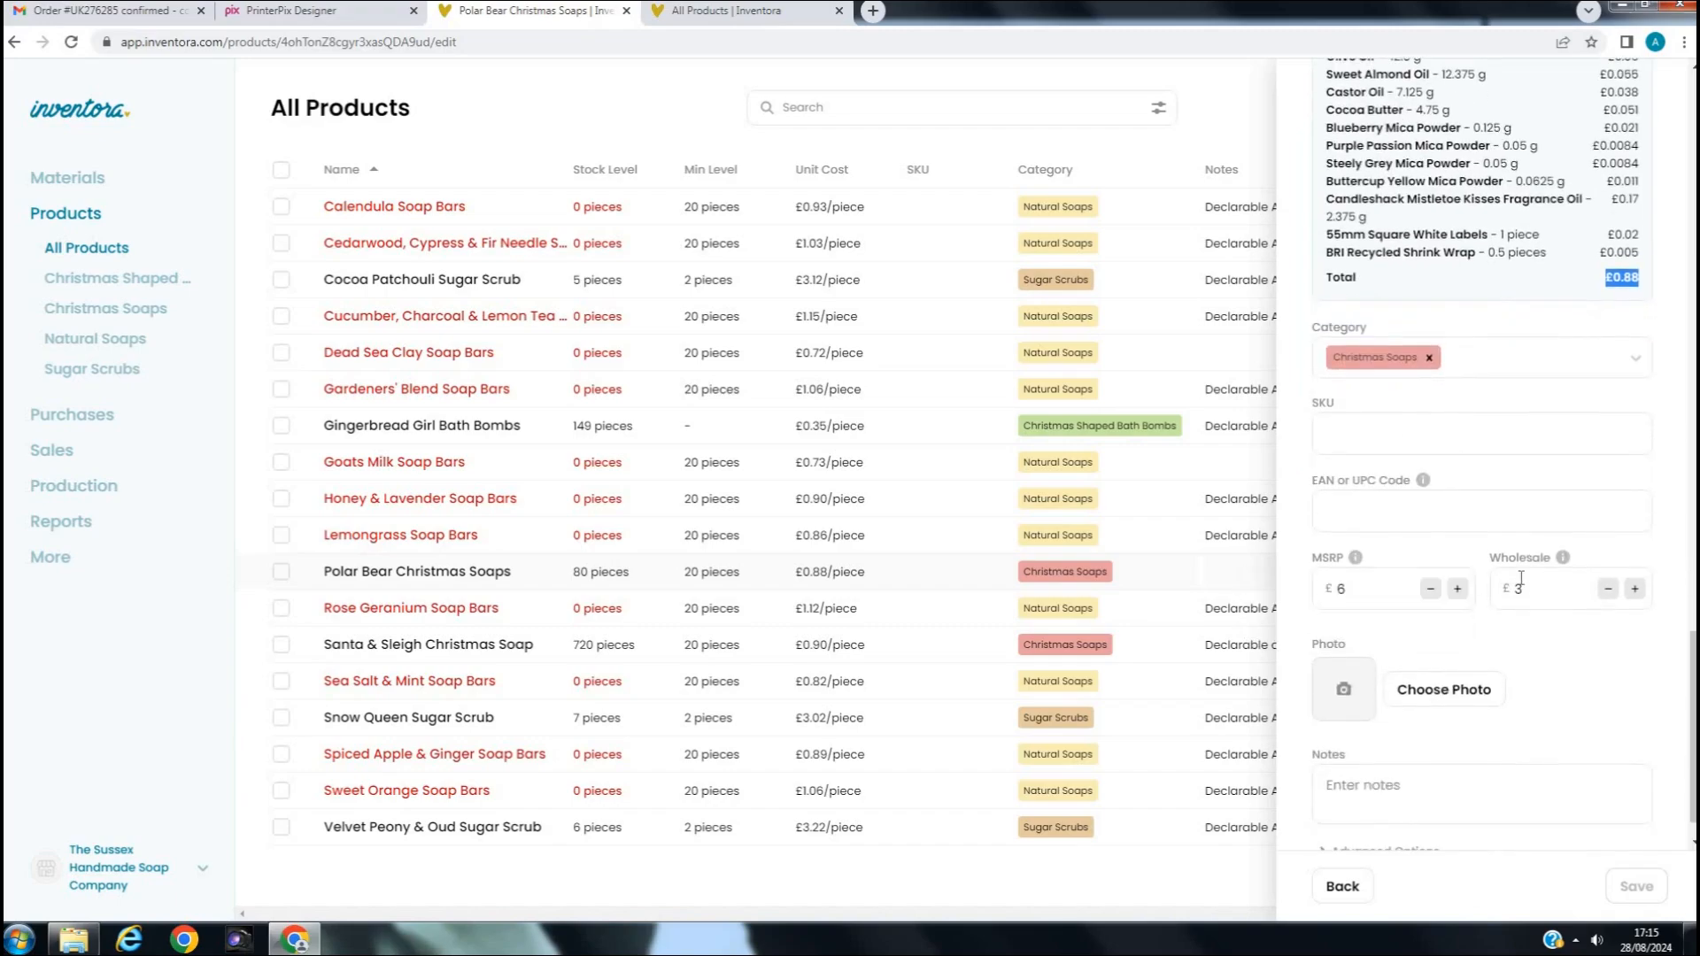
pyautogui.scroll(-1, 1525, 609)
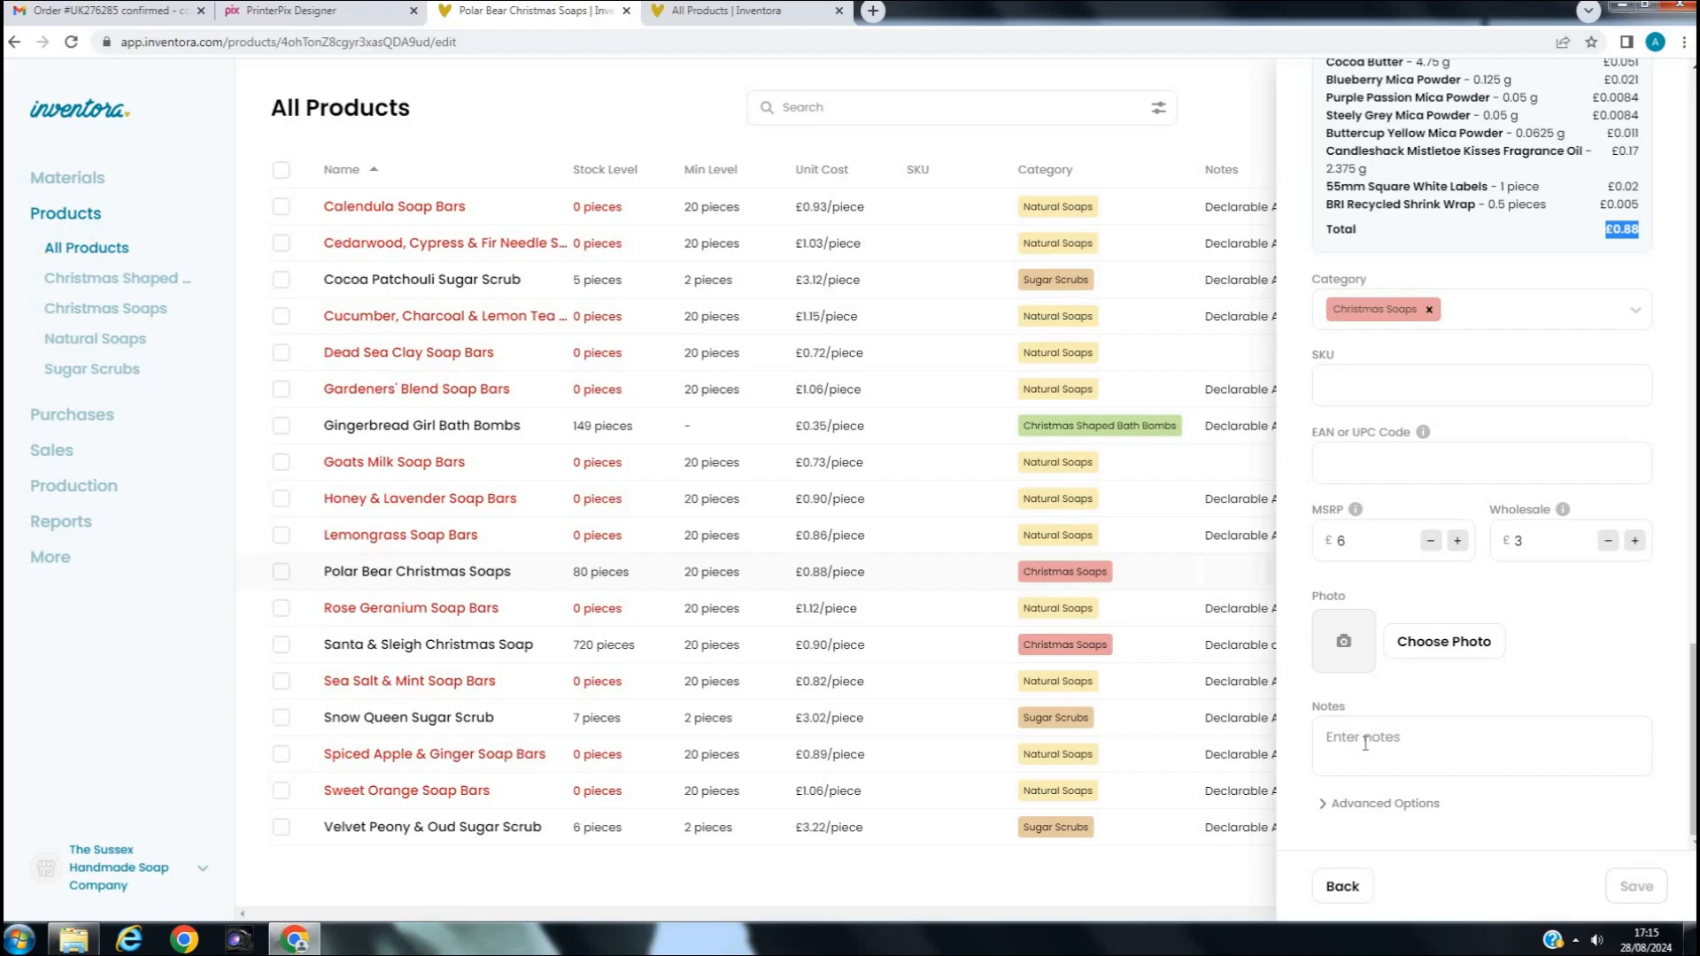
pyautogui.click(1365, 743)
pyautogui.click(1351, 889)
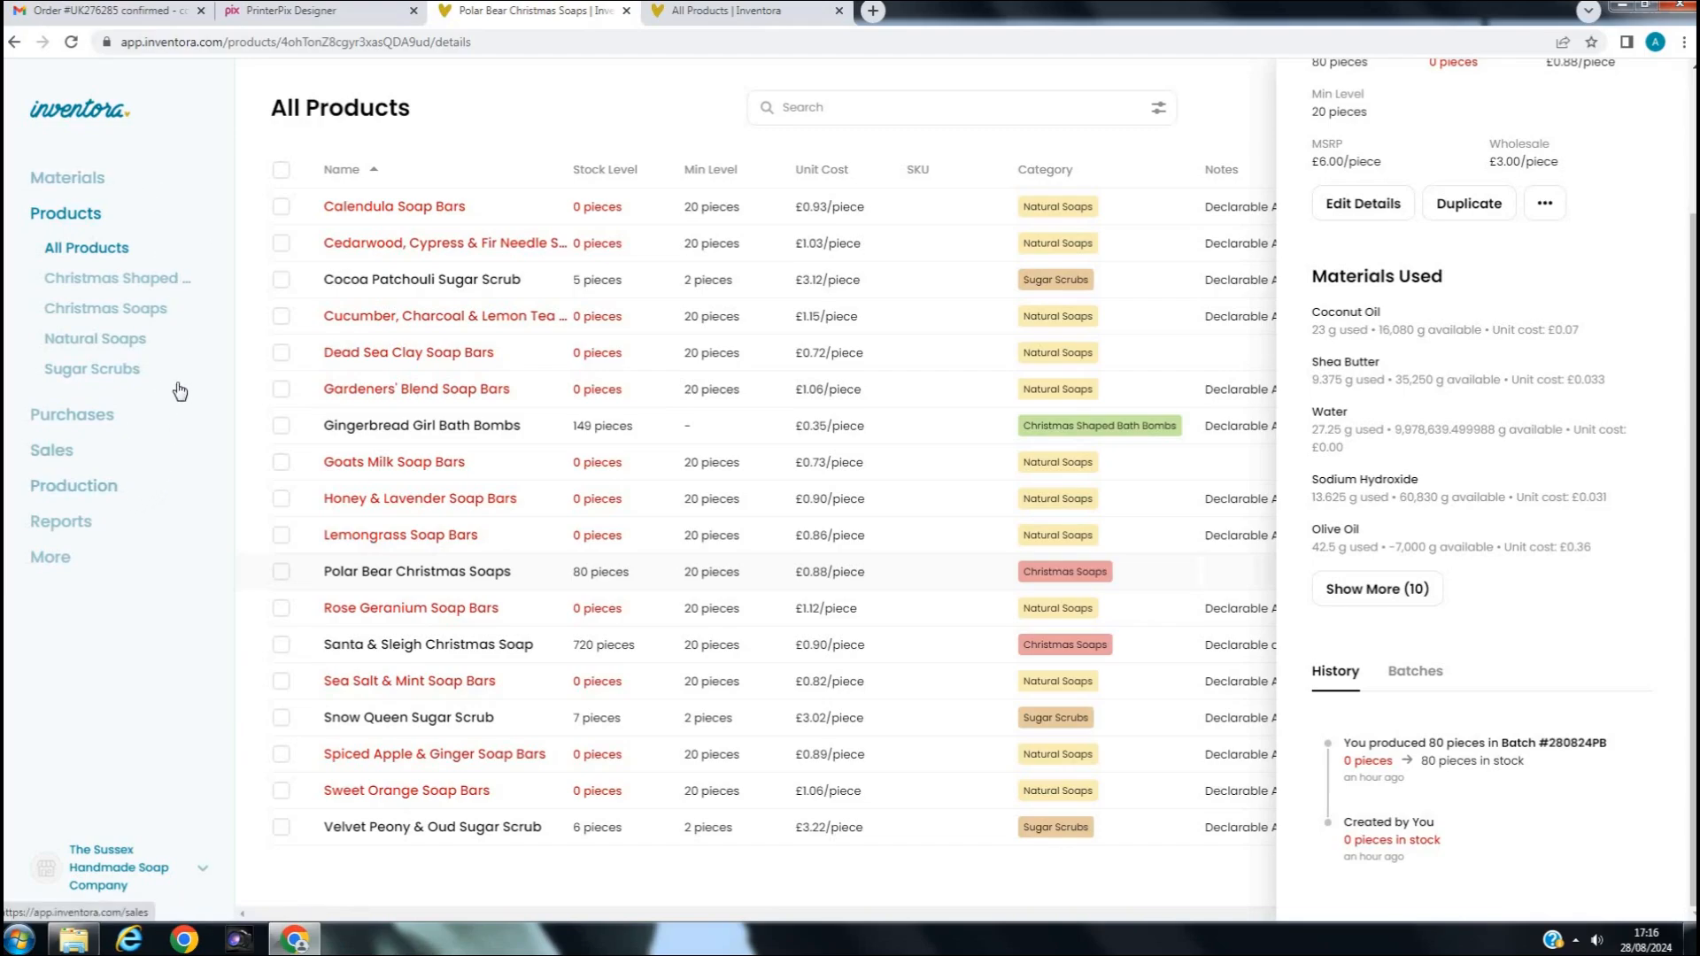
# Start a new production run named "Polar Bear Soap"
pyautogui.click(93, 496)
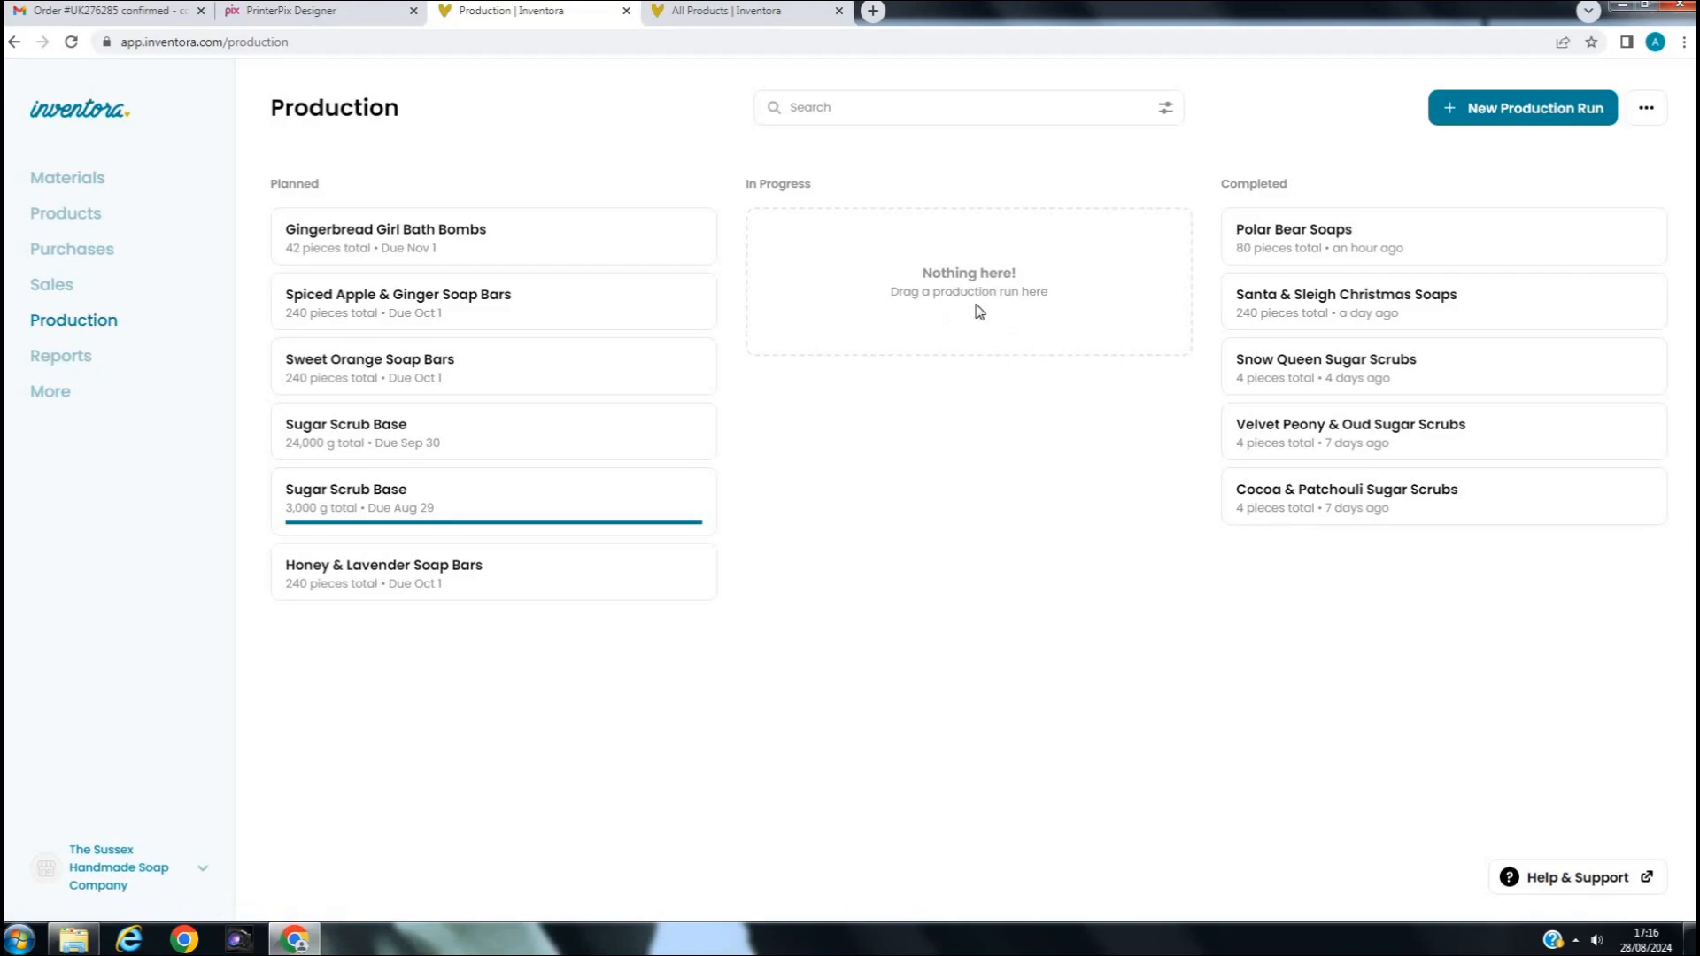
pyautogui.click(1502, 122)
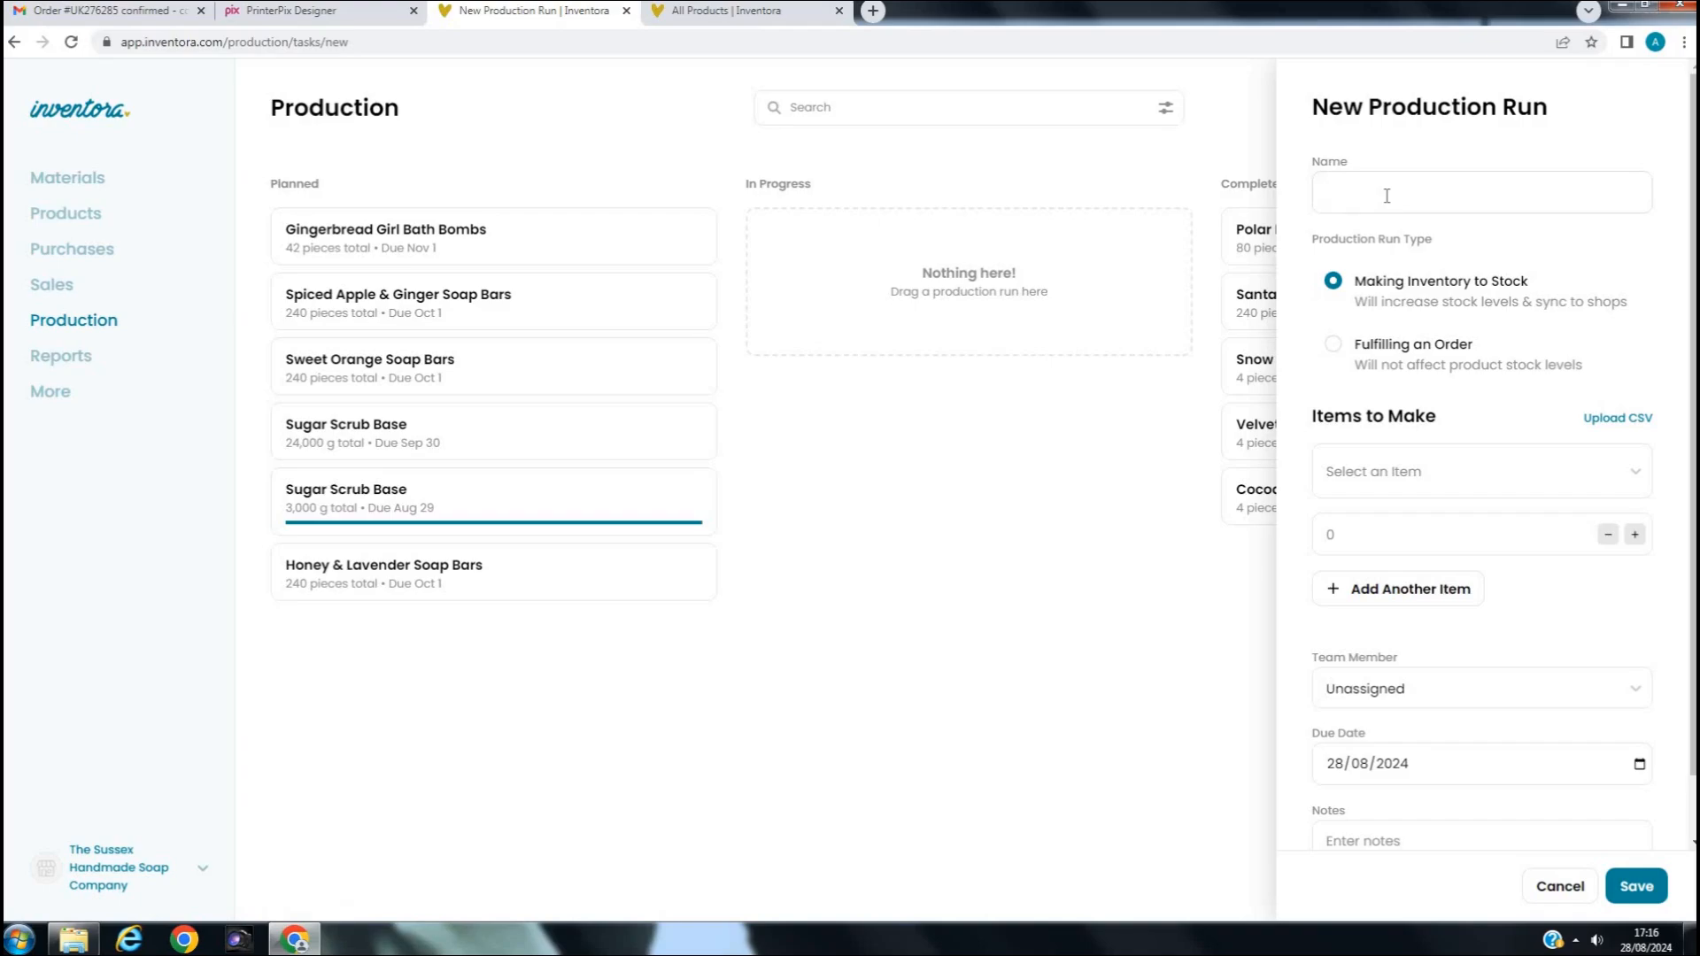
pyautogui.write('Polar Bear Soap')
# Choose Polar Bear Christmas Soaps as the item to make, keeping the run type as Making Inventory to Stock
pyautogui.scroll(-1, 1392, 301)
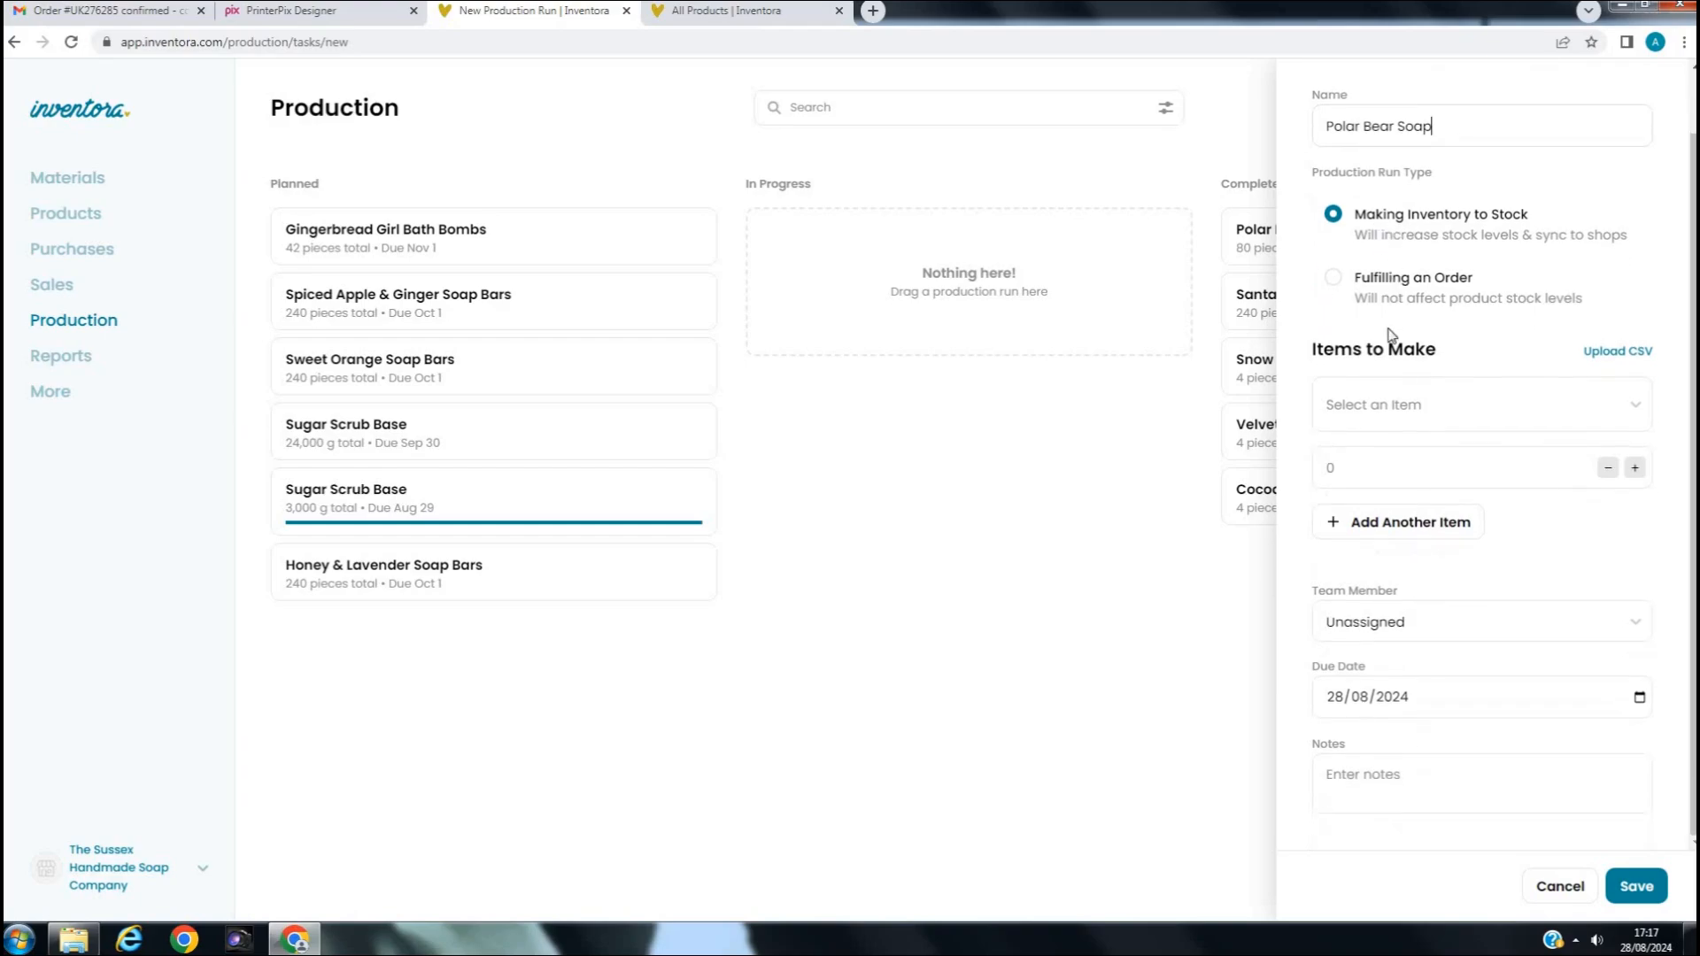
pyautogui.click(1419, 412)
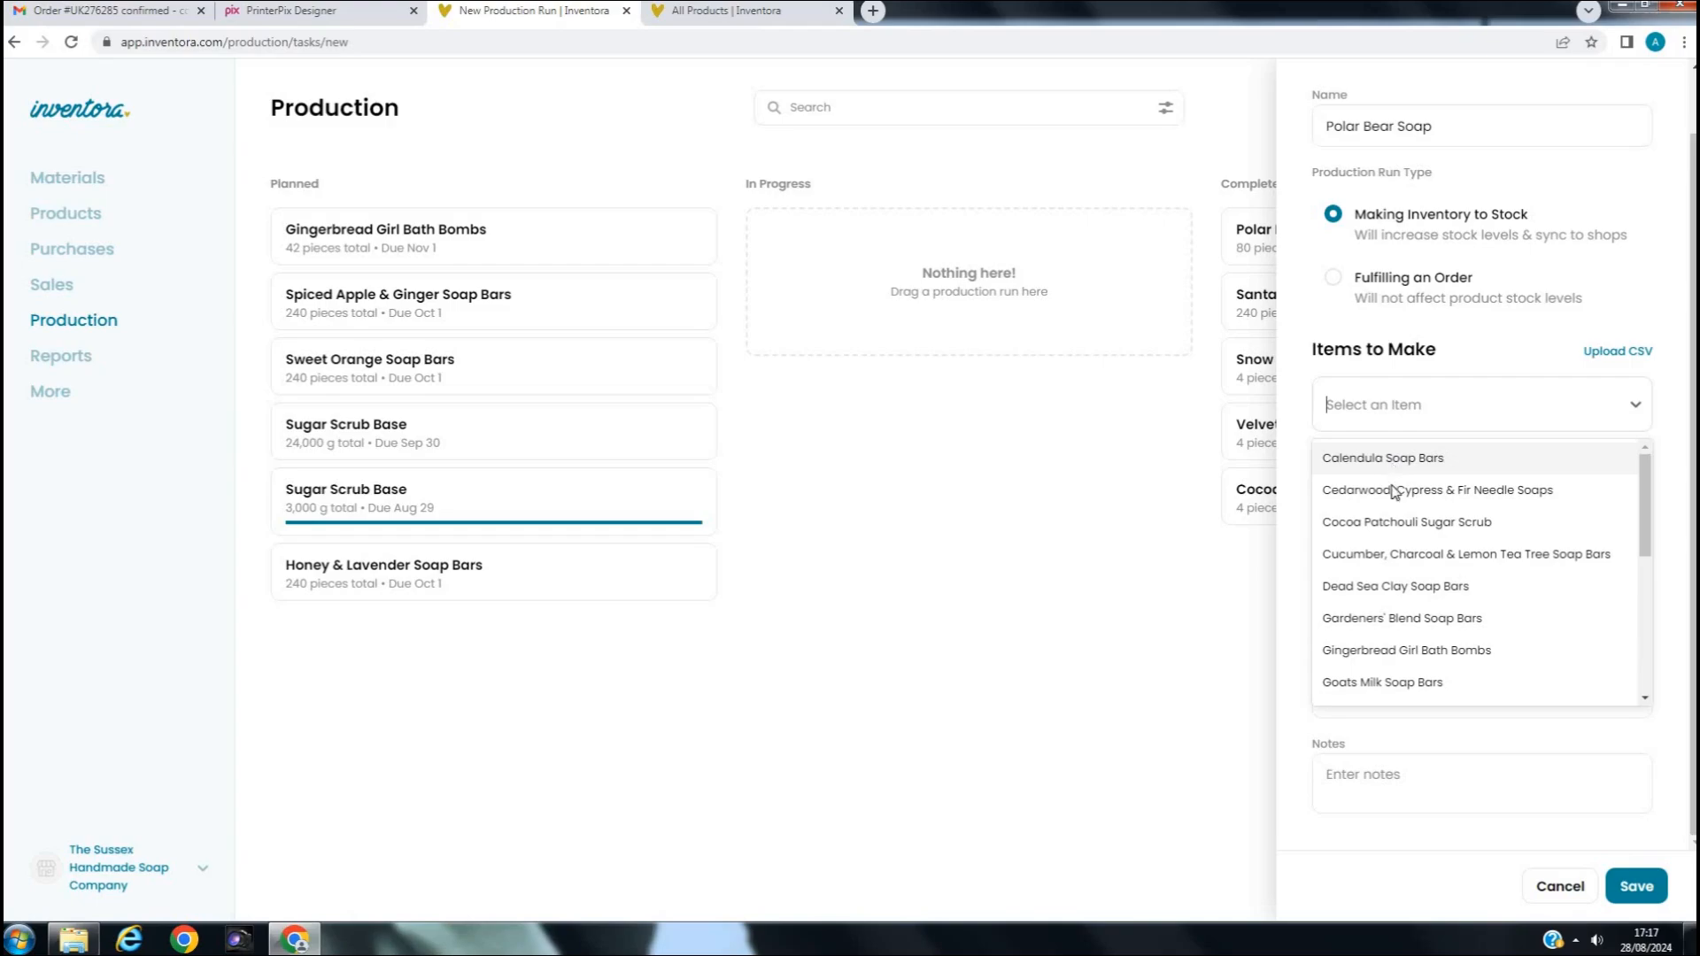
pyautogui.scroll(-1, 1392, 556)
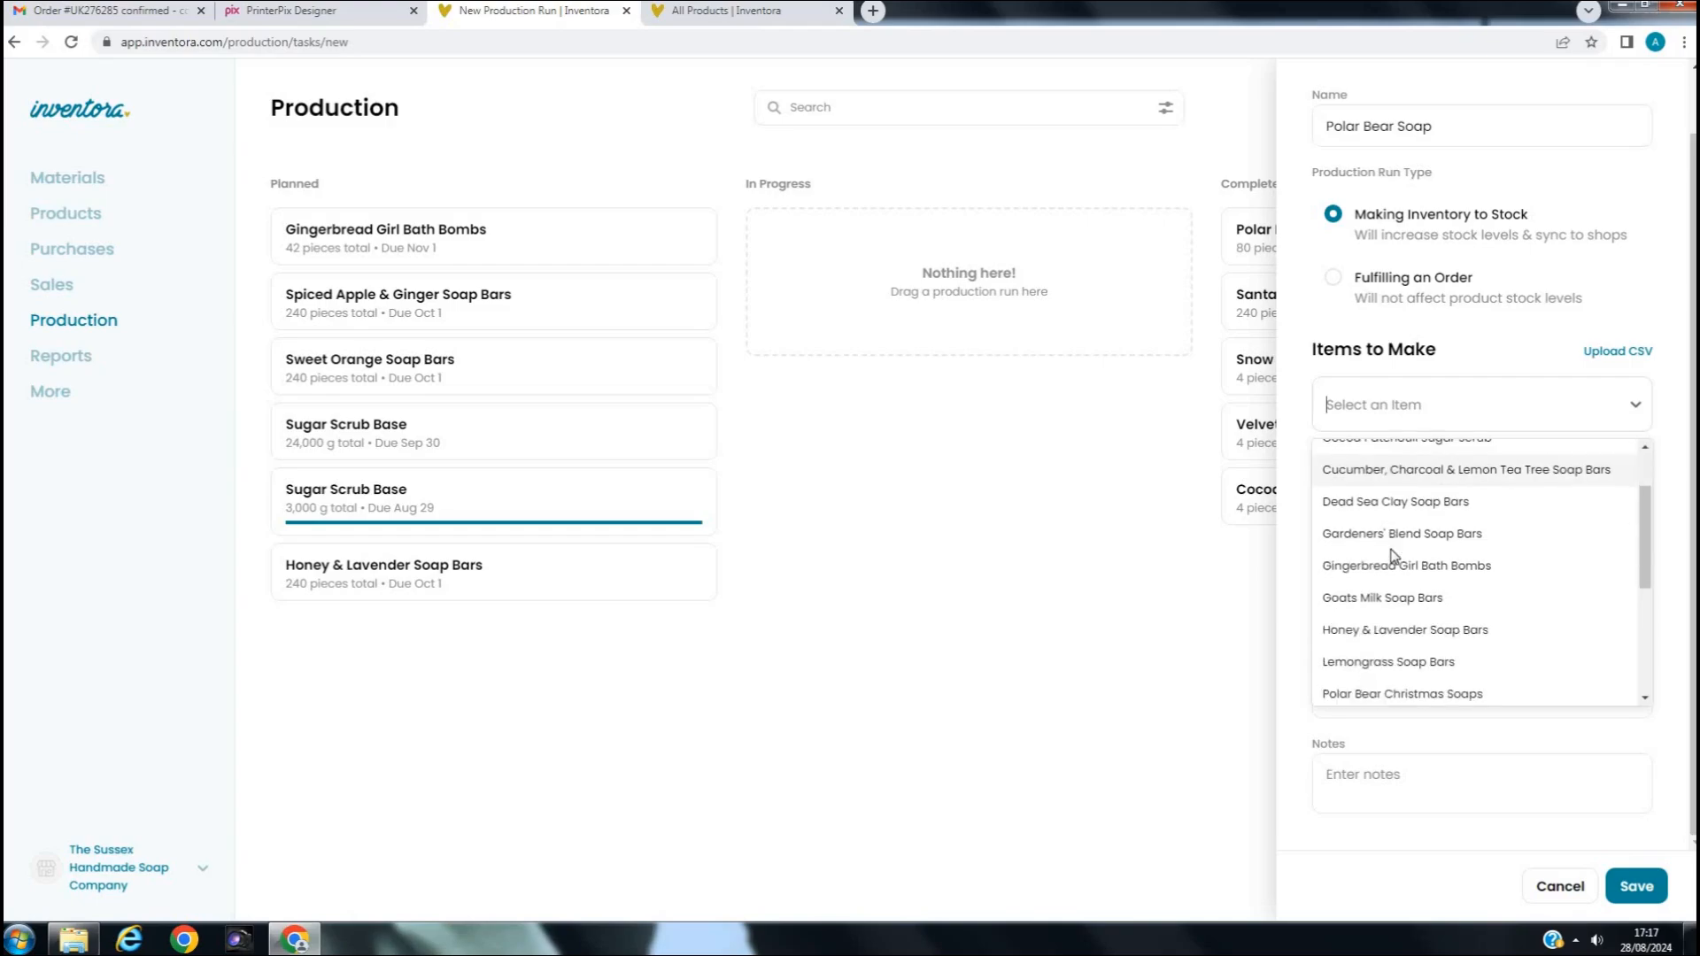
pyautogui.scroll(-1, 1393, 556)
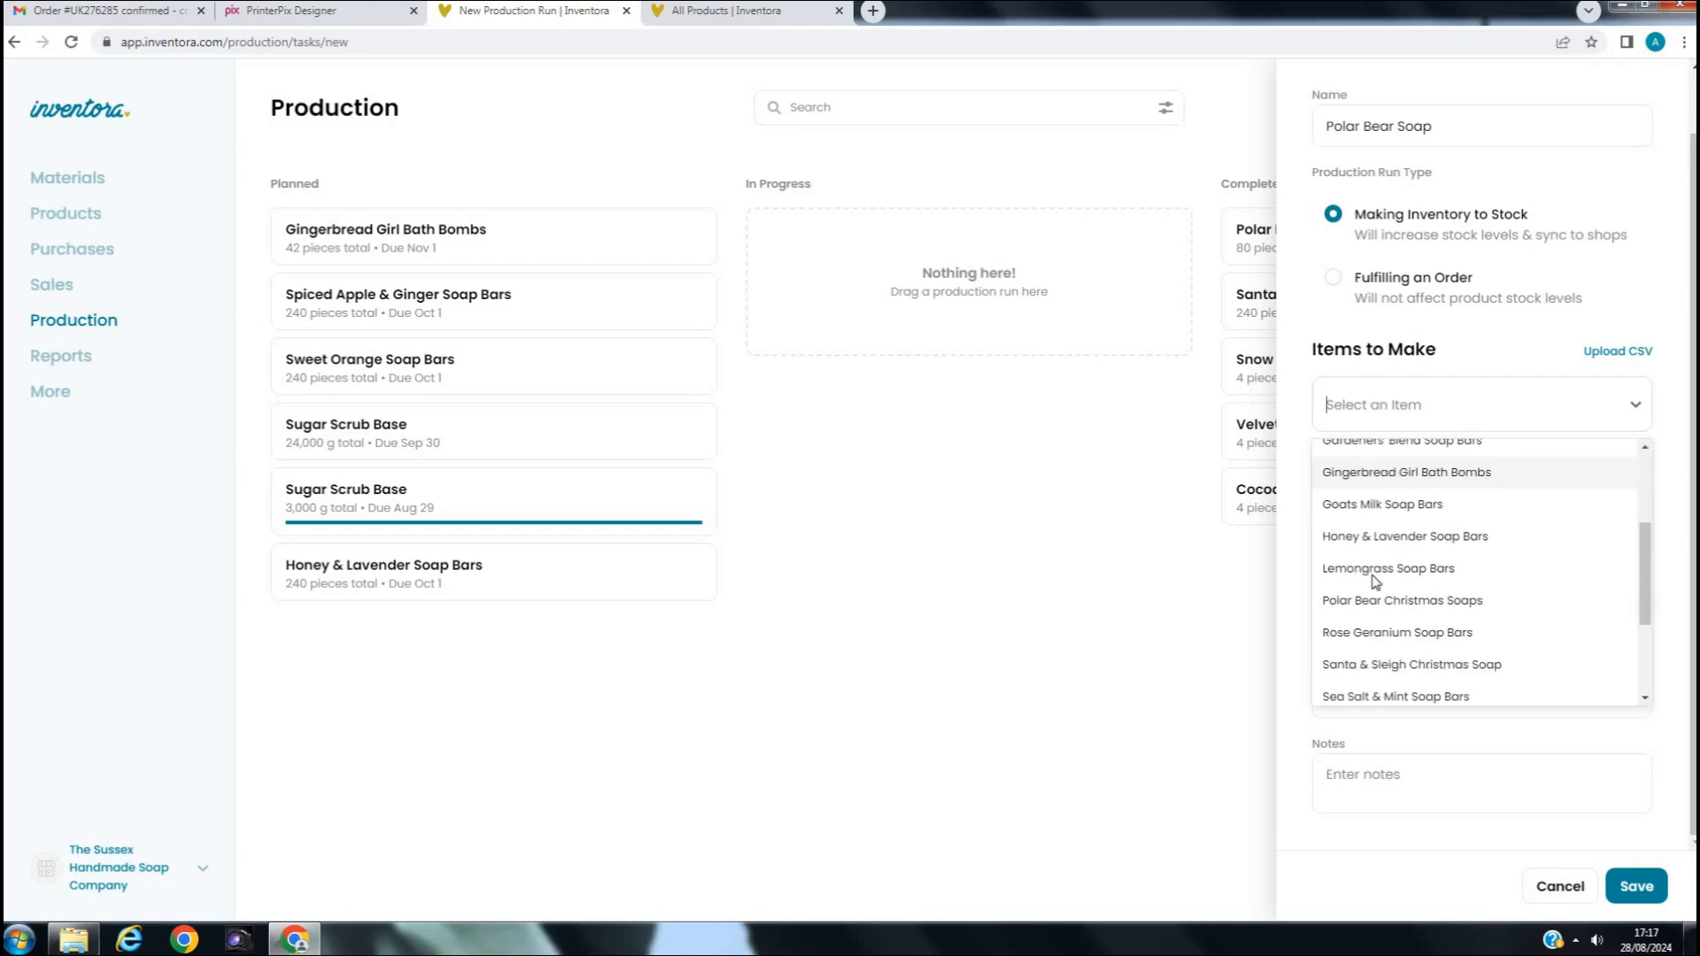
pyautogui.click(1367, 600)
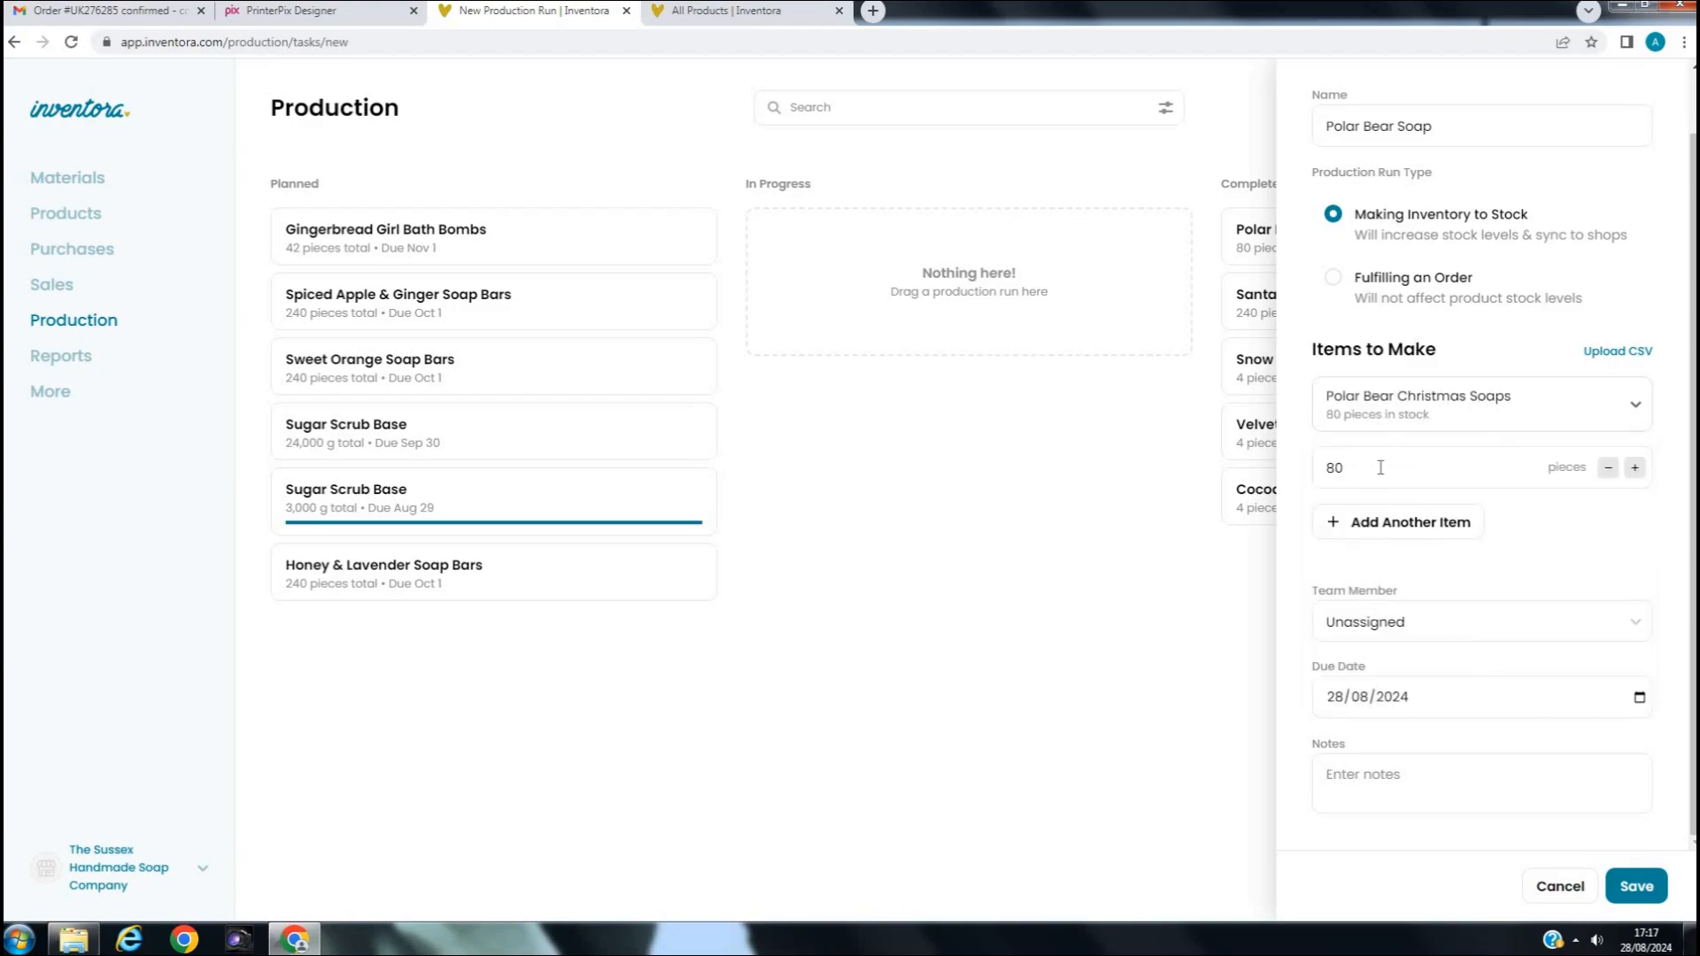
# Try quantities of 40 and 120 pieces for the production run, and set it back to 80 pieces
pyautogui.doubleClick(1317, 467)
pyautogui.write('40')
pyautogui.doubleClick(1319, 466)
pyautogui.write('120')
pyautogui.doubleClick(1314, 469)
pyautogui.write('80')
# Set the production run's due date to 23/10/2024 and save the run
pyautogui.click(1384, 698)
pyautogui.click(1638, 698)
pyautogui.click(1484, 447)
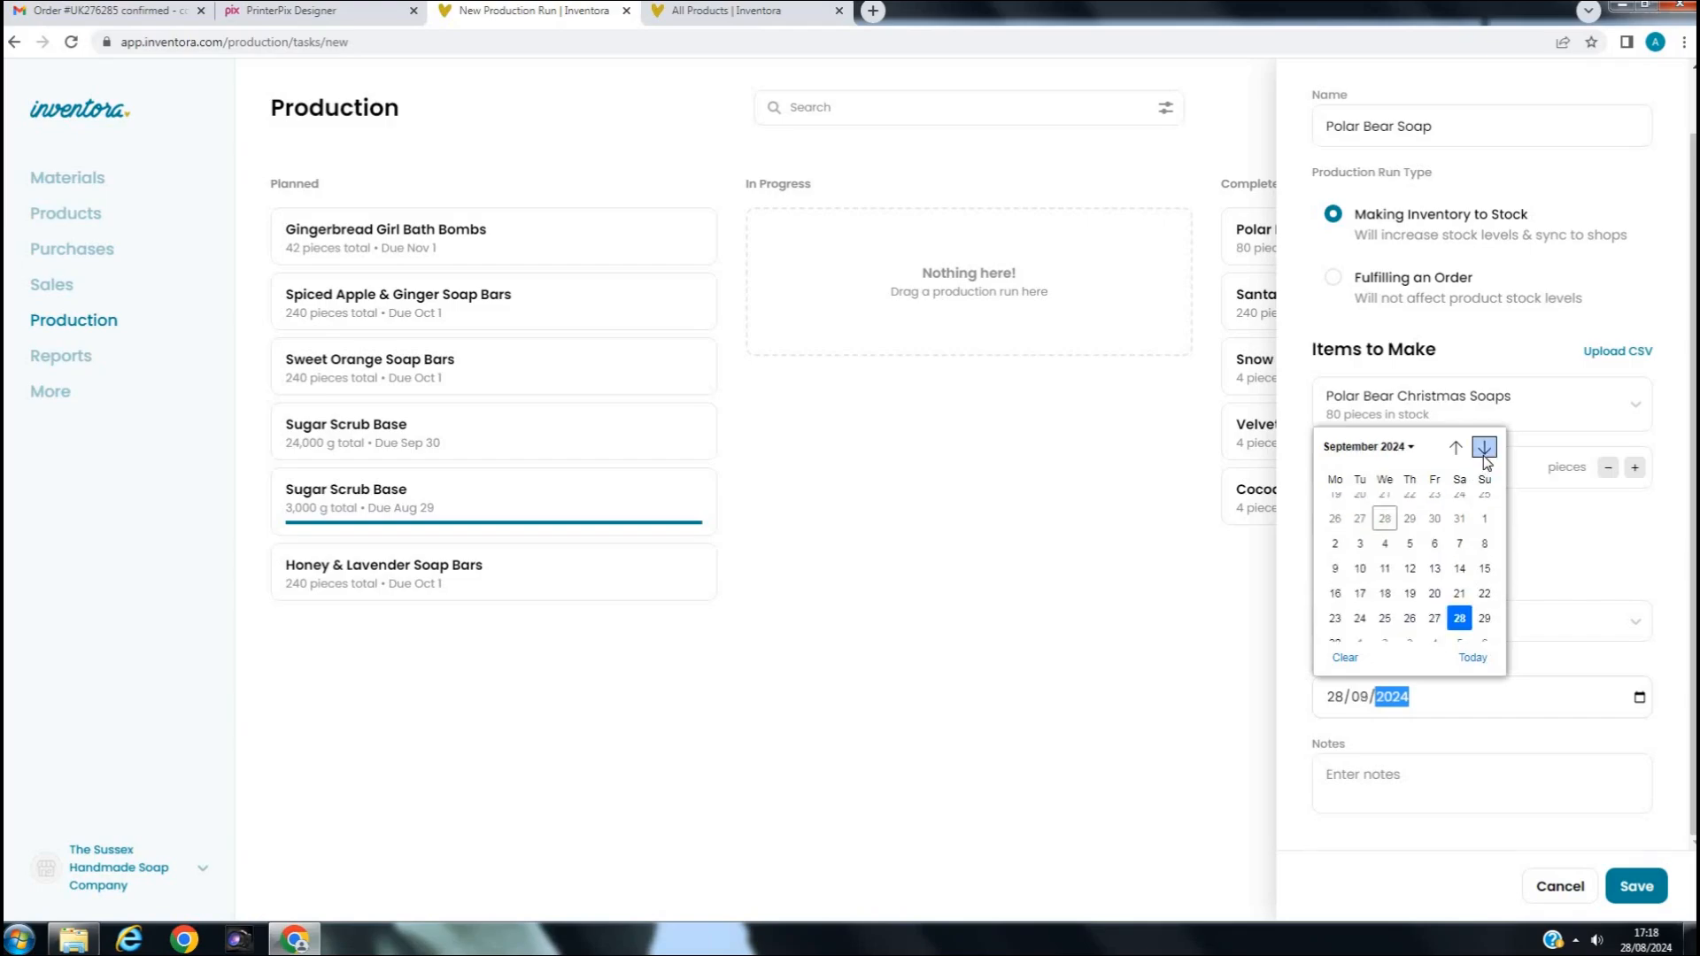
pyautogui.click(1483, 448)
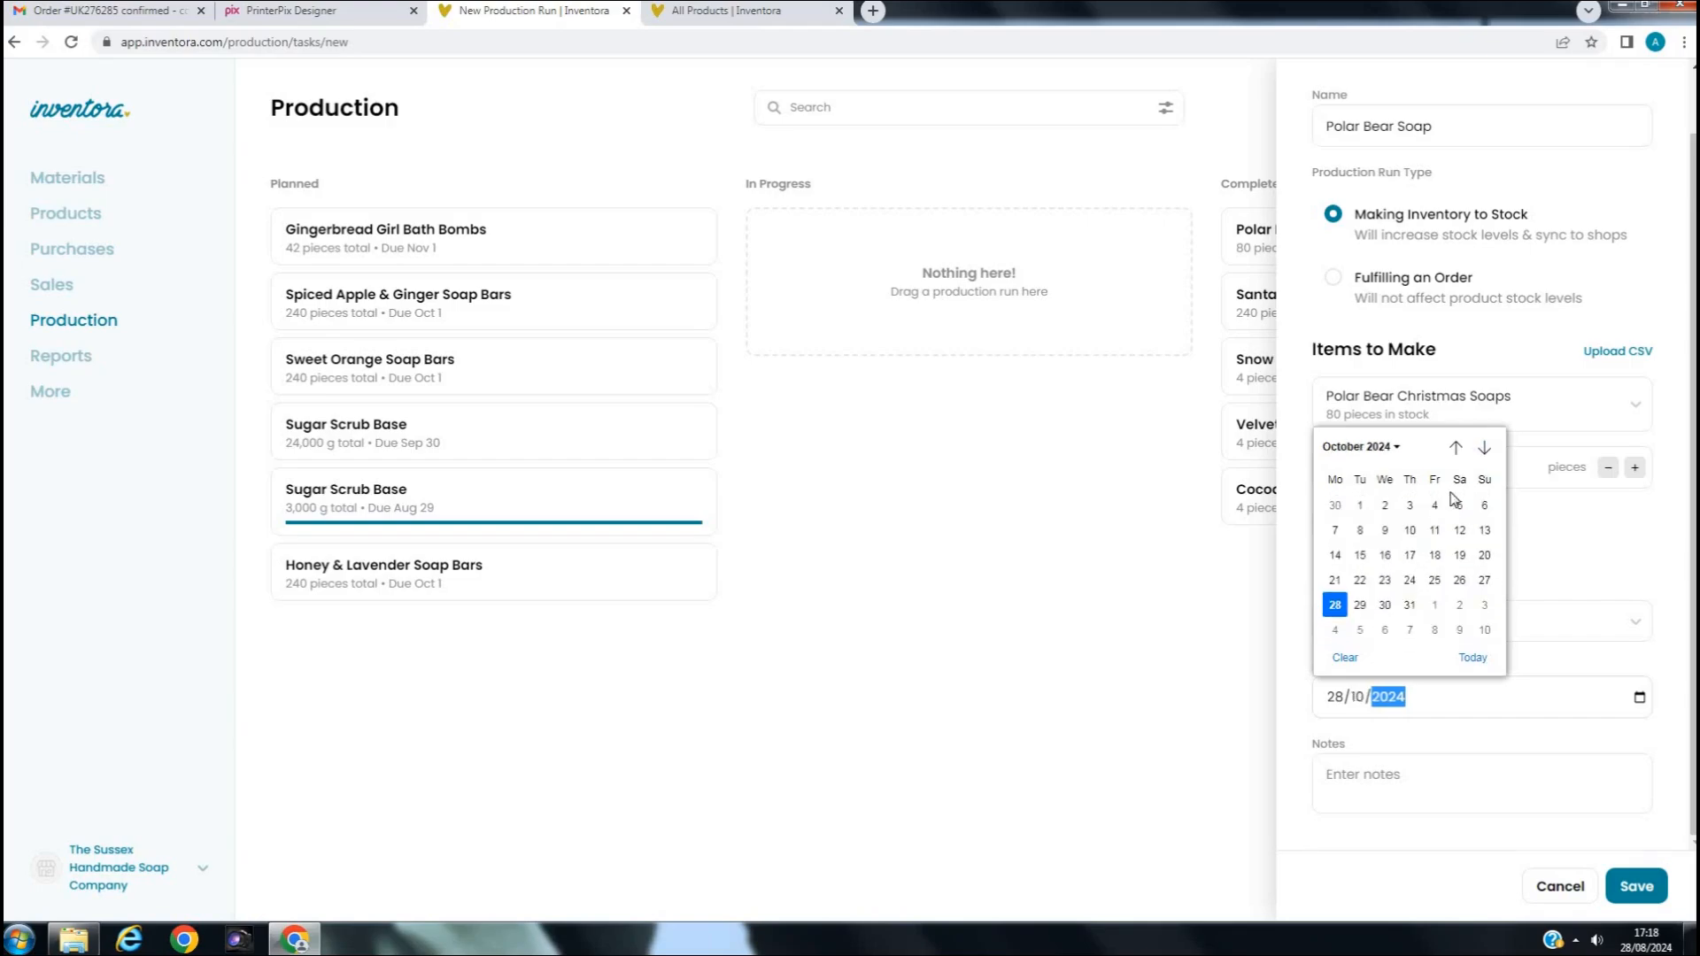
pyautogui.click(1385, 580)
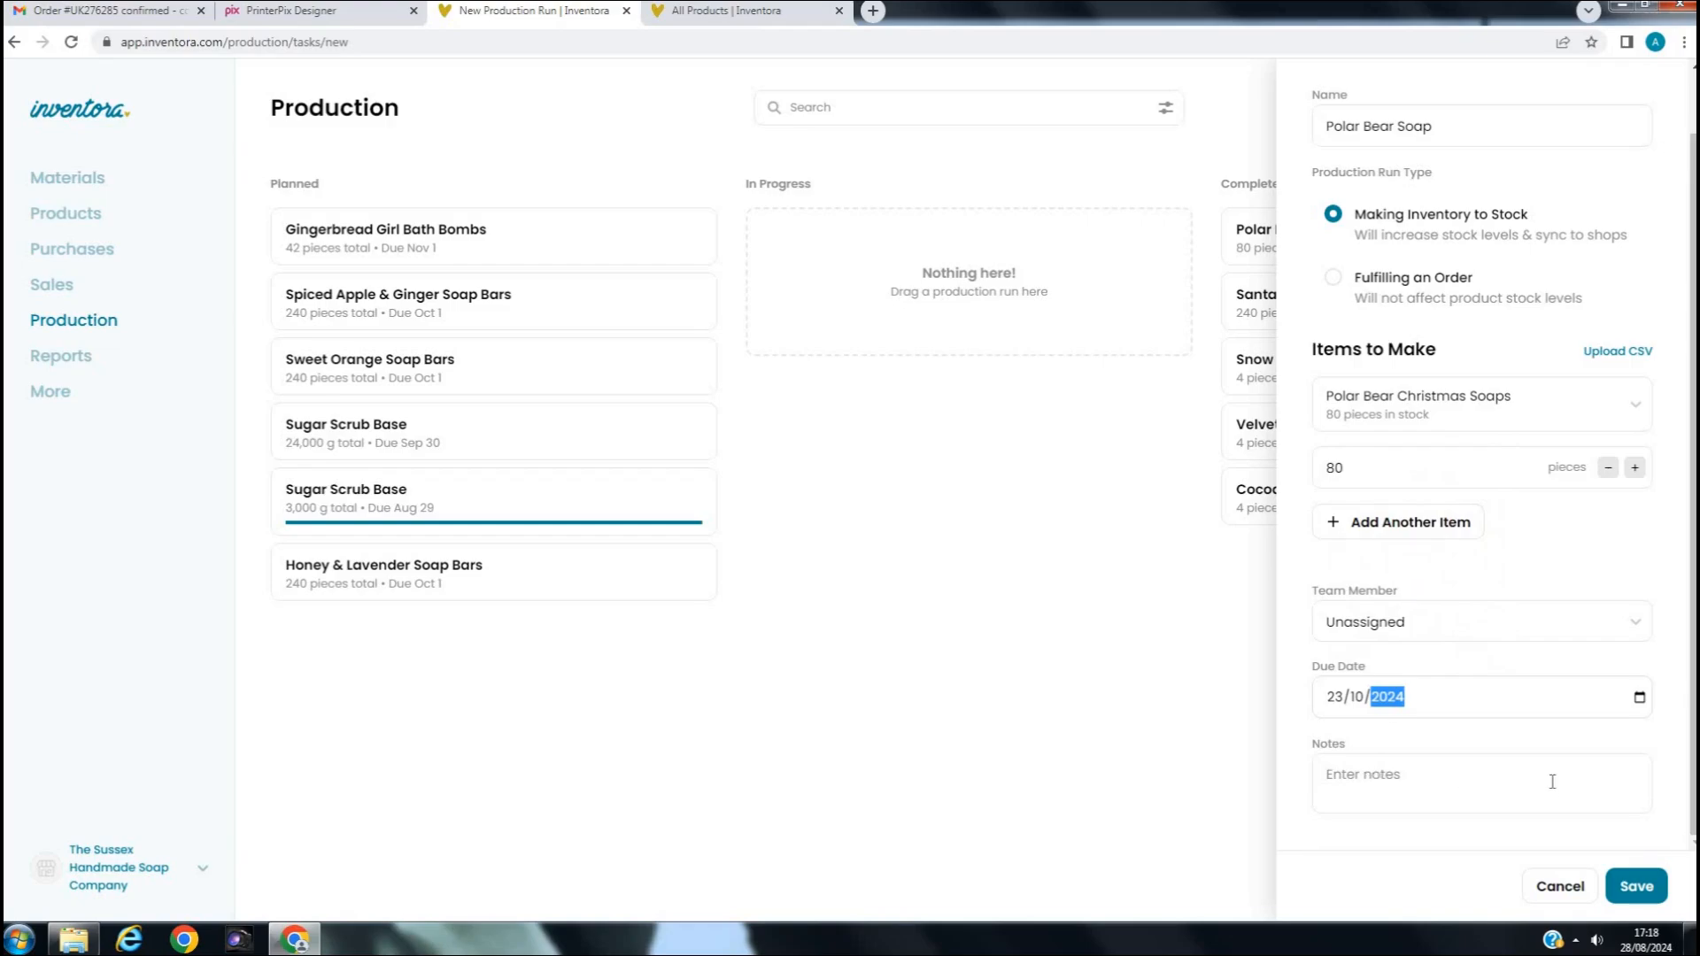
pyautogui.click(1634, 888)
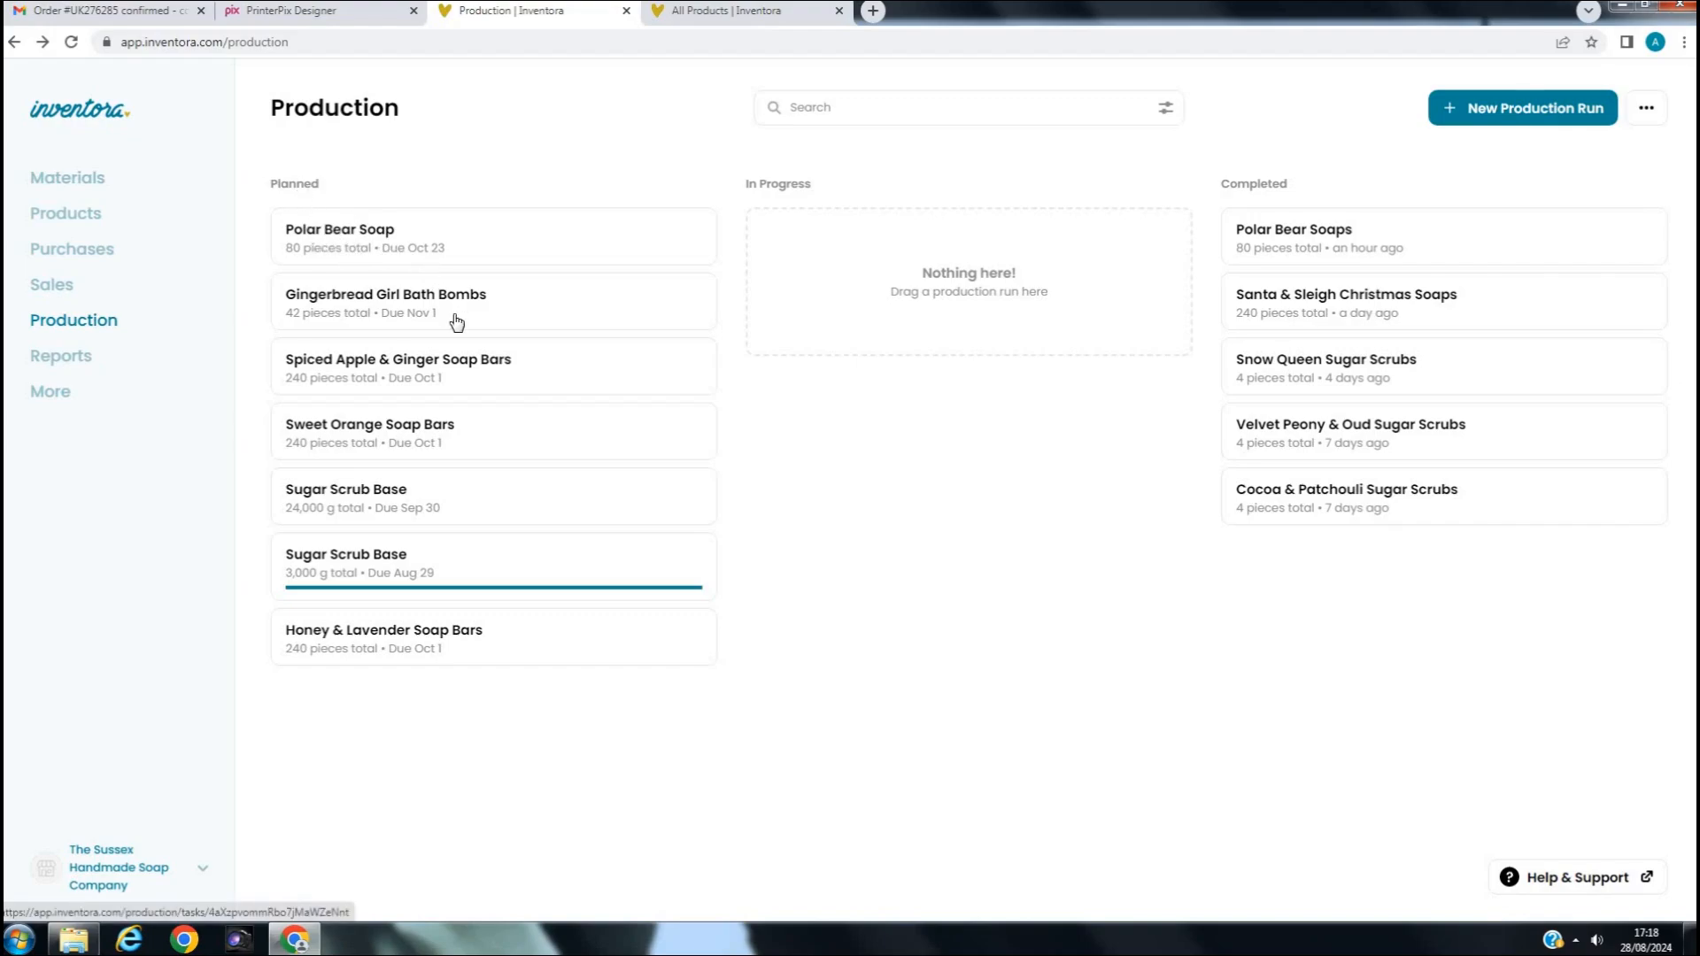
# Open the planned Polar Bear Soap run and assign lot P389965 to Coconut Oil and MKR178707 to Shea Butter, leaving Water without a lot
pyautogui.click(358, 241)
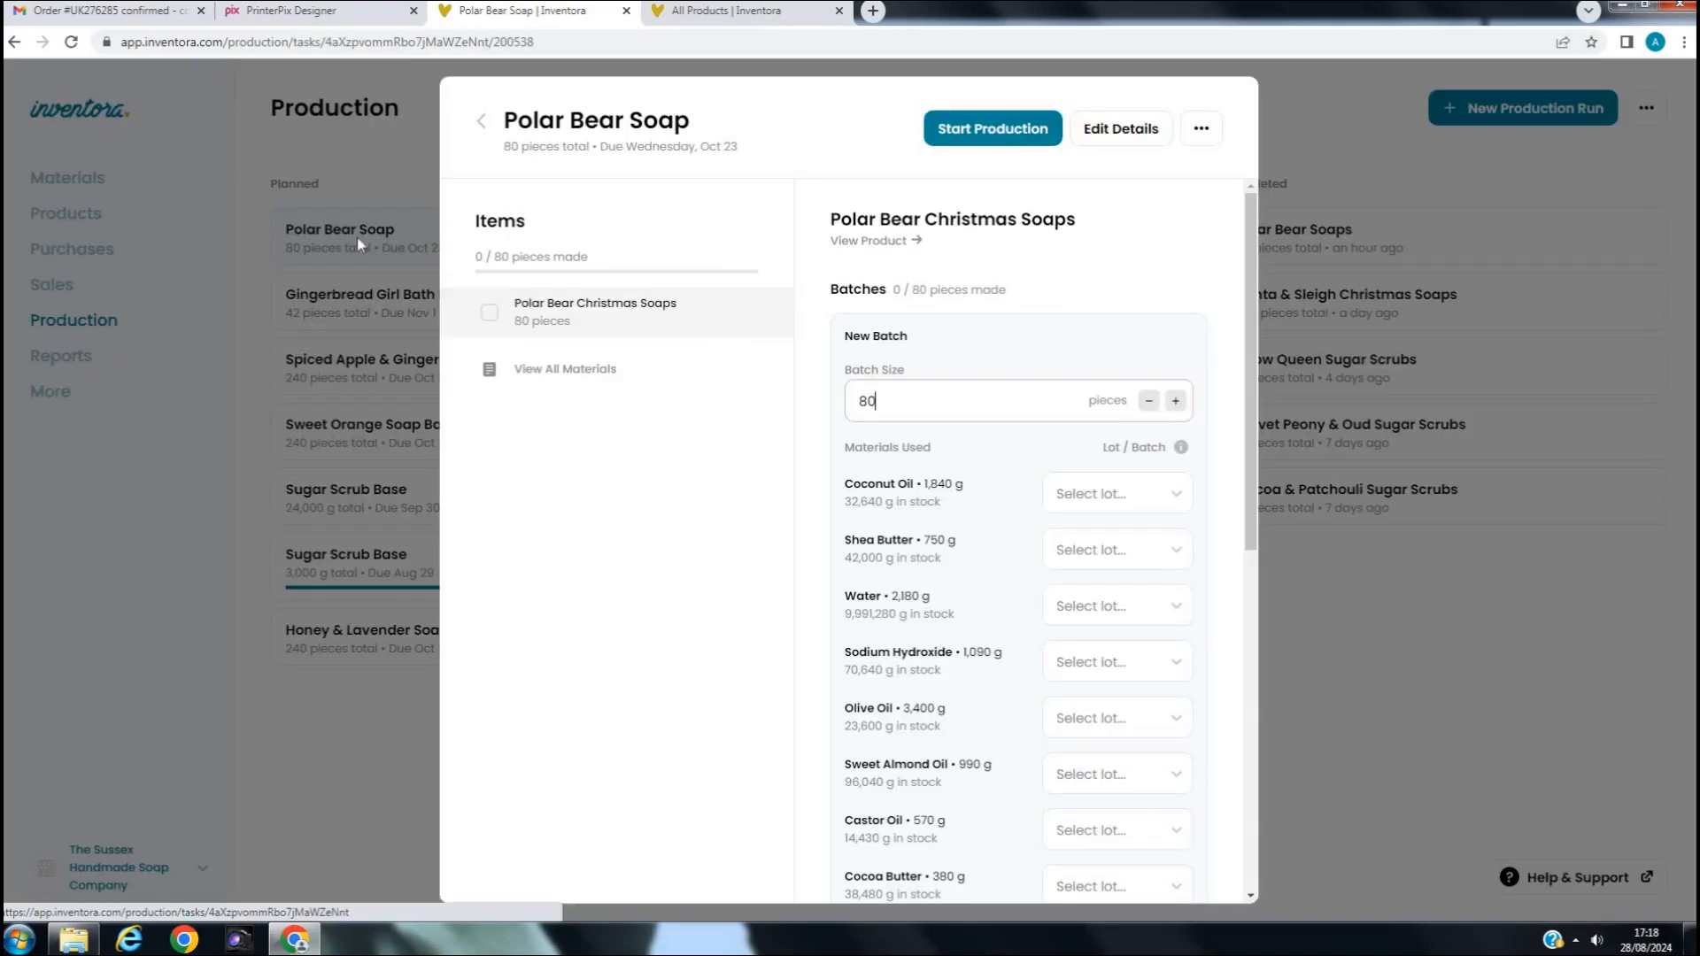
pyautogui.click(891, 396)
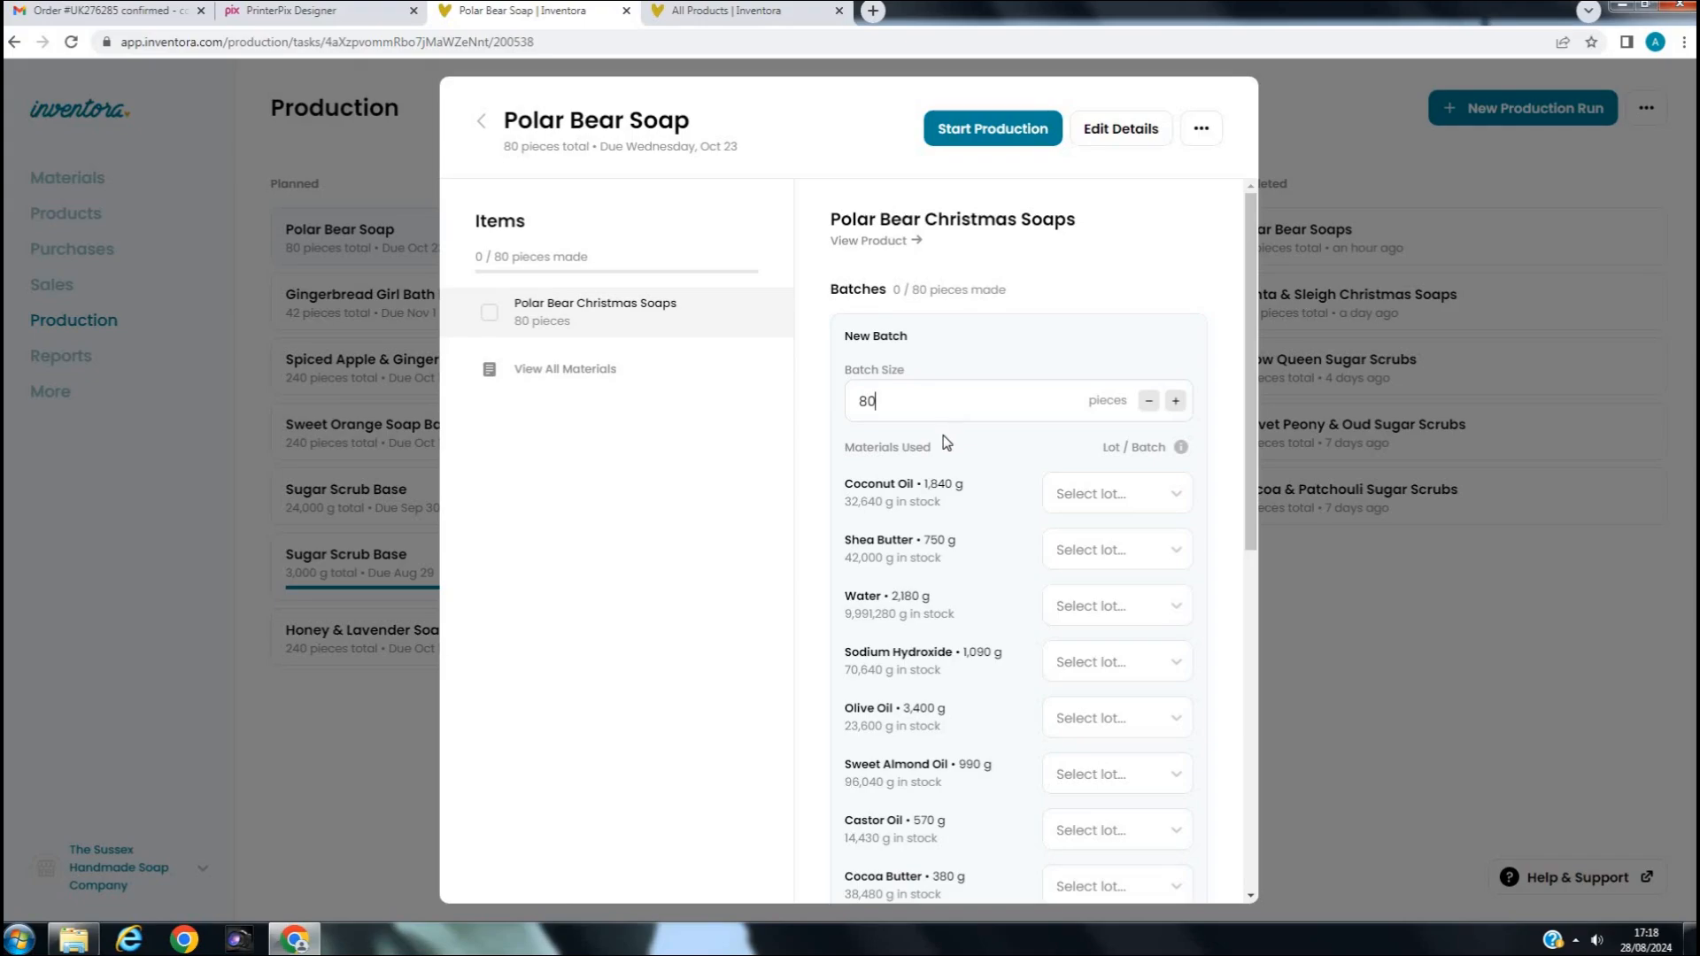
pyautogui.click(1100, 508)
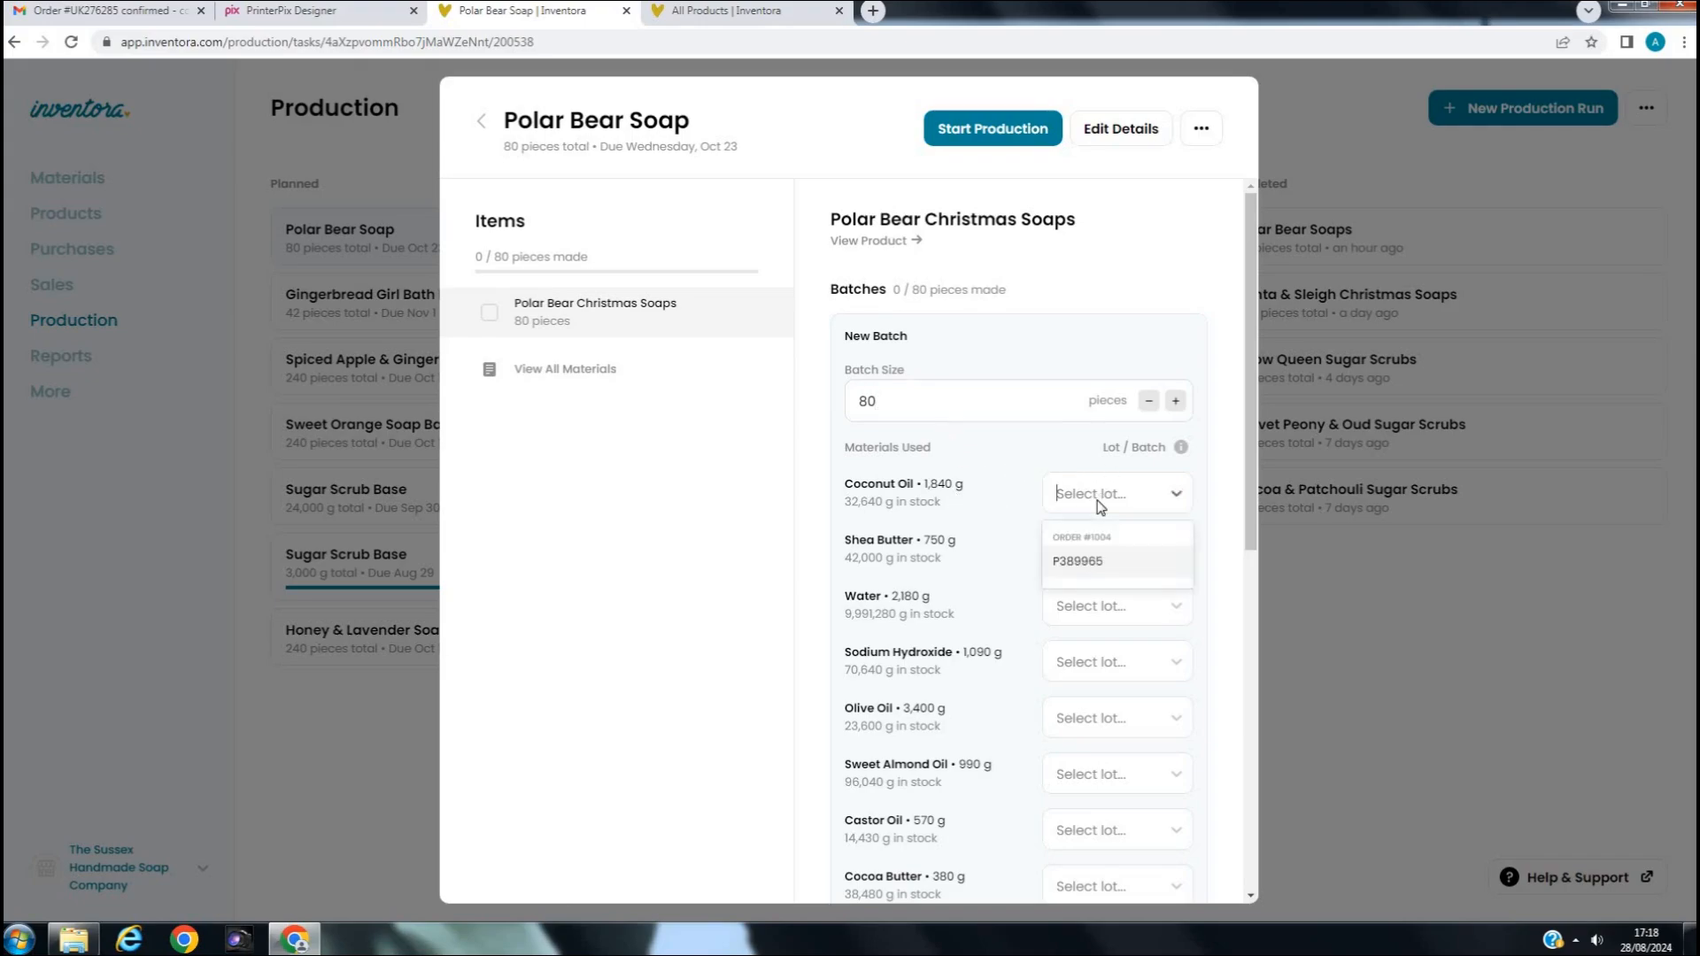
pyautogui.click(1084, 563)
pyautogui.click(1102, 554)
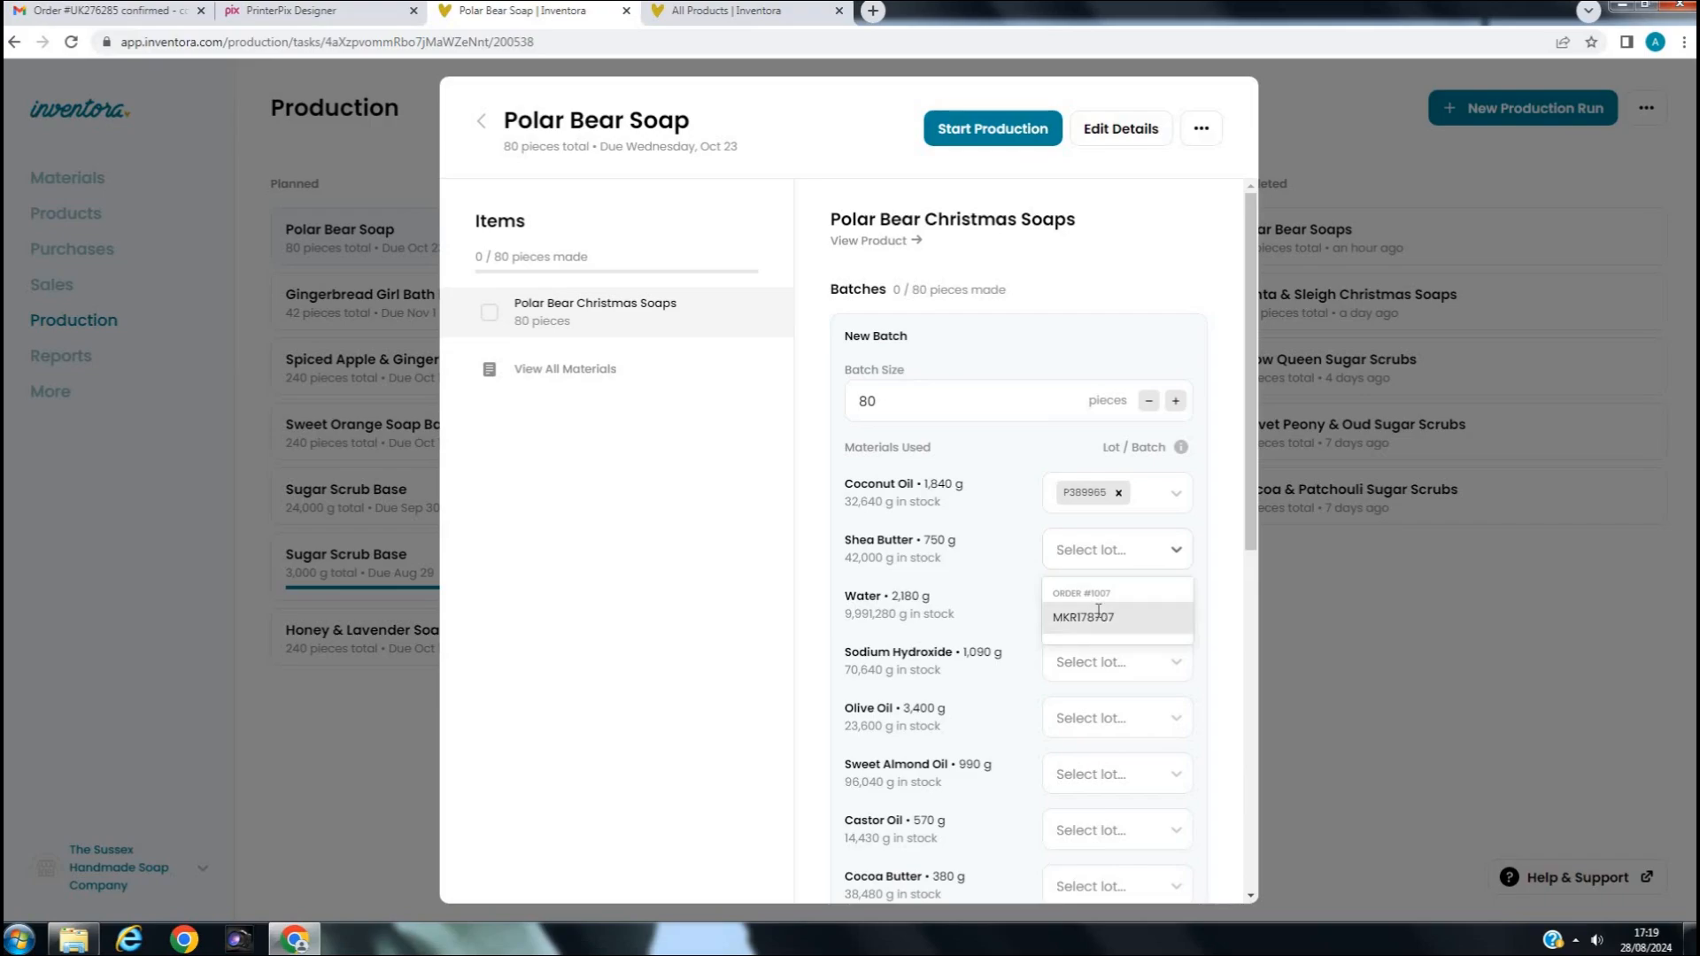
pyautogui.click(1102, 610)
pyautogui.click(1105, 613)
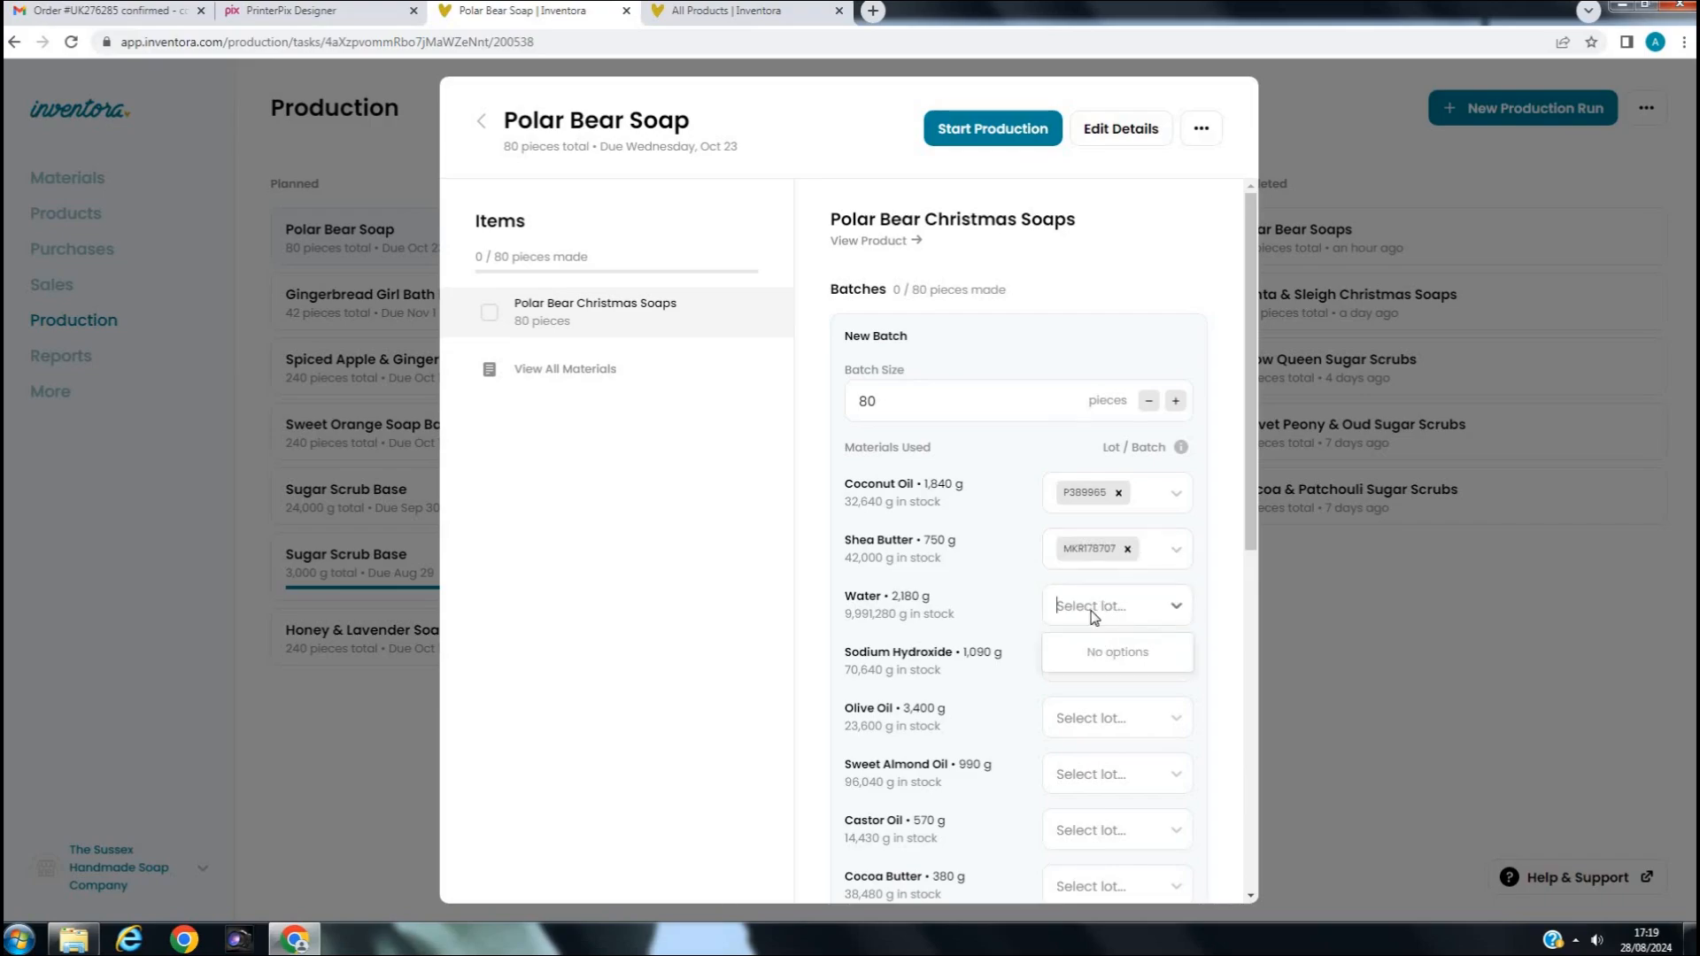
pyautogui.click(1096, 615)
# Assign lot bl28837 to Sodium Hydroxide and lot 09224 to Olive Oil in the new batch
pyautogui.scroll(-1, 1100, 584)
pyautogui.scroll(-1, 1103, 580)
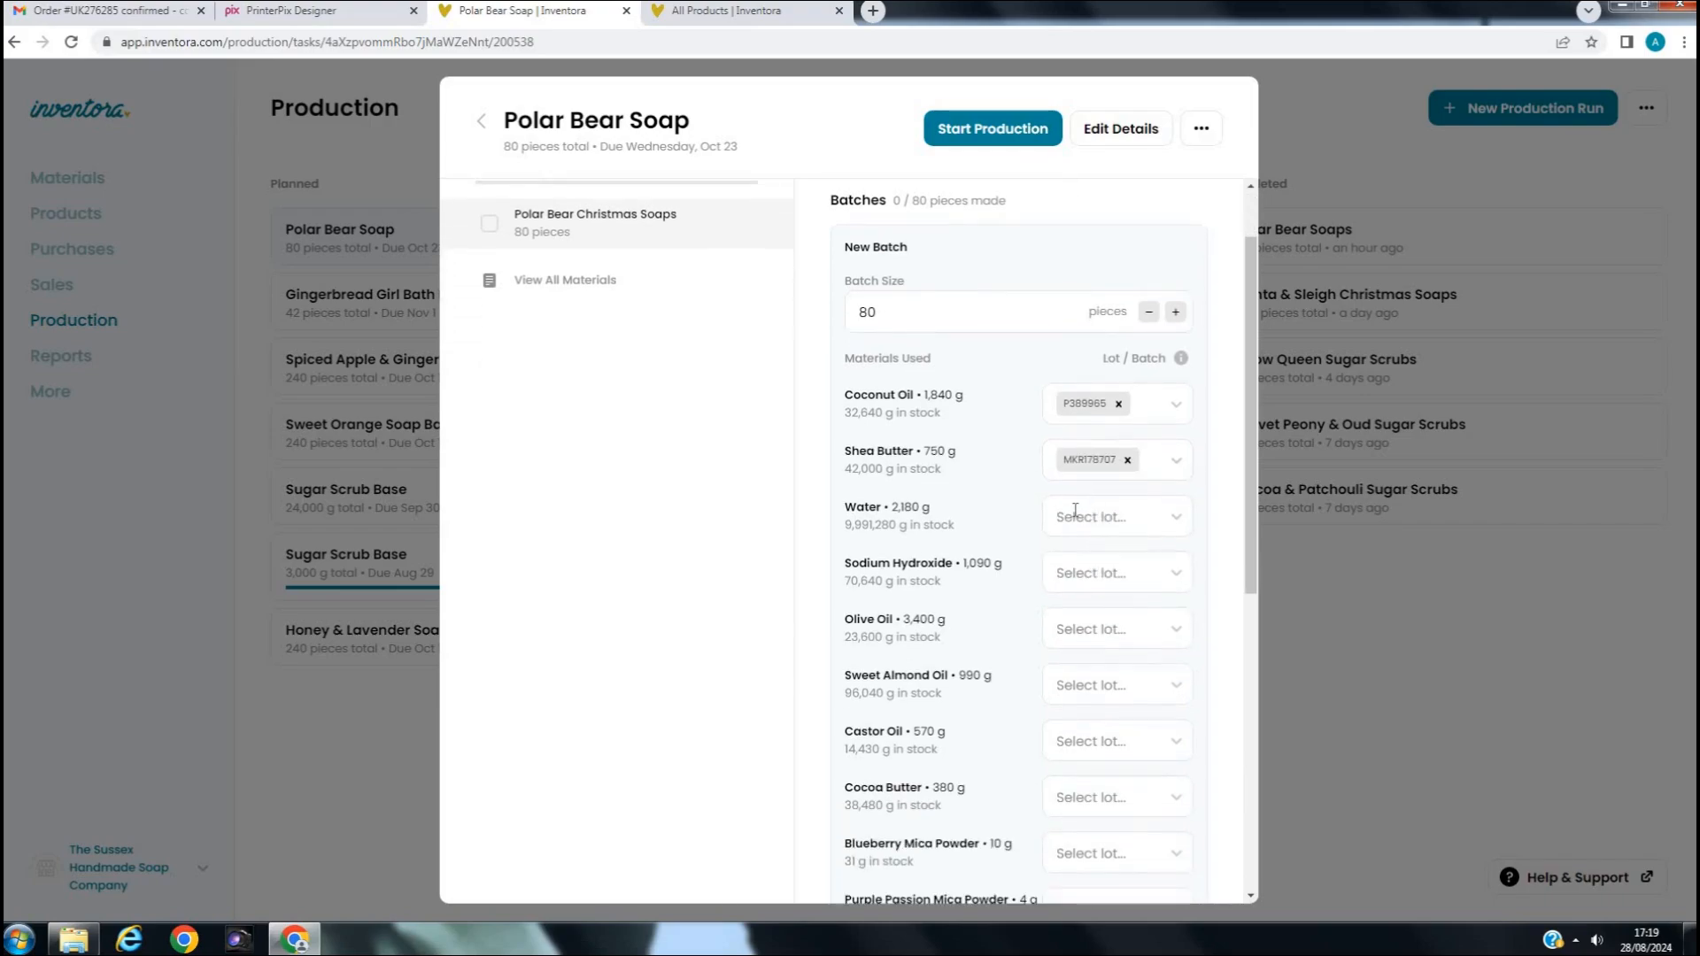
pyautogui.click(1086, 574)
pyautogui.click(1089, 641)
pyautogui.scroll(-2, 1091, 558)
pyautogui.click(1086, 542)
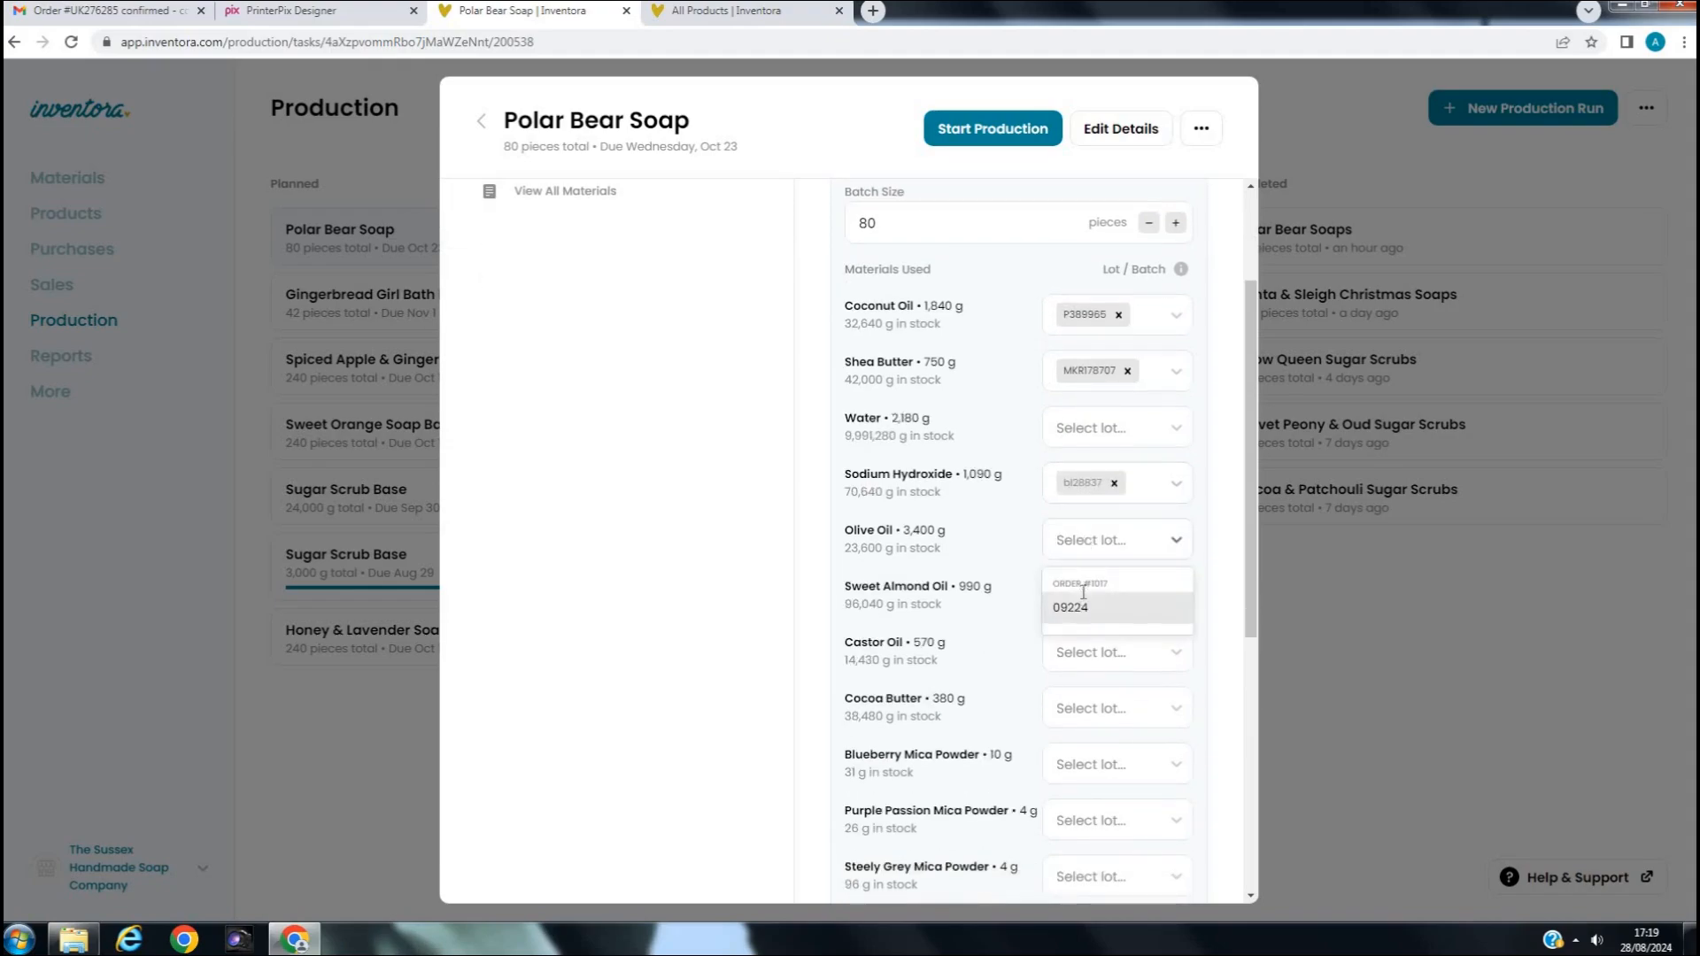
pyautogui.click(1085, 607)
pyautogui.scroll(-2, 1092, 541)
pyautogui.click(1091, 512)
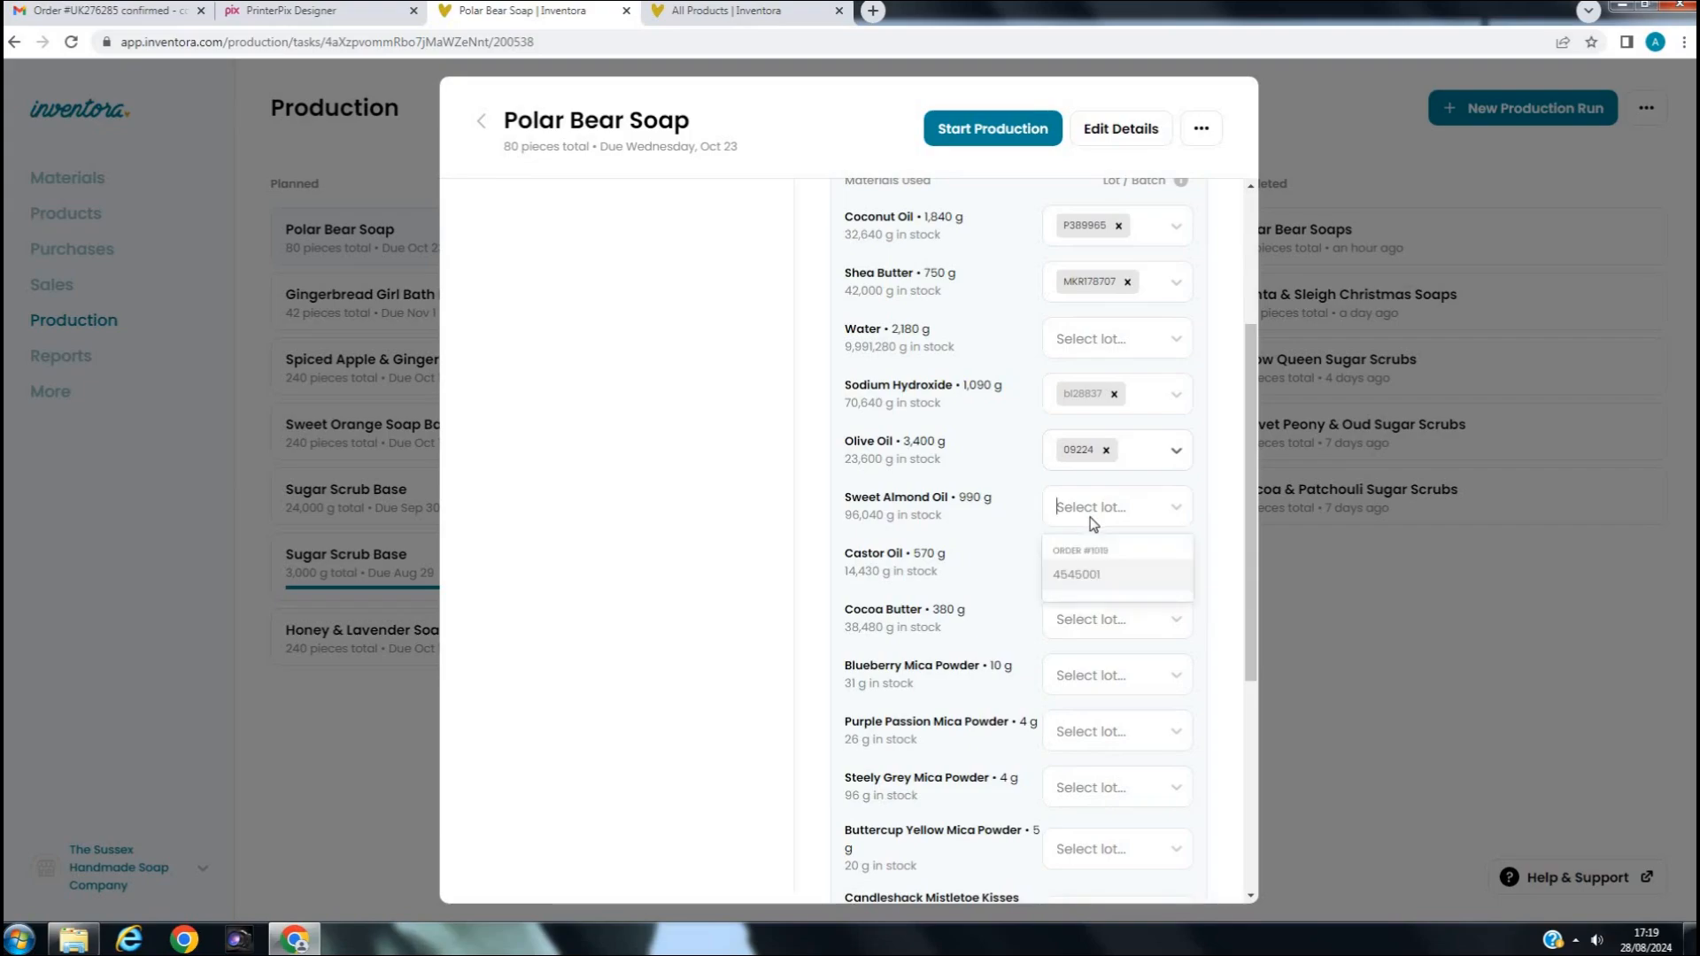
pyautogui.click(1082, 575)
pyautogui.click(1089, 567)
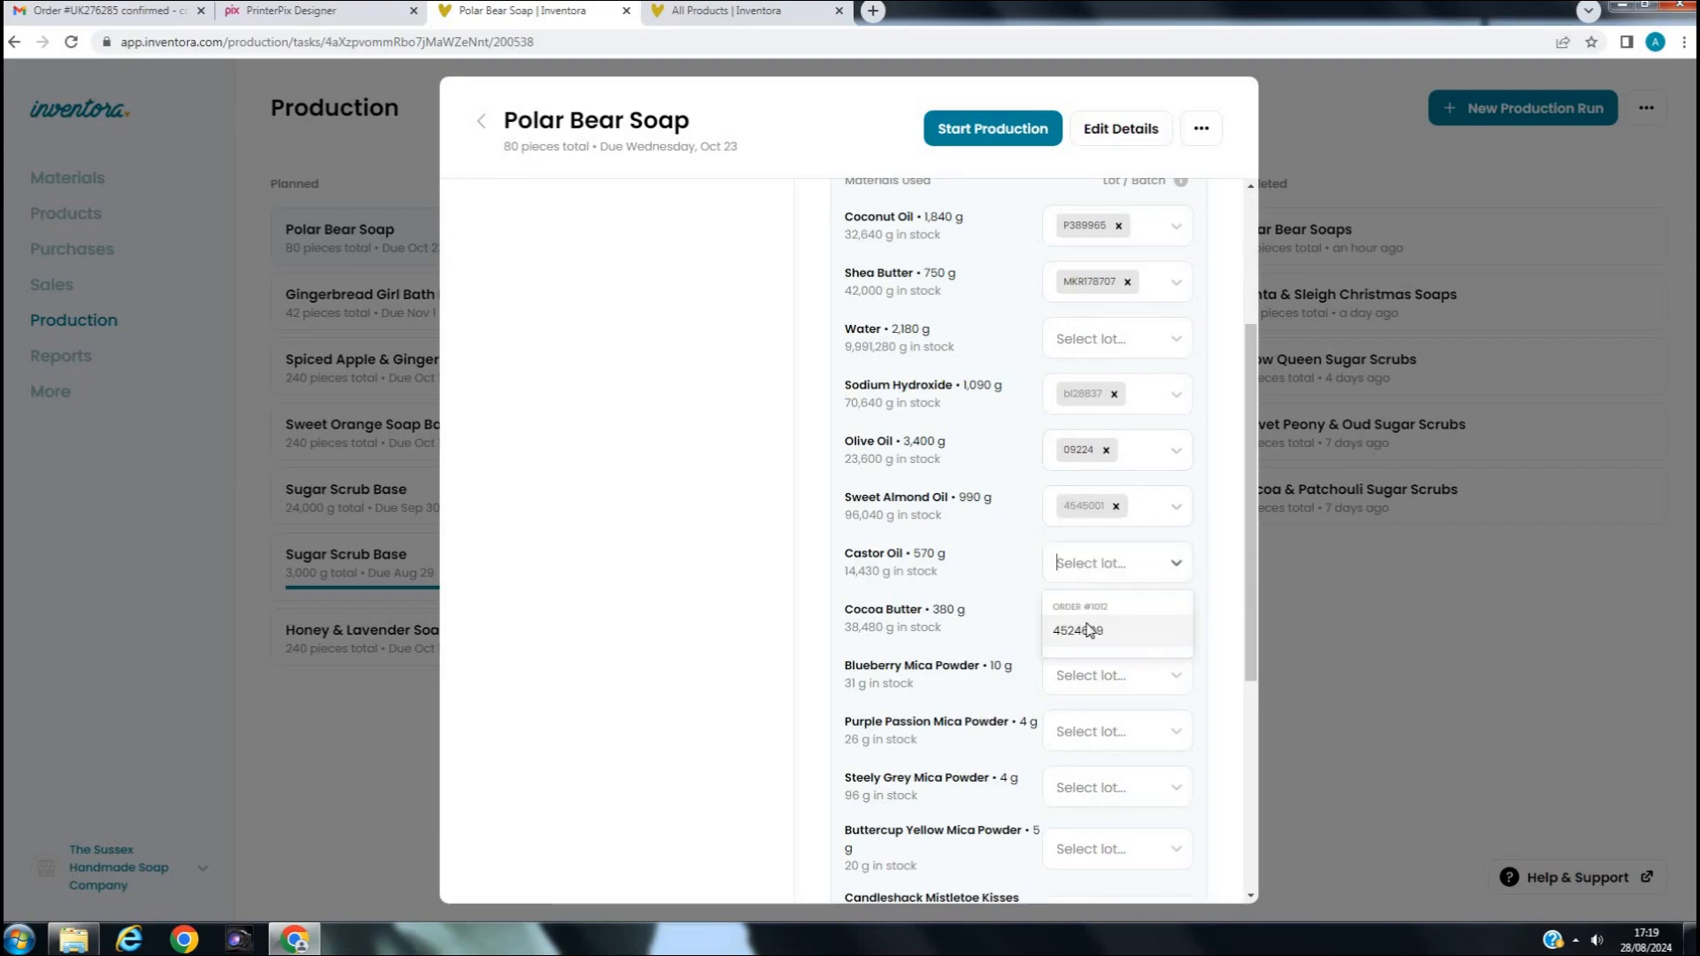
pyautogui.click(1088, 630)
pyautogui.click(1084, 622)
pyautogui.click(1086, 689)
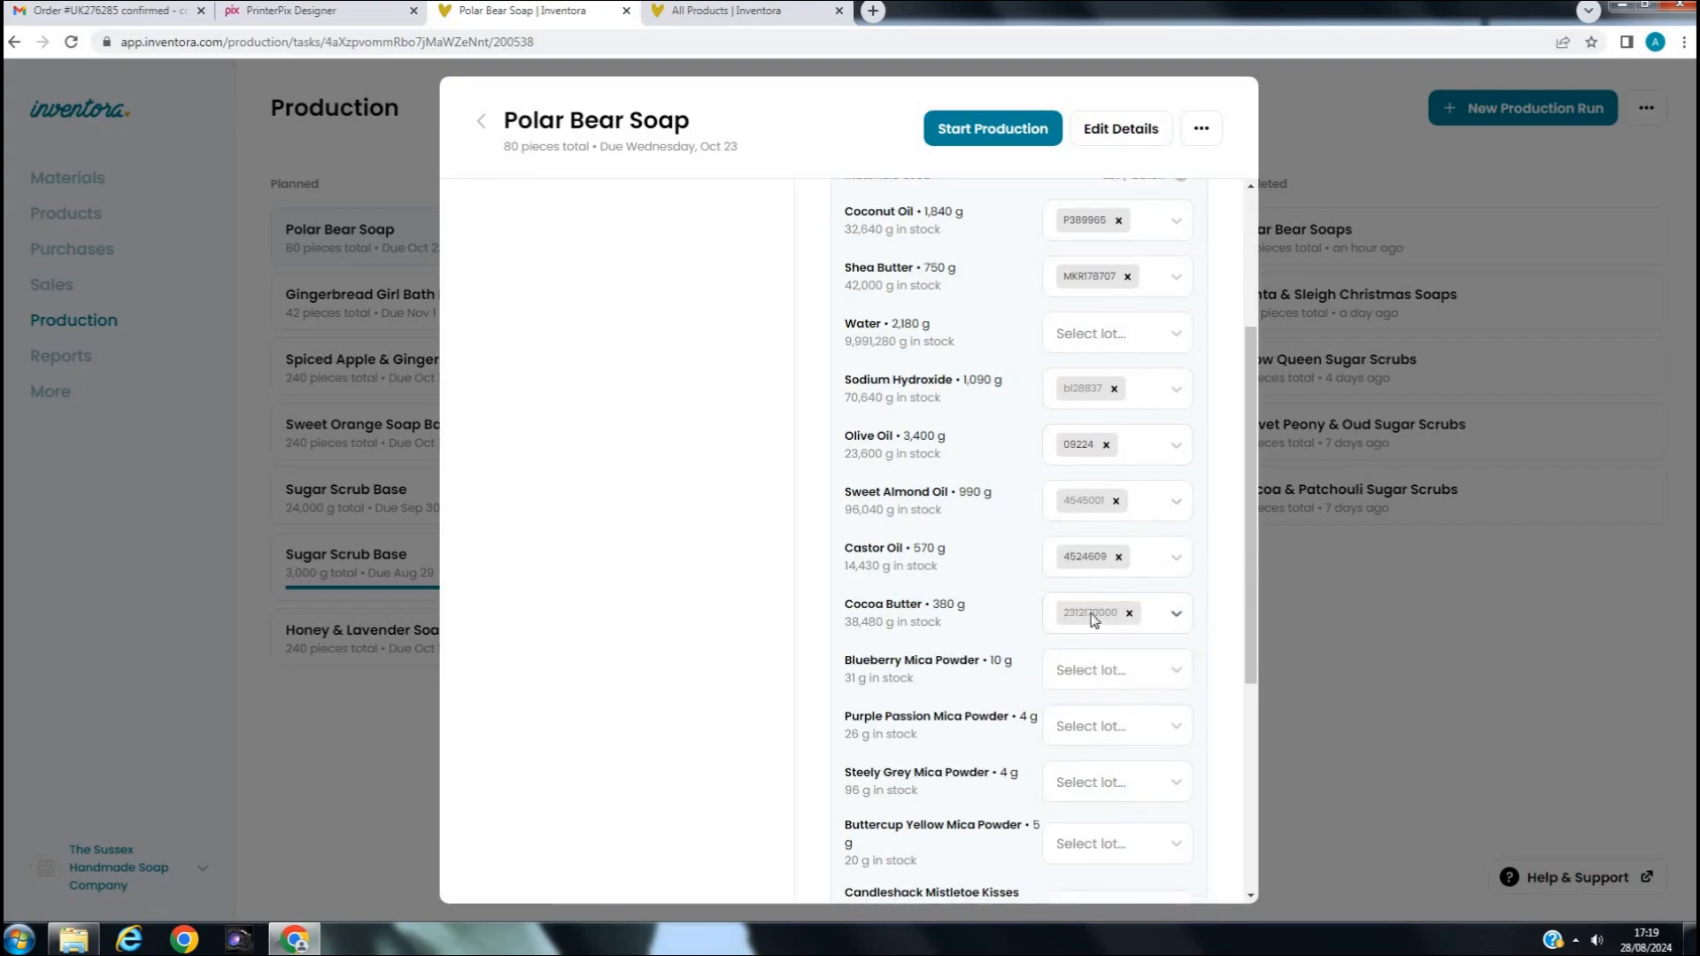
# Assign mica powder lots: 105991 to Blueberry, 23008 to Purple Passion, 136220 to Steely Grey and 54004 to Buttercup Yellow
pyautogui.scroll(-2, 1089, 594)
pyautogui.click(1088, 588)
pyautogui.click(1089, 657)
pyautogui.click(1082, 641)
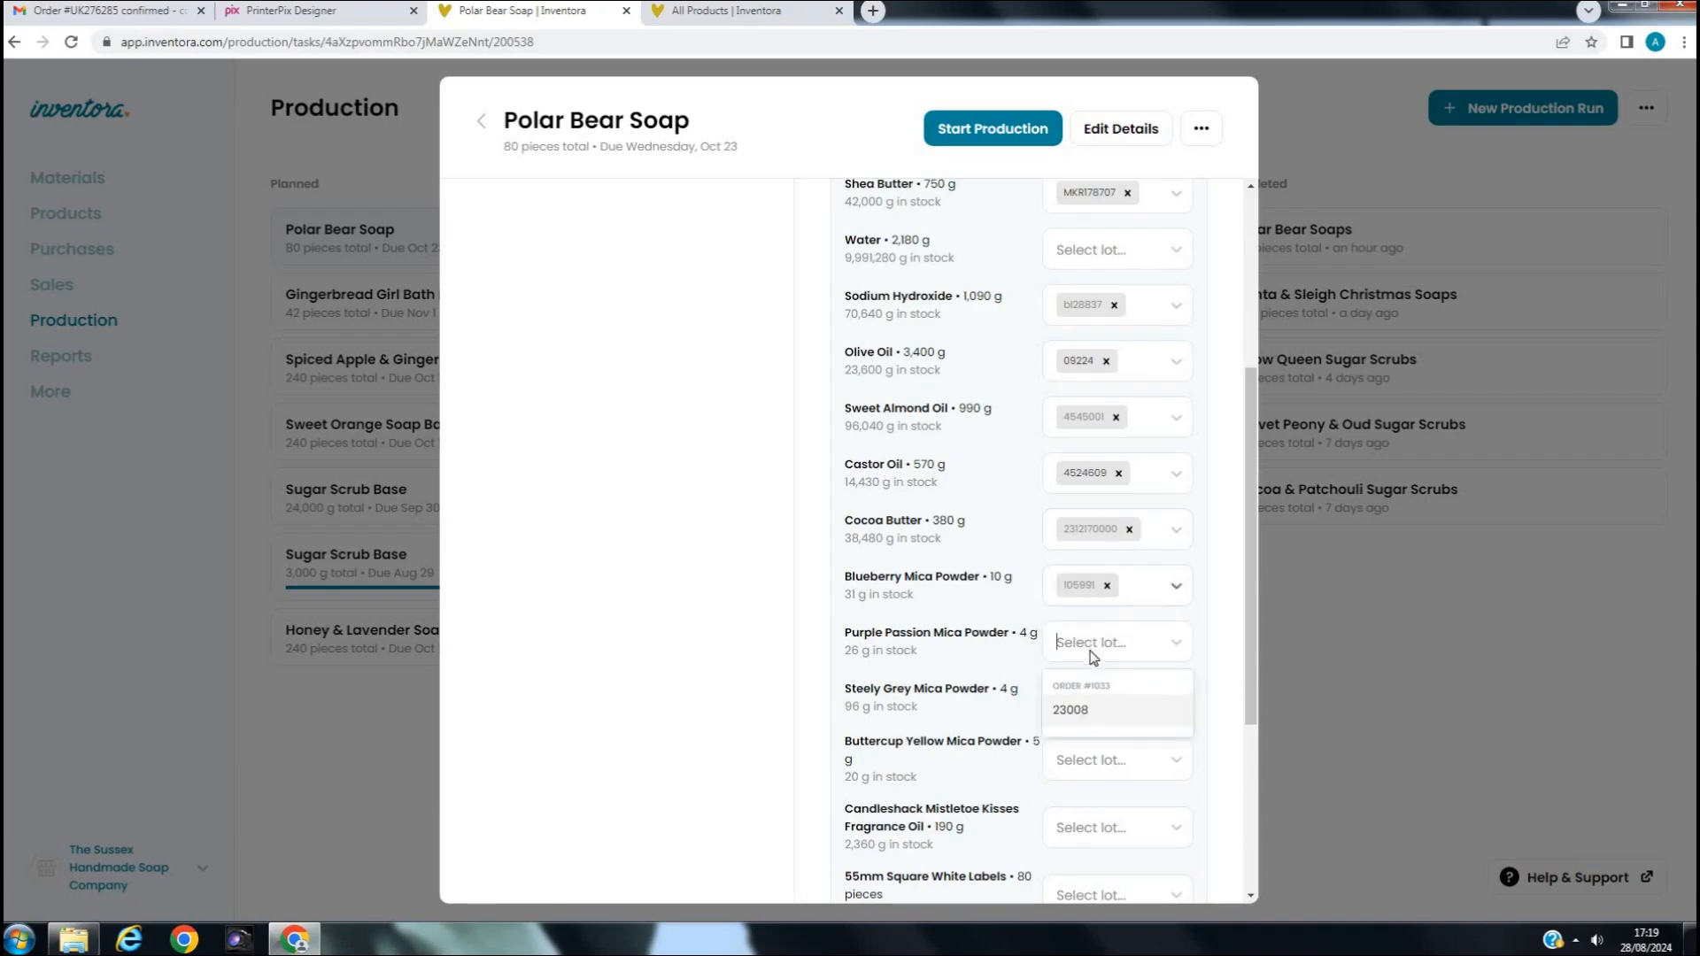
pyautogui.click(1073, 708)
pyautogui.scroll(-2, 1080, 624)
pyautogui.click(1089, 609)
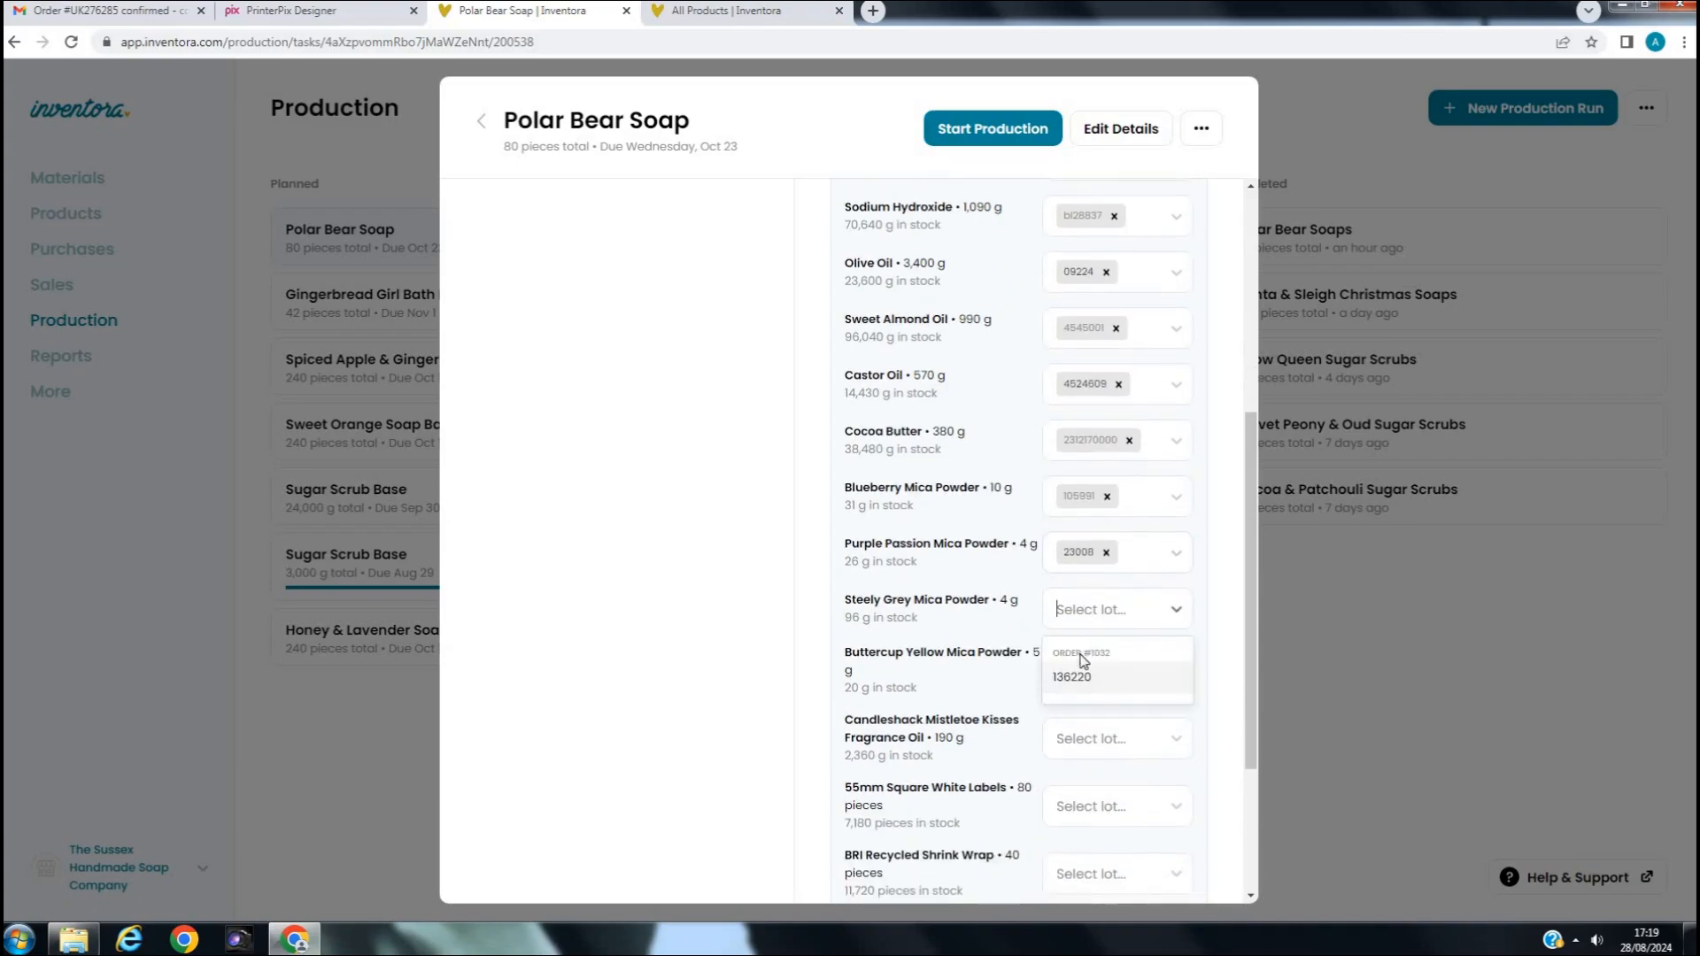
pyautogui.click(1087, 666)
pyautogui.click(1087, 670)
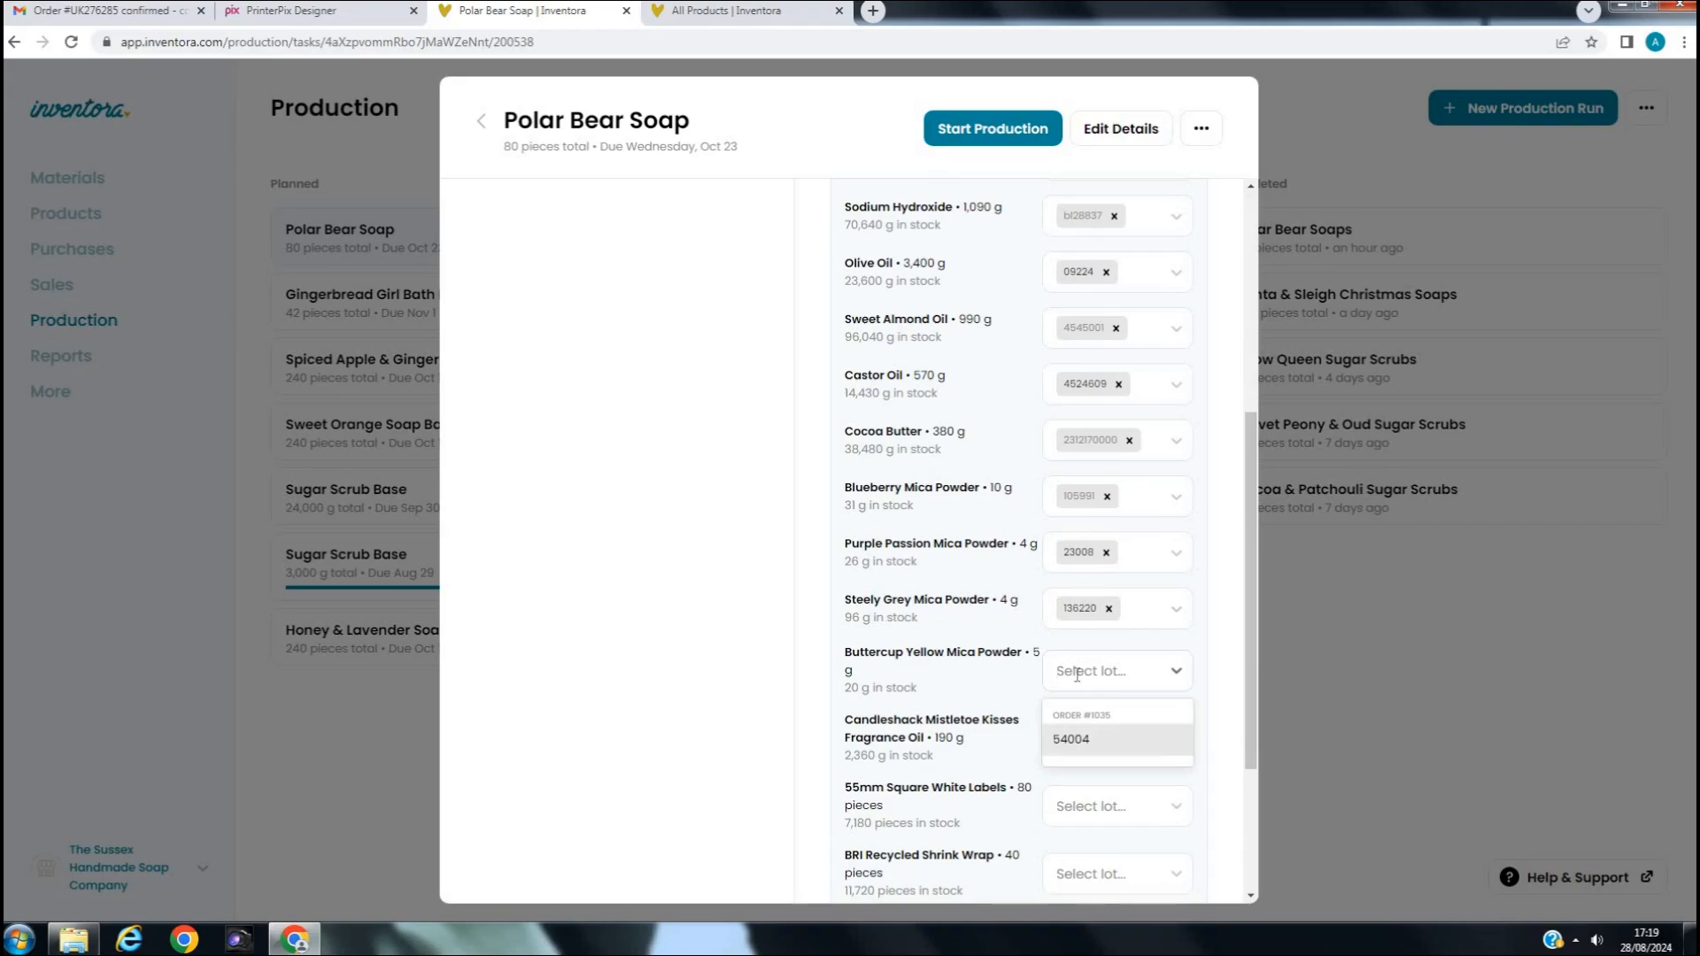
pyautogui.click(1080, 737)
# Assign lot 177625 to the Candleshack Mistletoe Kisses Fragrance Oil and enter 290824PB as the batch number
pyautogui.scroll(-2, 1080, 708)
pyautogui.click(1081, 659)
pyautogui.click(1082, 704)
pyautogui.scroll(-2, 1062, 699)
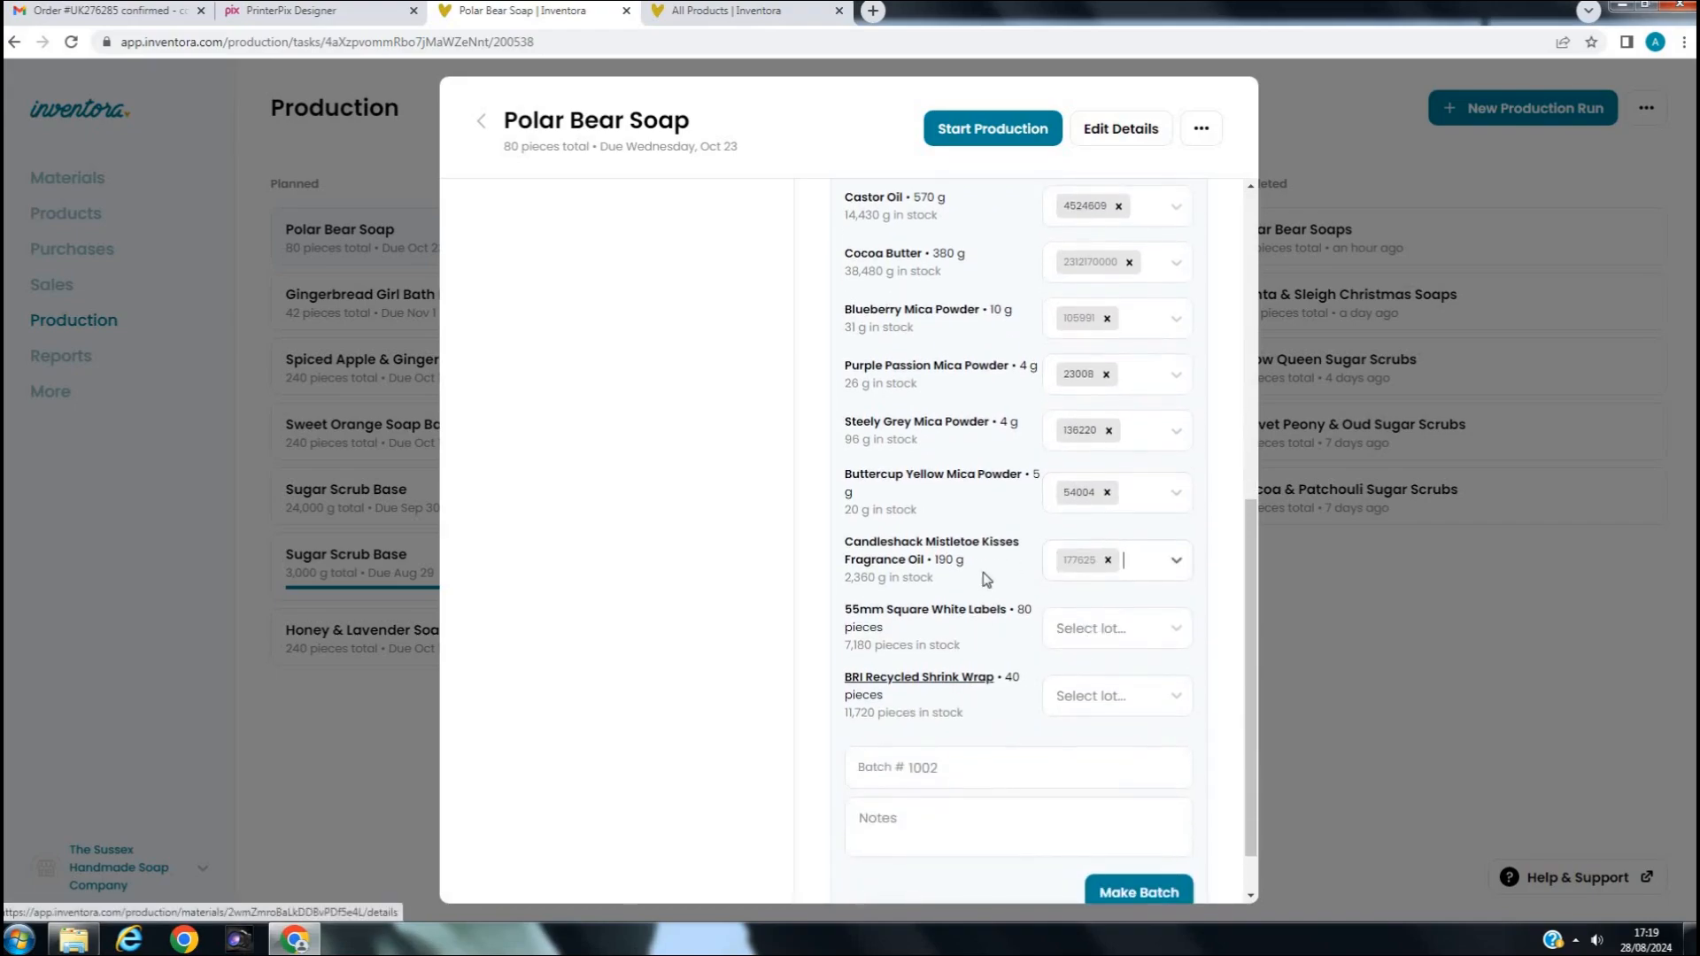
pyautogui.scroll(-2, 982, 584)
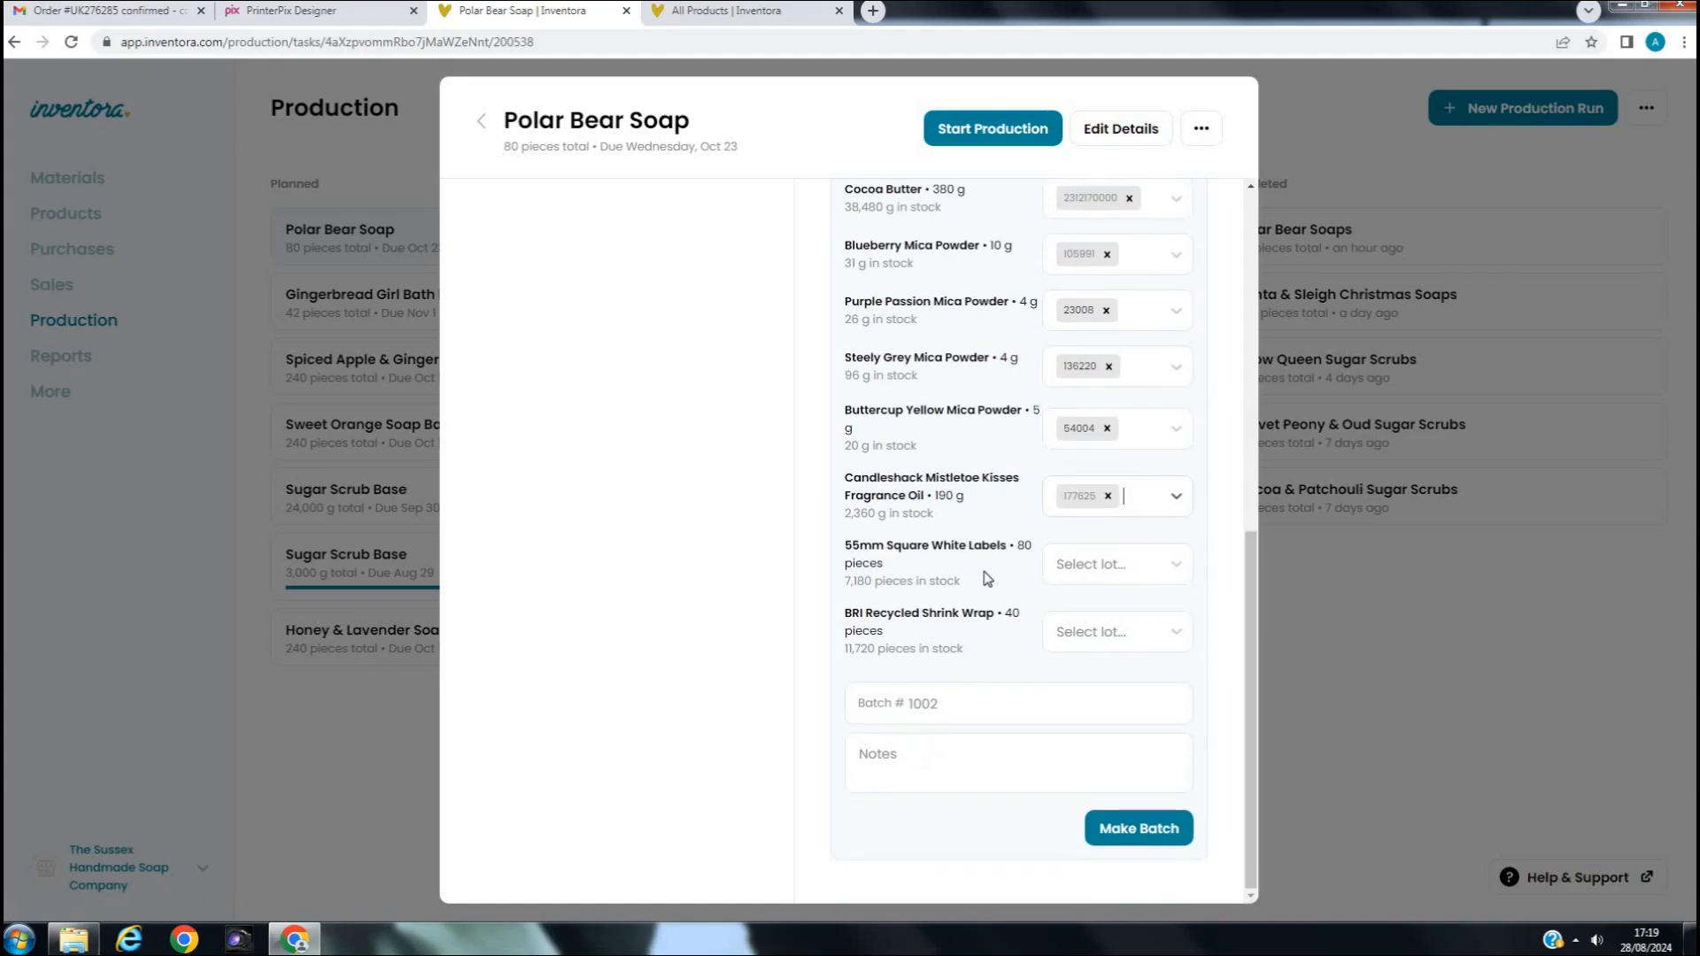
pyautogui.click(933, 703)
pyautogui.write('290824PB')
# Start production of the Polar Bear Soap run and close its details
pyautogui.scroll(3, 964, 576)
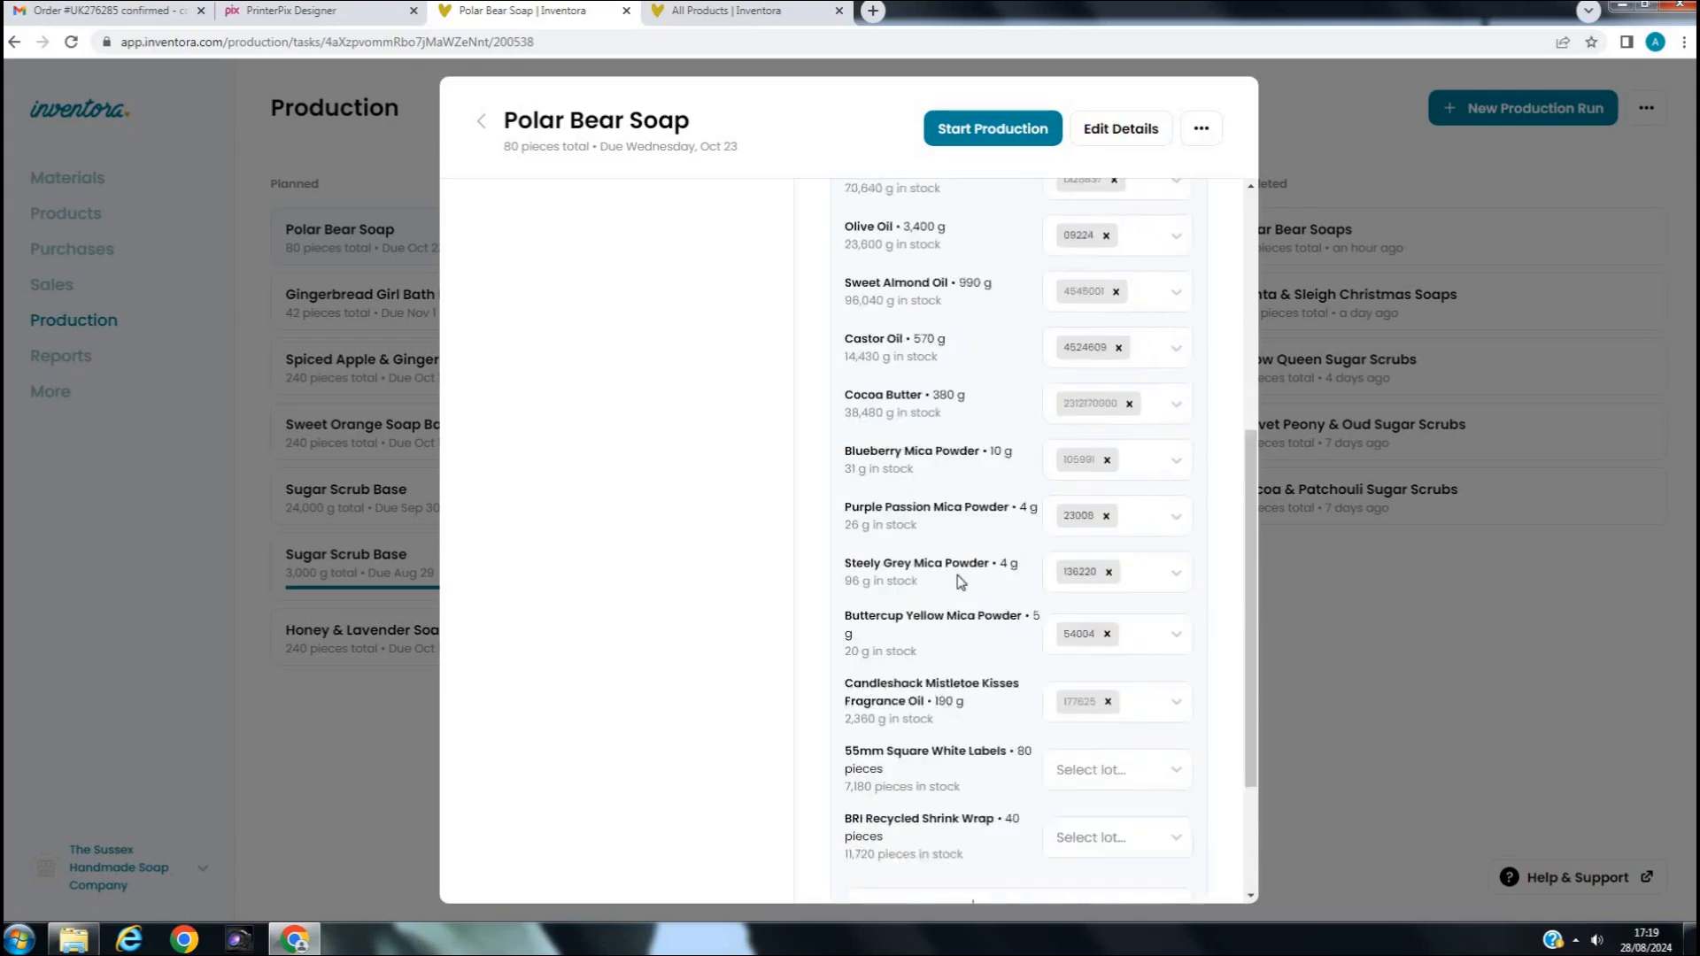
pyautogui.click(973, 131)
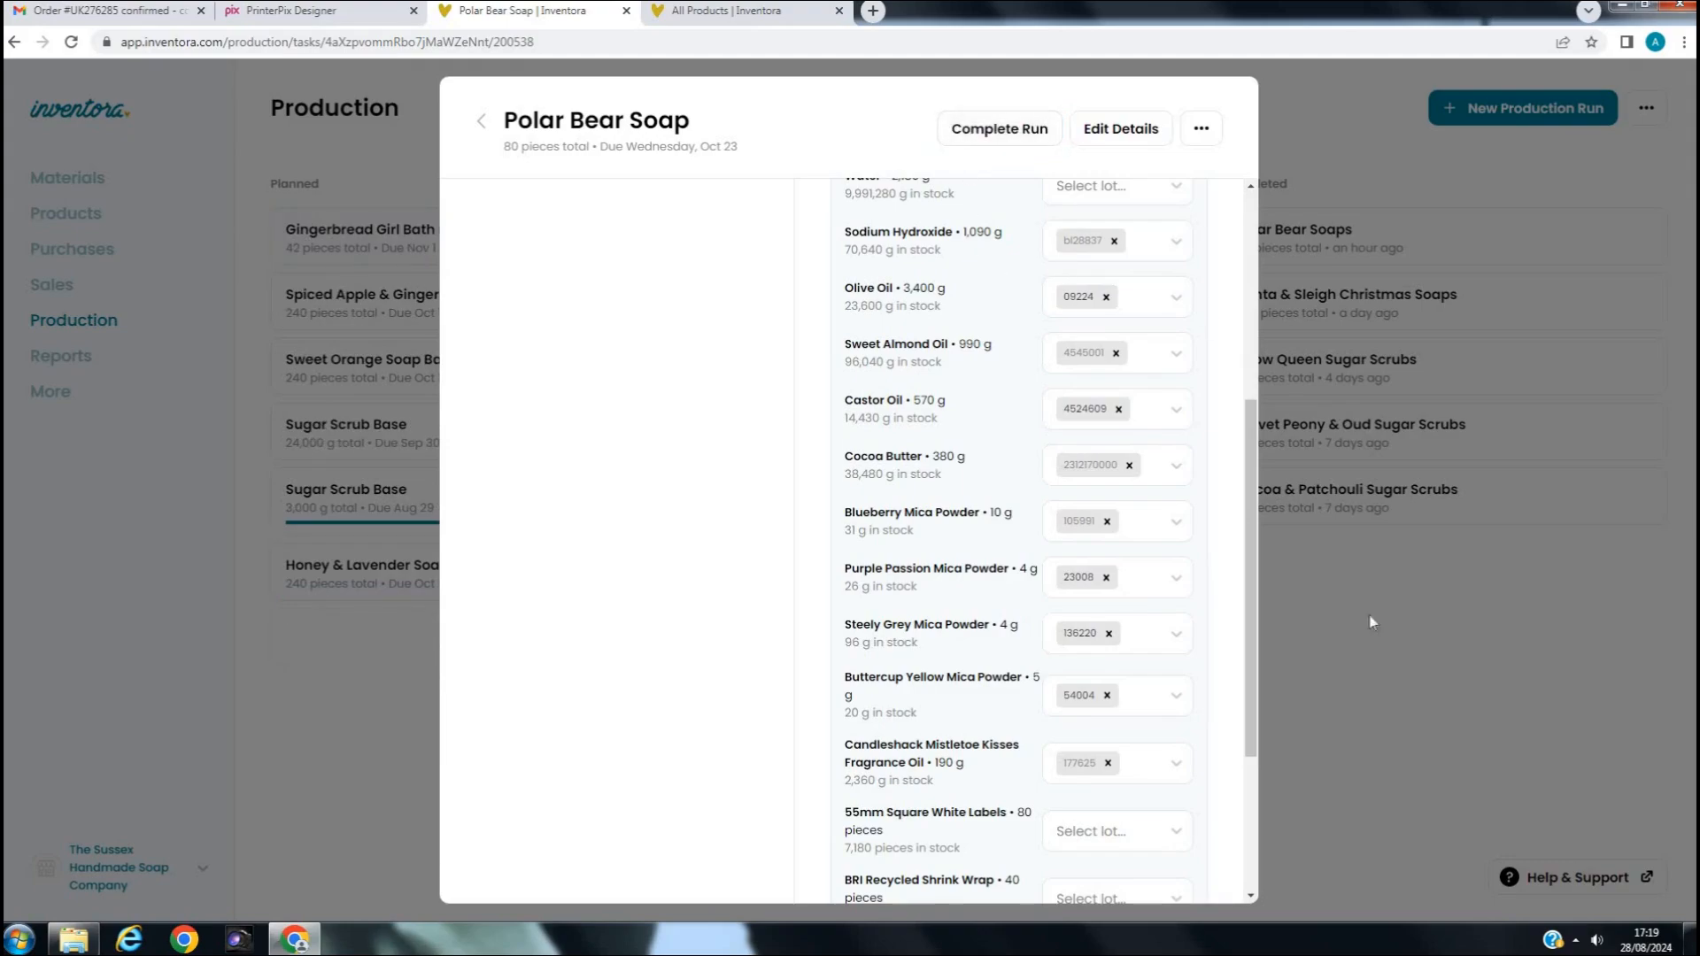
pyautogui.click(1403, 680)
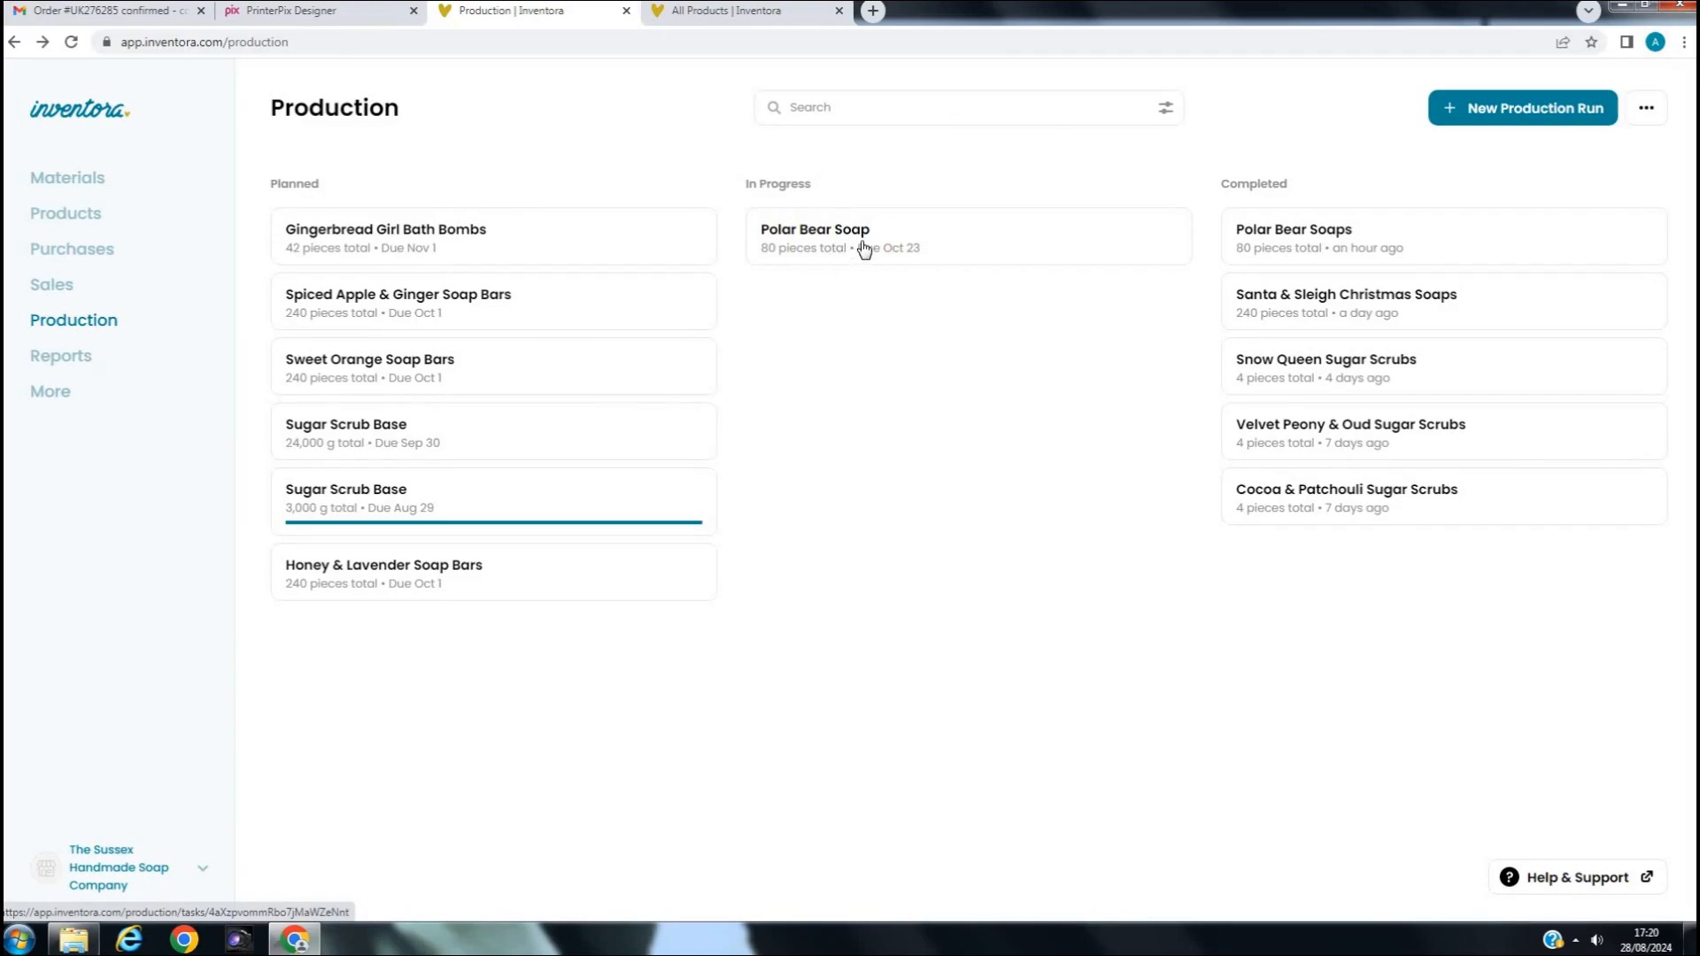
# Move the Polar Bear Soap run to Planned and back to In Progress on the production board
pyautogui.moveTo(864, 249); pyautogui.dragTo(443, 682)
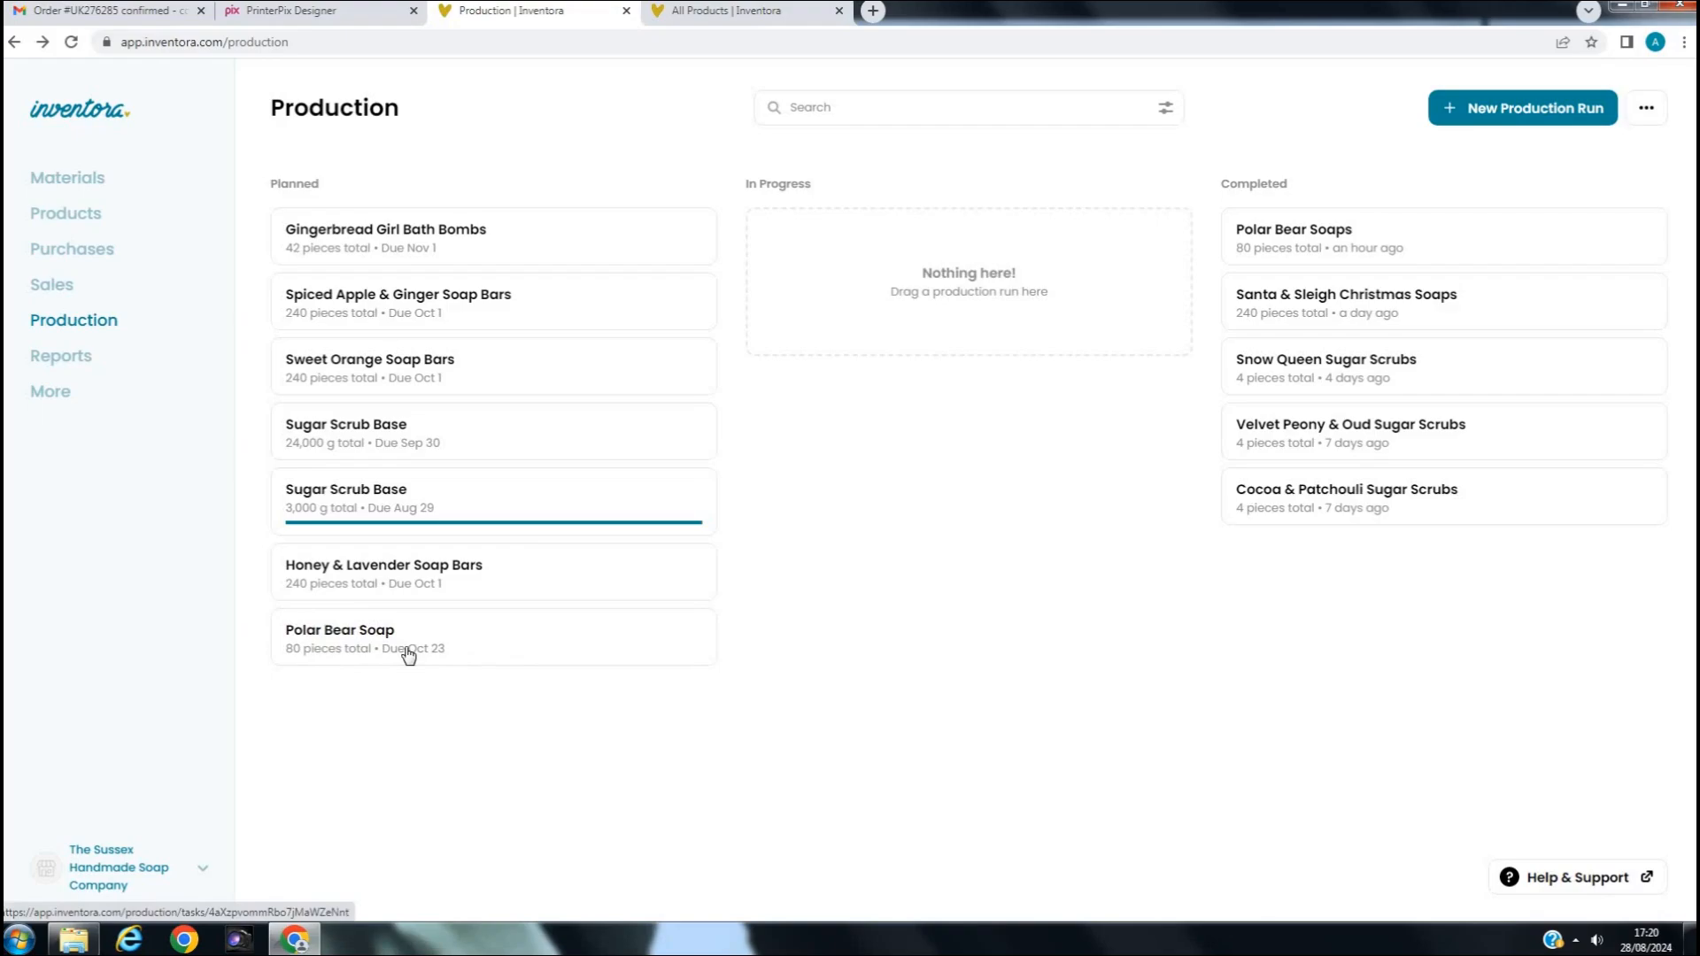
pyautogui.moveTo(408, 655); pyautogui.dragTo(916, 354)
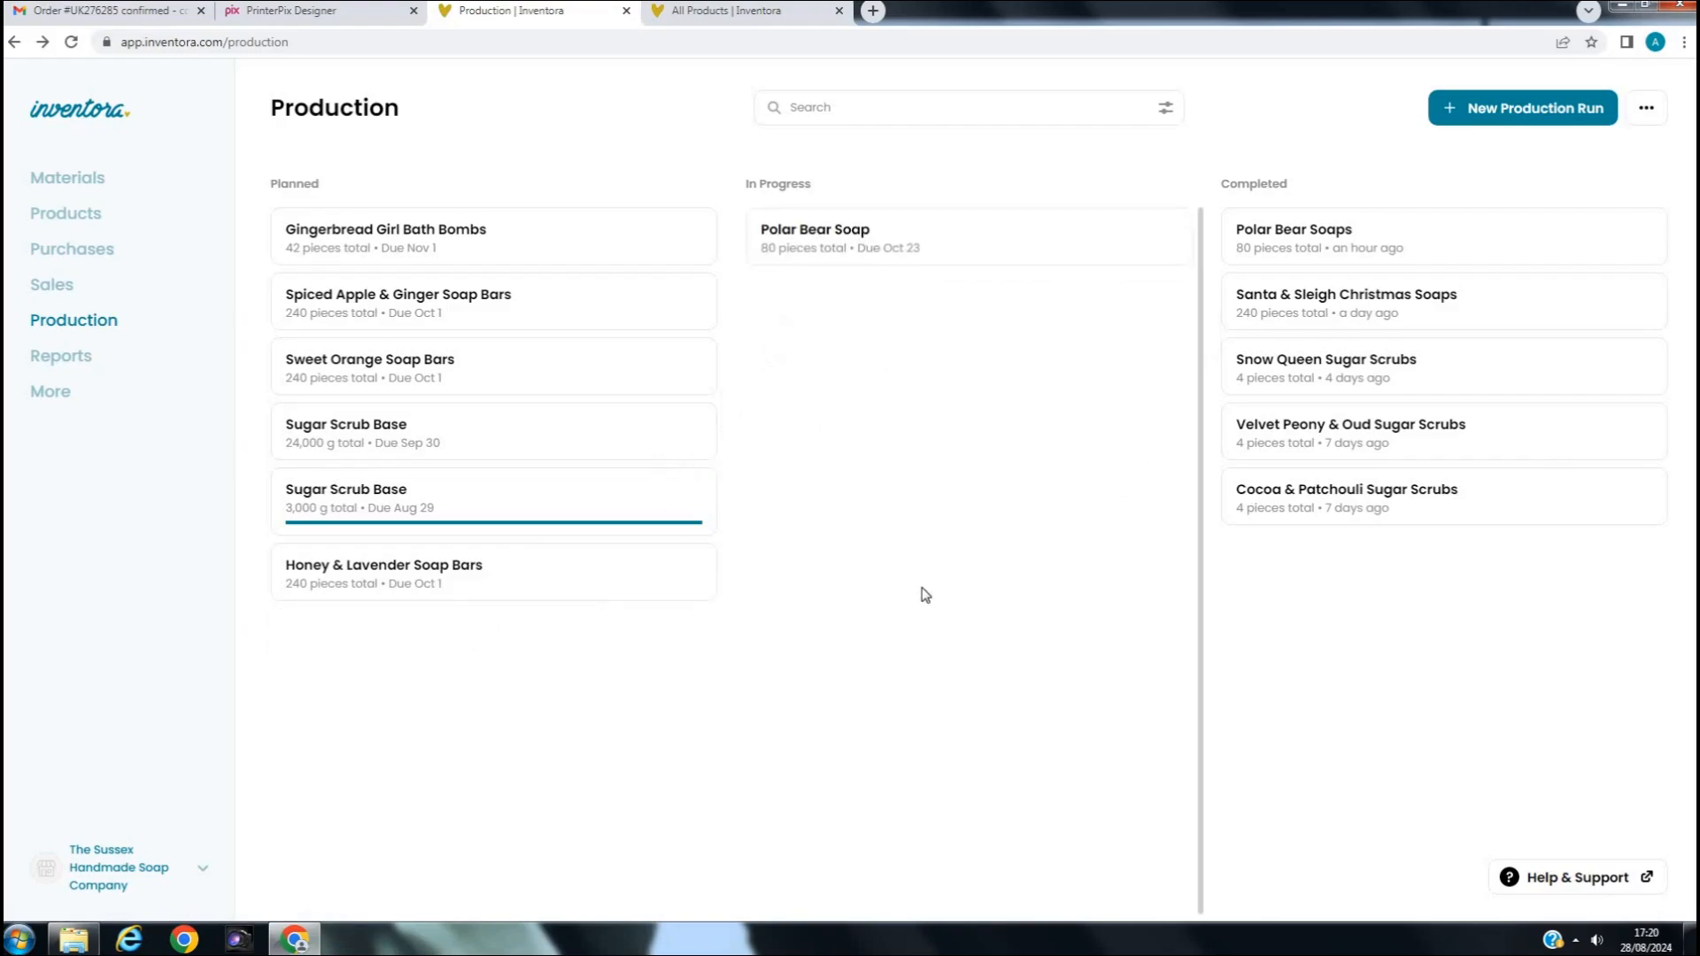
# Open the in-progress Polar Bear Soap run and assign lot P389965 to Coconut Oil and MKR178707 to Shea Butter
pyautogui.click(821, 253)
pyautogui.click(1069, 501)
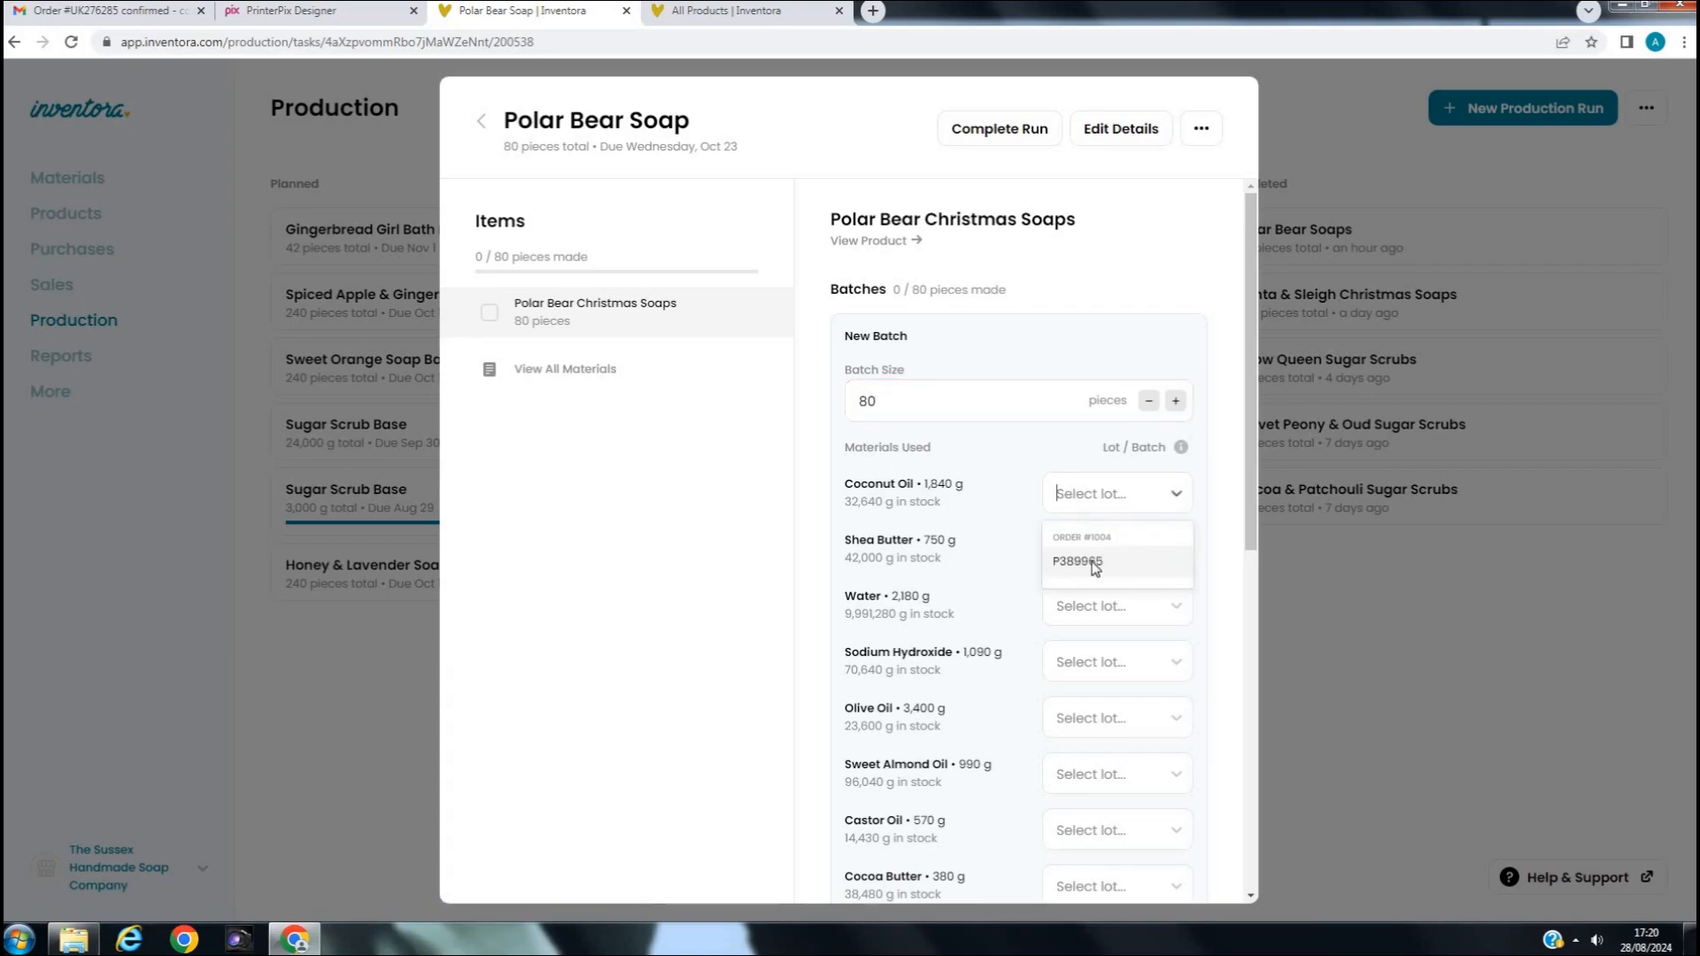
pyautogui.click(1090, 565)
pyautogui.scroll(-1, 1075, 478)
pyautogui.click(1076, 474)
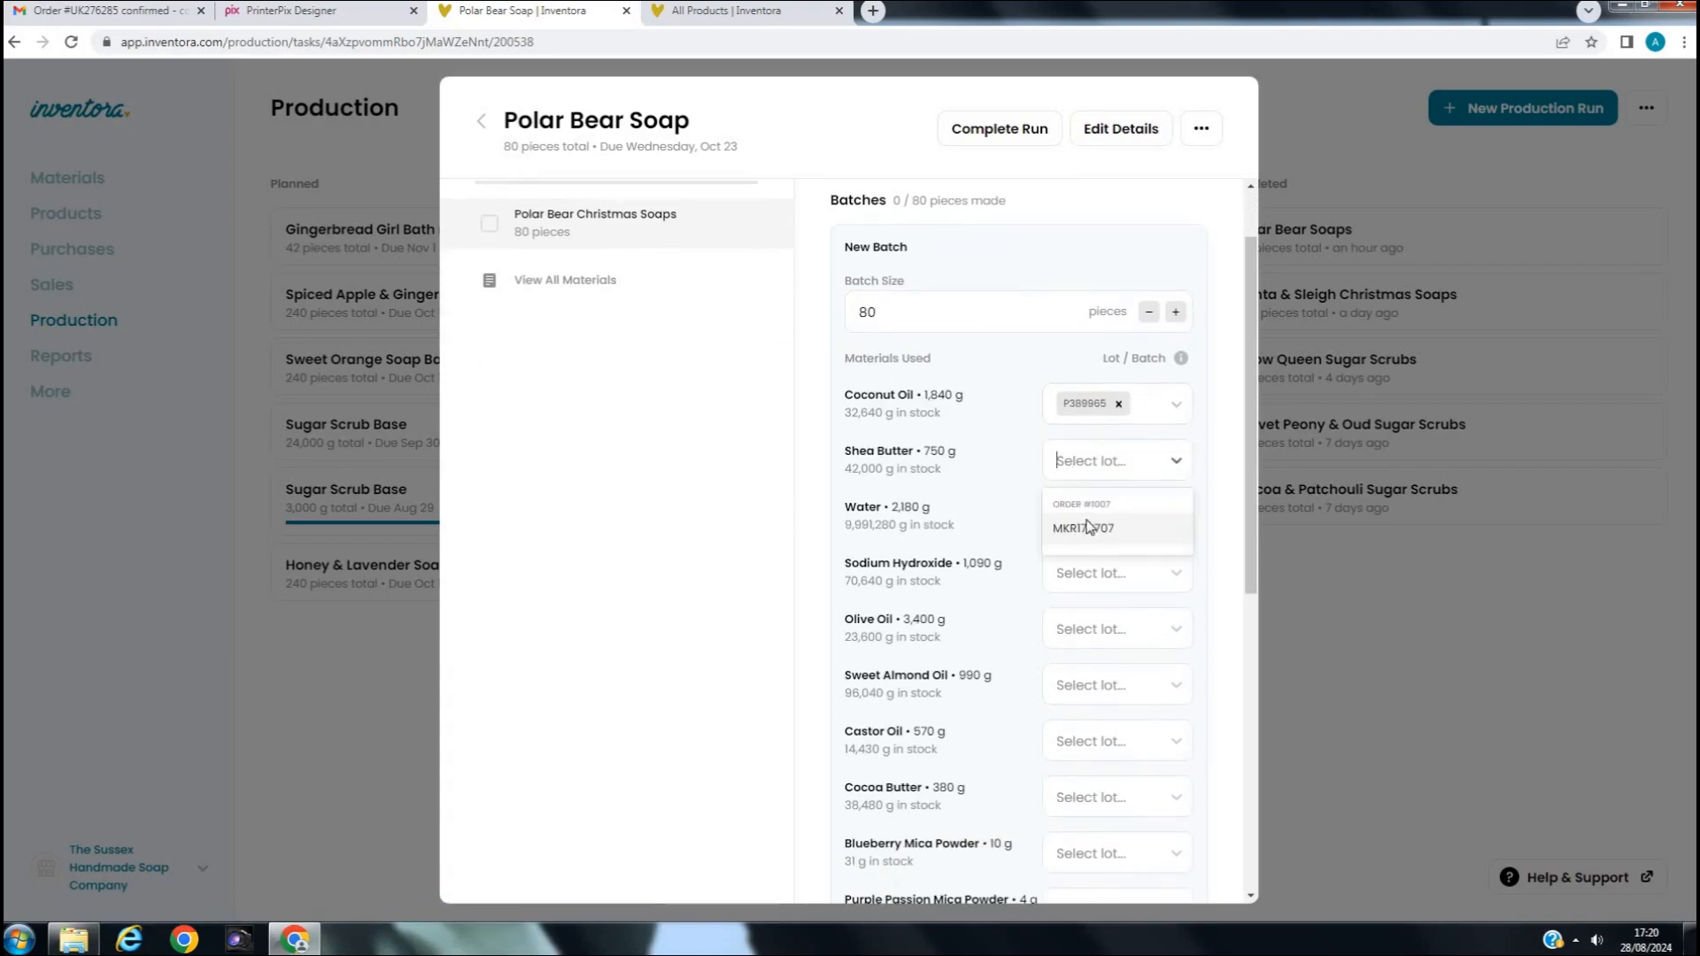
pyautogui.click(1089, 528)
pyautogui.click(1088, 531)
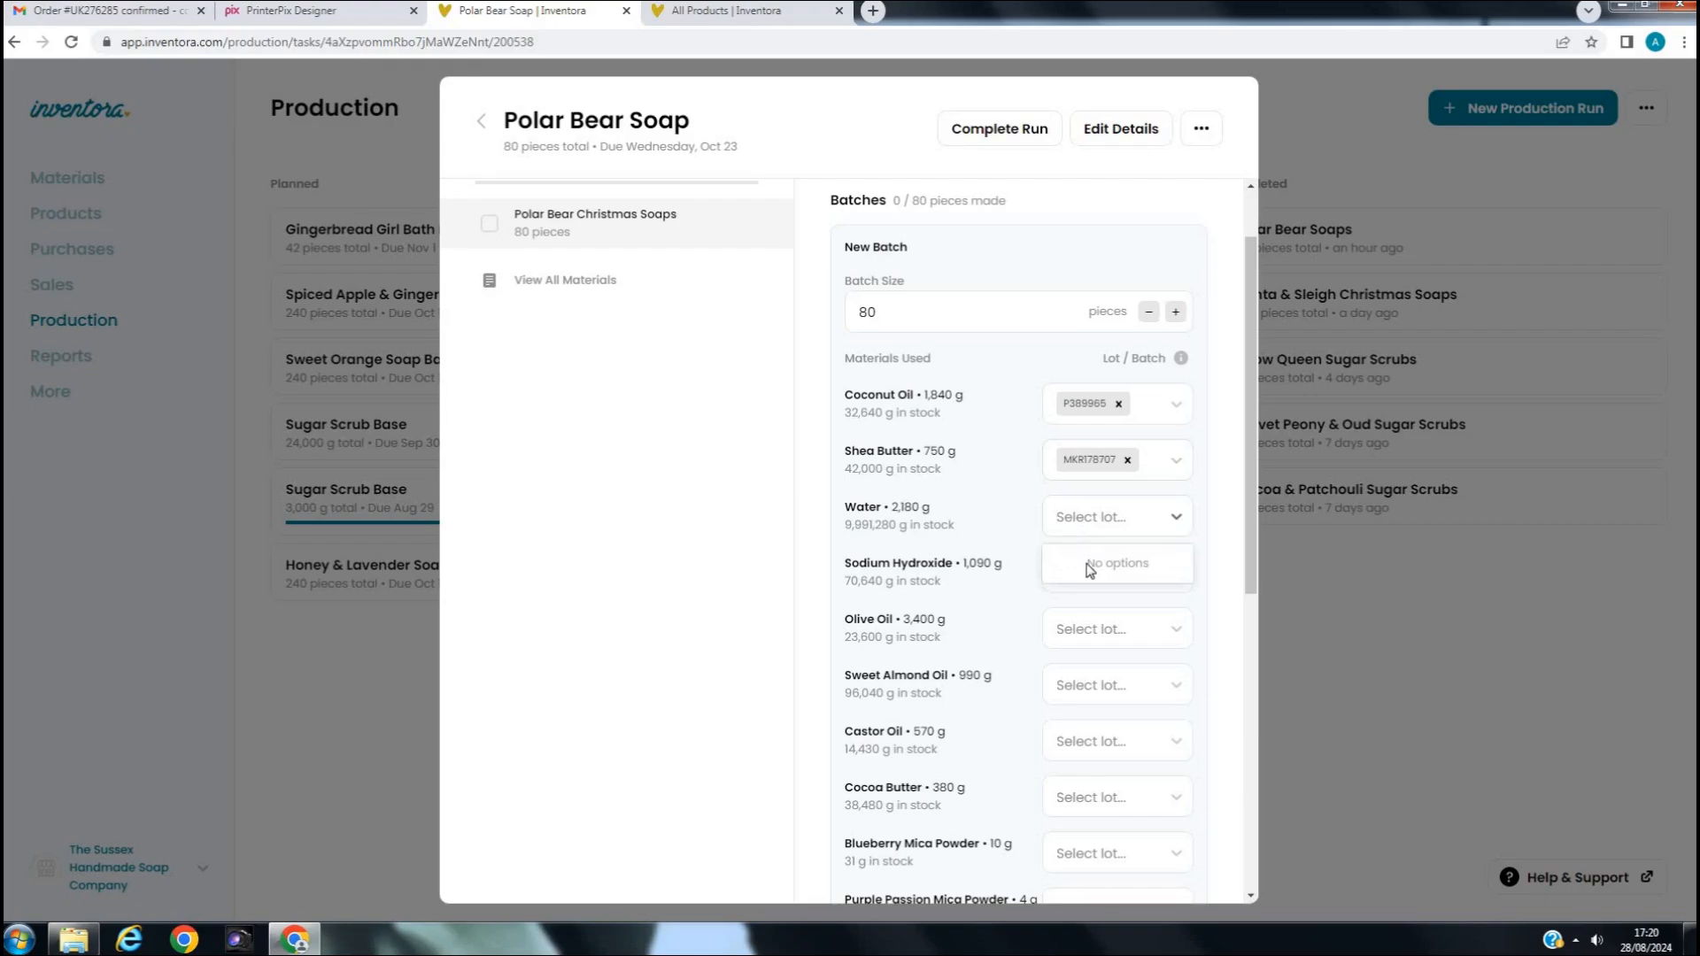
# Assign lots bl28837 to Sodium Hydroxide, 09224 to Olive Oil and 4545001 to Sweet Almond Oil
pyautogui.click(1084, 573)
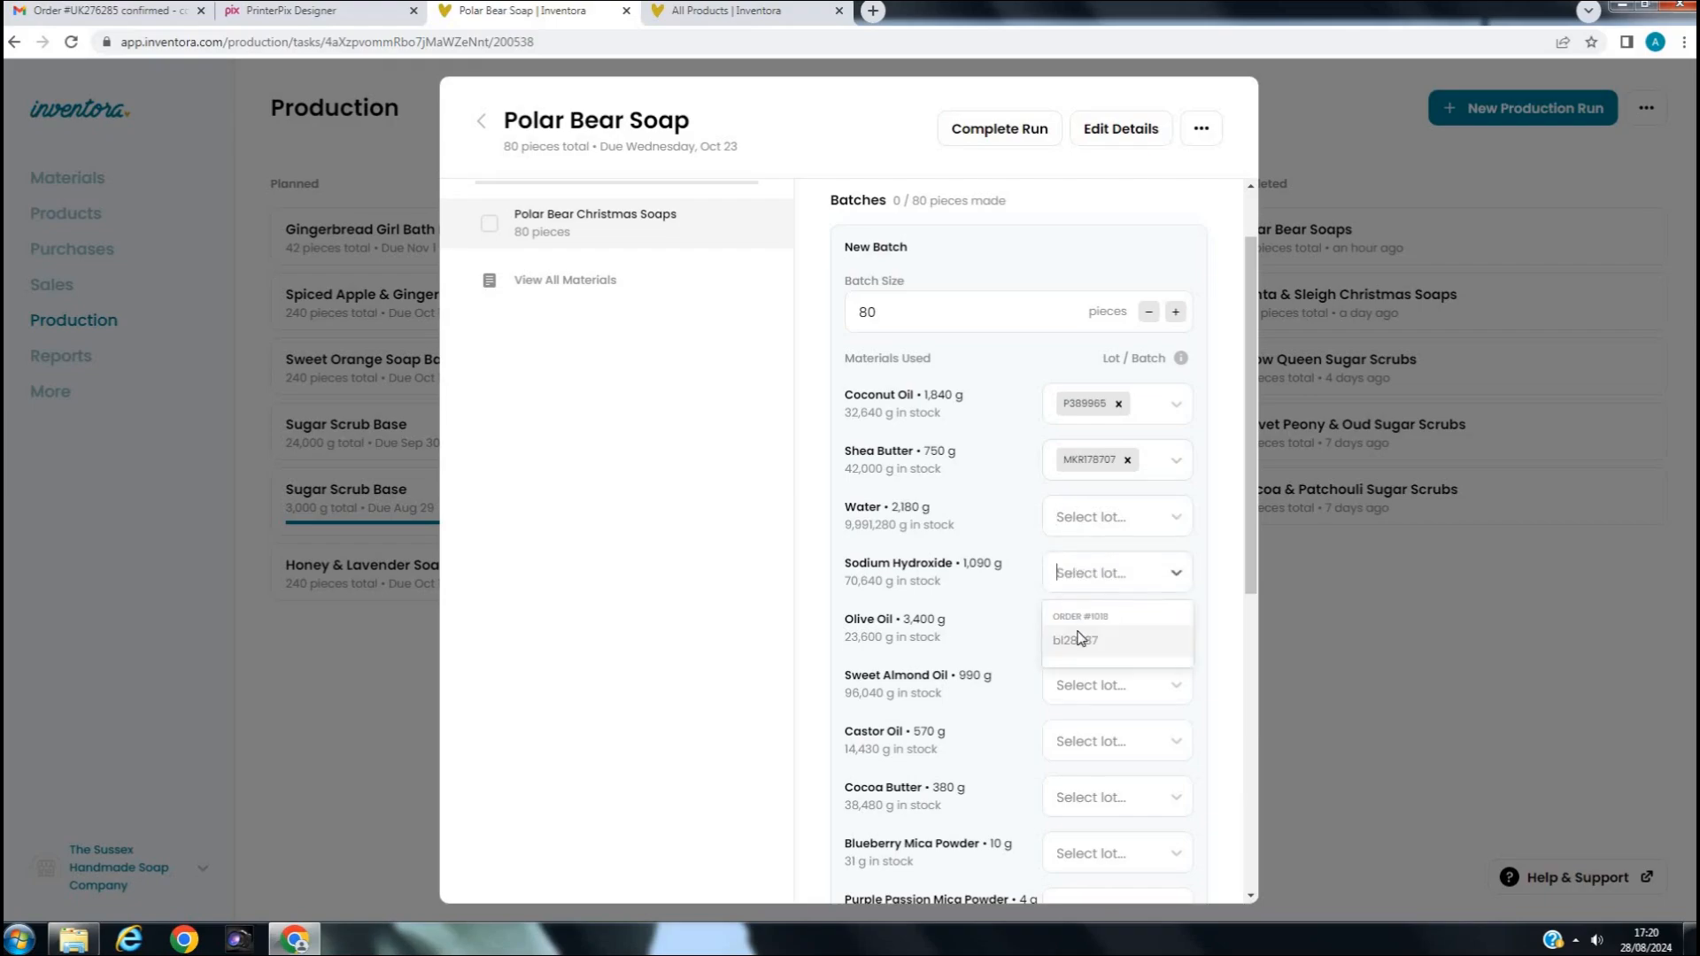
pyautogui.click(1078, 639)
pyautogui.click(1087, 630)
pyautogui.click(1076, 689)
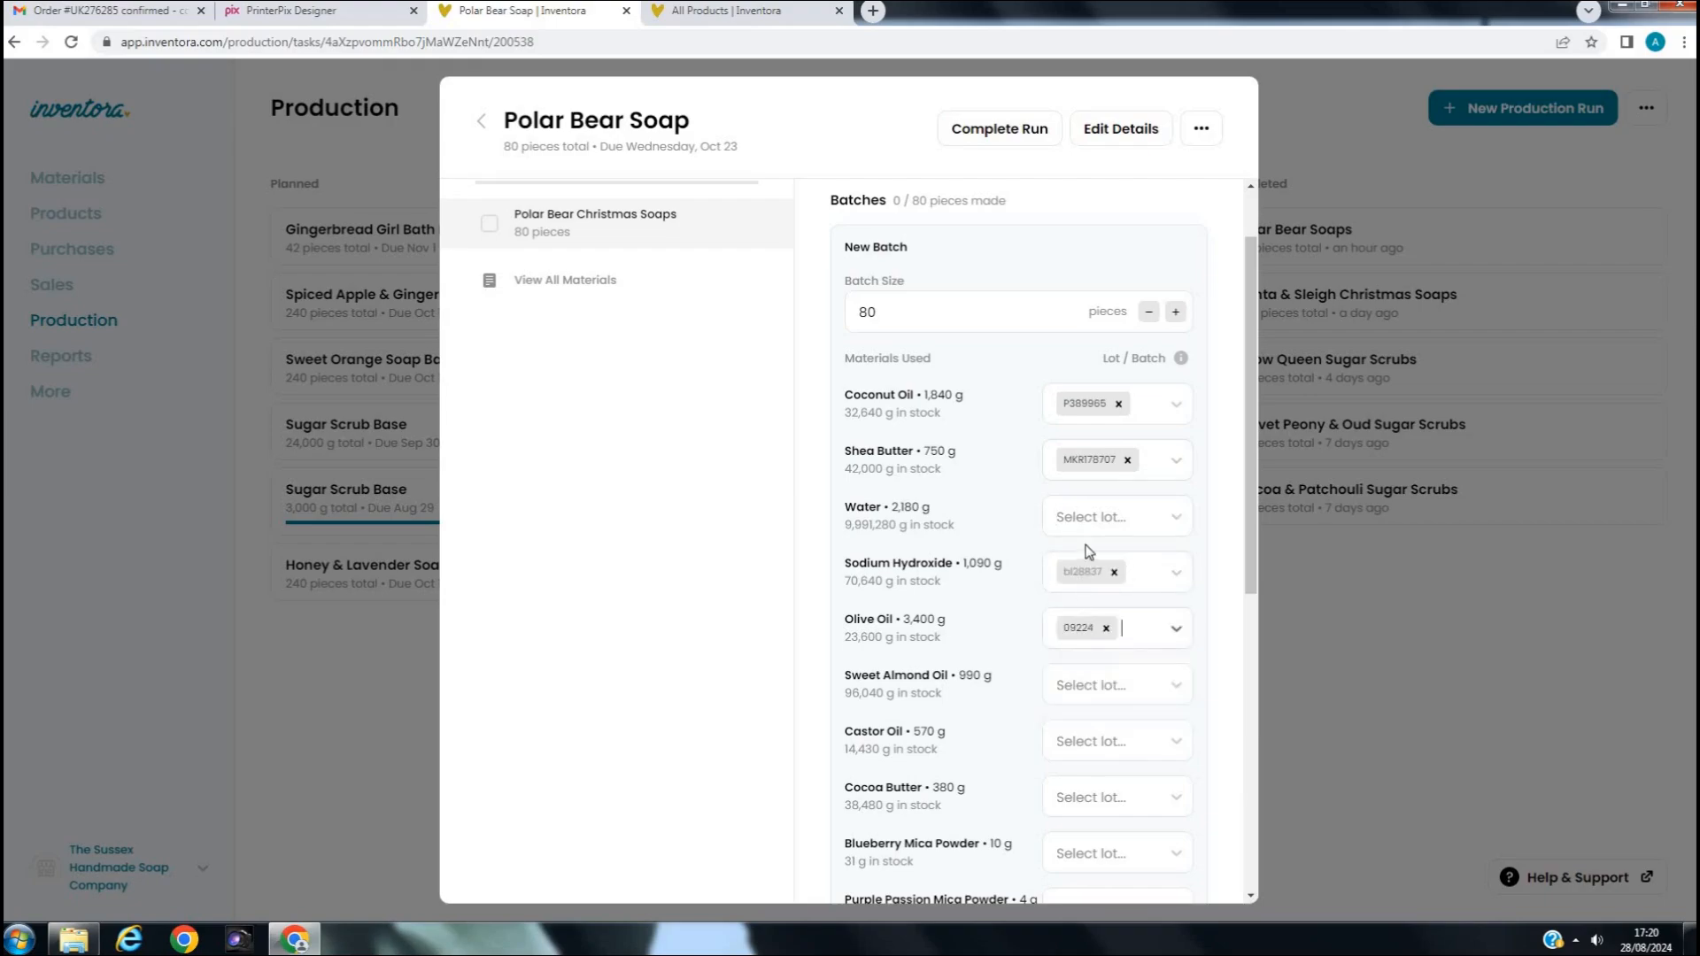
pyautogui.scroll(-1, 1089, 551)
pyautogui.click(1095, 595)
pyautogui.click(1083, 657)
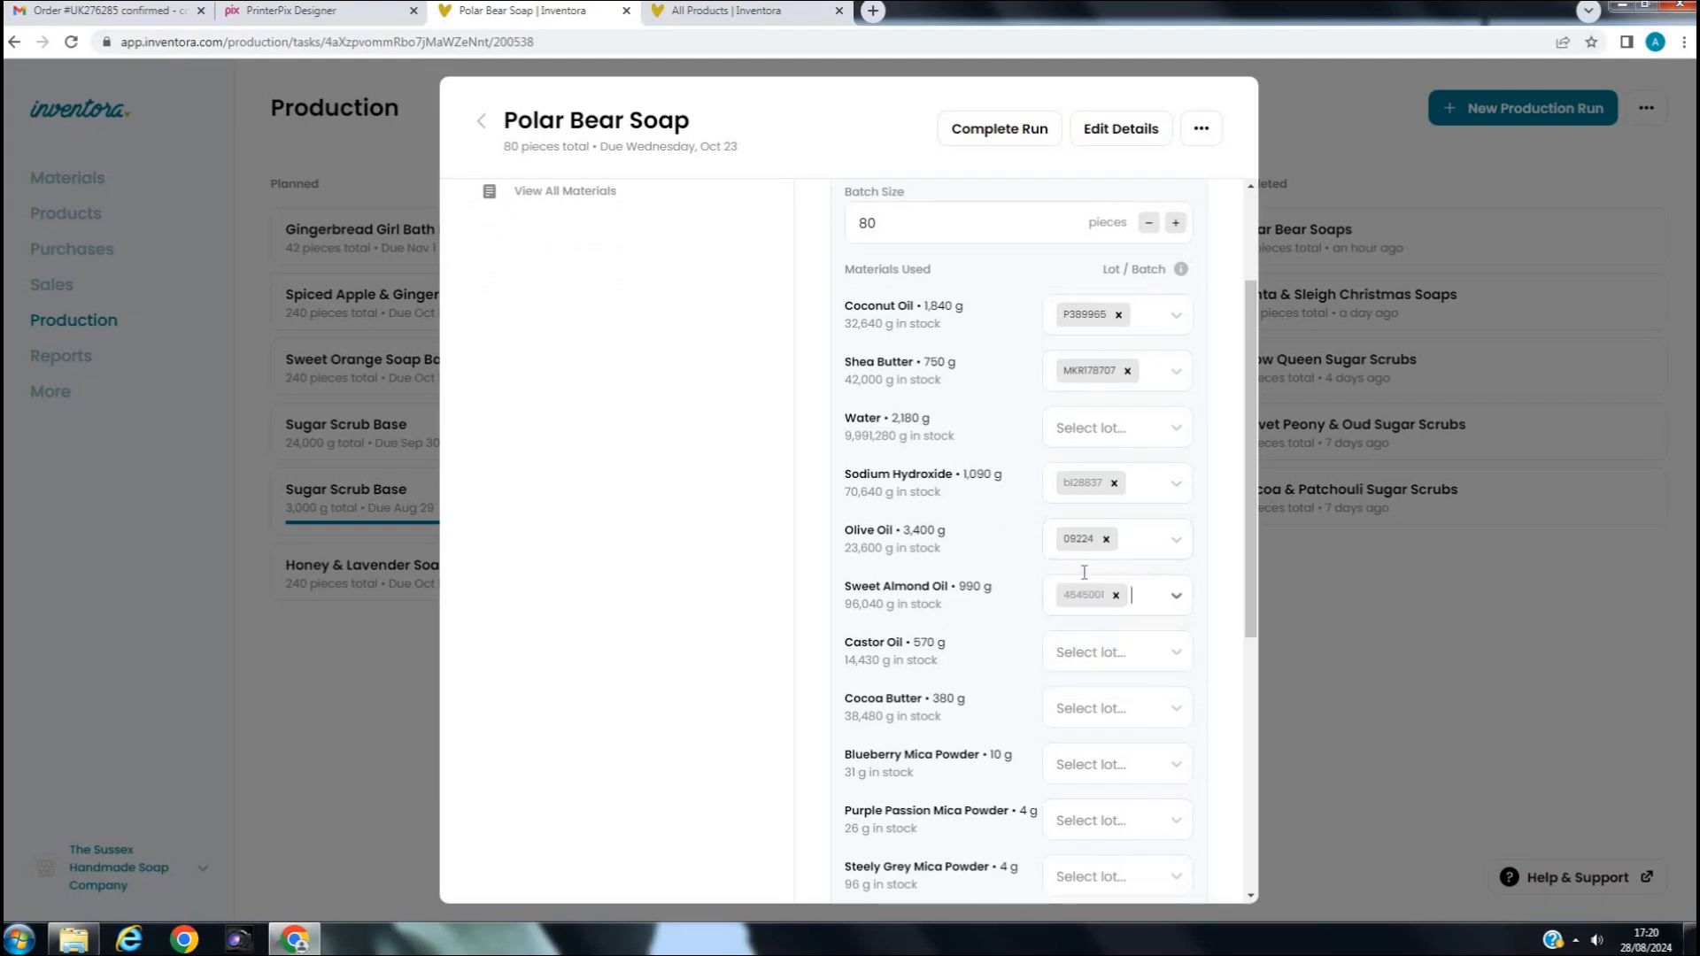
pyautogui.scroll(-1, 1085, 573)
pyautogui.click(1085, 571)
pyautogui.click(1082, 631)
pyautogui.click(1082, 624)
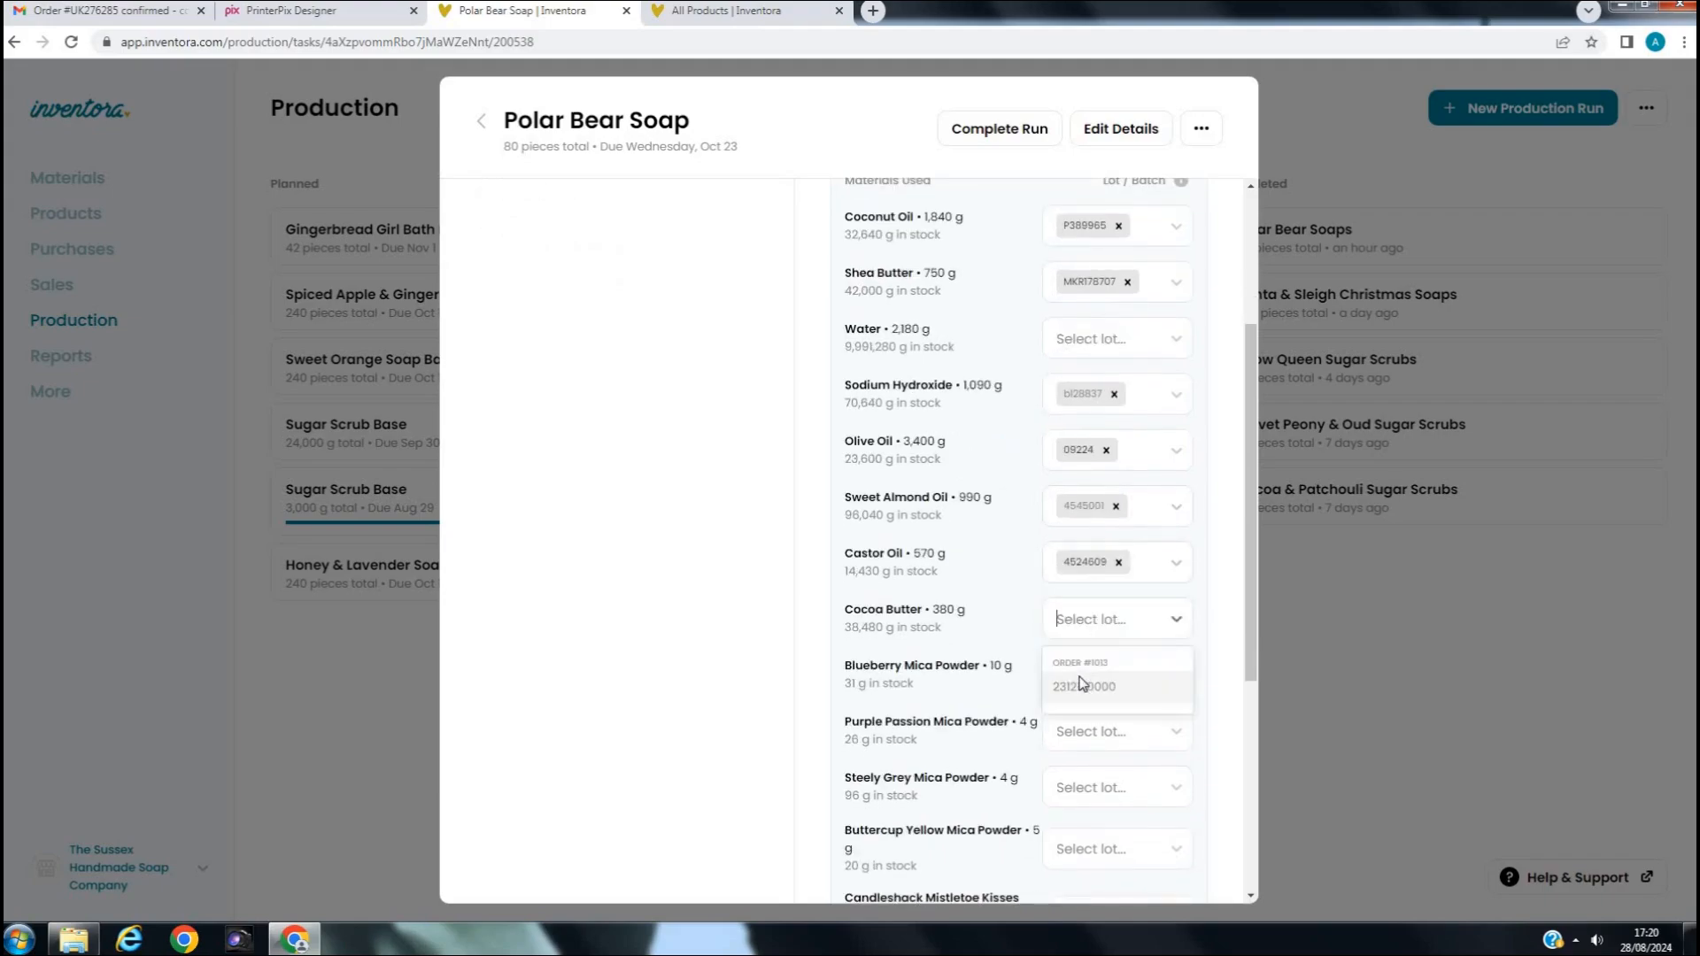
pyautogui.click(1082, 685)
pyautogui.click(1087, 677)
pyautogui.click(1085, 744)
pyautogui.scroll(-1, 1083, 649)
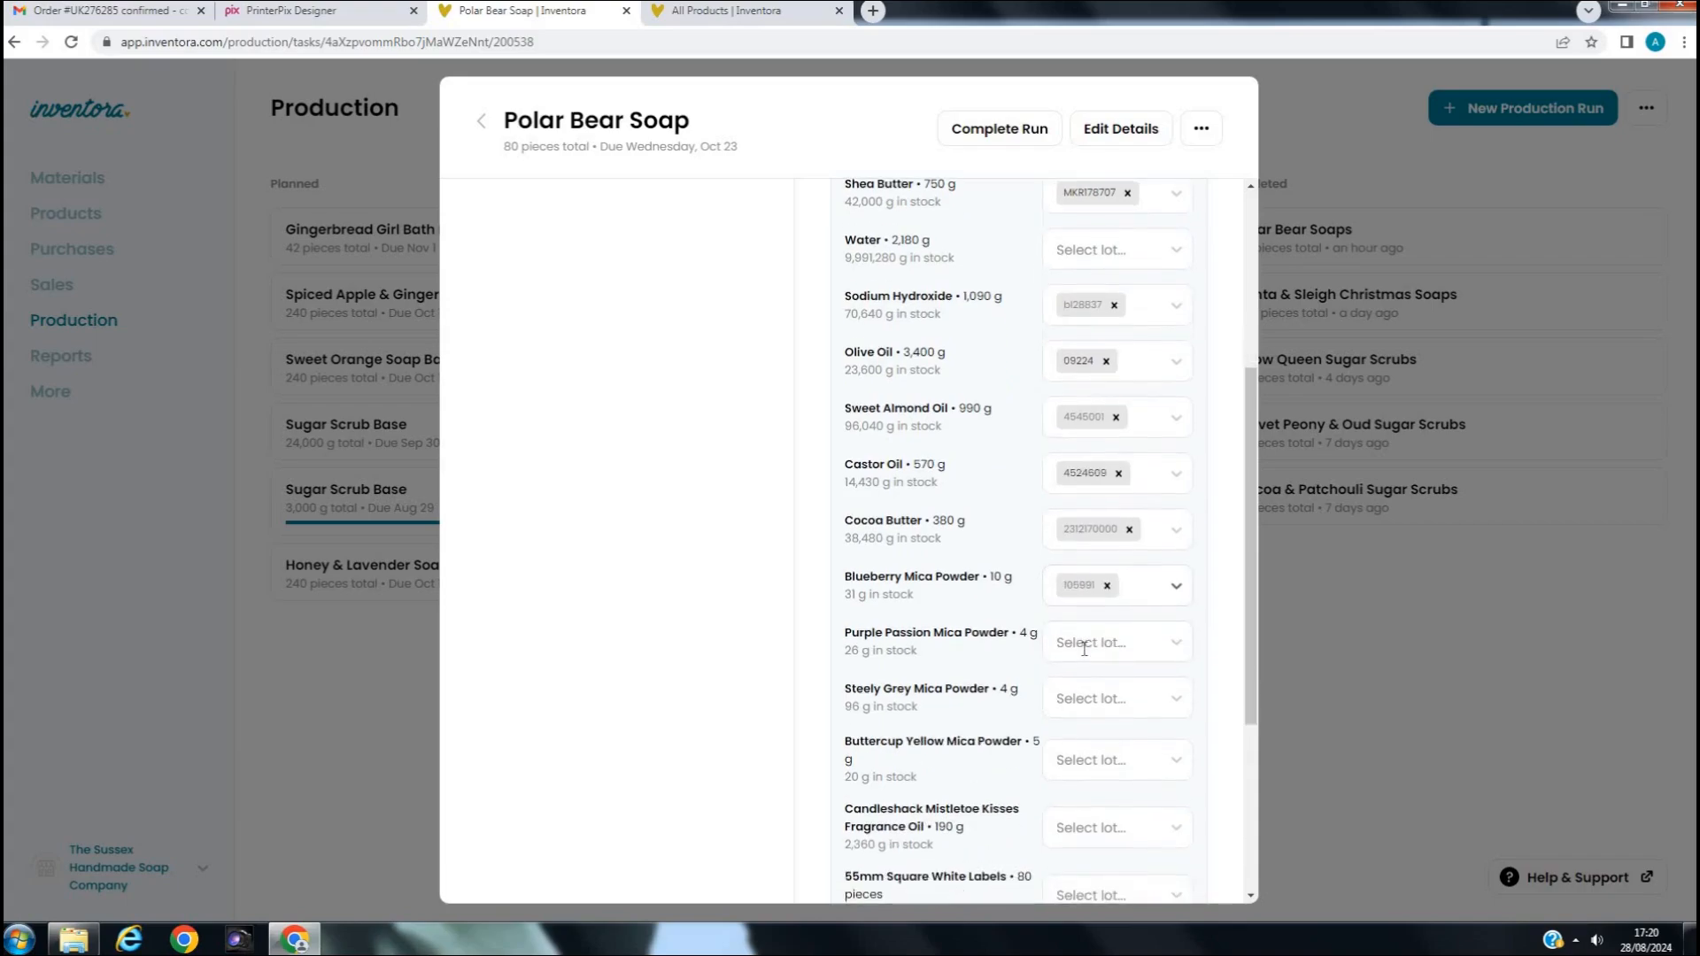
# Assign lots 23008 to Purple Passion, 136220 to Steely Grey and 54004 to Buttercup Yellow Mica Powder
pyautogui.click(1085, 649)
pyautogui.click(1082, 706)
pyautogui.click(1076, 699)
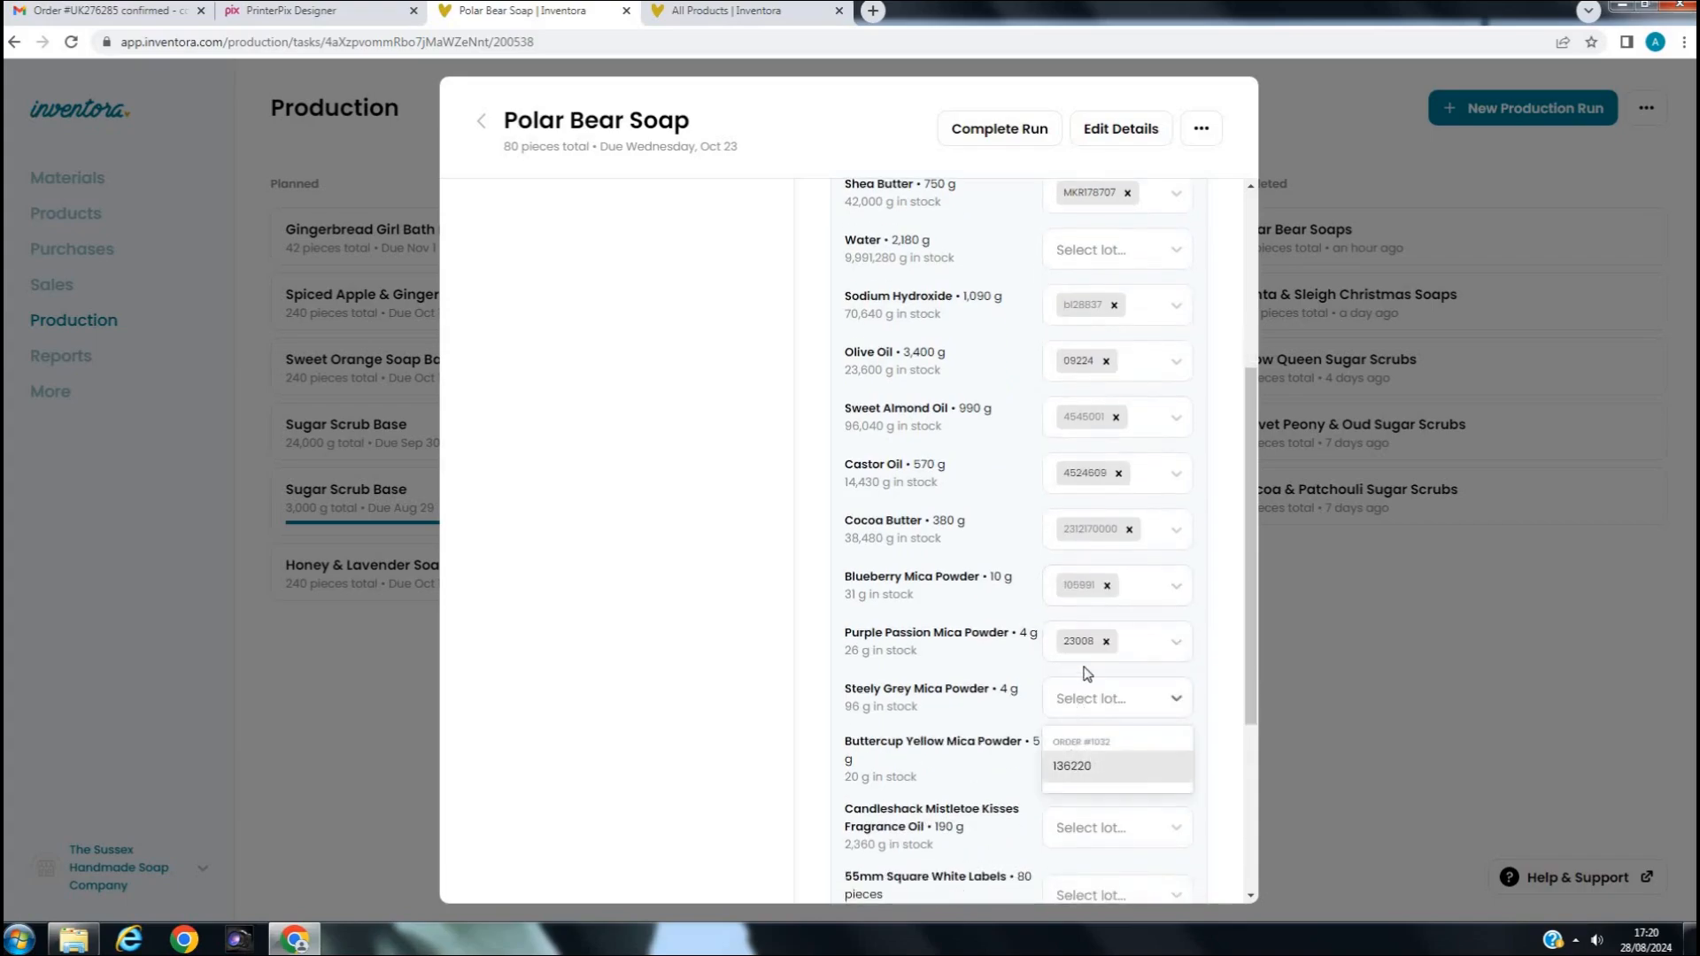
pyautogui.click(1076, 766)
pyautogui.scroll(-1, 1082, 673)
pyautogui.click(1087, 681)
pyautogui.click(1082, 739)
pyautogui.scroll(-1, 1084, 669)
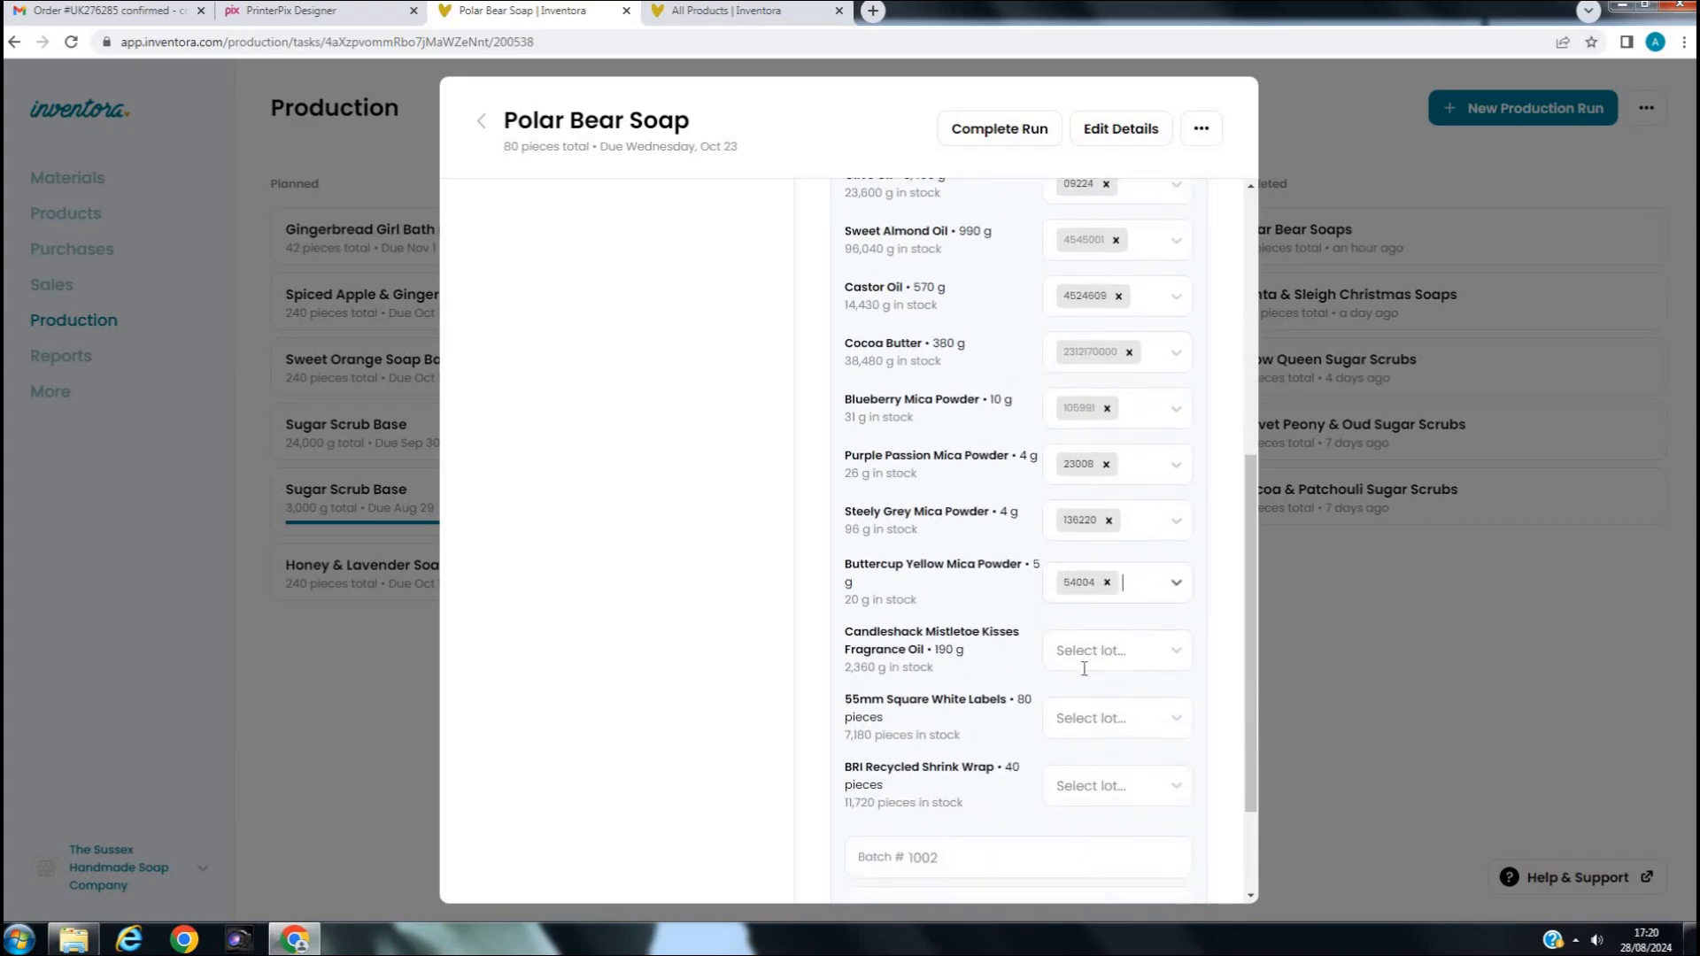
# Assign lot 177625 to the Candleshack Mistletoe Kisses Fragrance Oil
pyautogui.click(1084, 668)
pyautogui.click(1075, 699)
pyautogui.scroll(-2, 1054, 686)
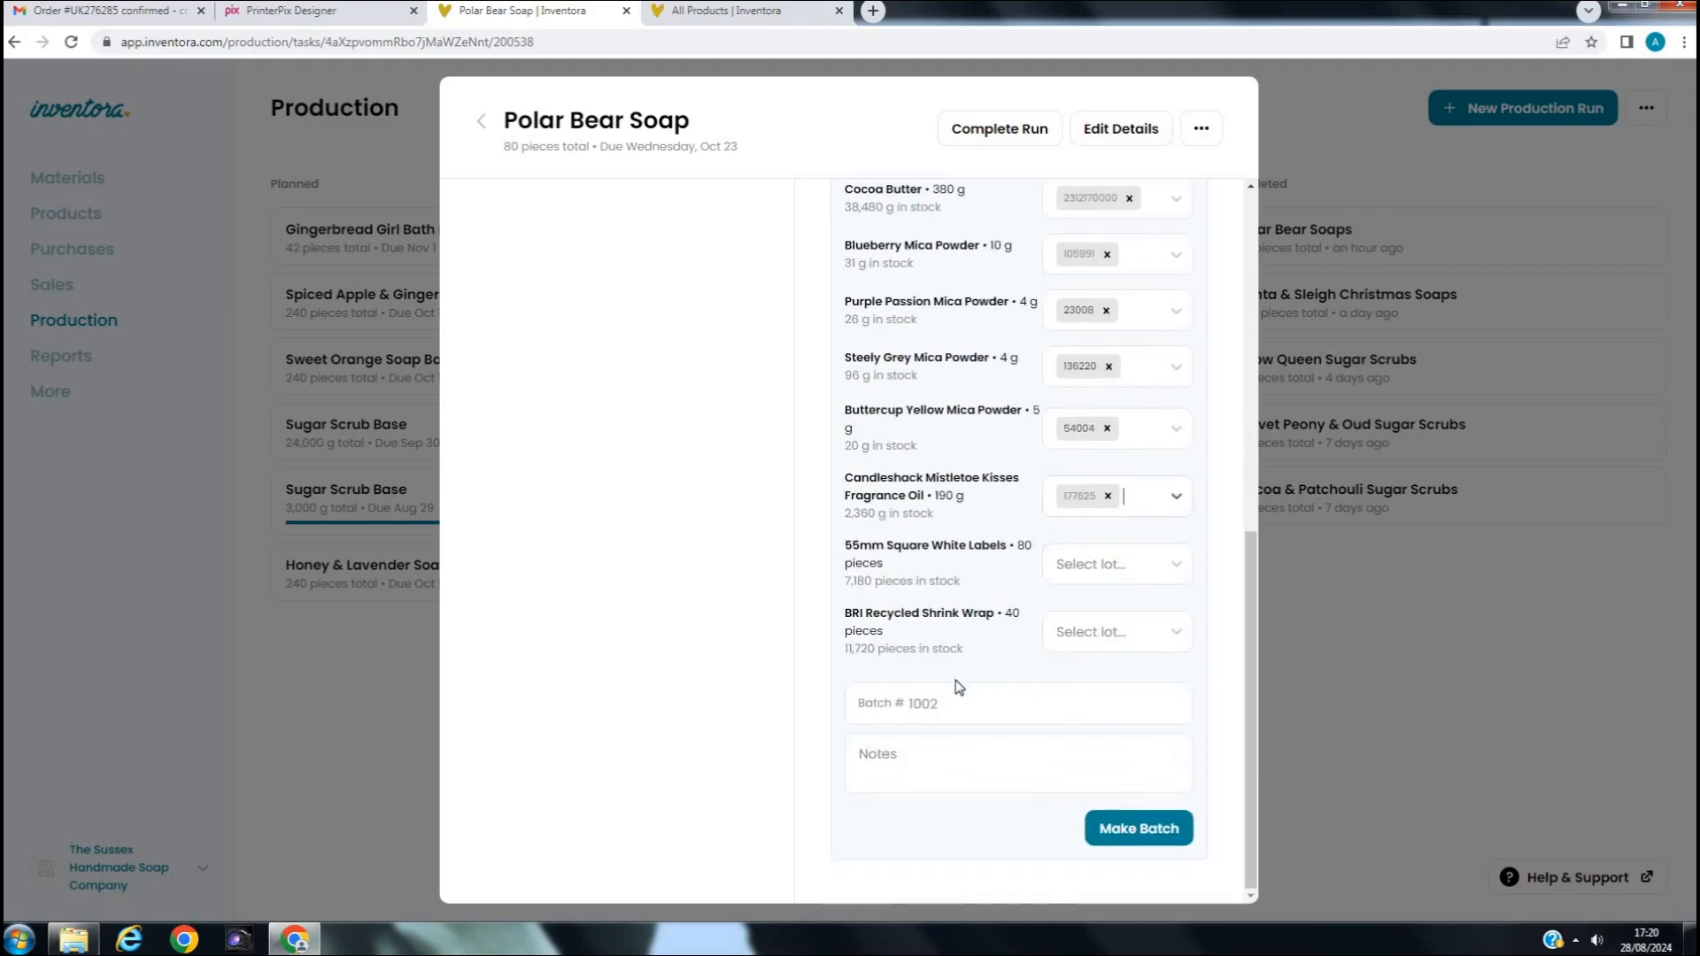
# Make the batch with batch number 290824PB, complete the Polar Bear Soap production run and close its details
pyautogui.click(963, 698)
pyautogui.write('290824PB')
pyautogui.click(1114, 829)
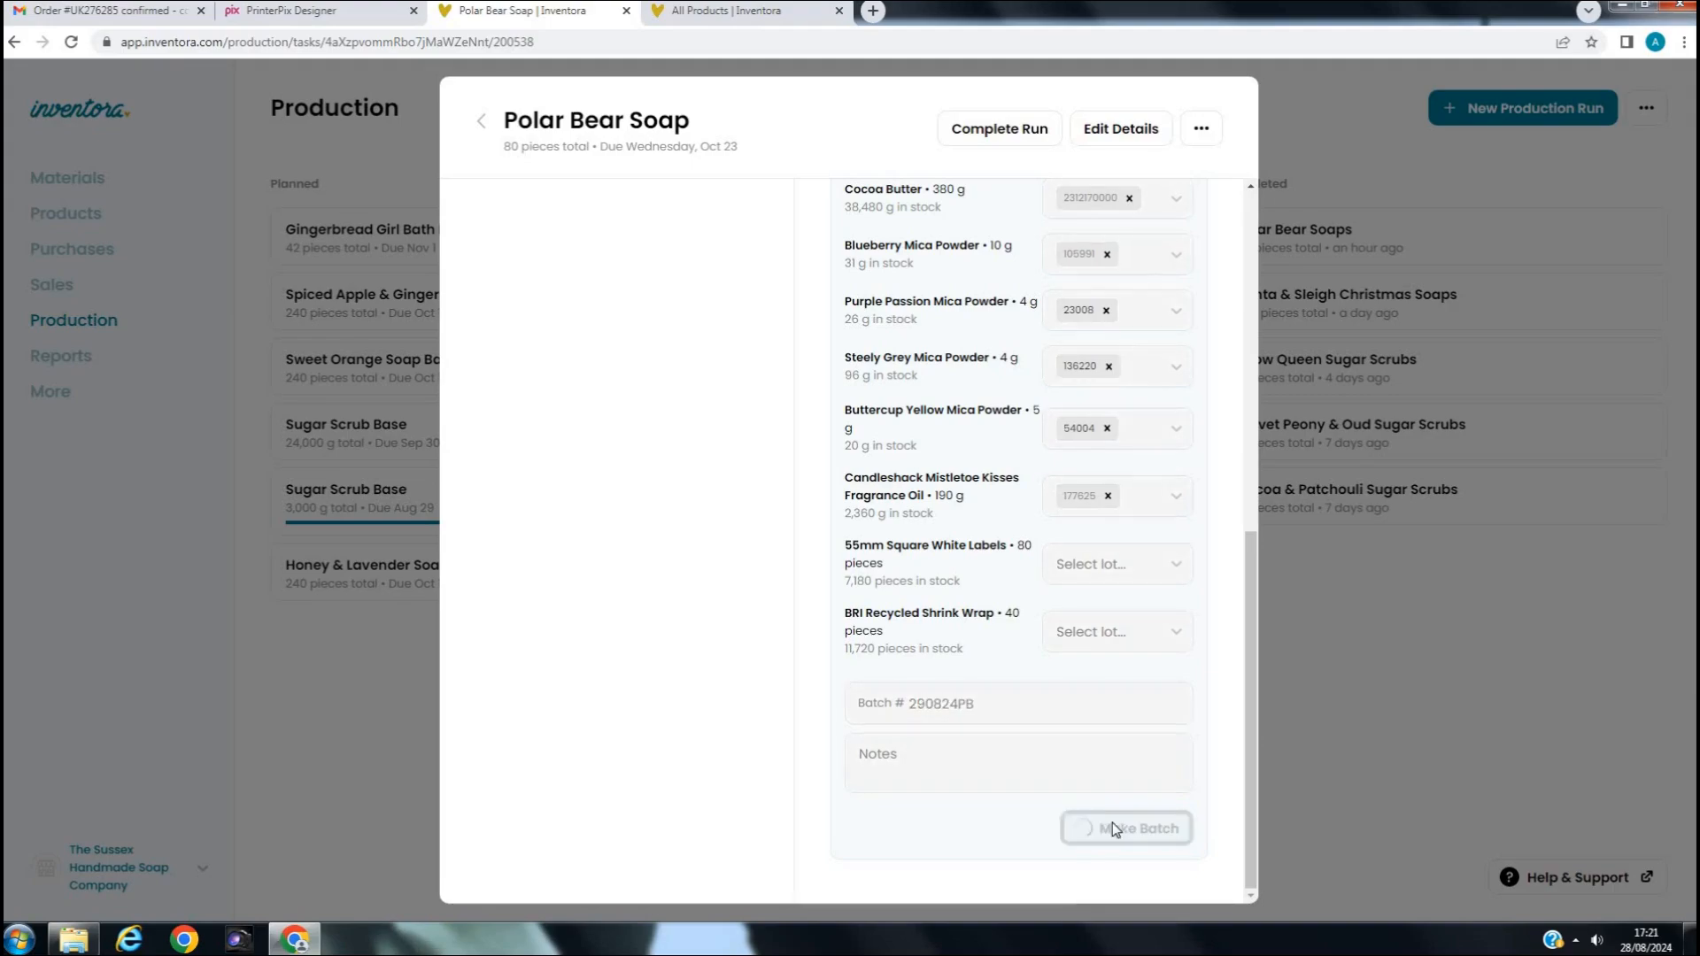
pyautogui.click(989, 131)
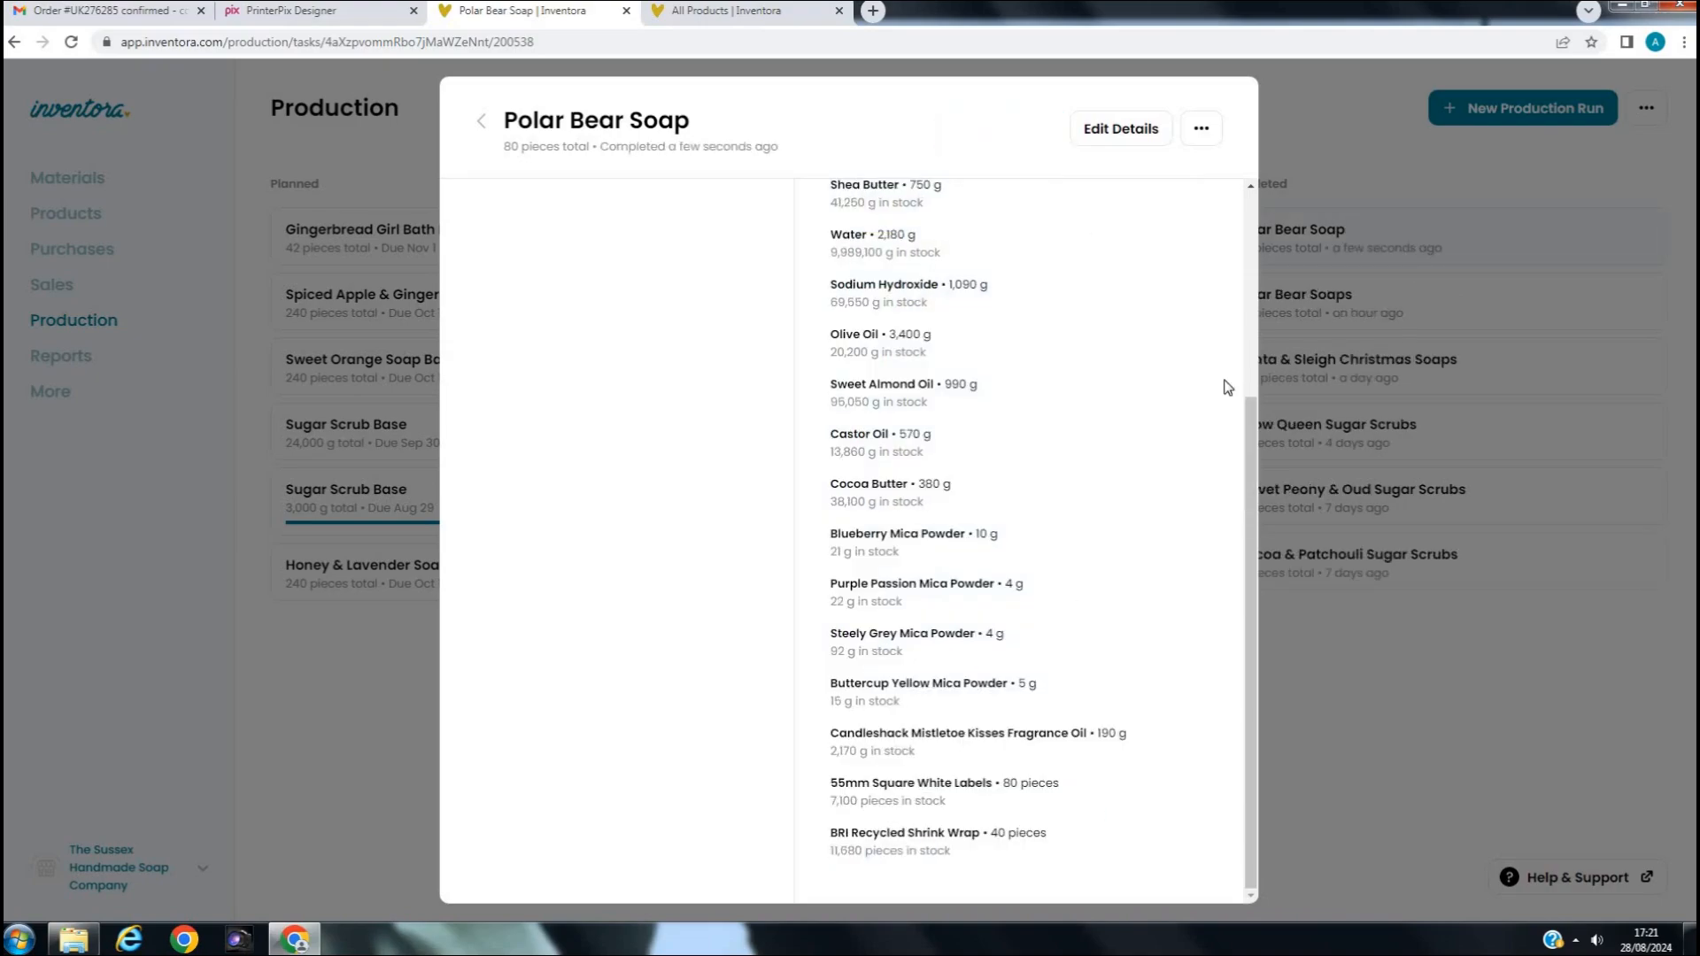
pyautogui.click(1425, 635)
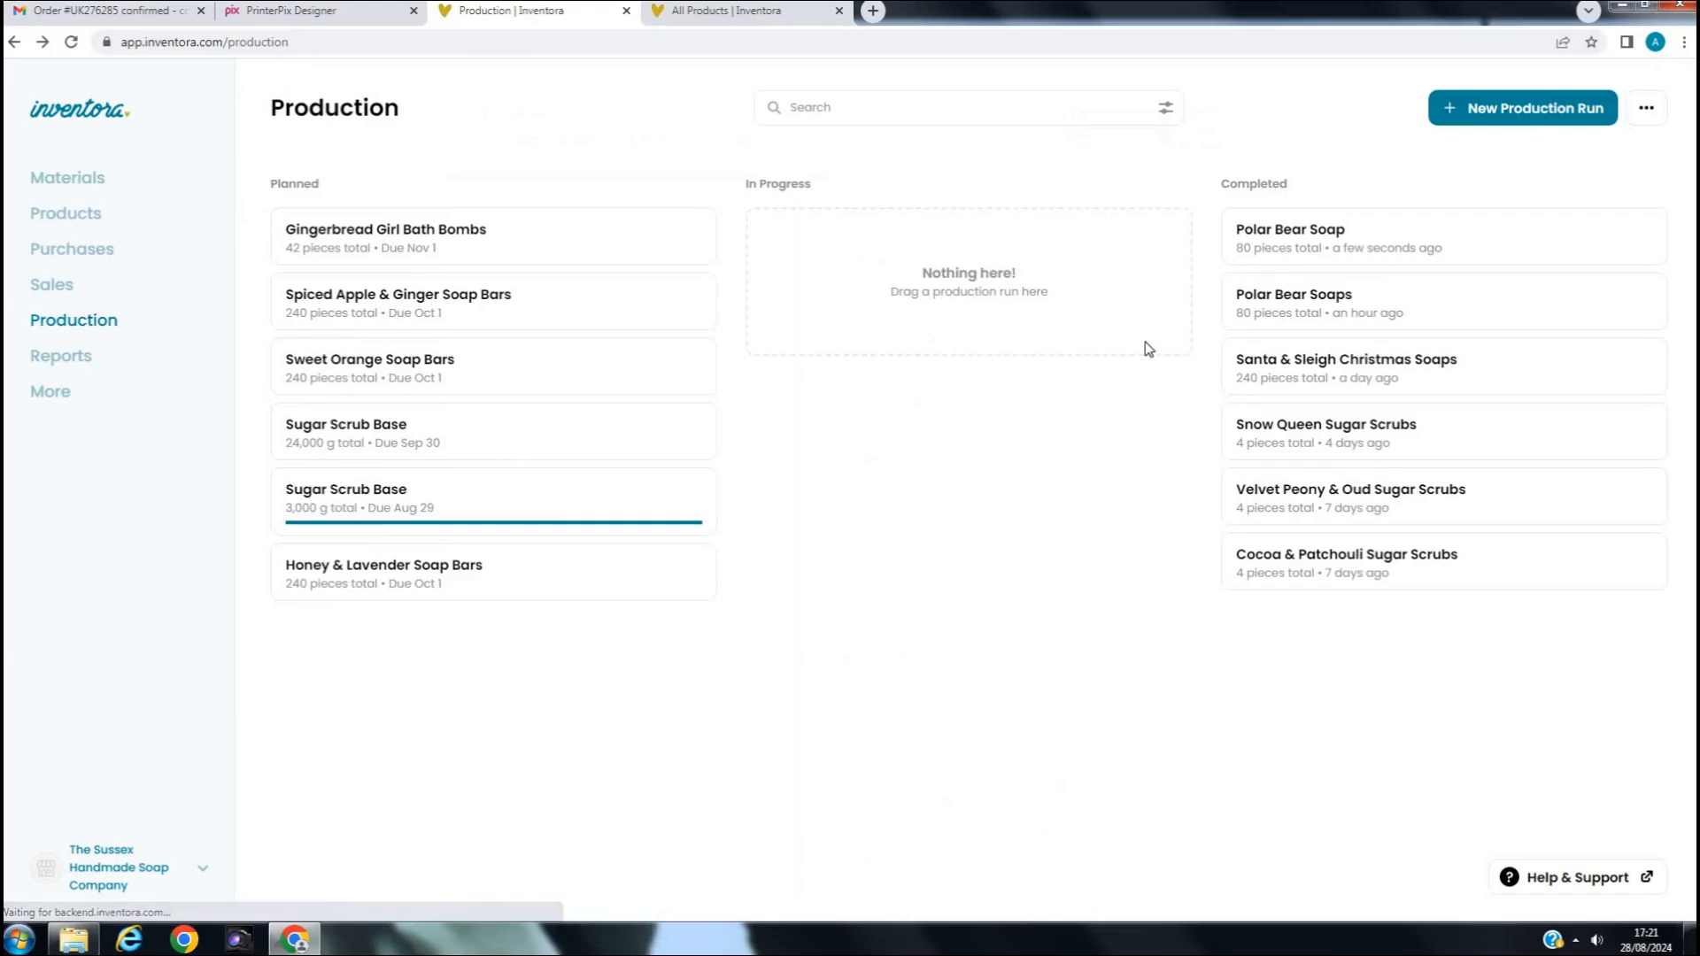
# Examine batch 290824PB of the completed Polar Bear Soap run, checking its unit cost and the material lots used
pyautogui.click(1279, 241)
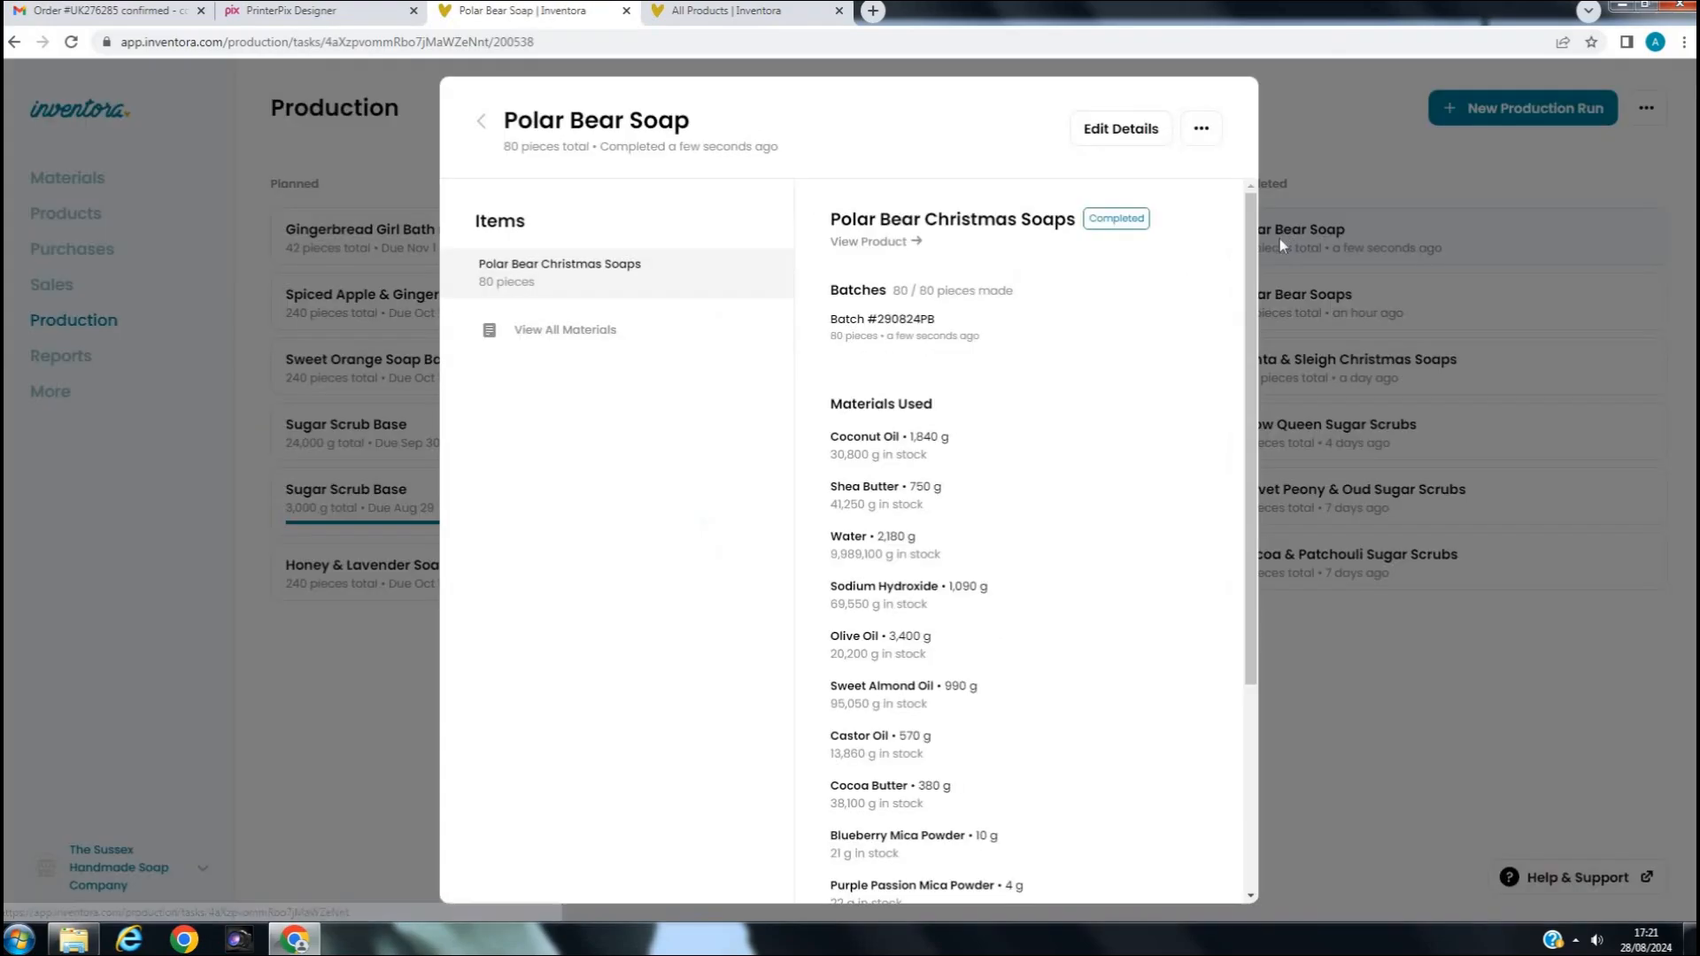
pyautogui.click(909, 329)
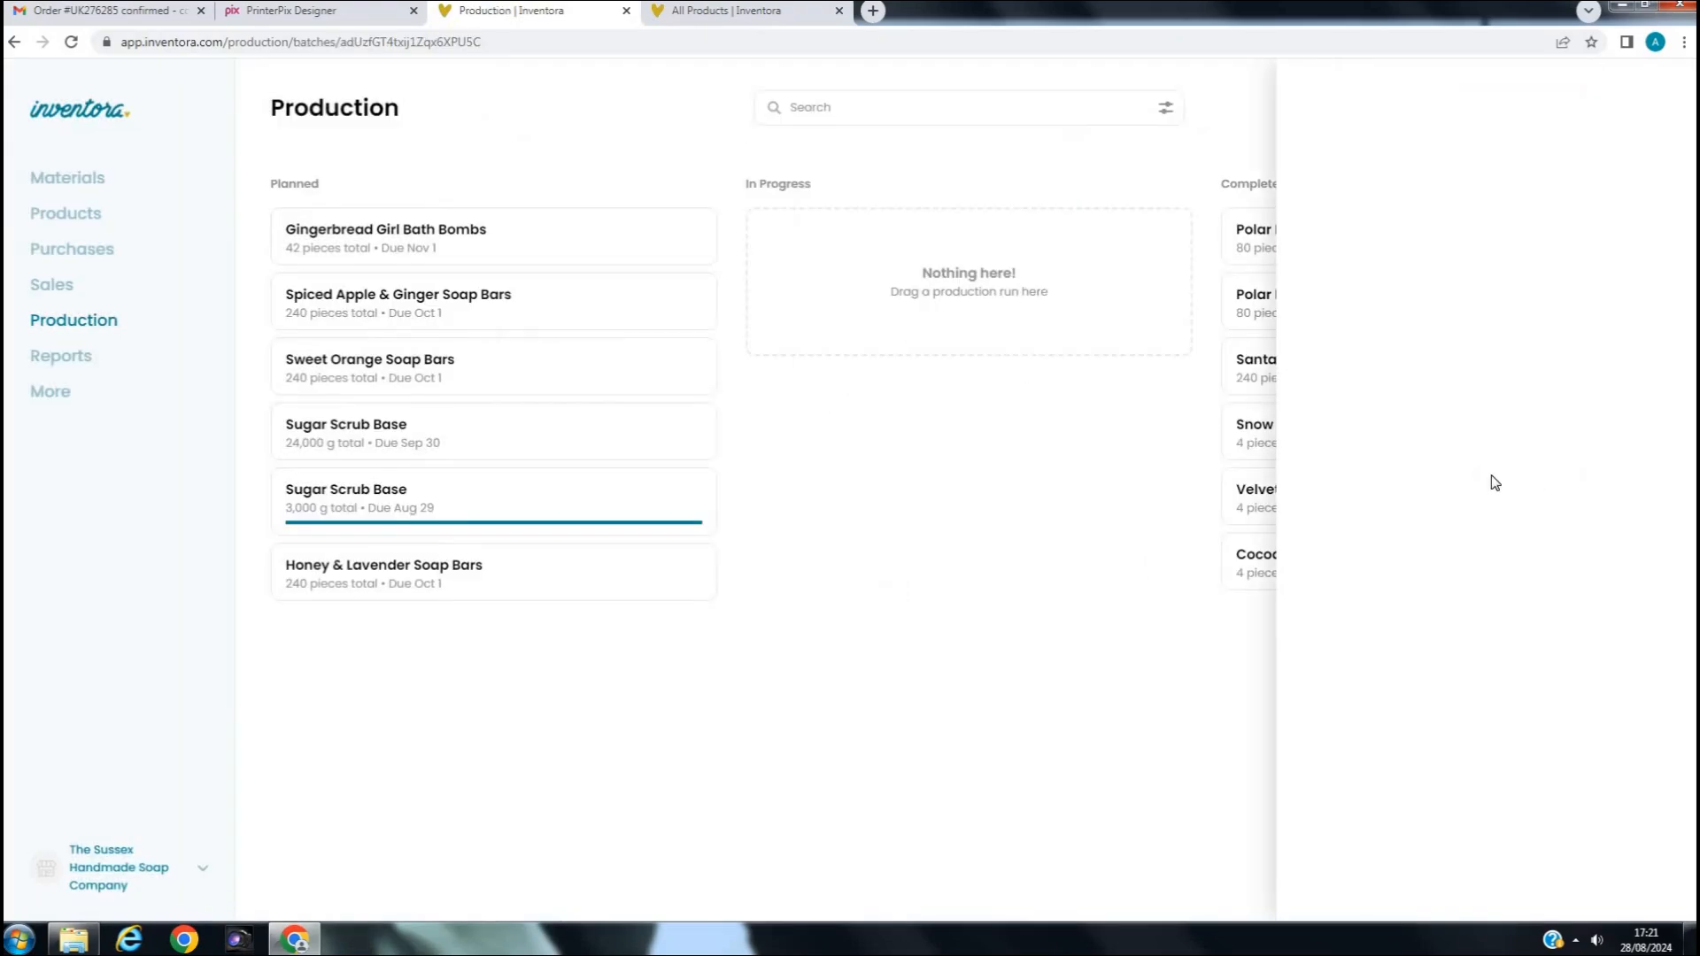
pyautogui.scroll(-1, 1381, 452)
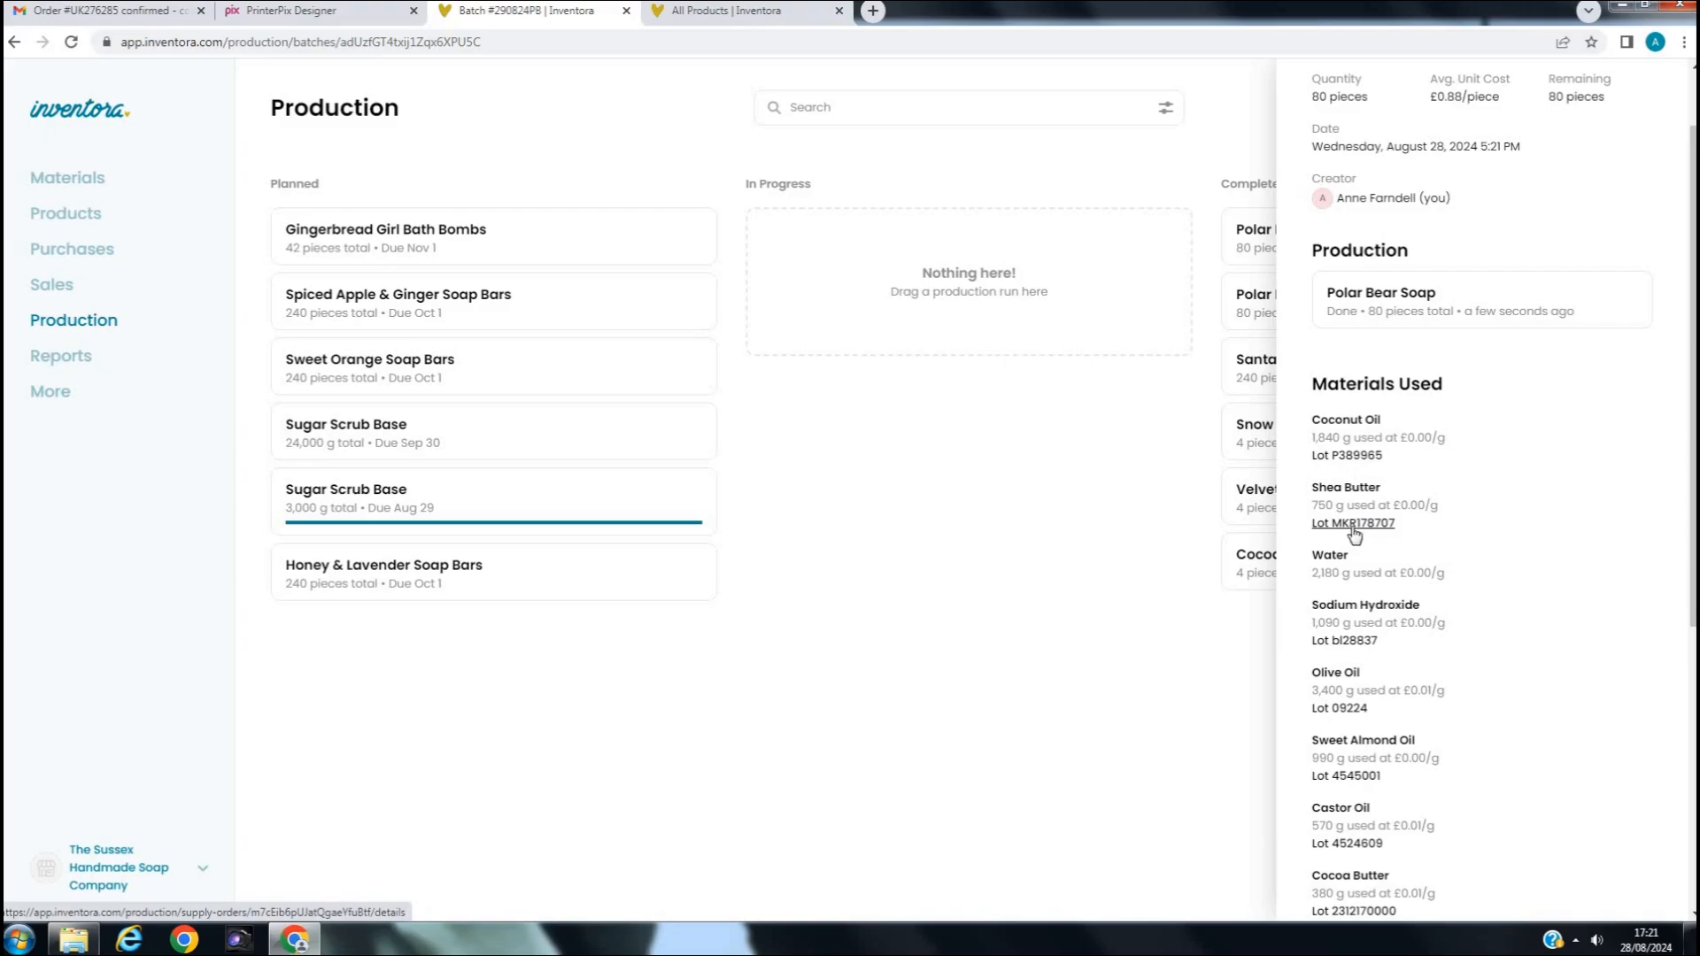
pyautogui.scroll(-2, 1408, 514)
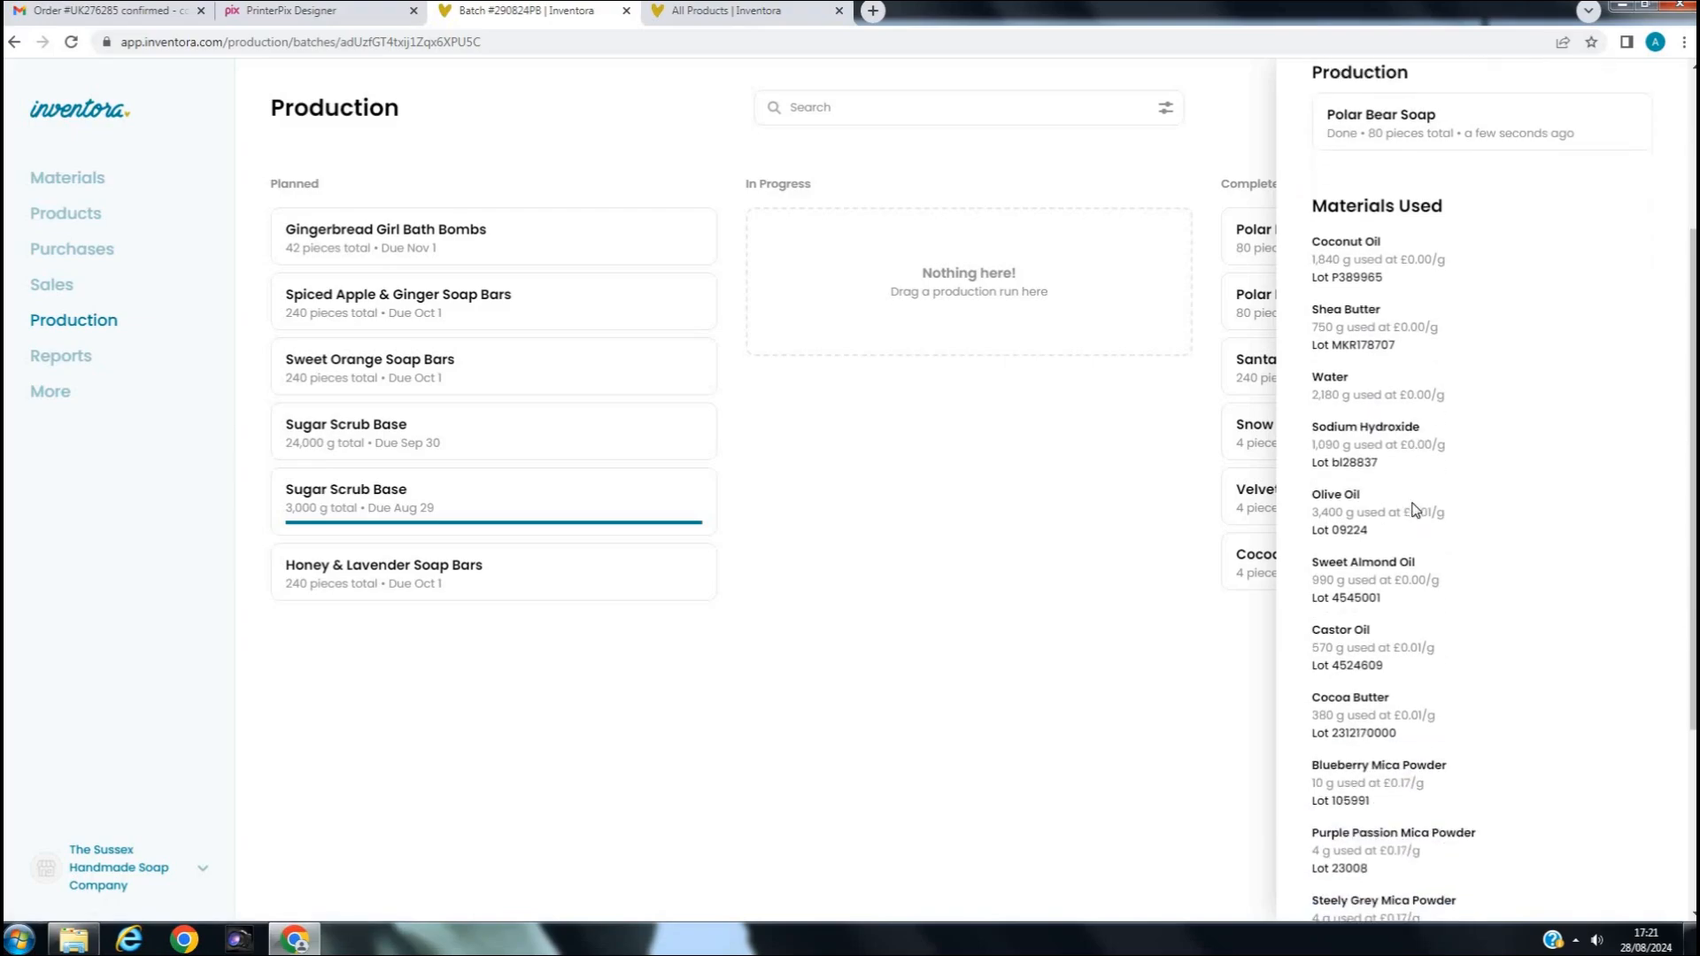
pyautogui.scroll(-3, 1414, 510)
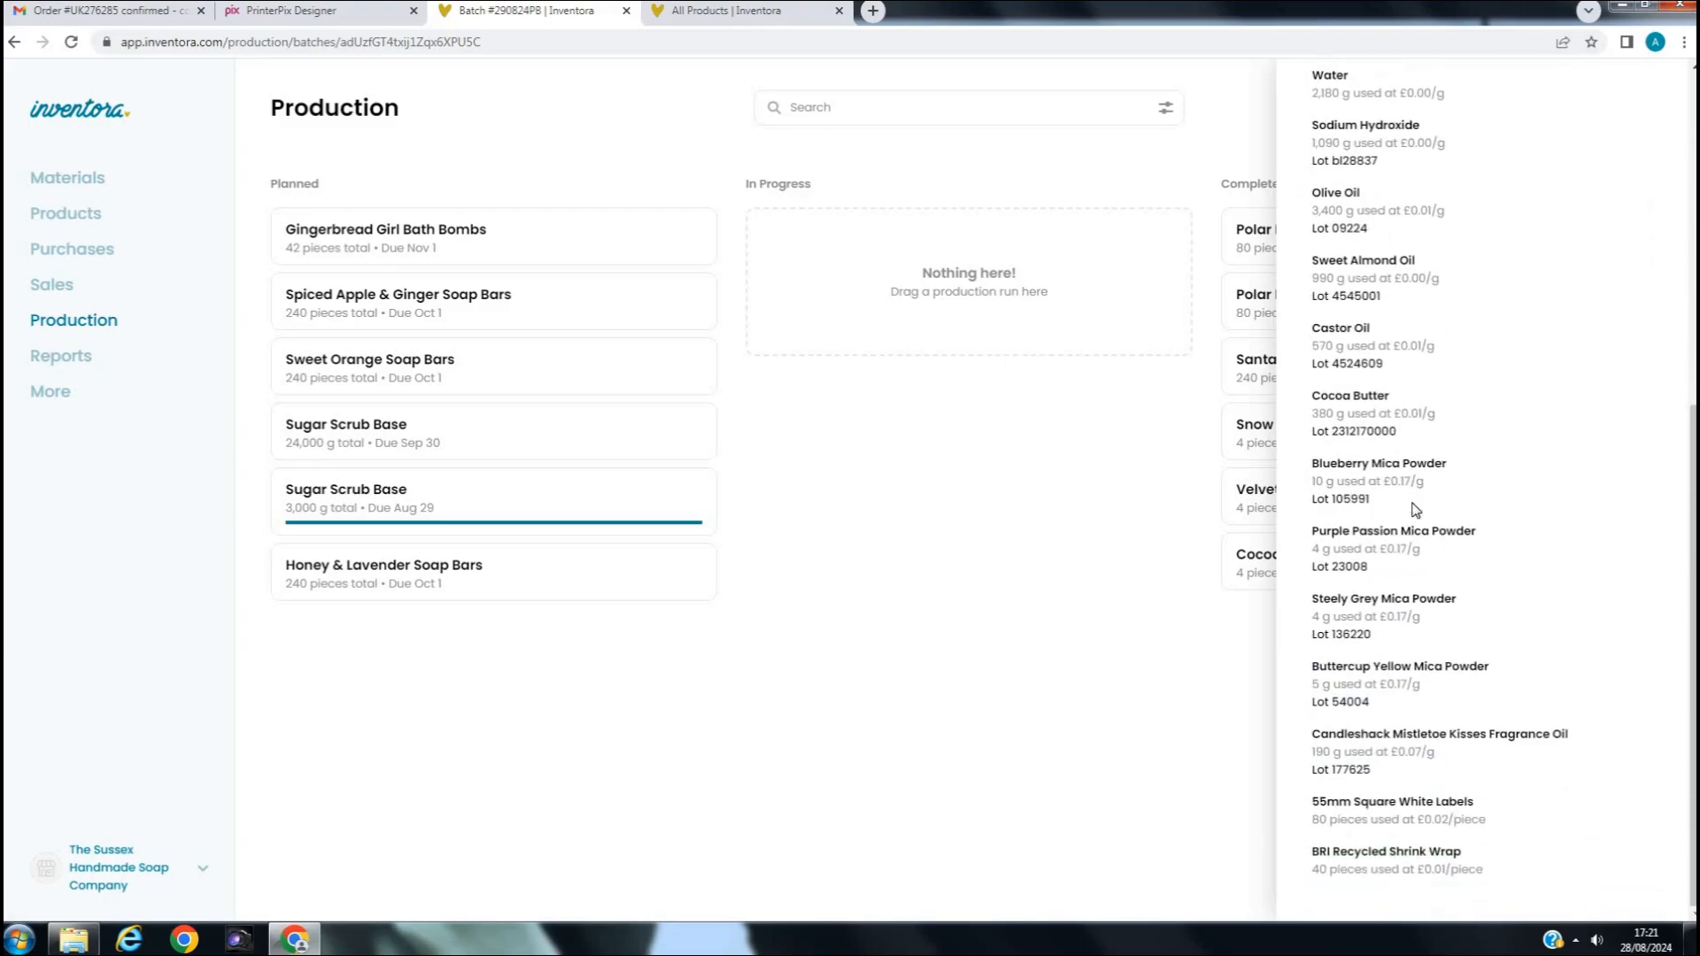
pyautogui.scroll(6, 1414, 510)
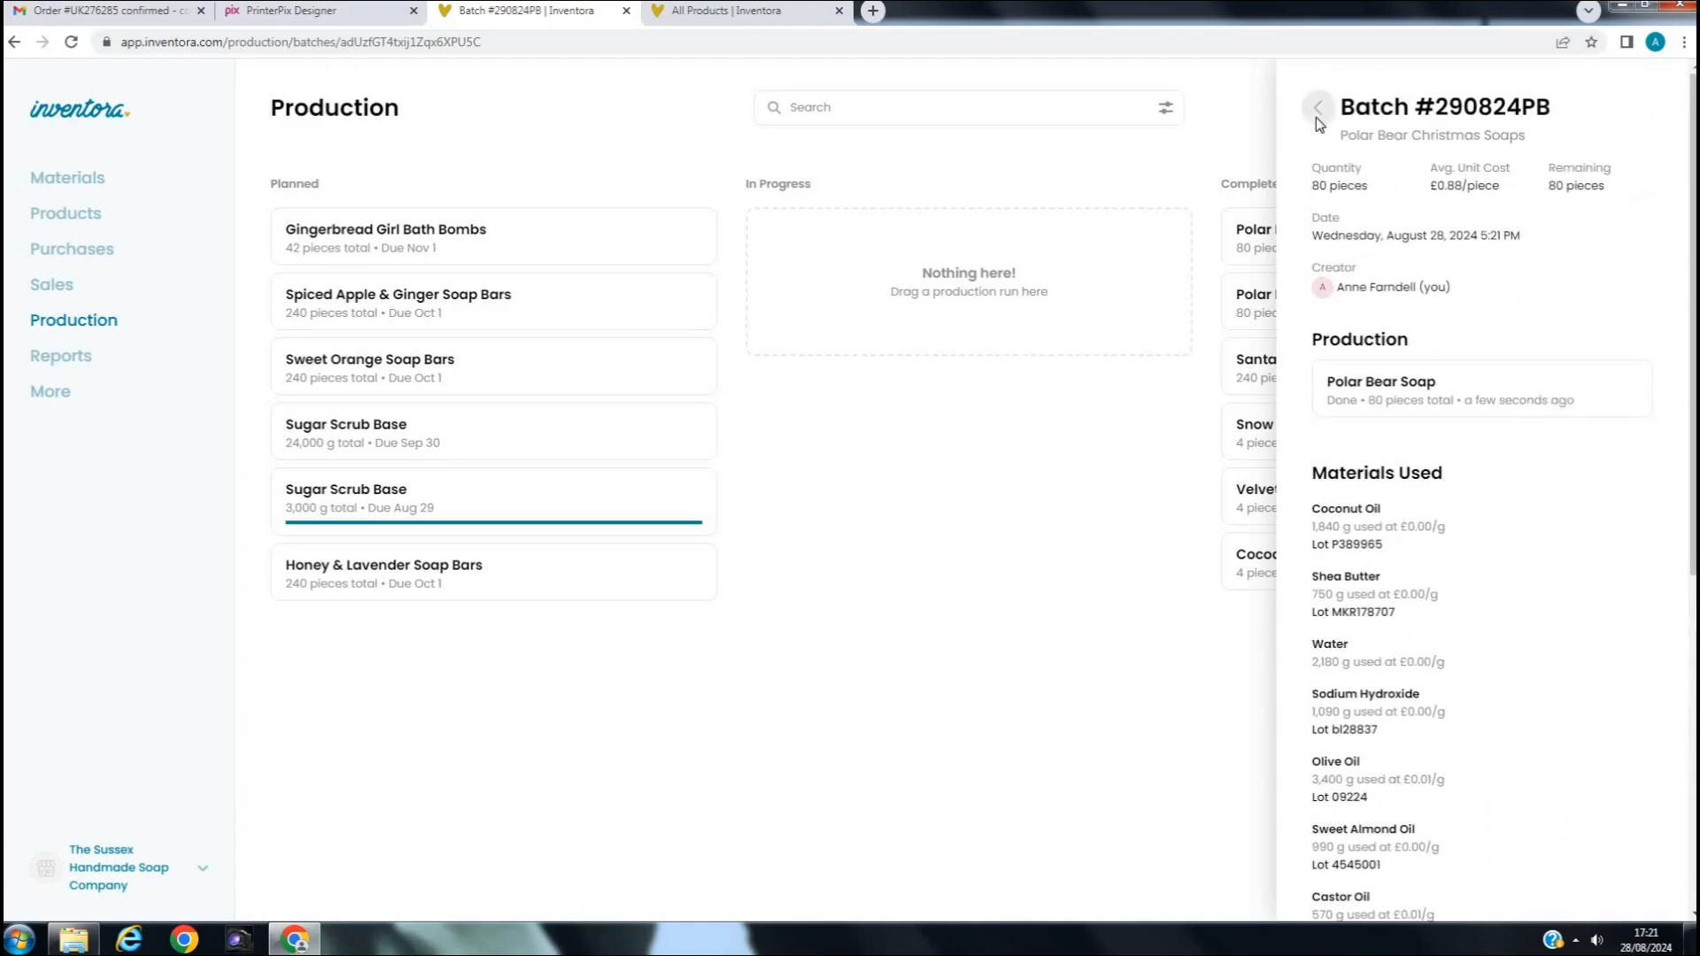
pyautogui.click(1315, 117)
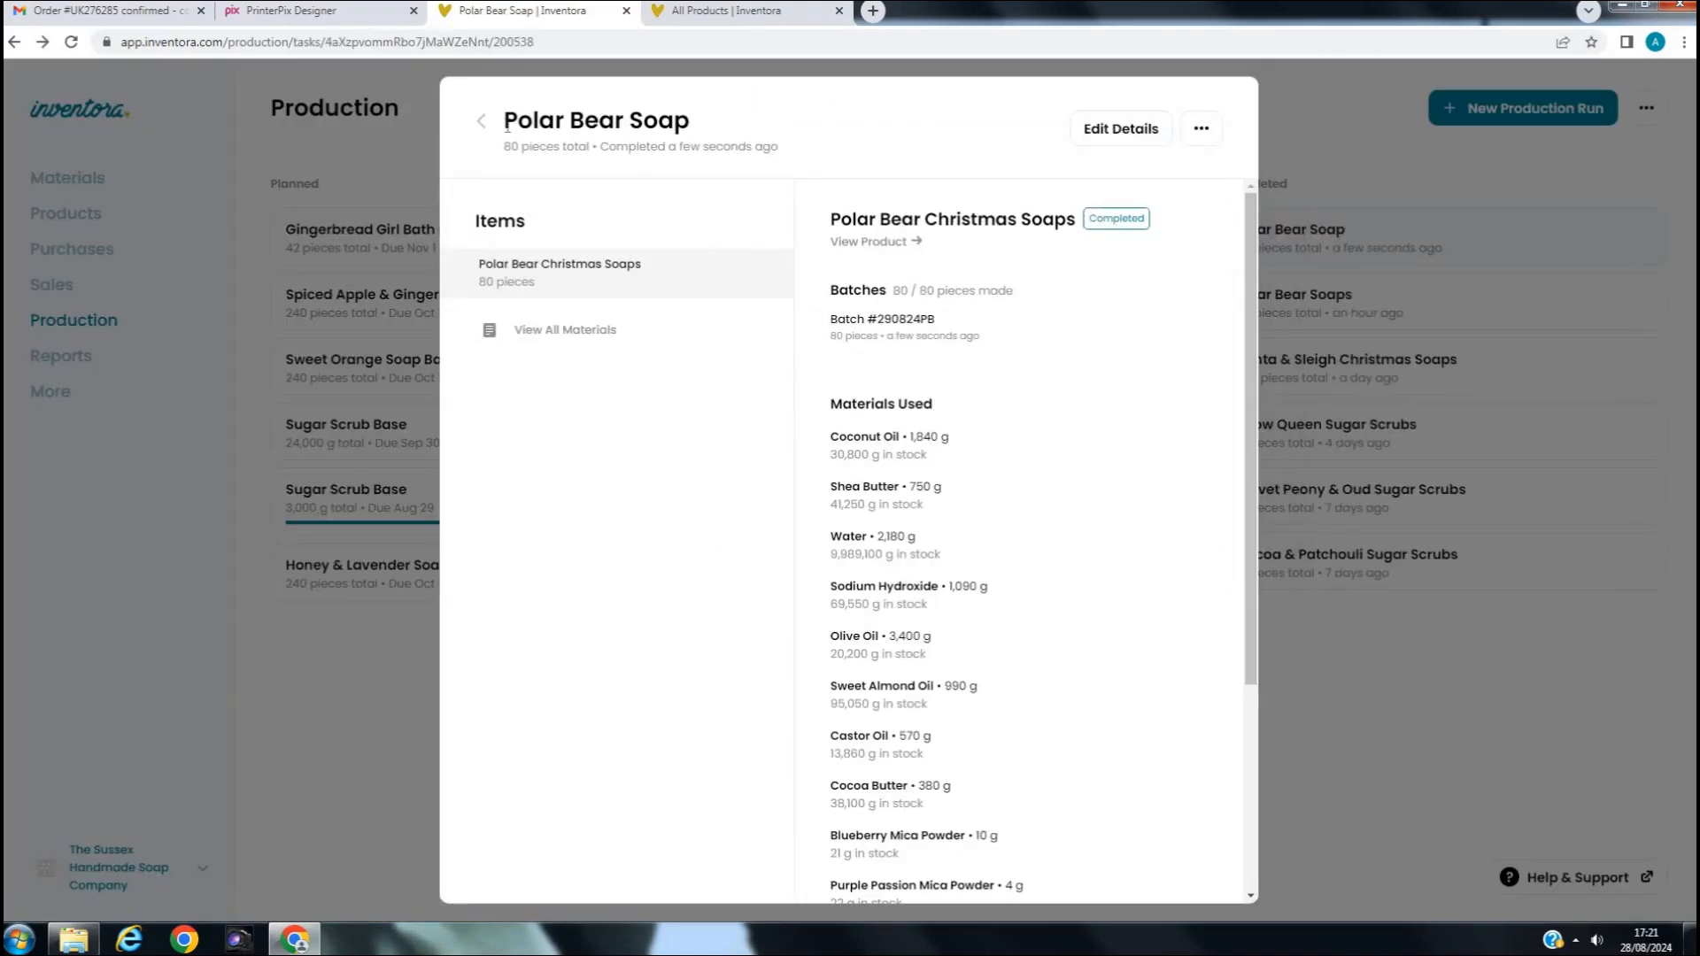
pyautogui.click(1310, 703)
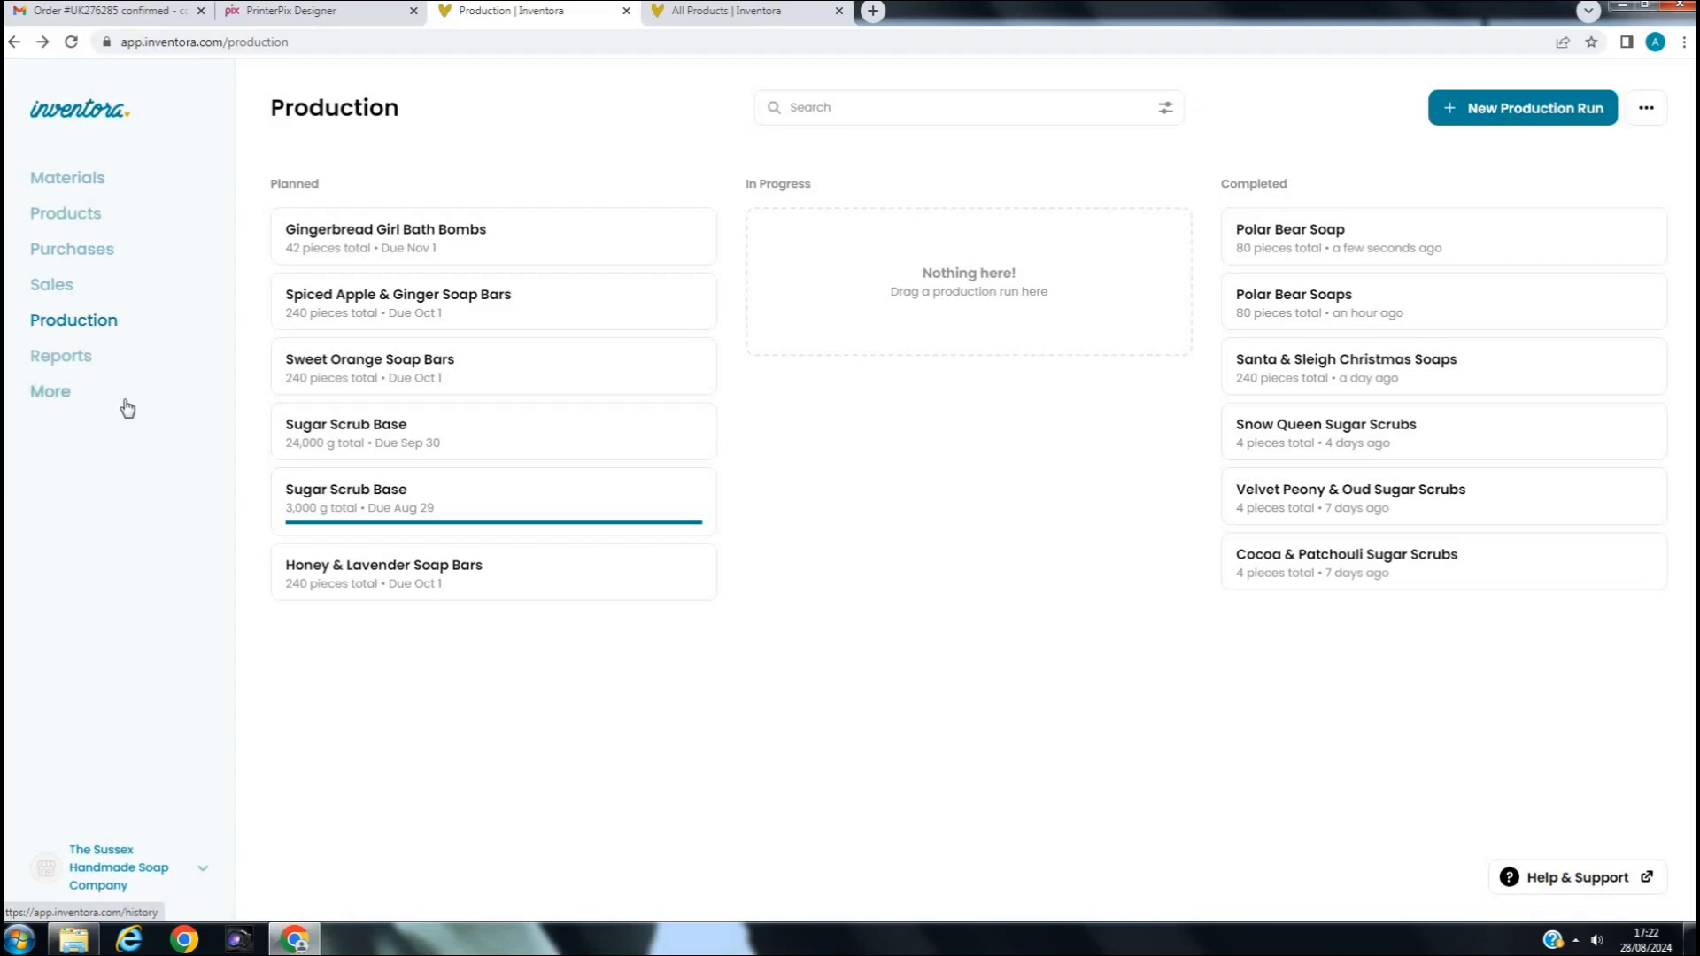
# Start a new supply order from The Soapery and add Coconut Oil as its item
pyautogui.click(90, 258)
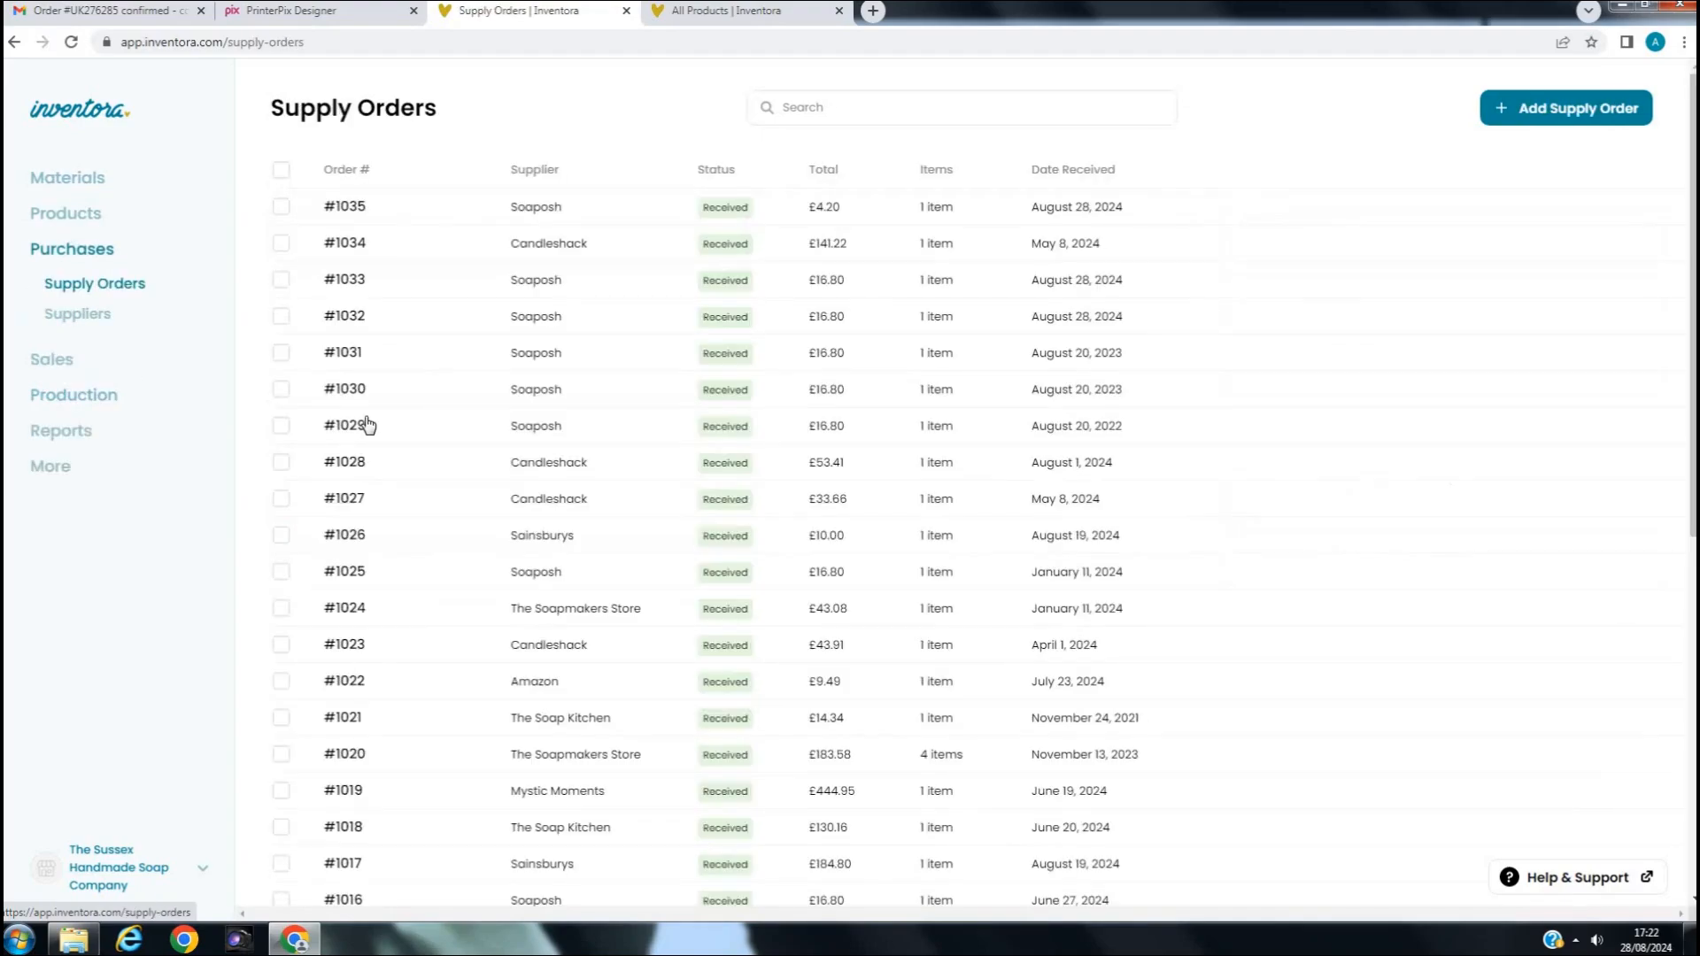
pyautogui.click(1550, 113)
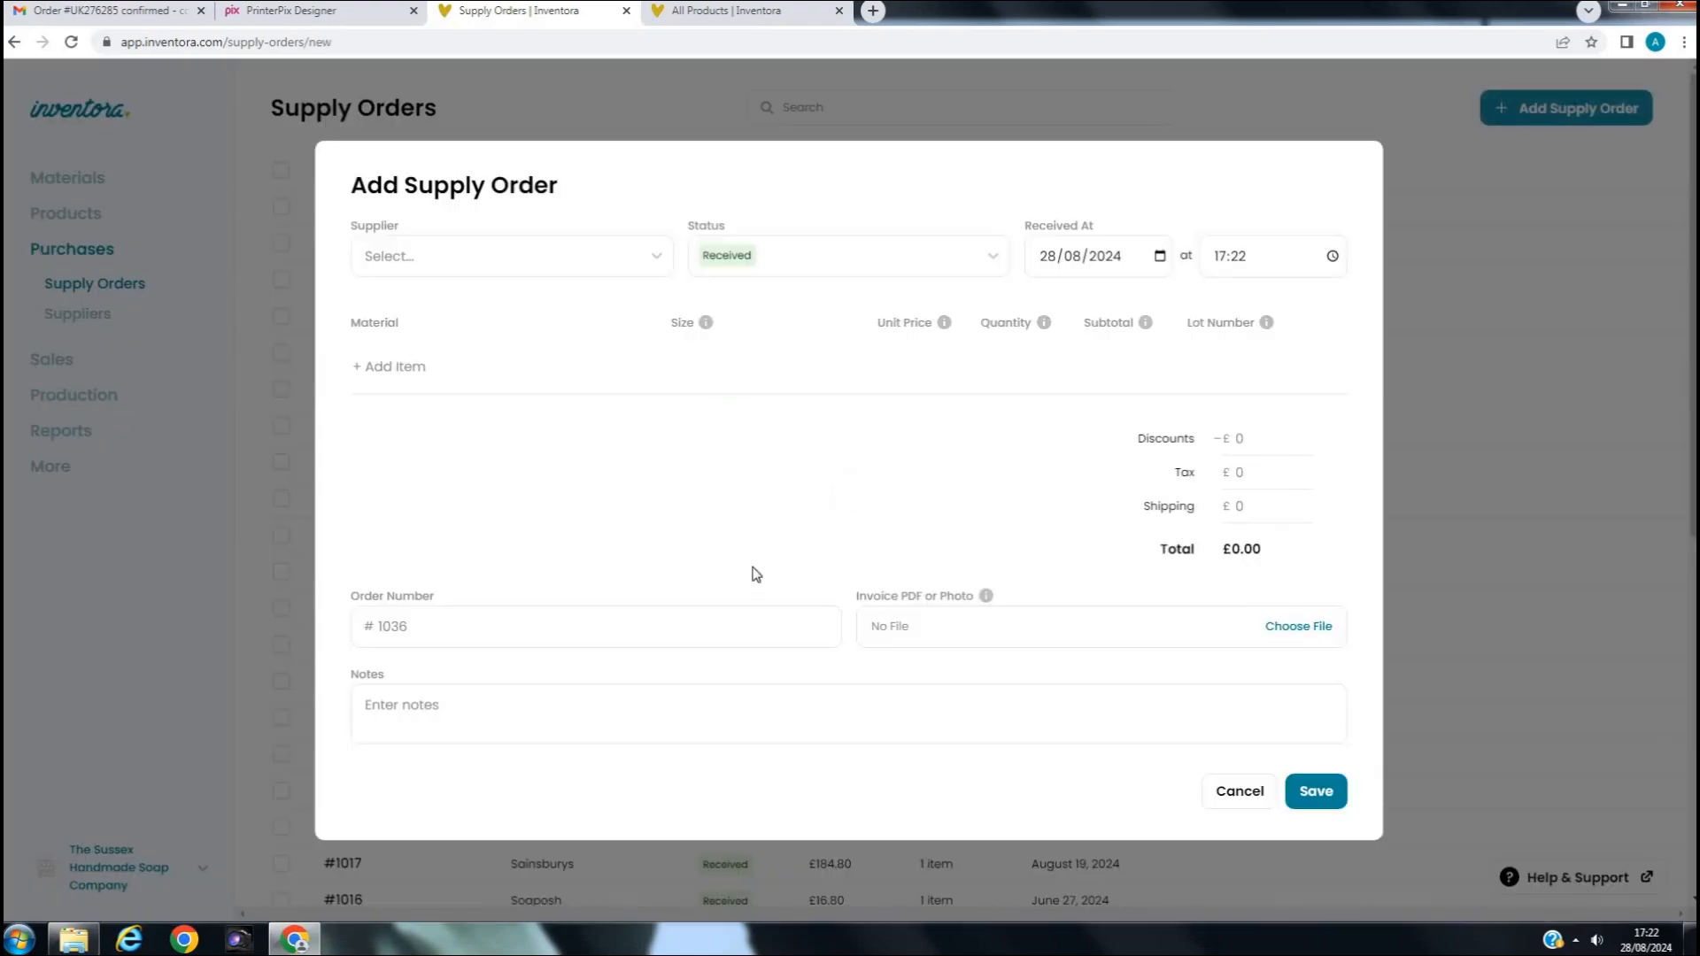
pyautogui.click(483, 264)
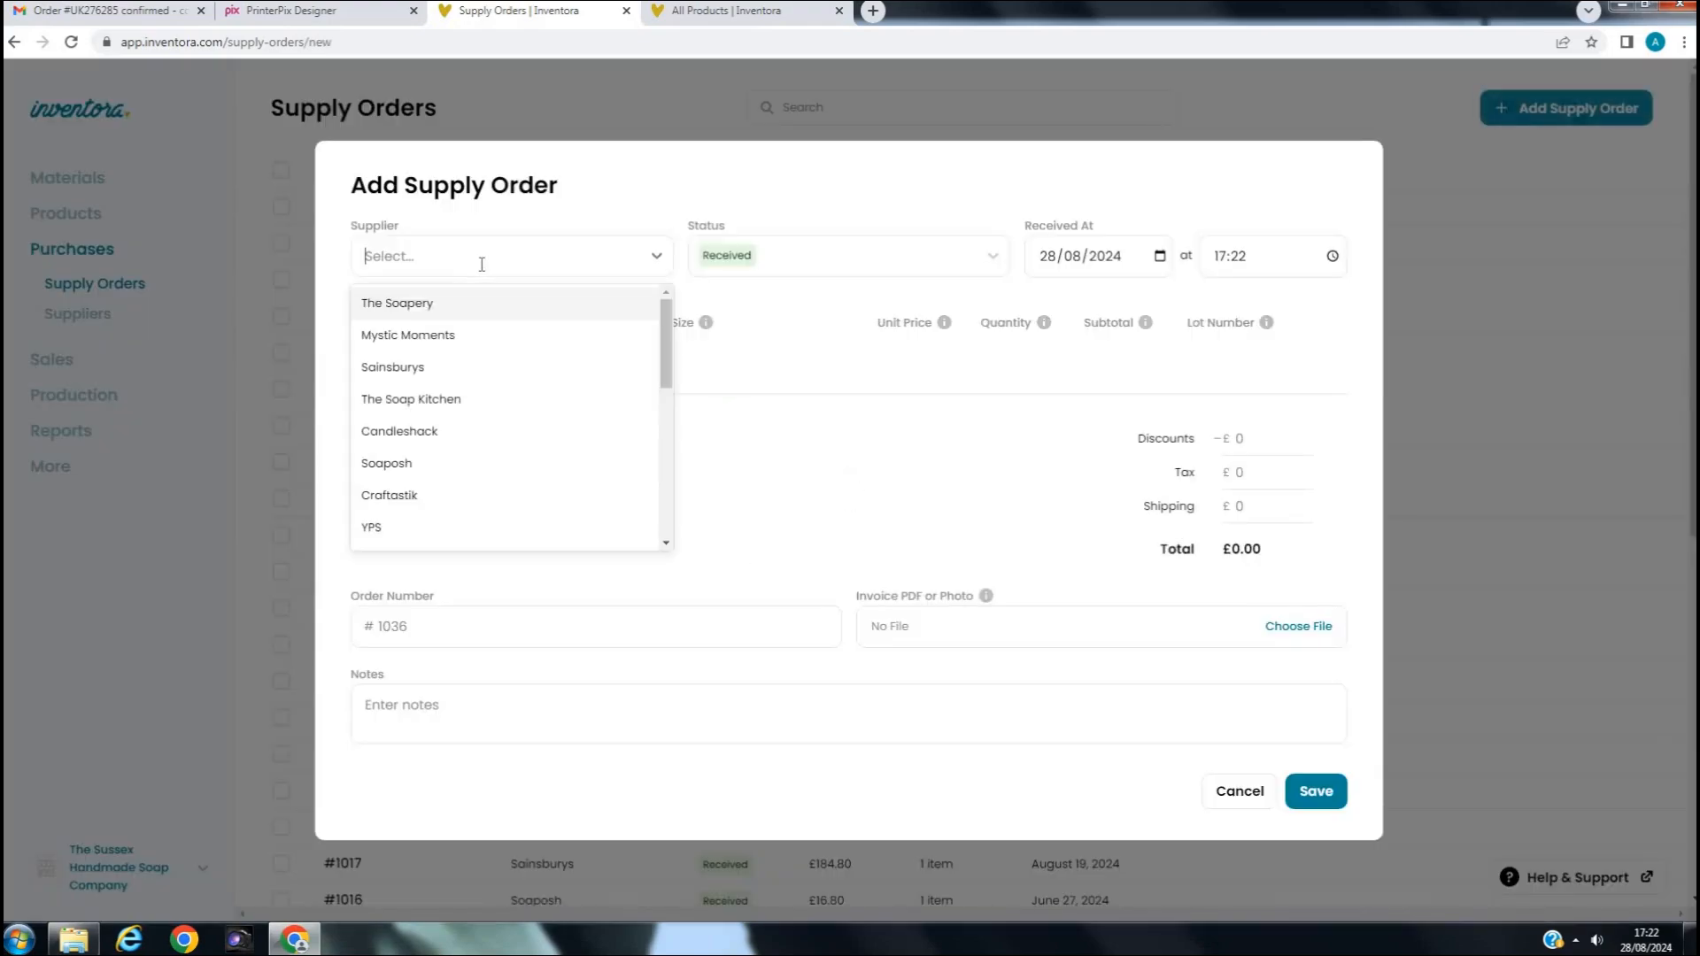
pyautogui.click(418, 310)
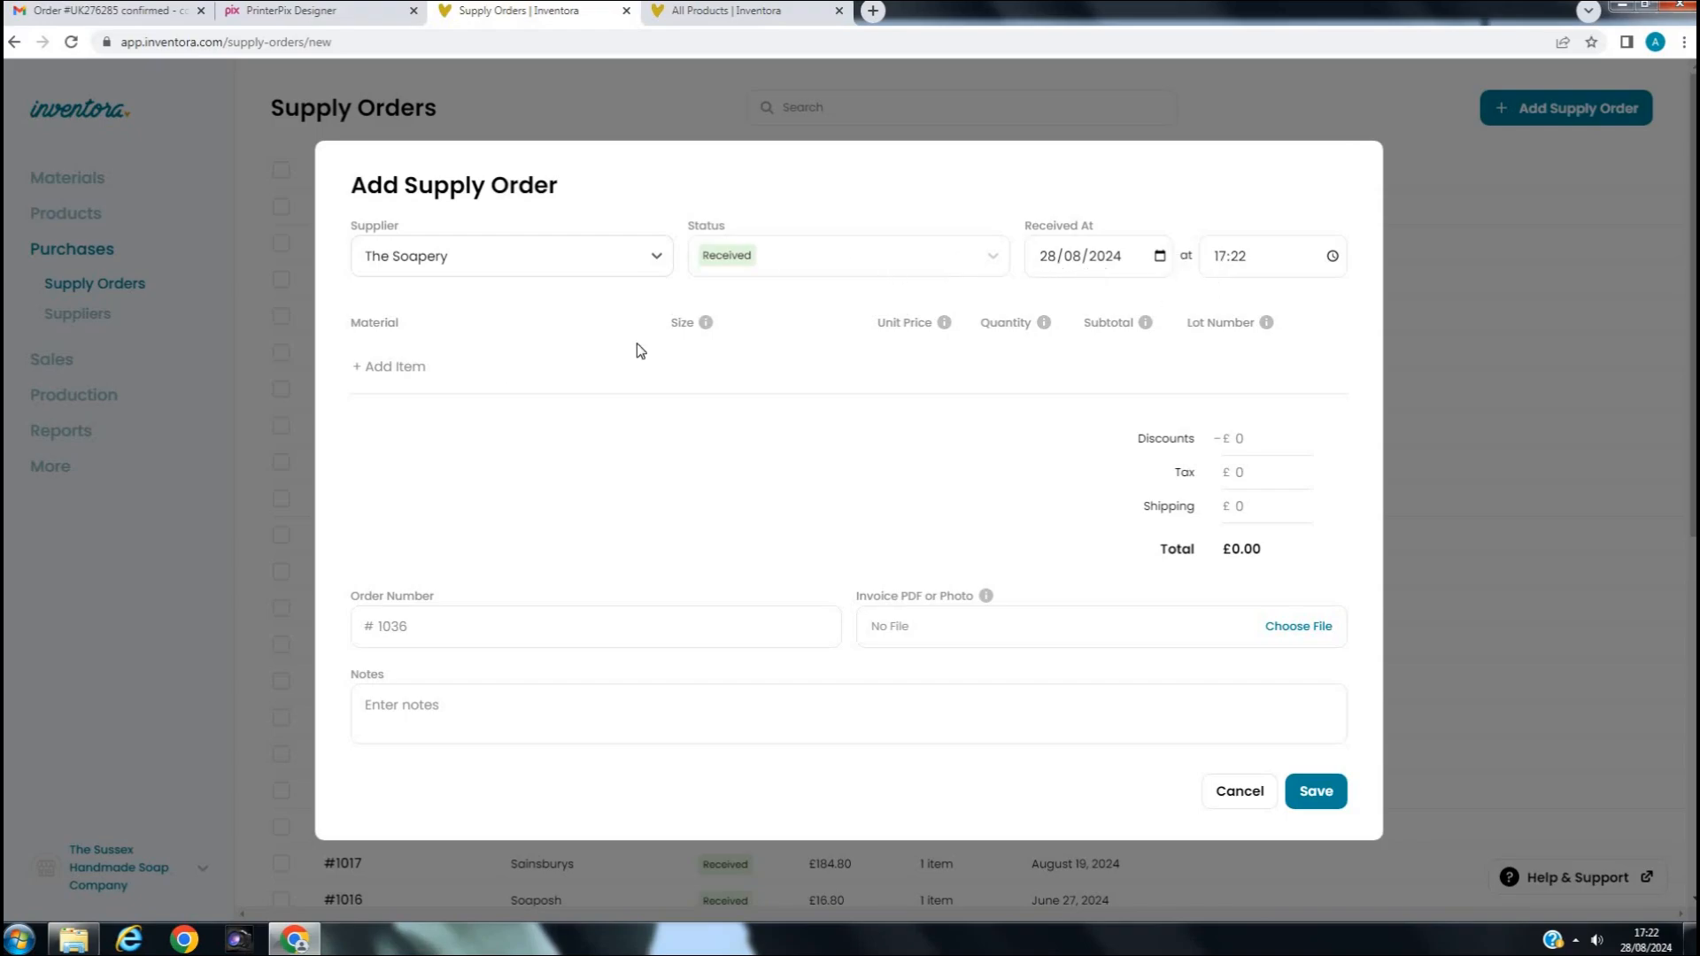
pyautogui.click(410, 376)
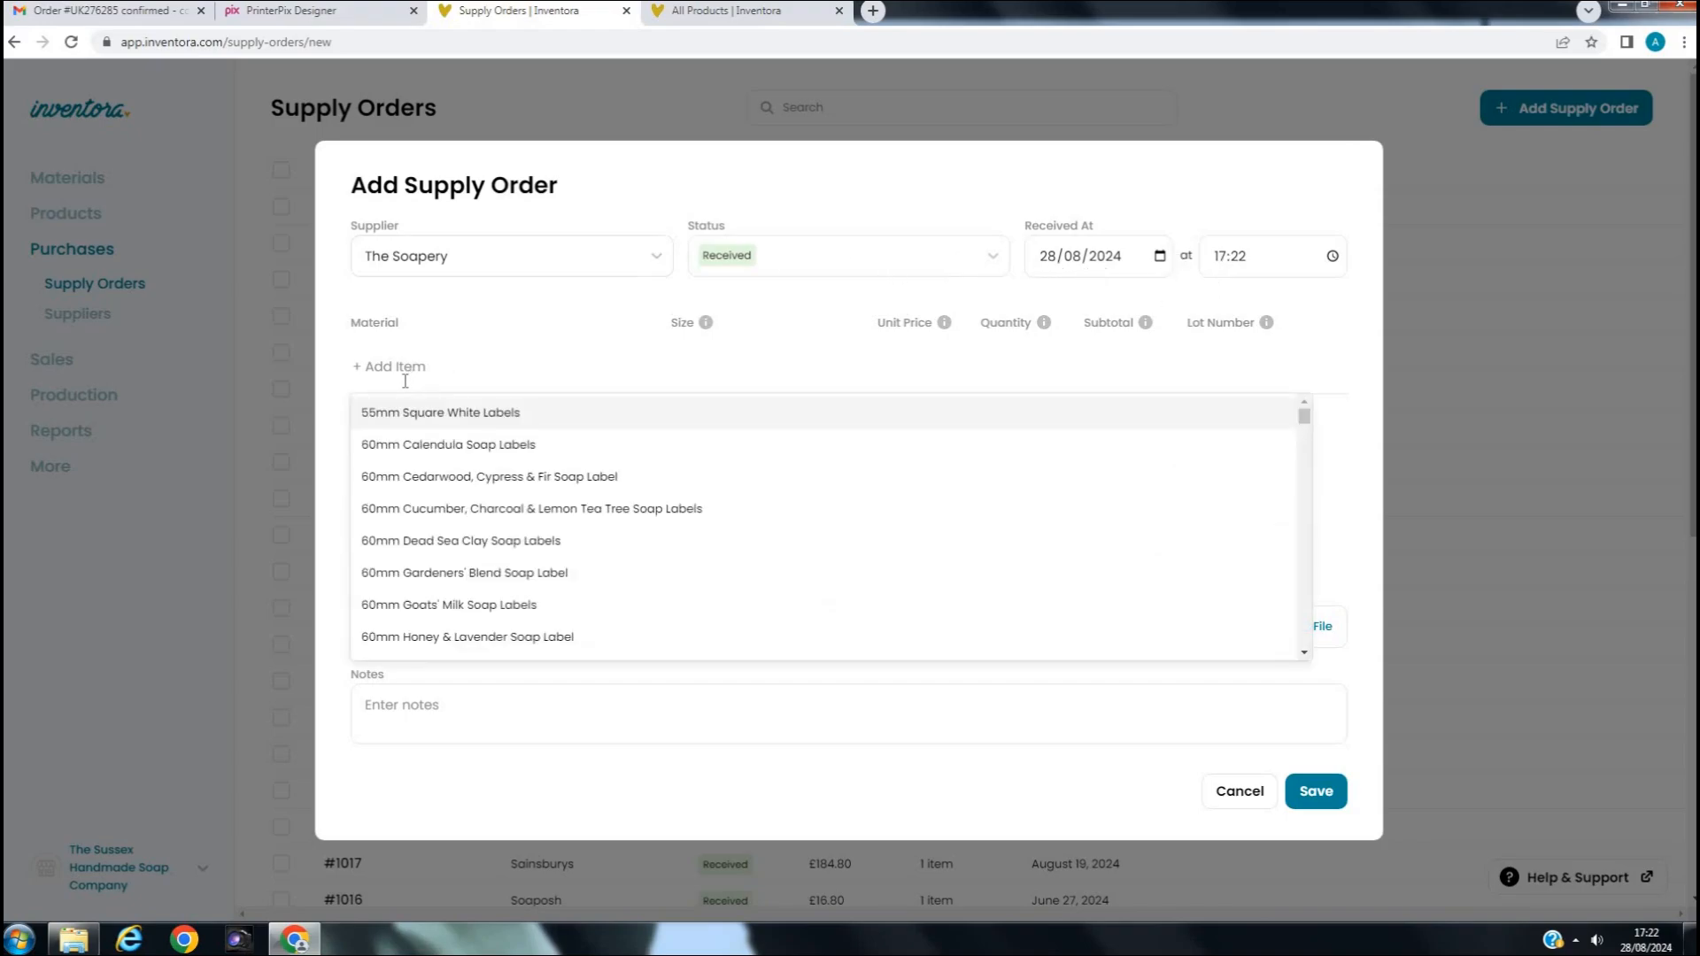
pyautogui.write('coc')
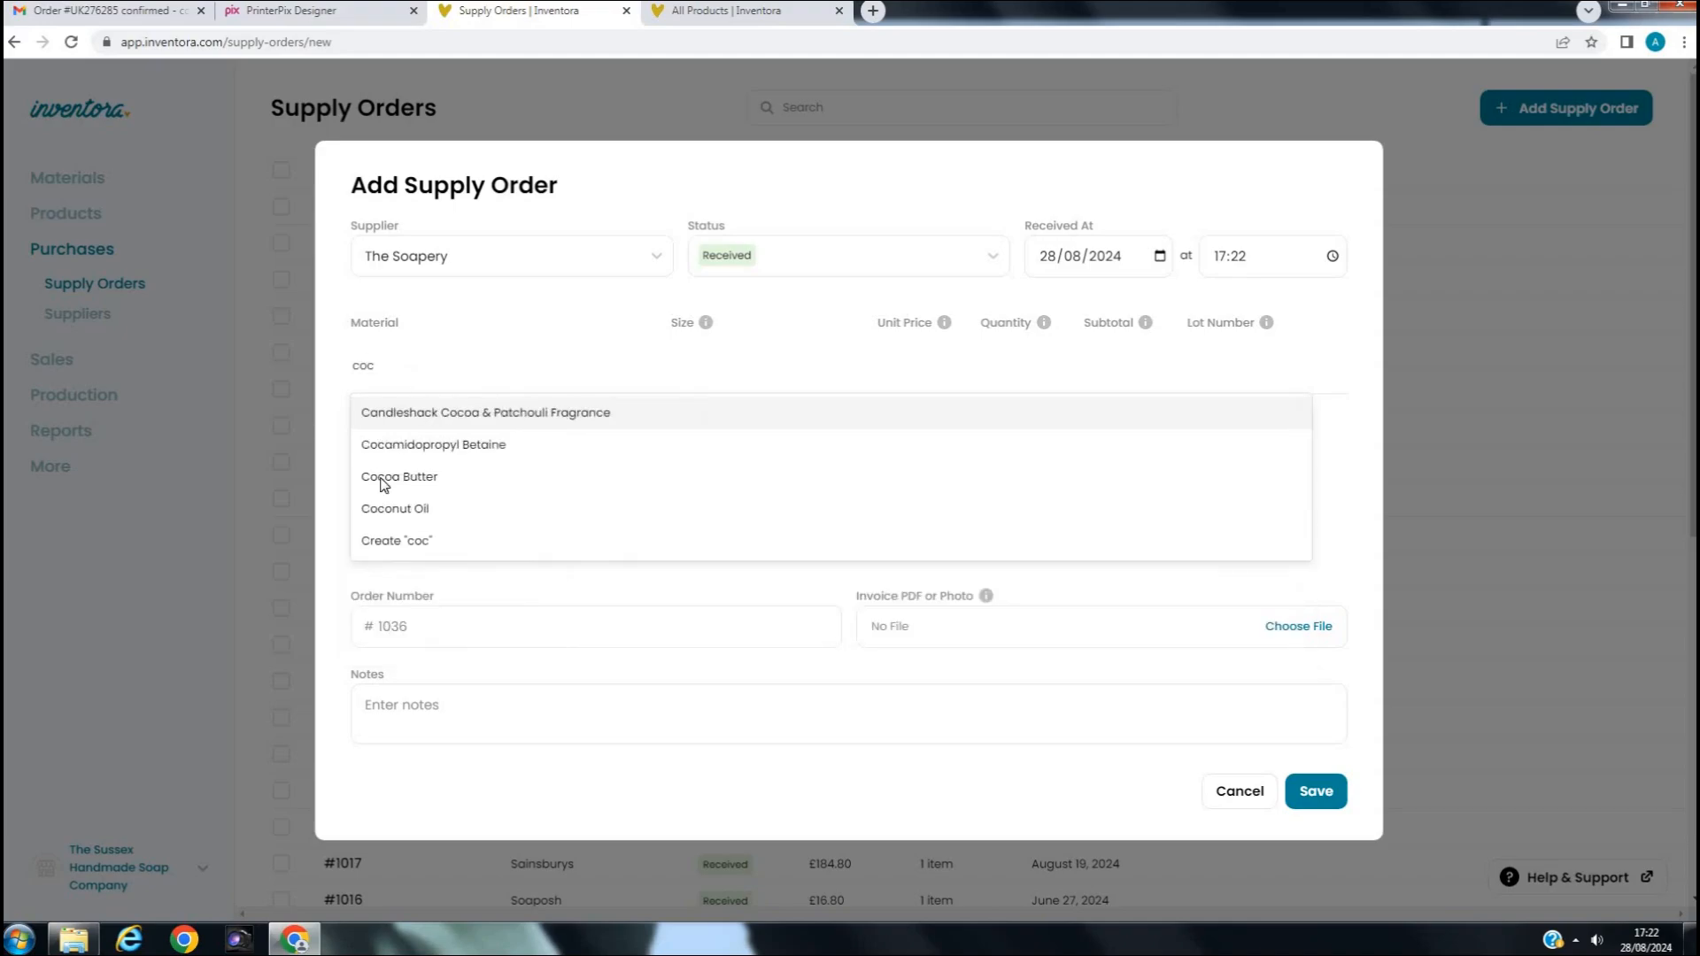
pyautogui.click(375, 510)
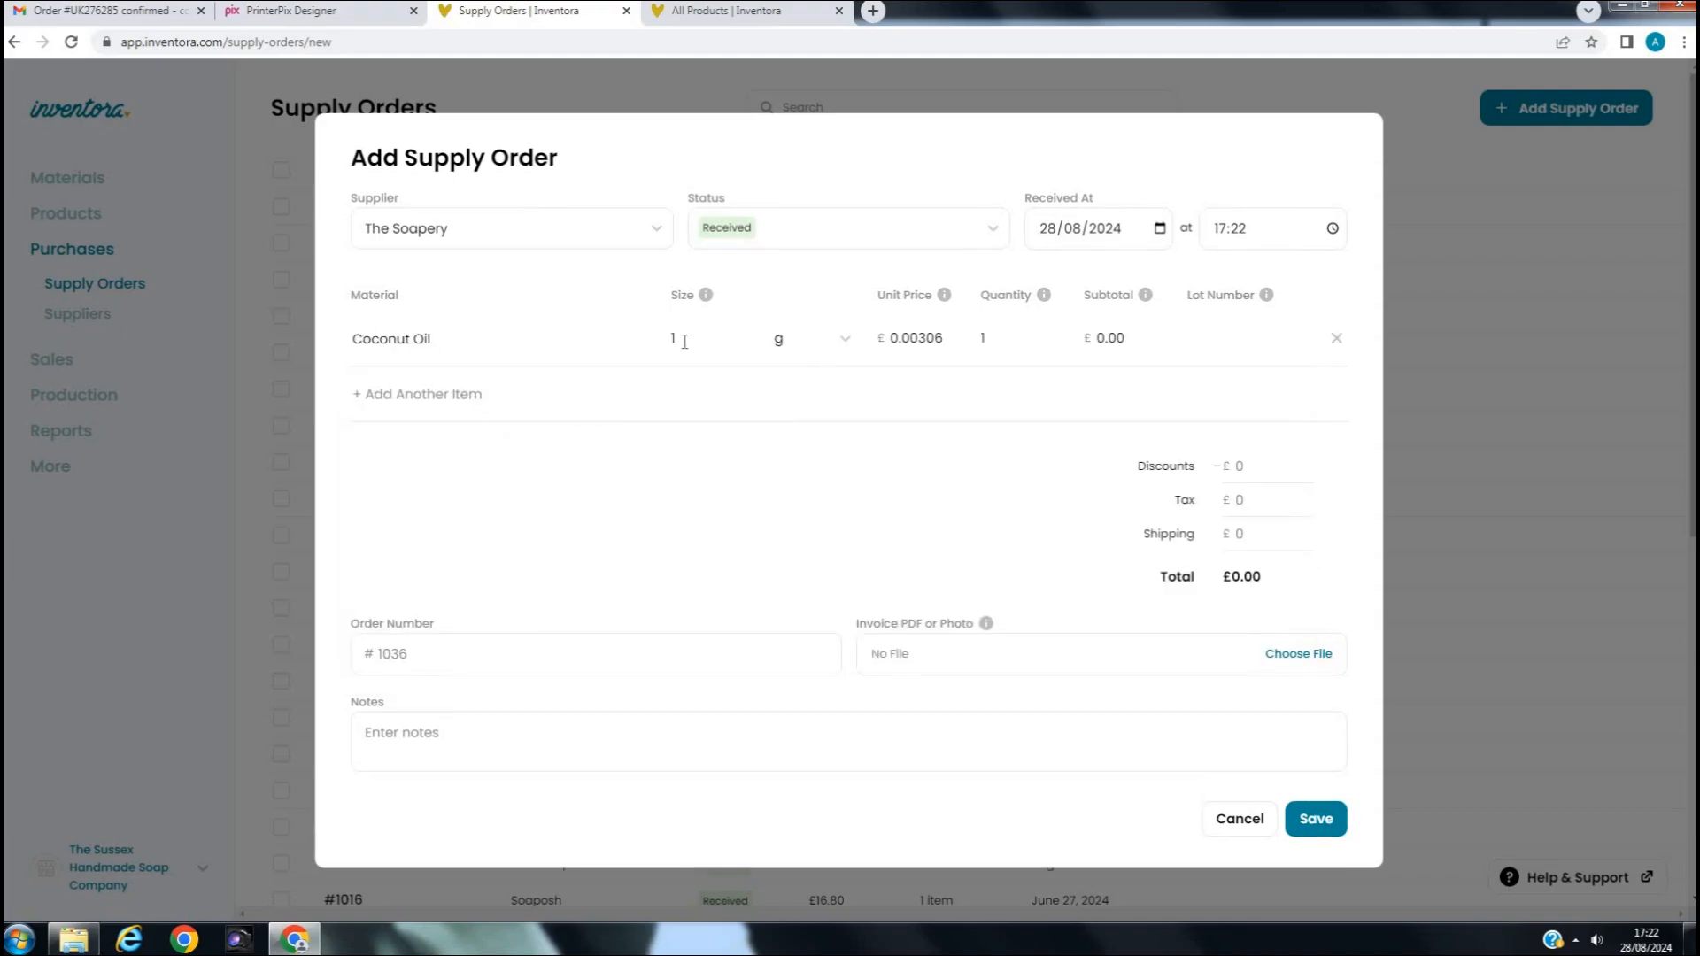
# Set the Coconut Oil quantity to 5000 and its lot number to 123456, and discard the supply order without saving
pyautogui.moveTo(705, 295)
pyautogui.doubleClick(981, 340)
pyautogui.write('5000')
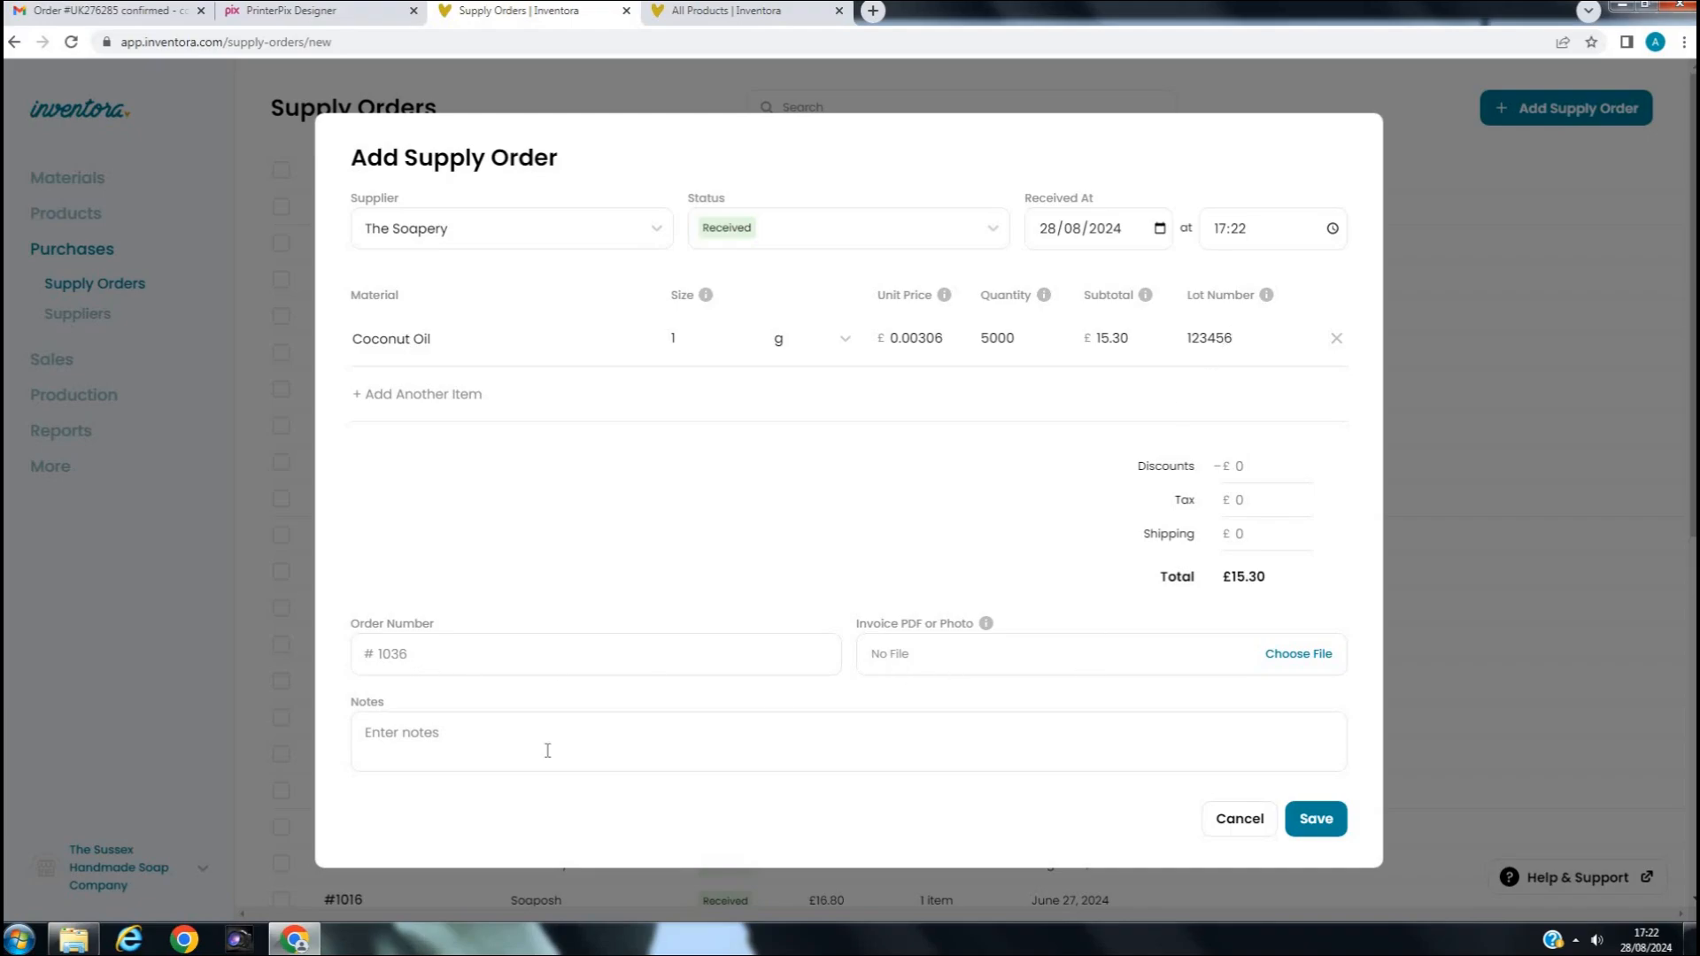
pyautogui.click(1236, 827)
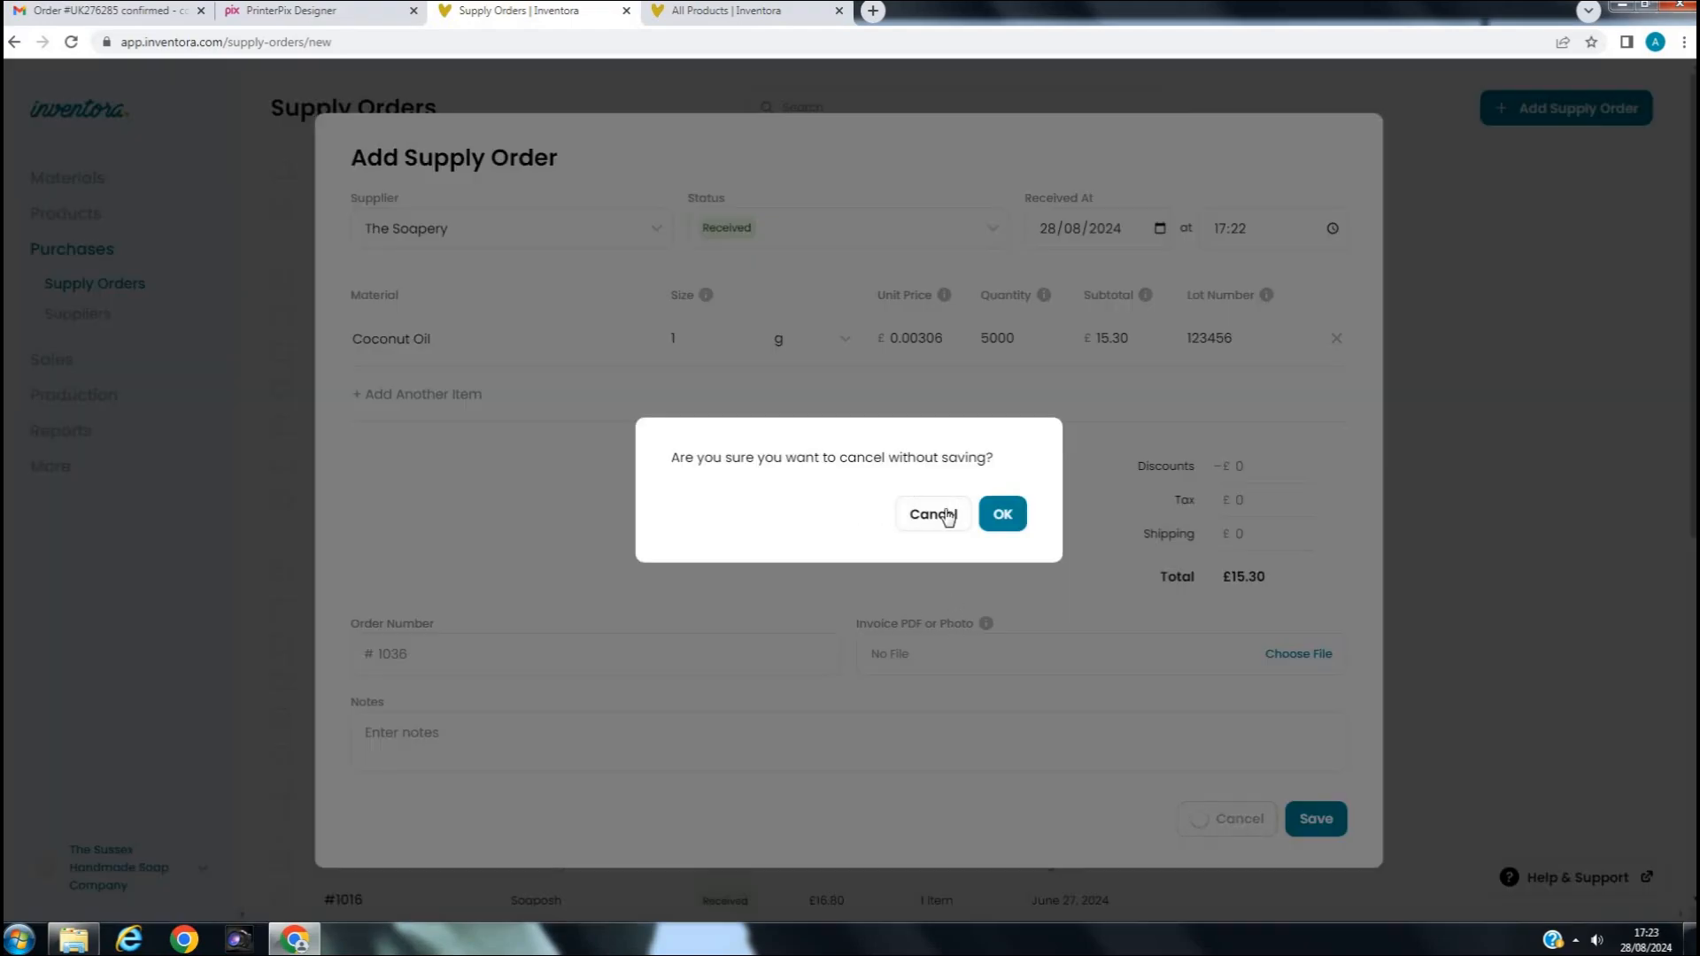
pyautogui.click(1001, 515)
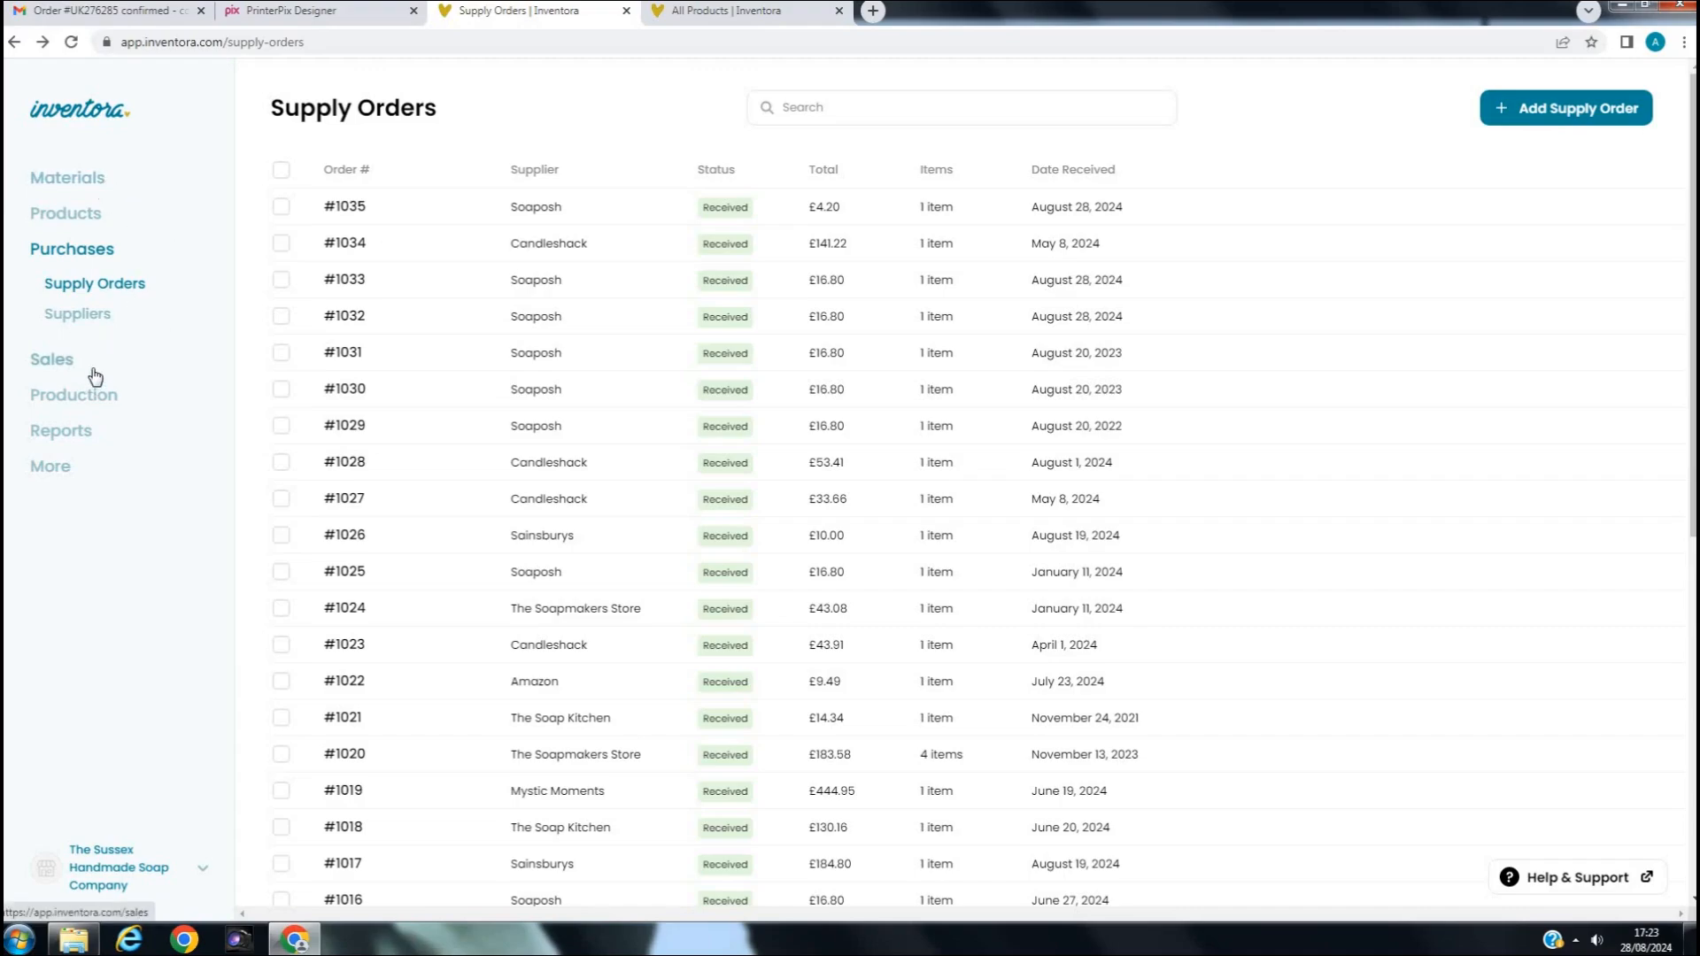
# Examine the full materials list, comparing each material's stock level with its minimum level to spot what needs reordering
pyautogui.click(79, 187)
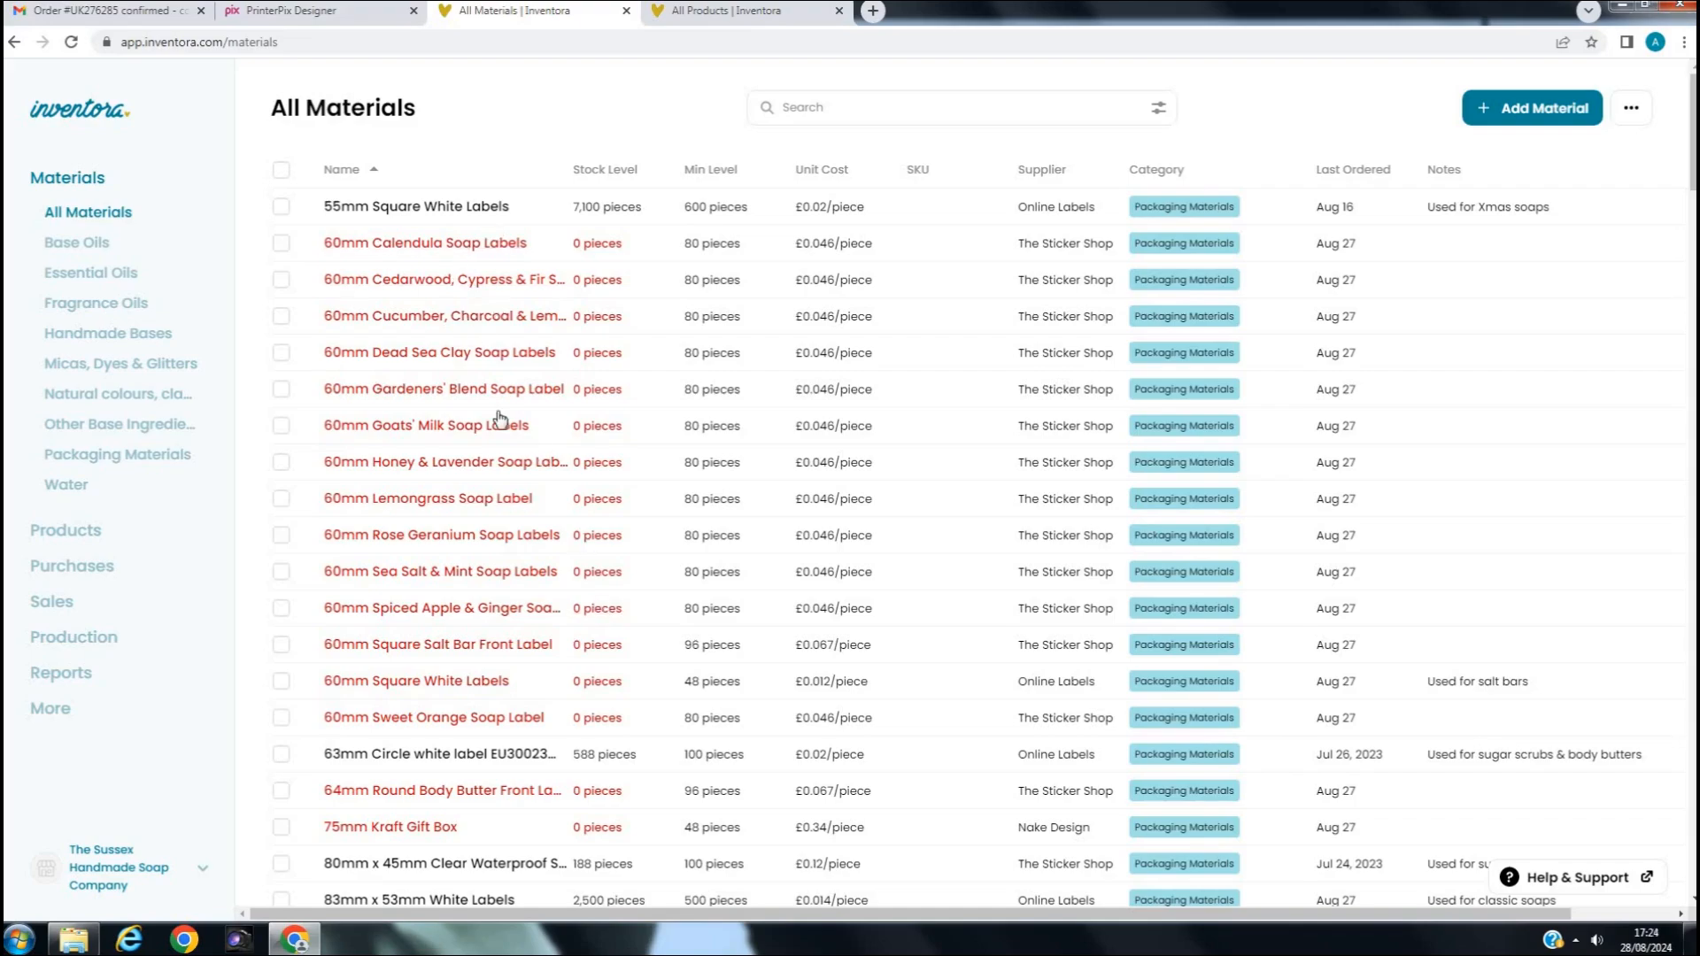
pyautogui.scroll(-2, 509, 619)
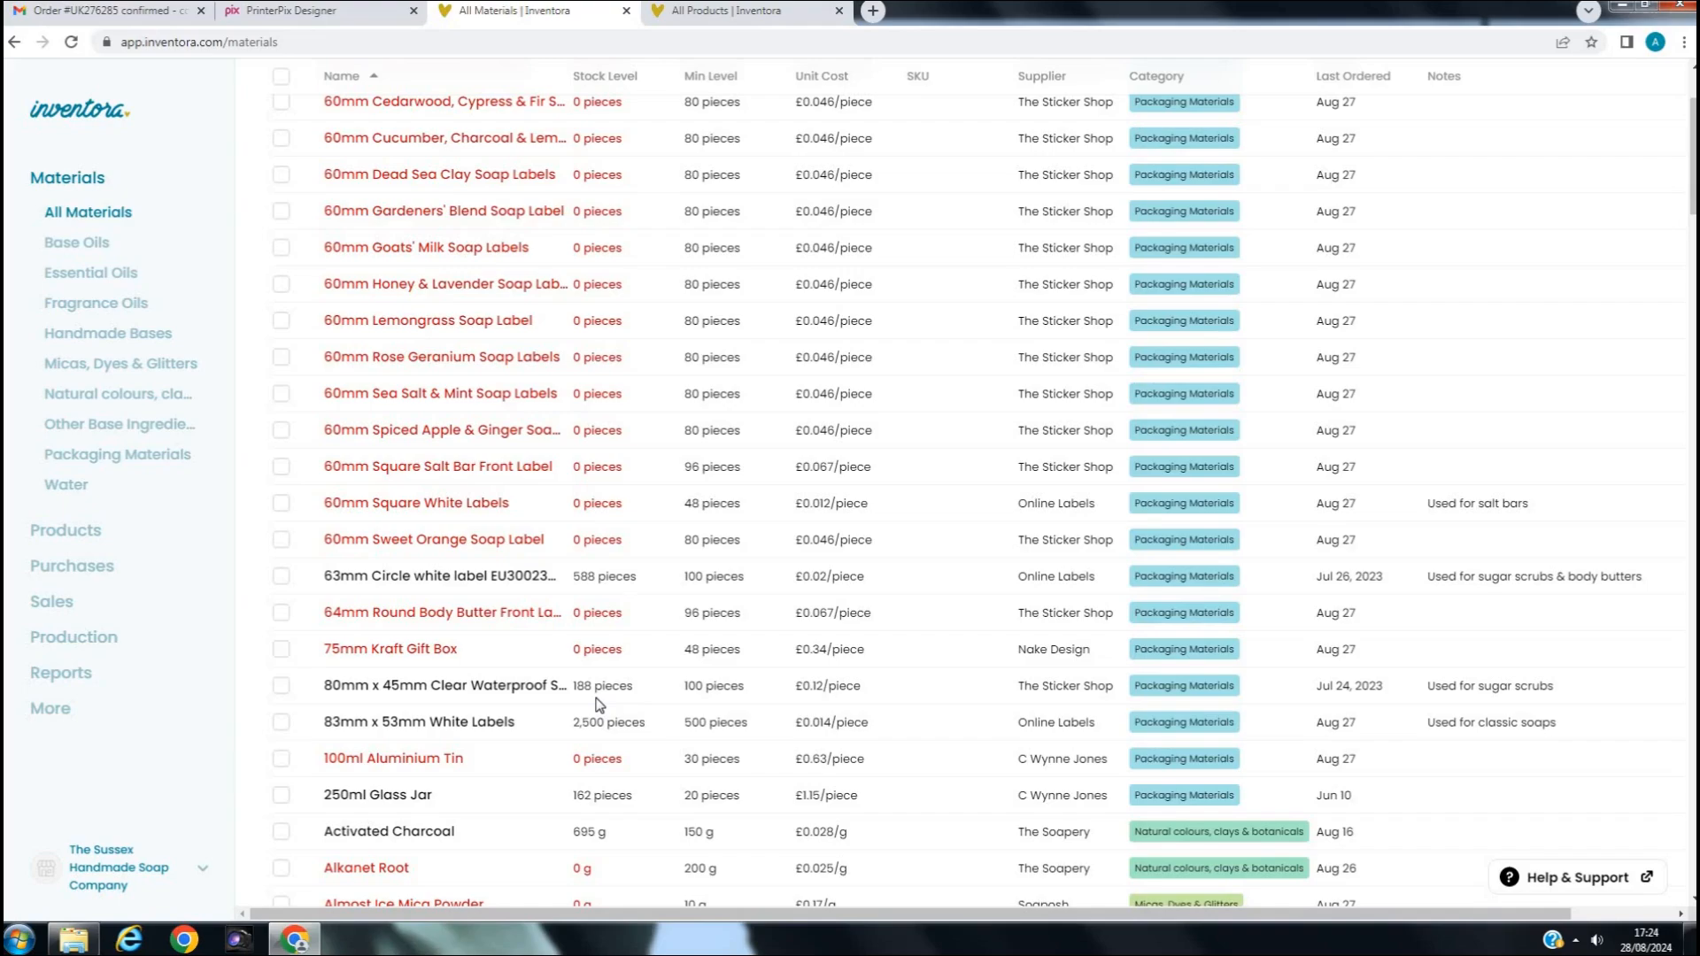
pyautogui.scroll(-4, 532, 570)
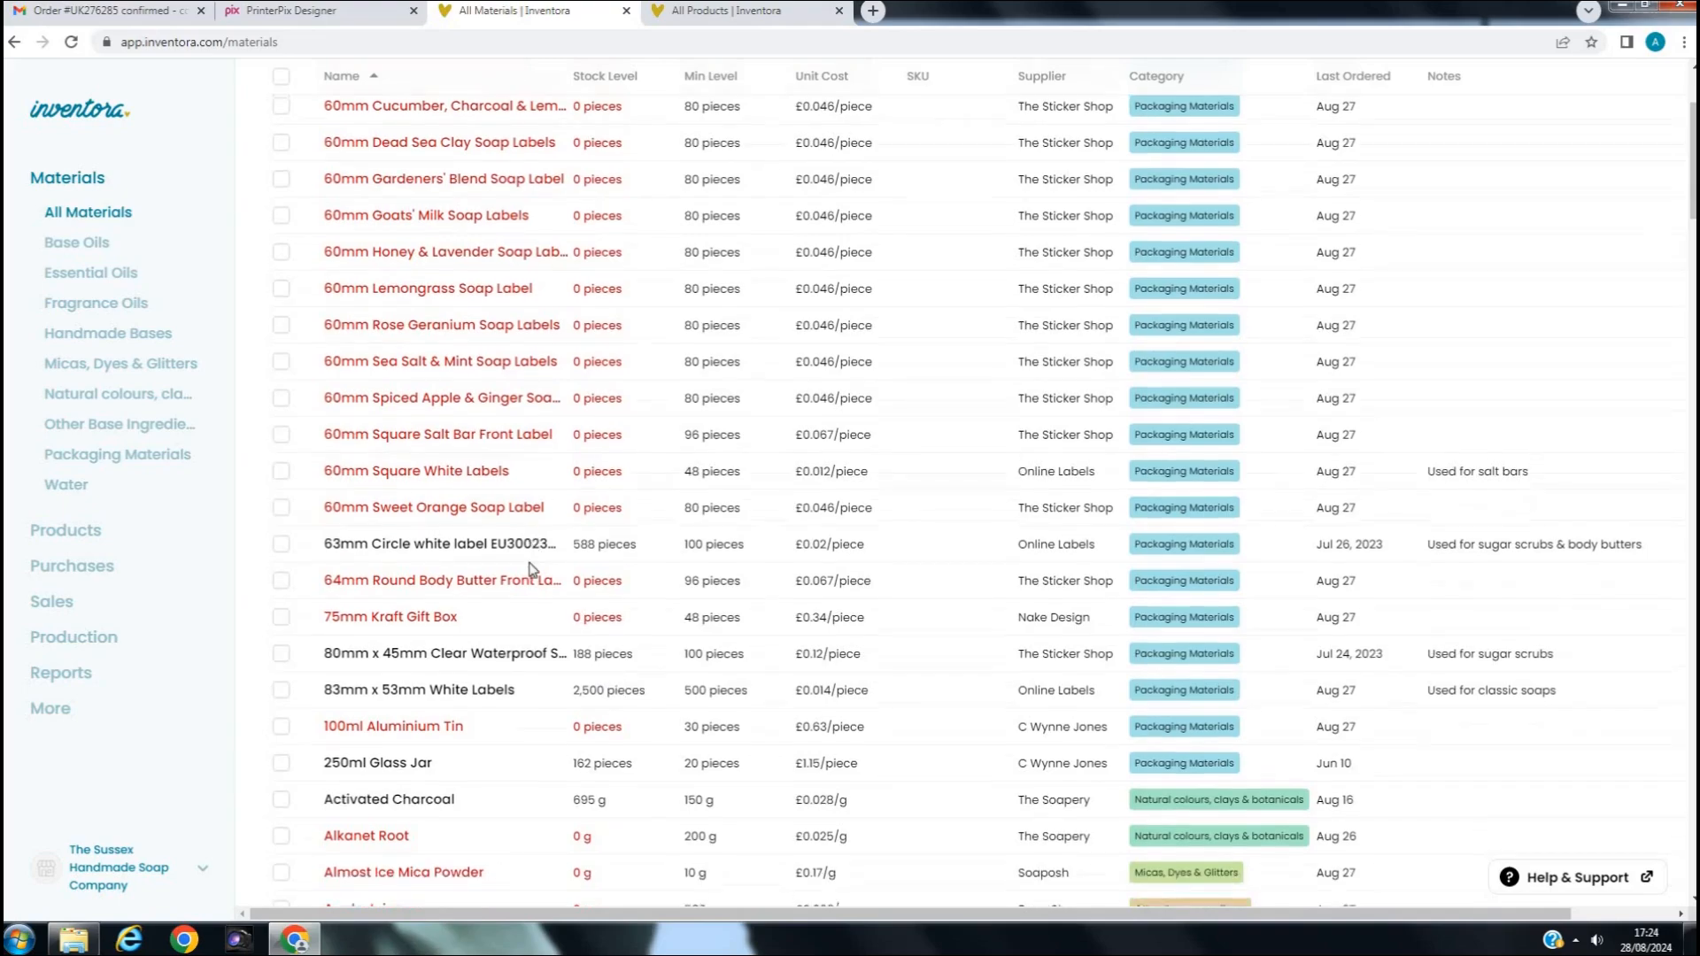
pyautogui.scroll(-5, 532, 569)
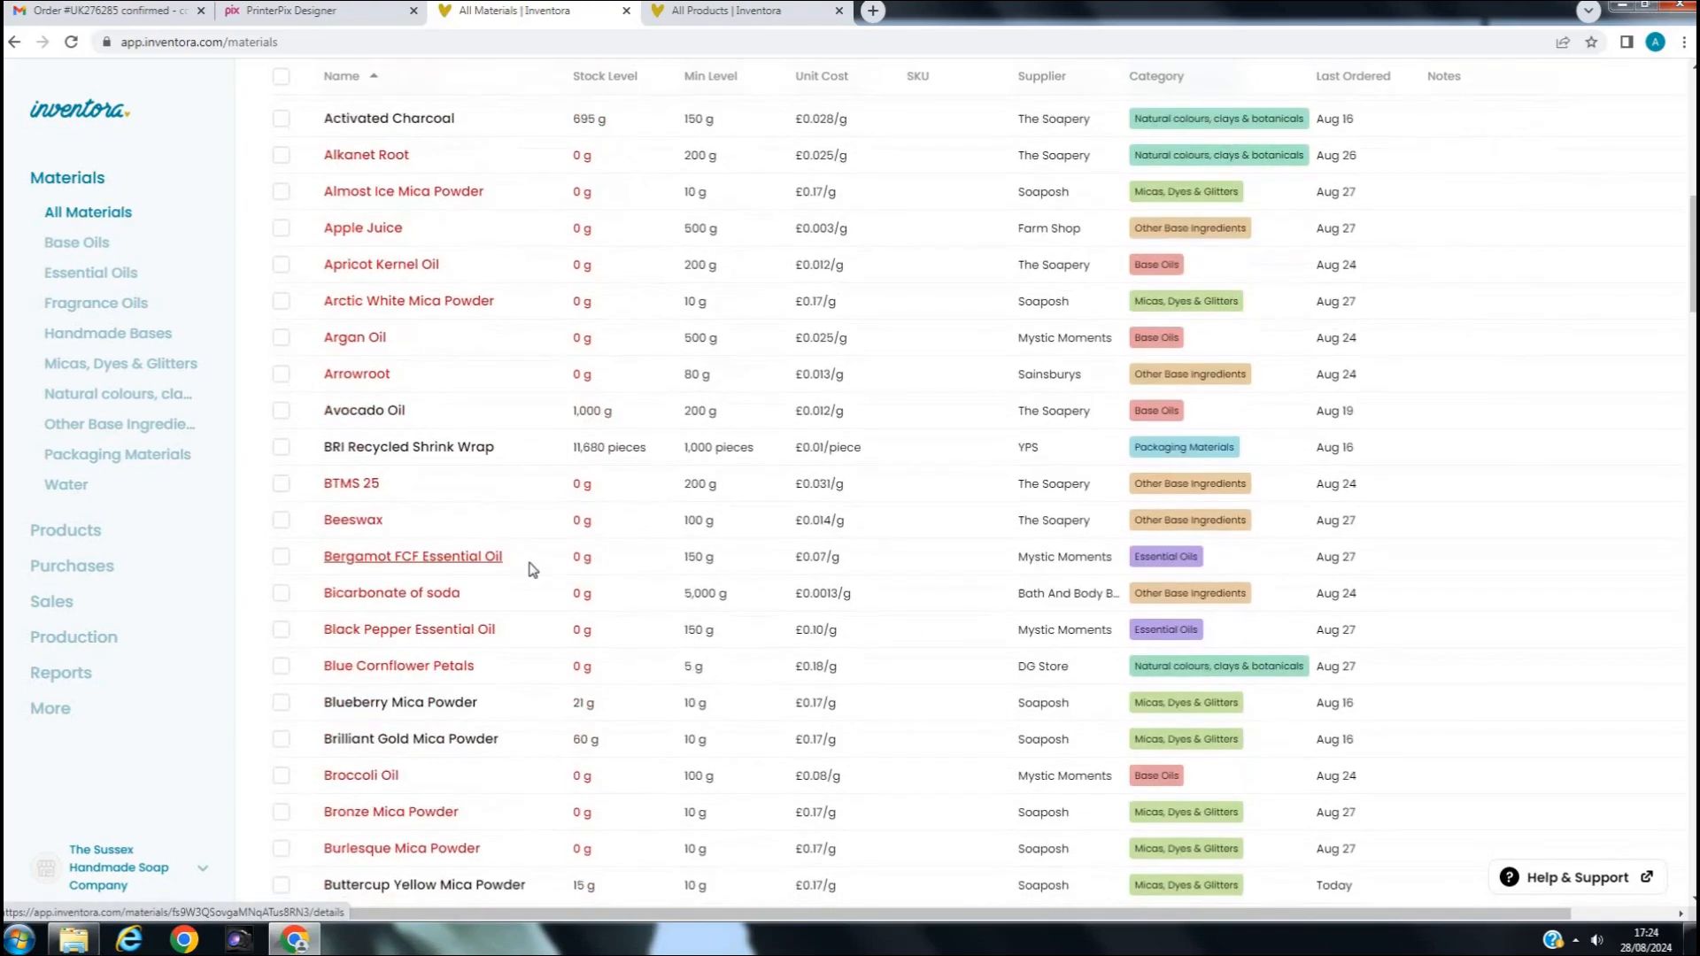
pyautogui.scroll(-3, 532, 569)
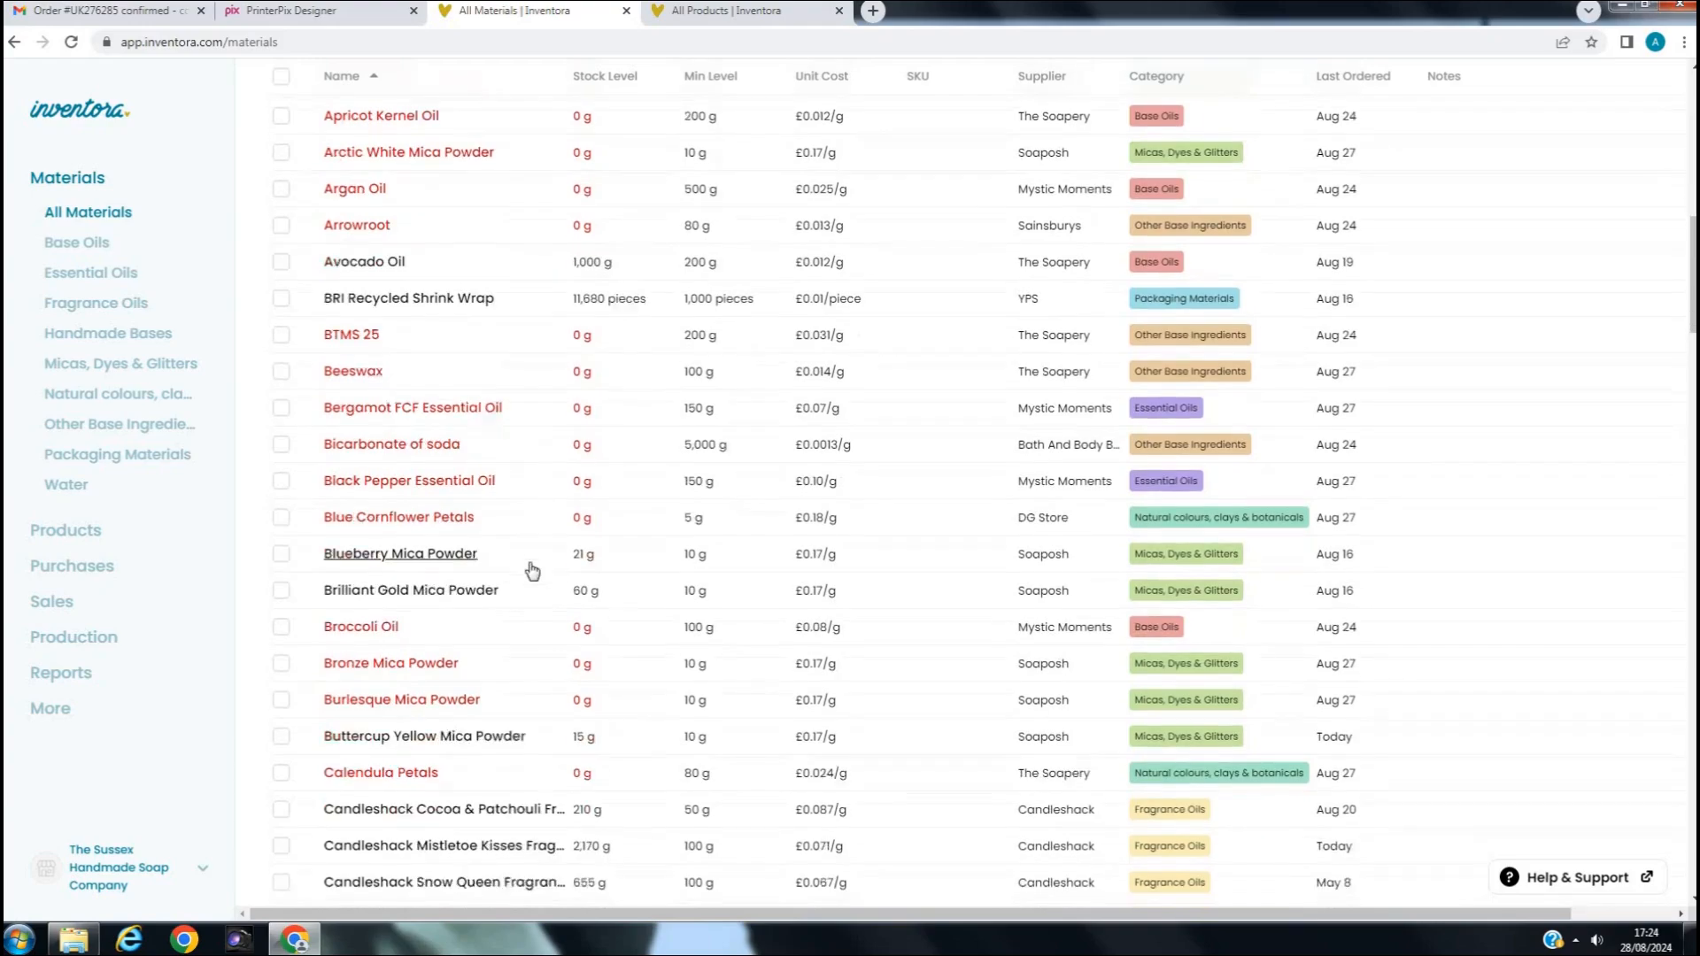
pyautogui.scroll(-4, 532, 569)
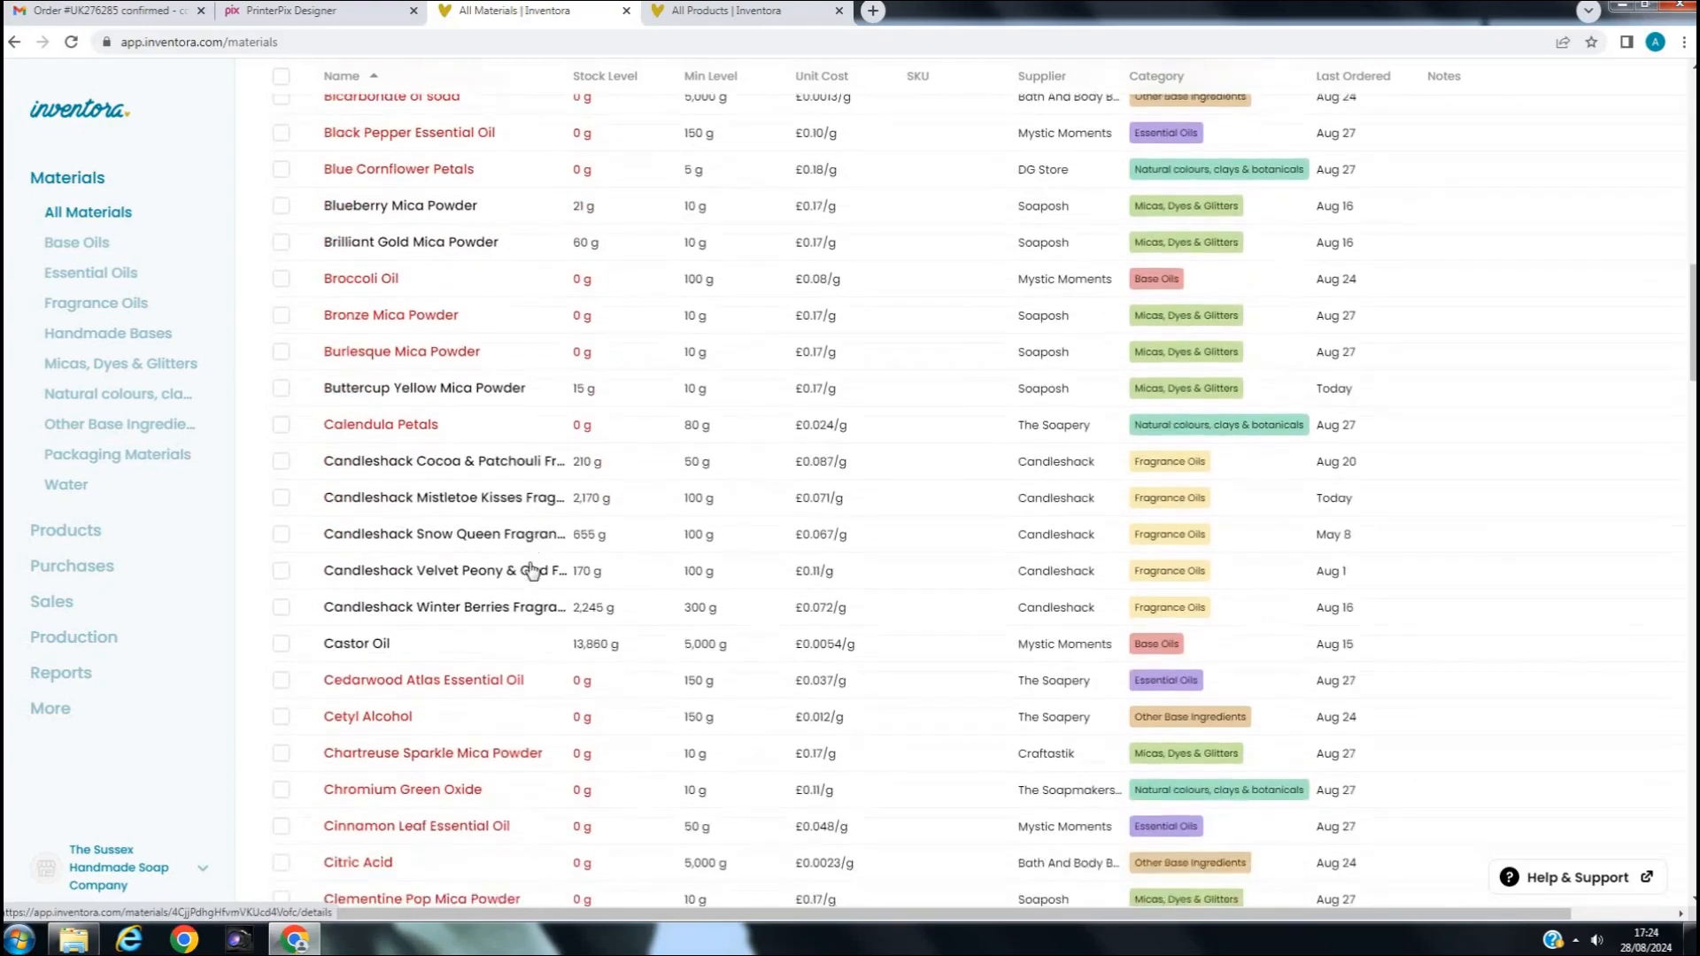
pyautogui.scroll(-1, 519, 573)
pyautogui.scroll(-1, 519, 573)
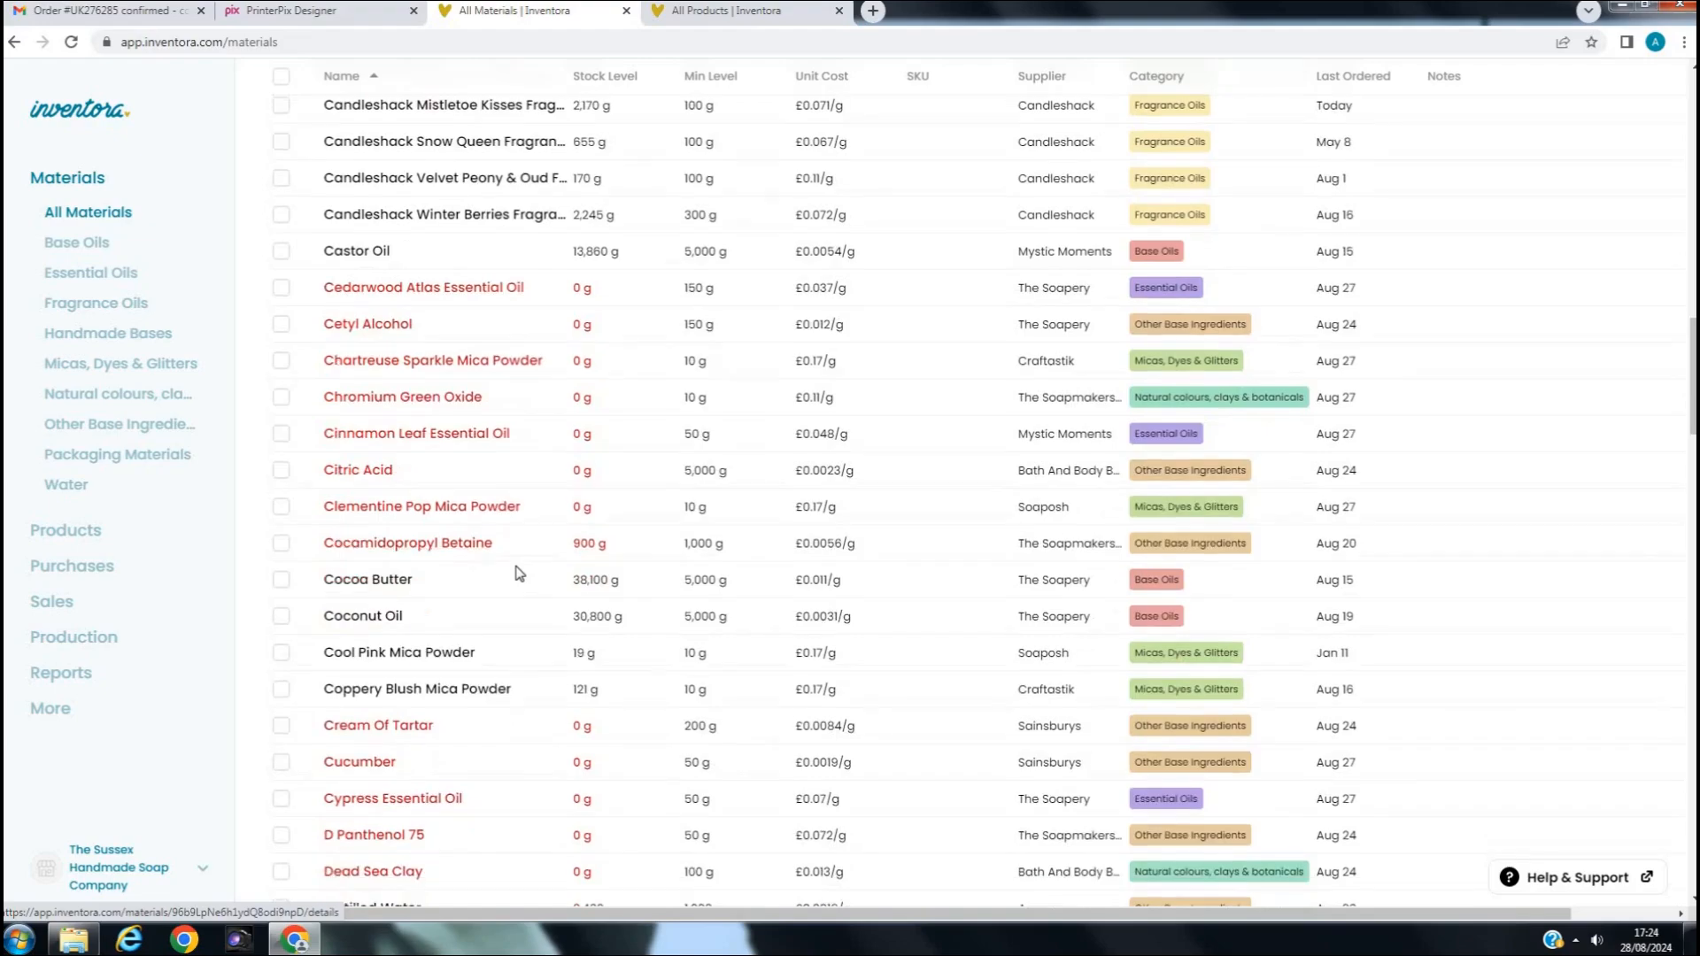
pyautogui.scroll(-3, 518, 573)
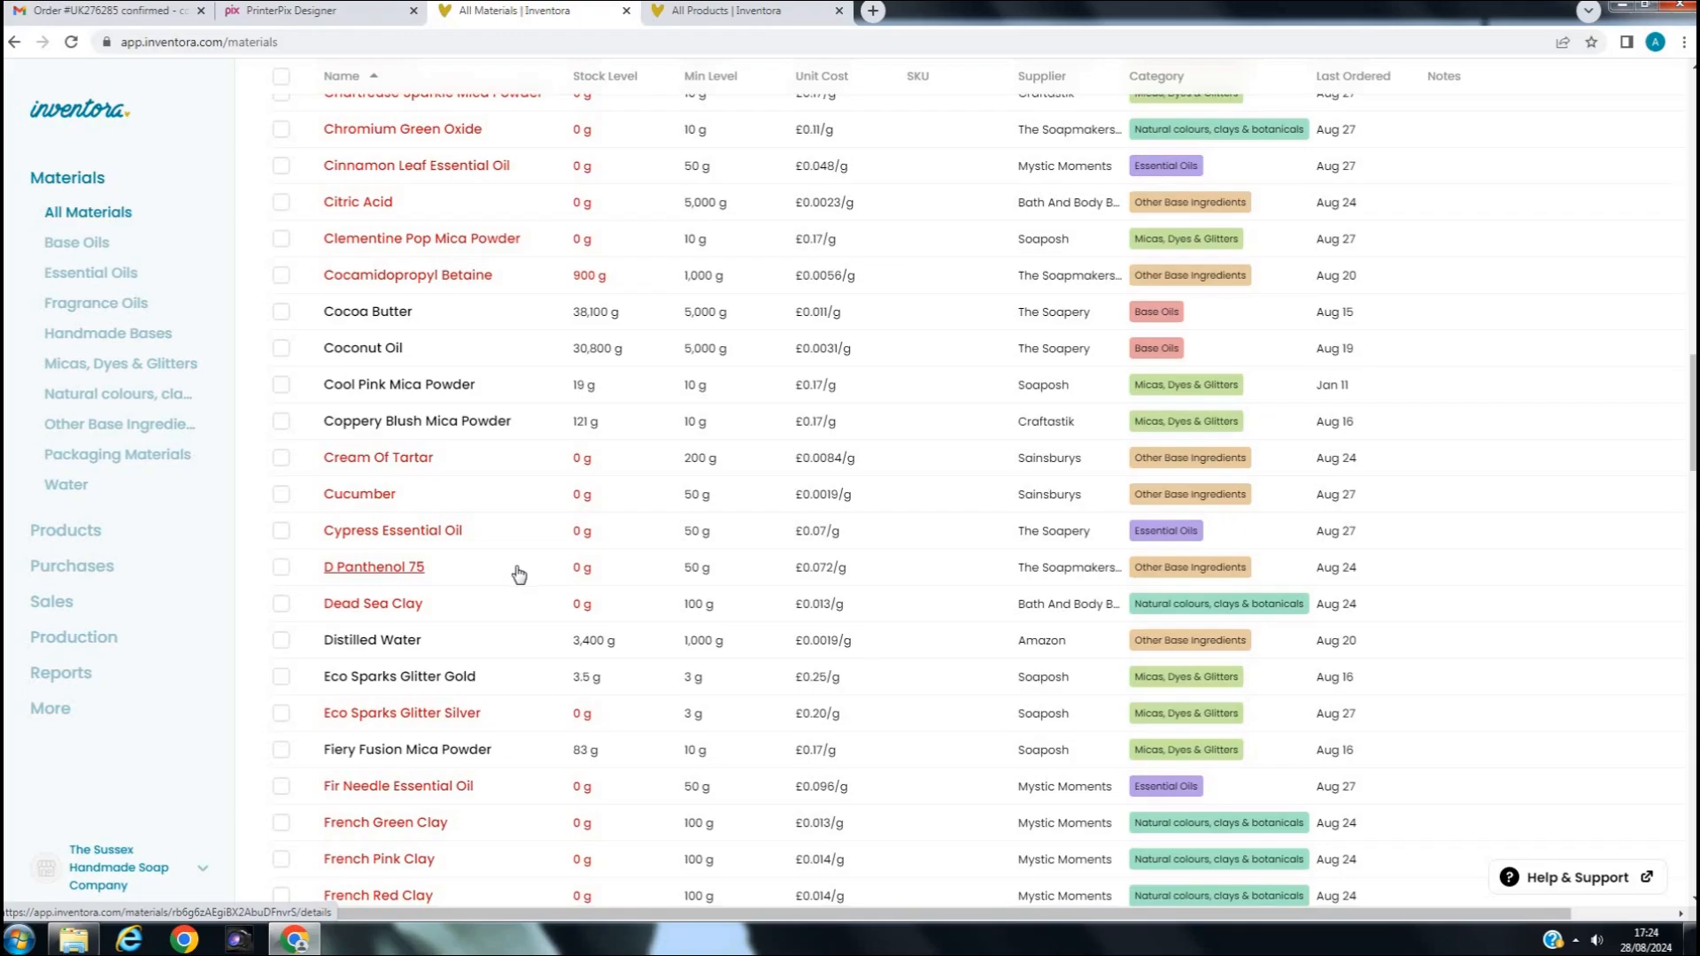
pyautogui.scroll(-1, 519, 573)
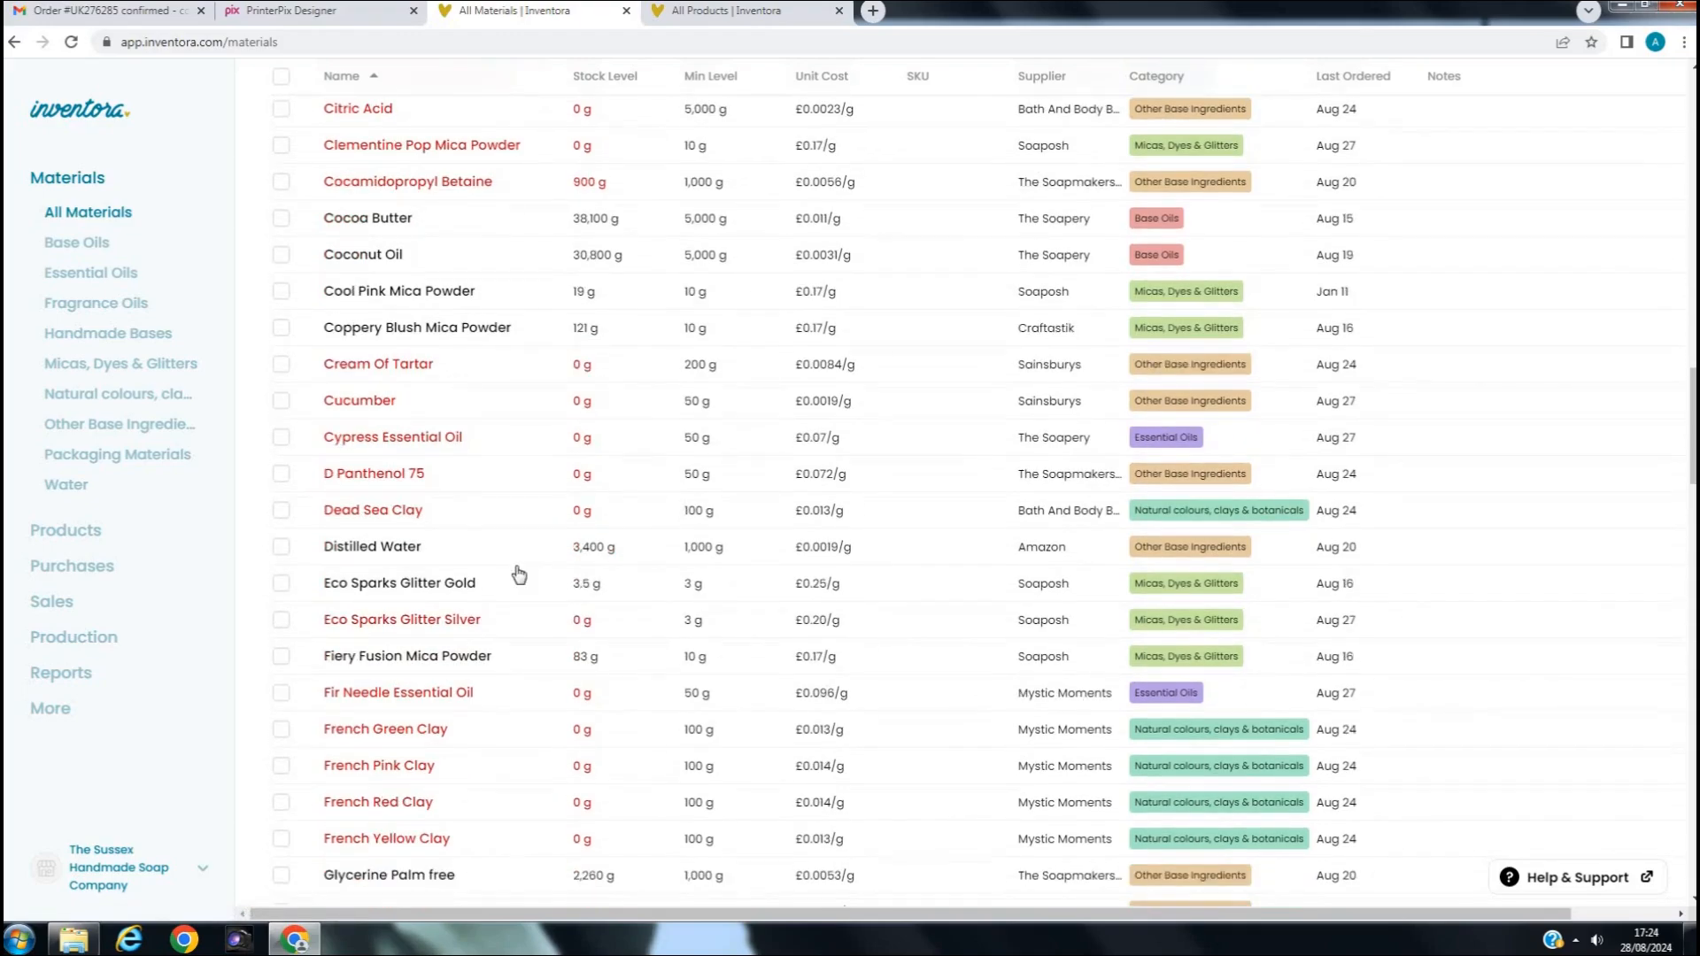
pyautogui.scroll(-1, 519, 573)
pyautogui.scroll(-2, 519, 573)
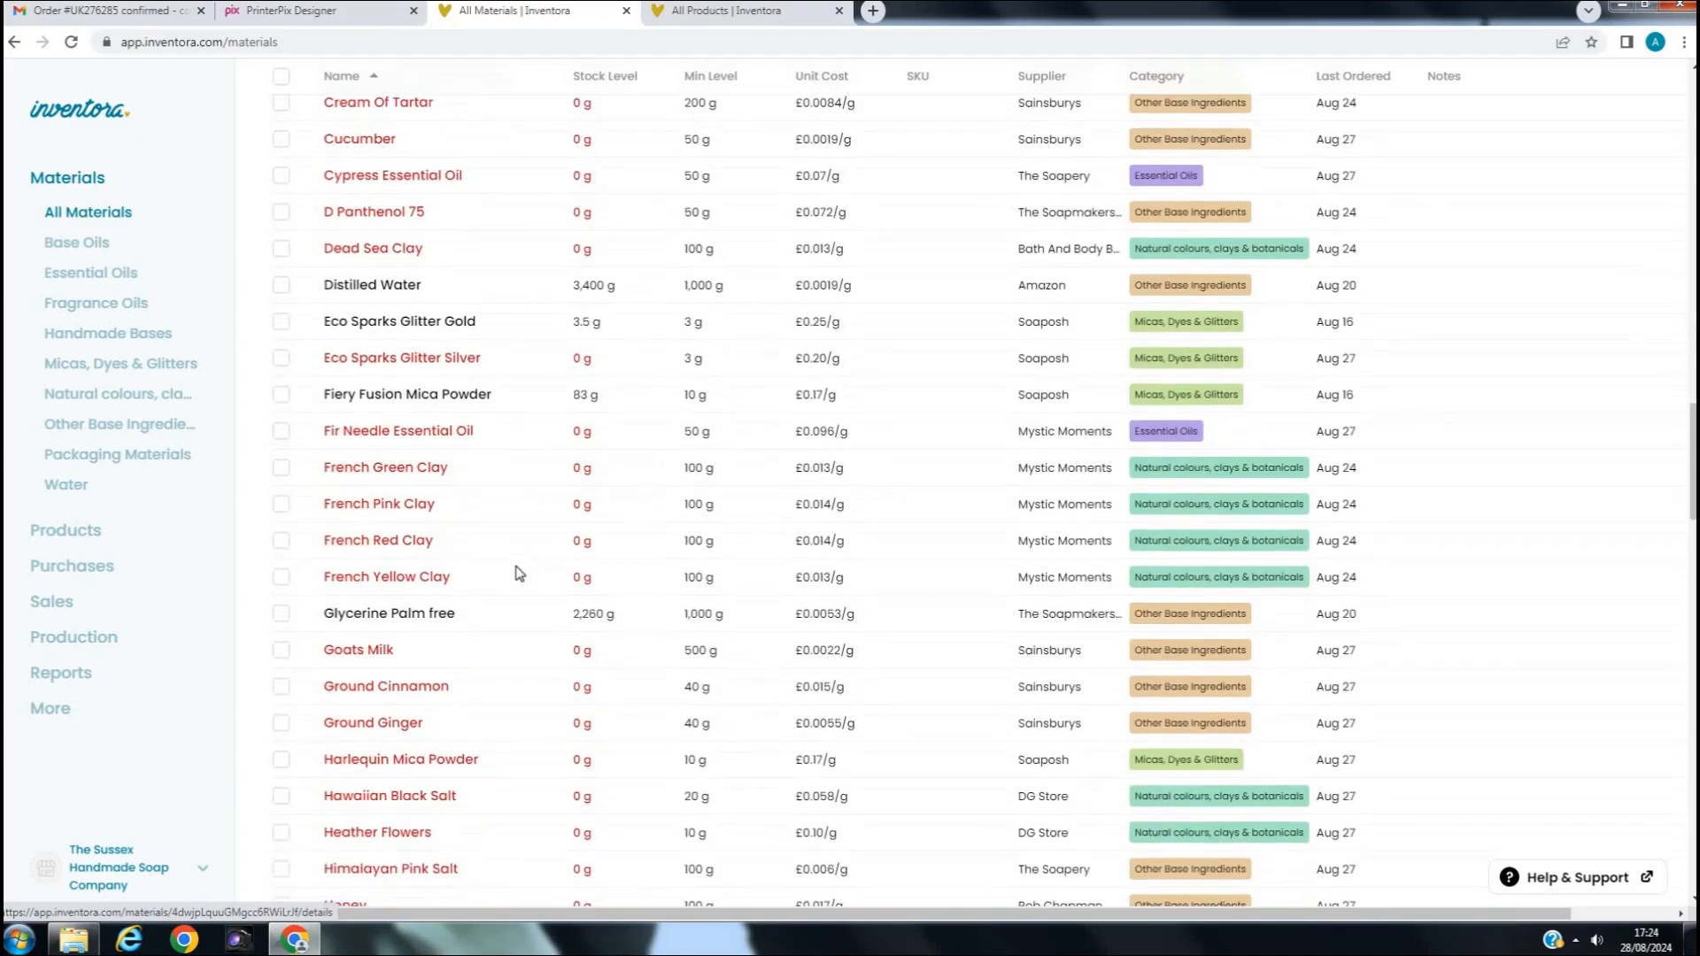
pyautogui.scroll(-1, 519, 573)
pyautogui.scroll(-1, 519, 573)
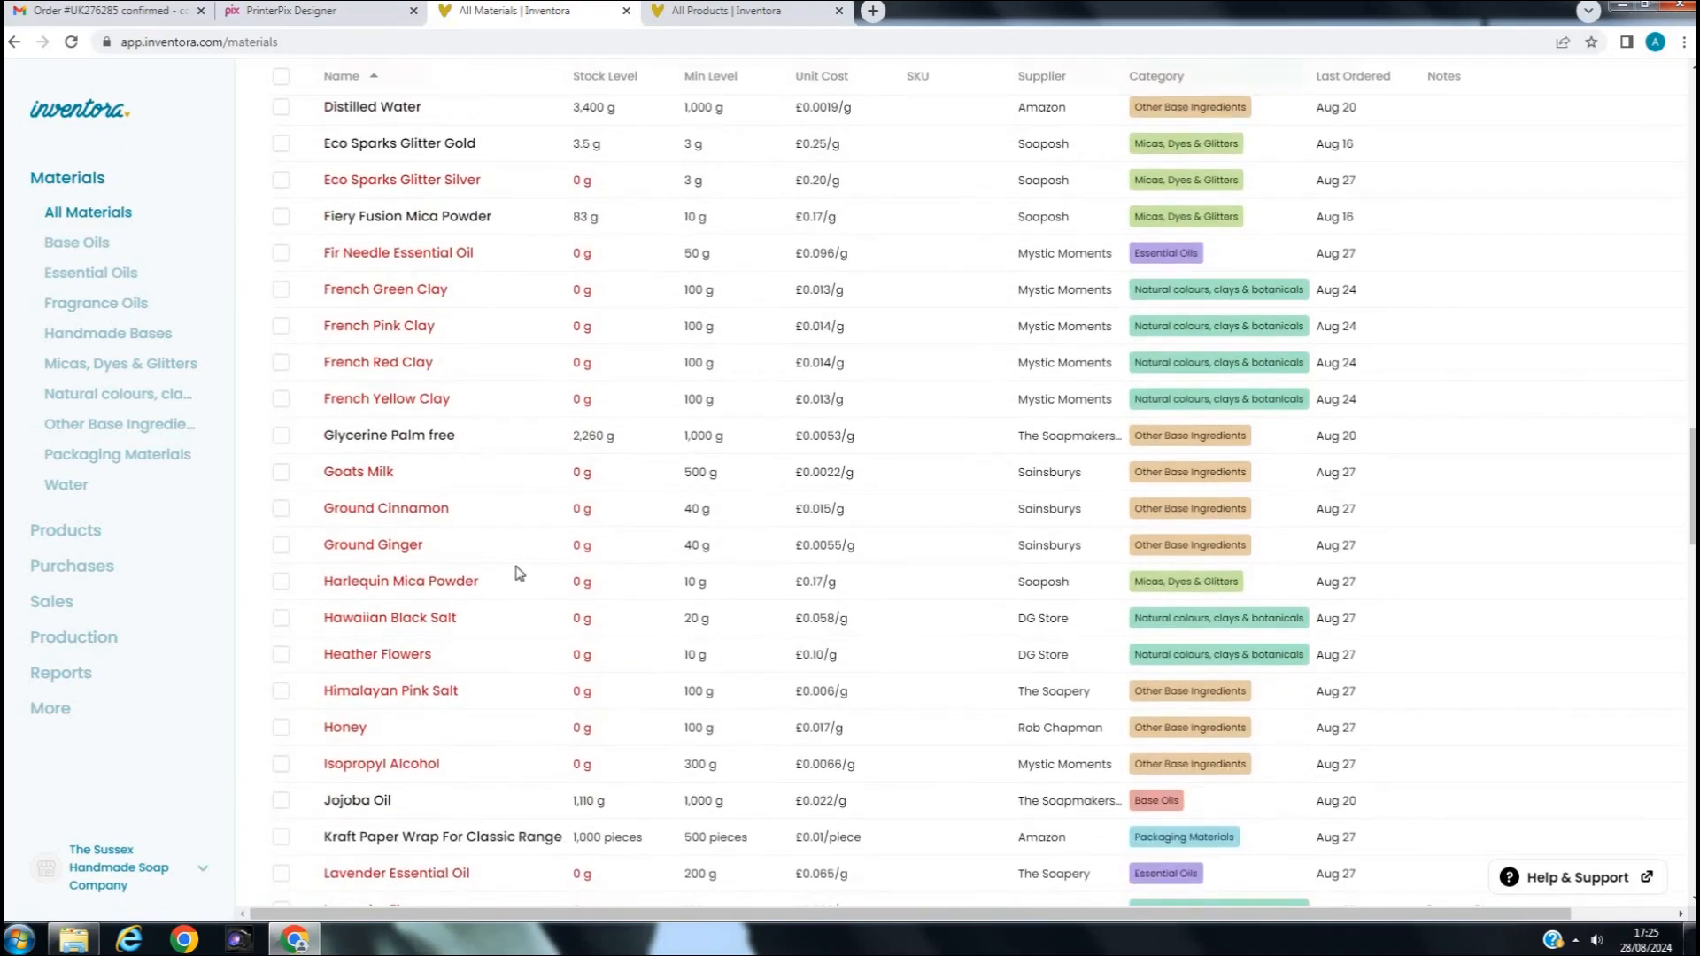
pyautogui.scroll(-1, 519, 573)
pyautogui.scroll(-1, 519, 573)
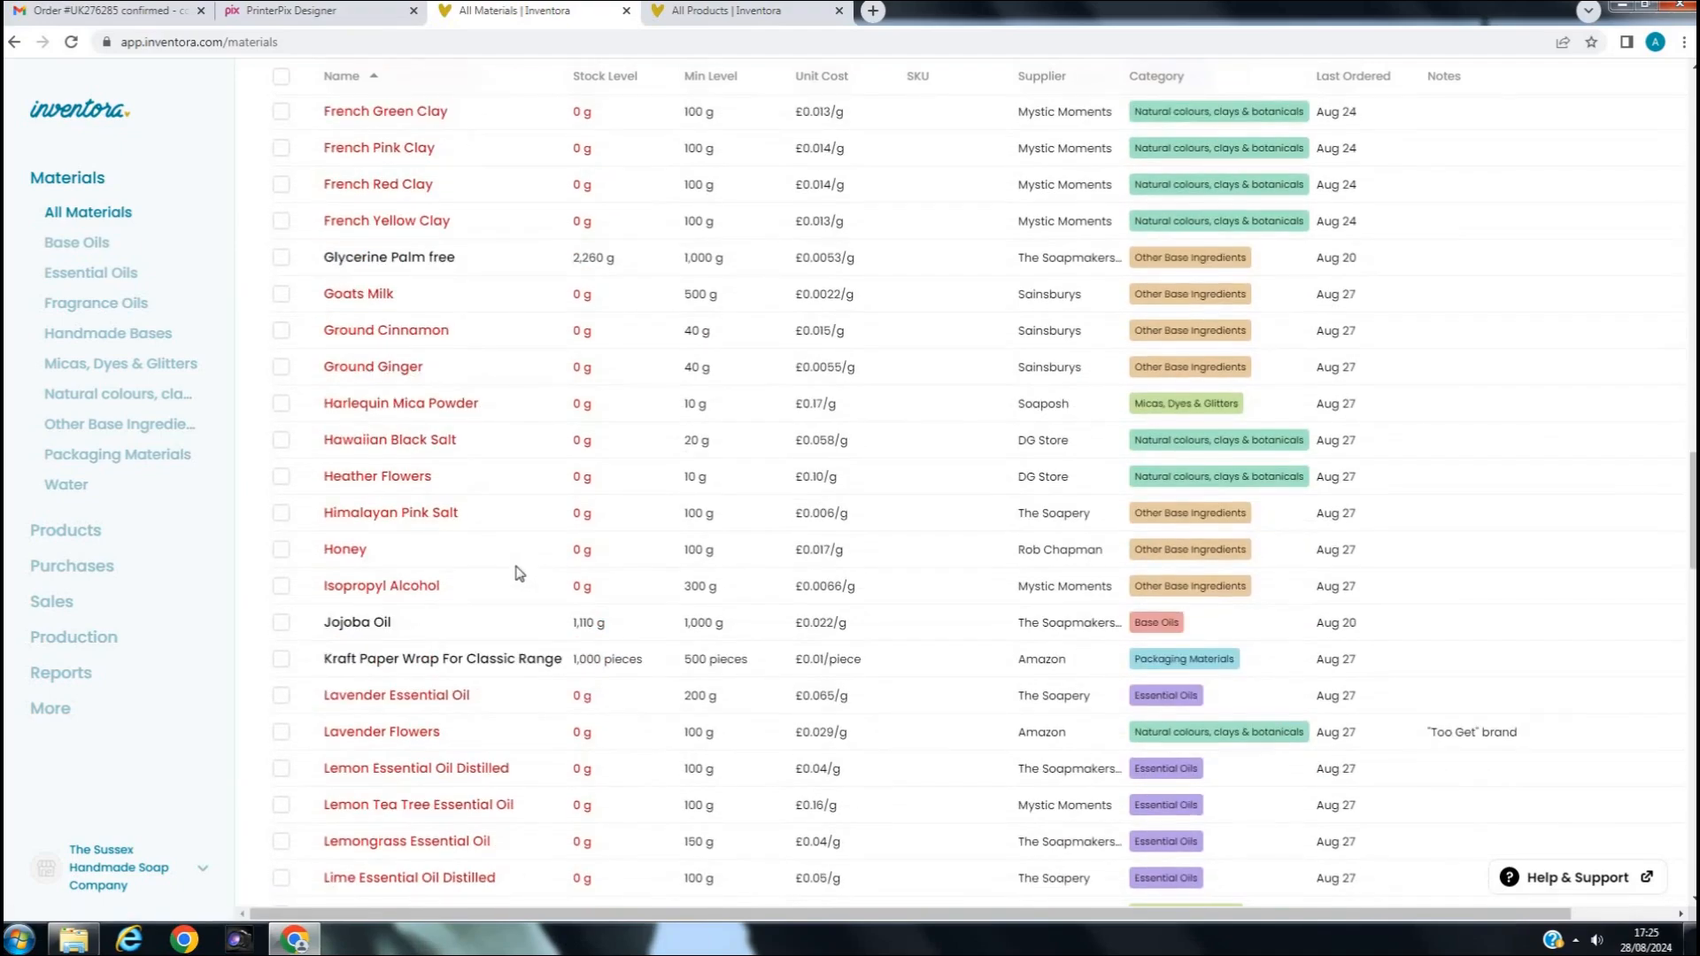
pyautogui.scroll(-1, 519, 573)
pyautogui.scroll(-1, 519, 573)
pyautogui.scroll(-3, 519, 573)
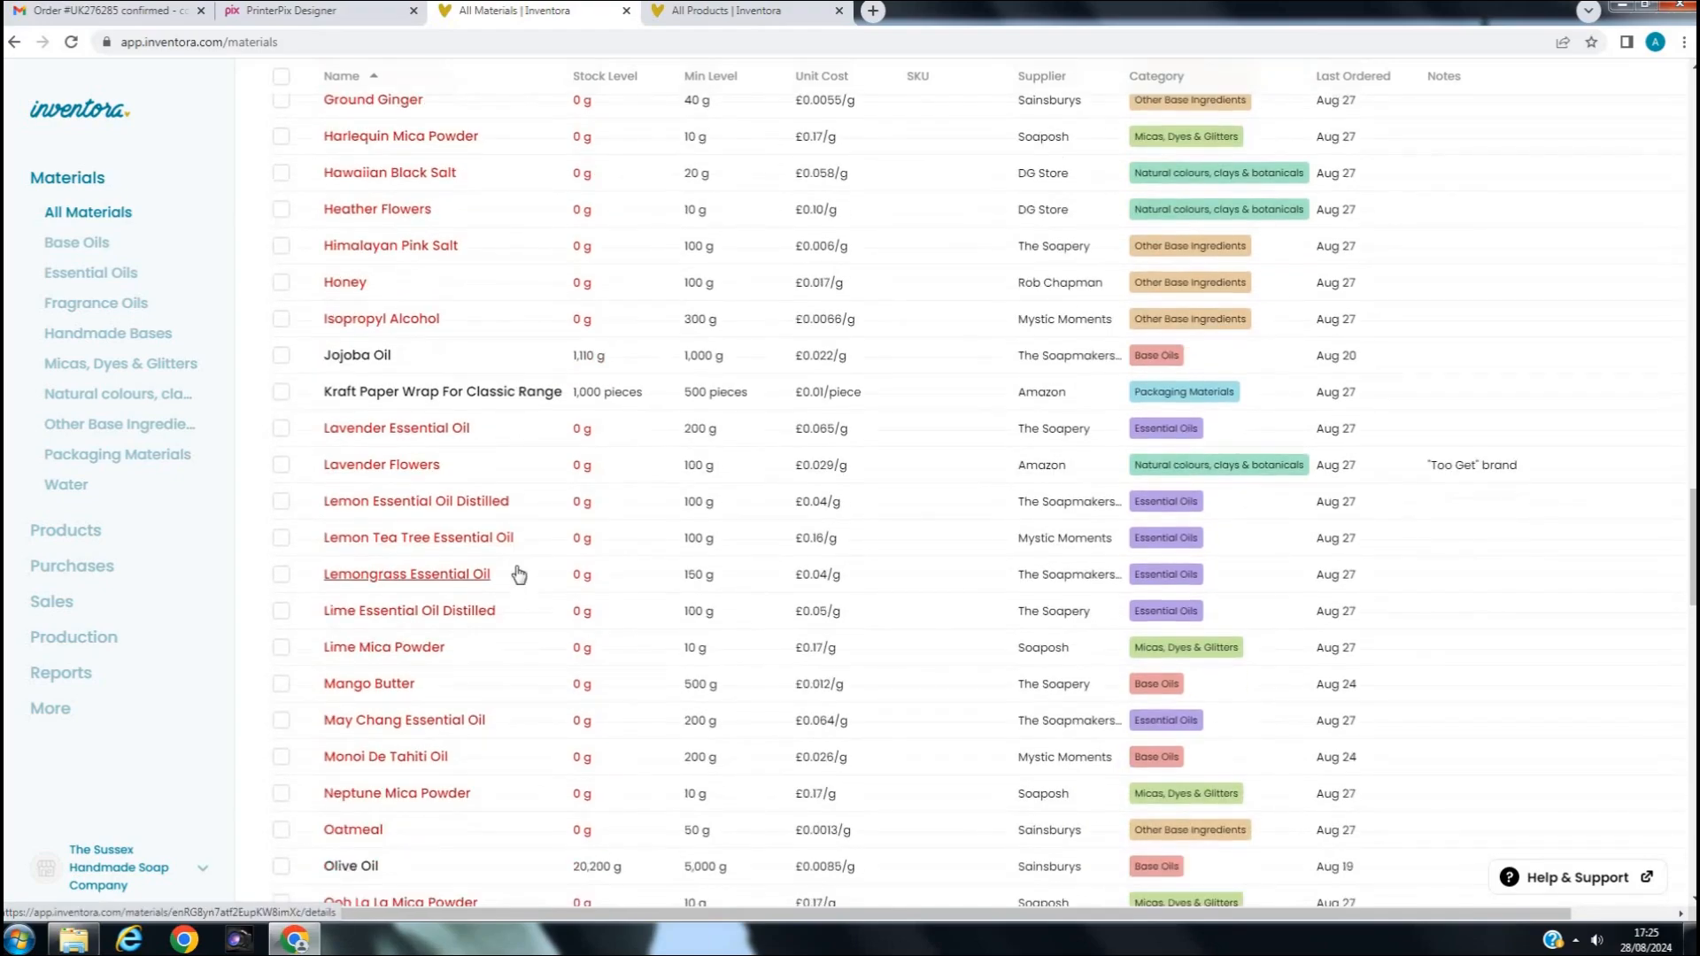
pyautogui.scroll(-5, 519, 573)
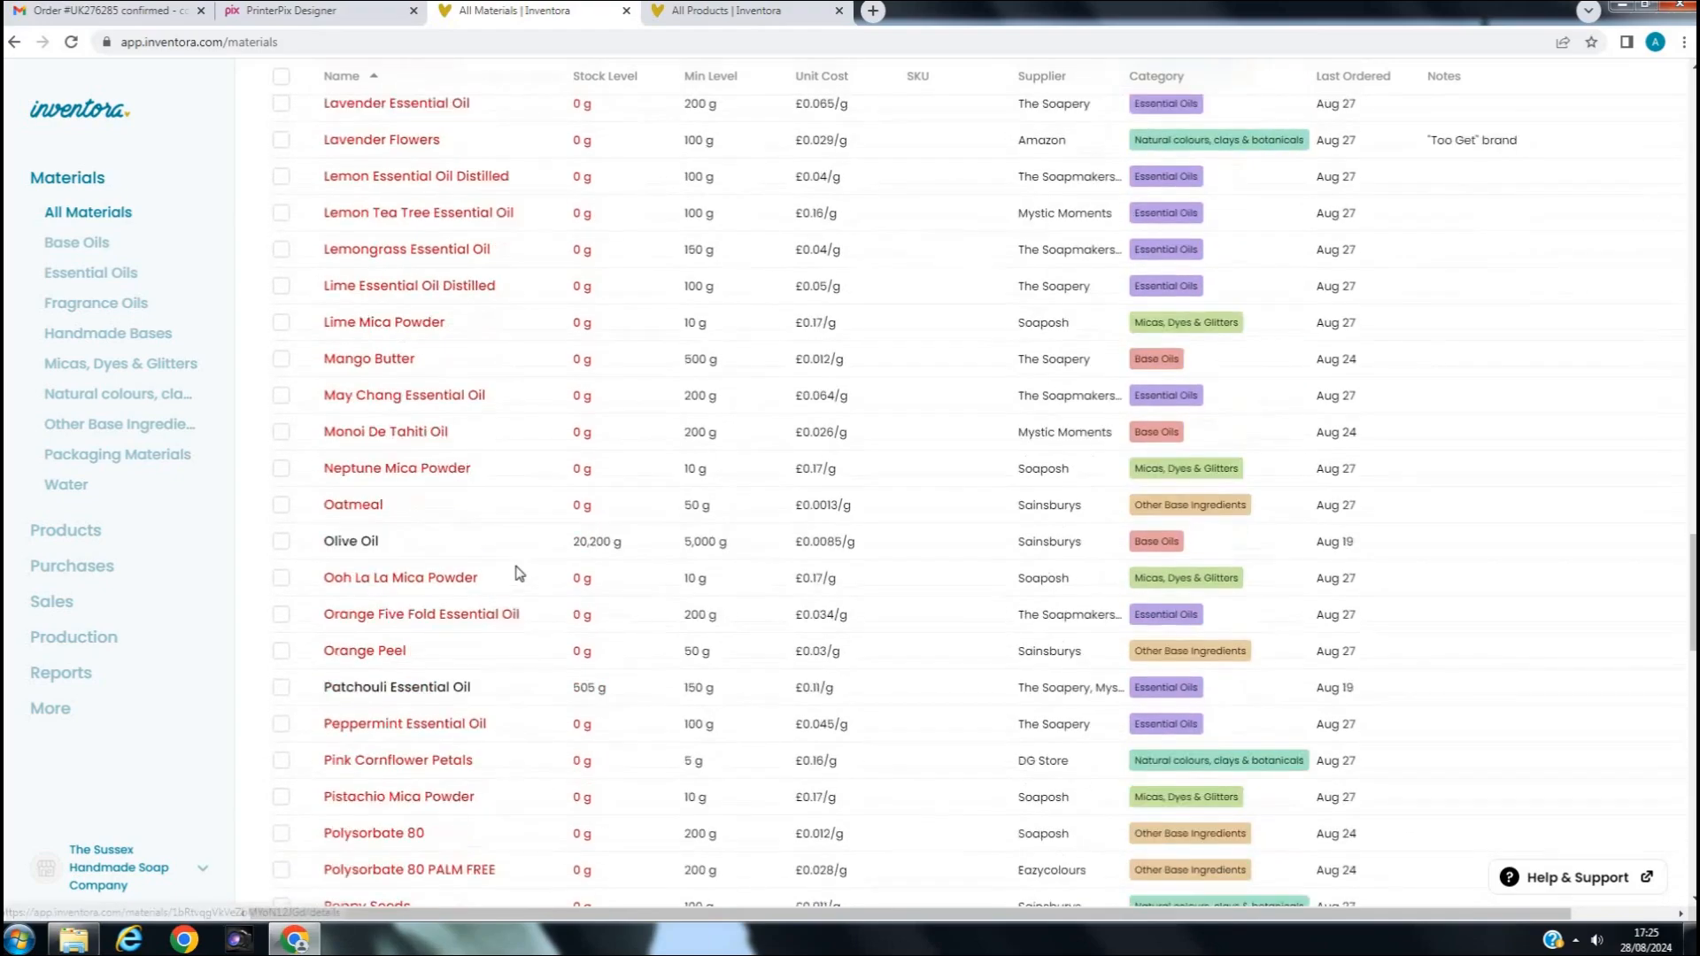
# Review the remainder of the alphabetical materials list through Ylang Ylang III, checking each material's stock level against its minimum
pyautogui.scroll(-5, 519, 573)
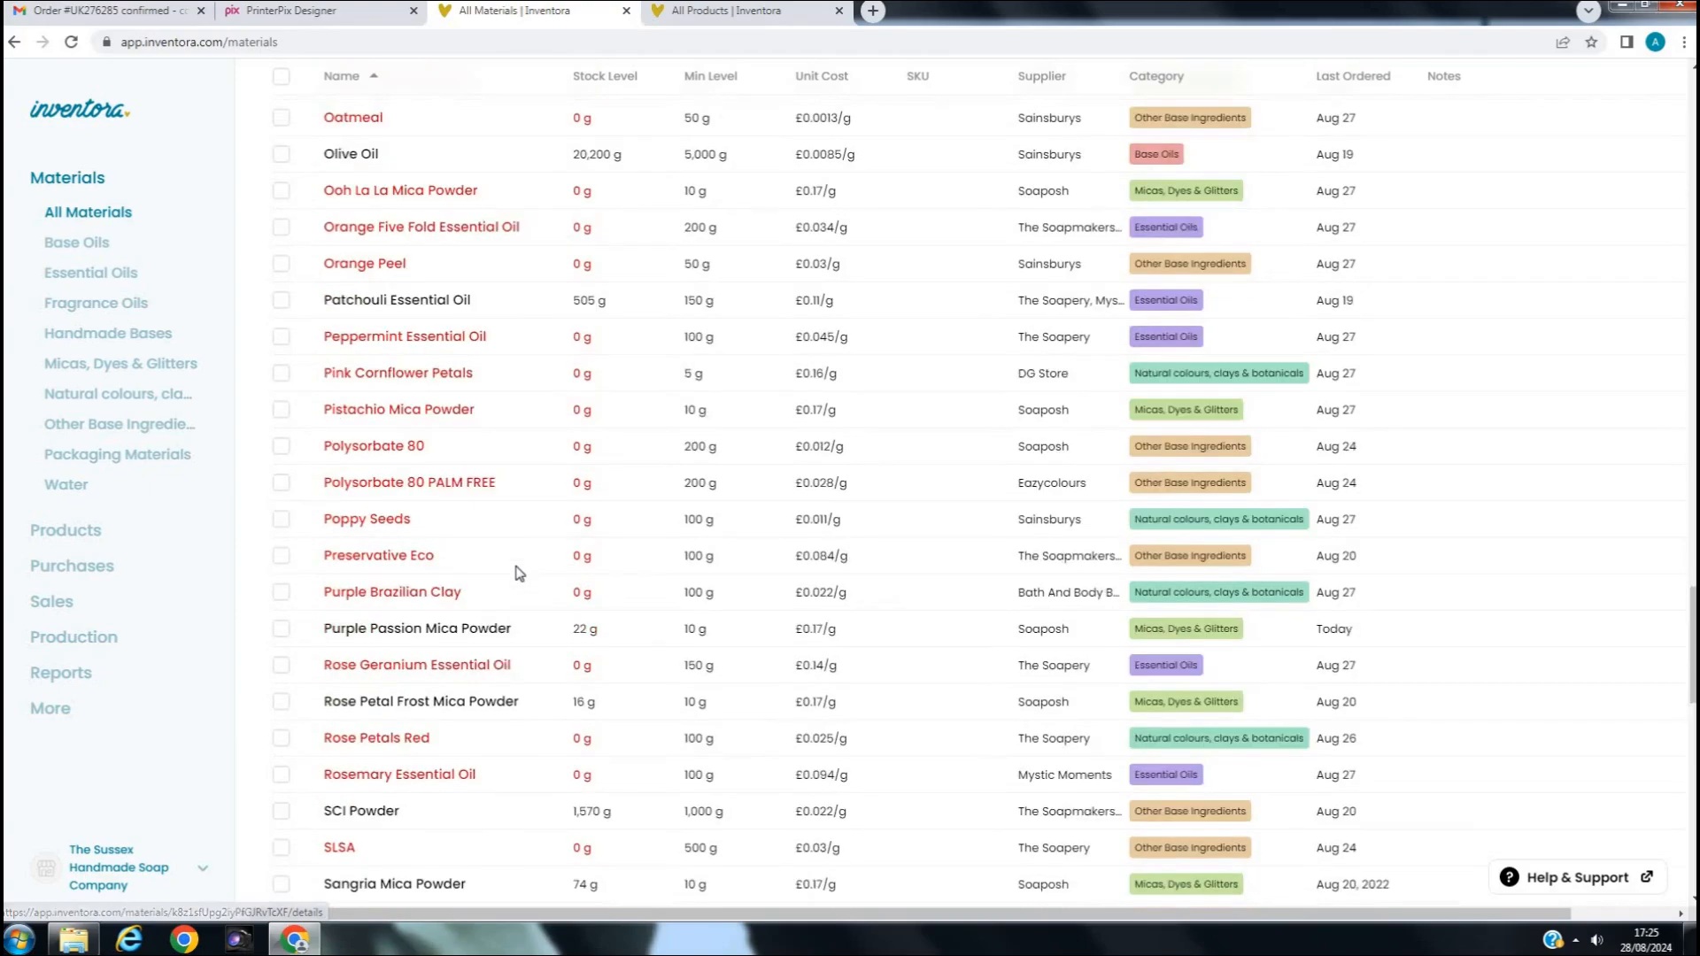
pyautogui.scroll(-2, 519, 573)
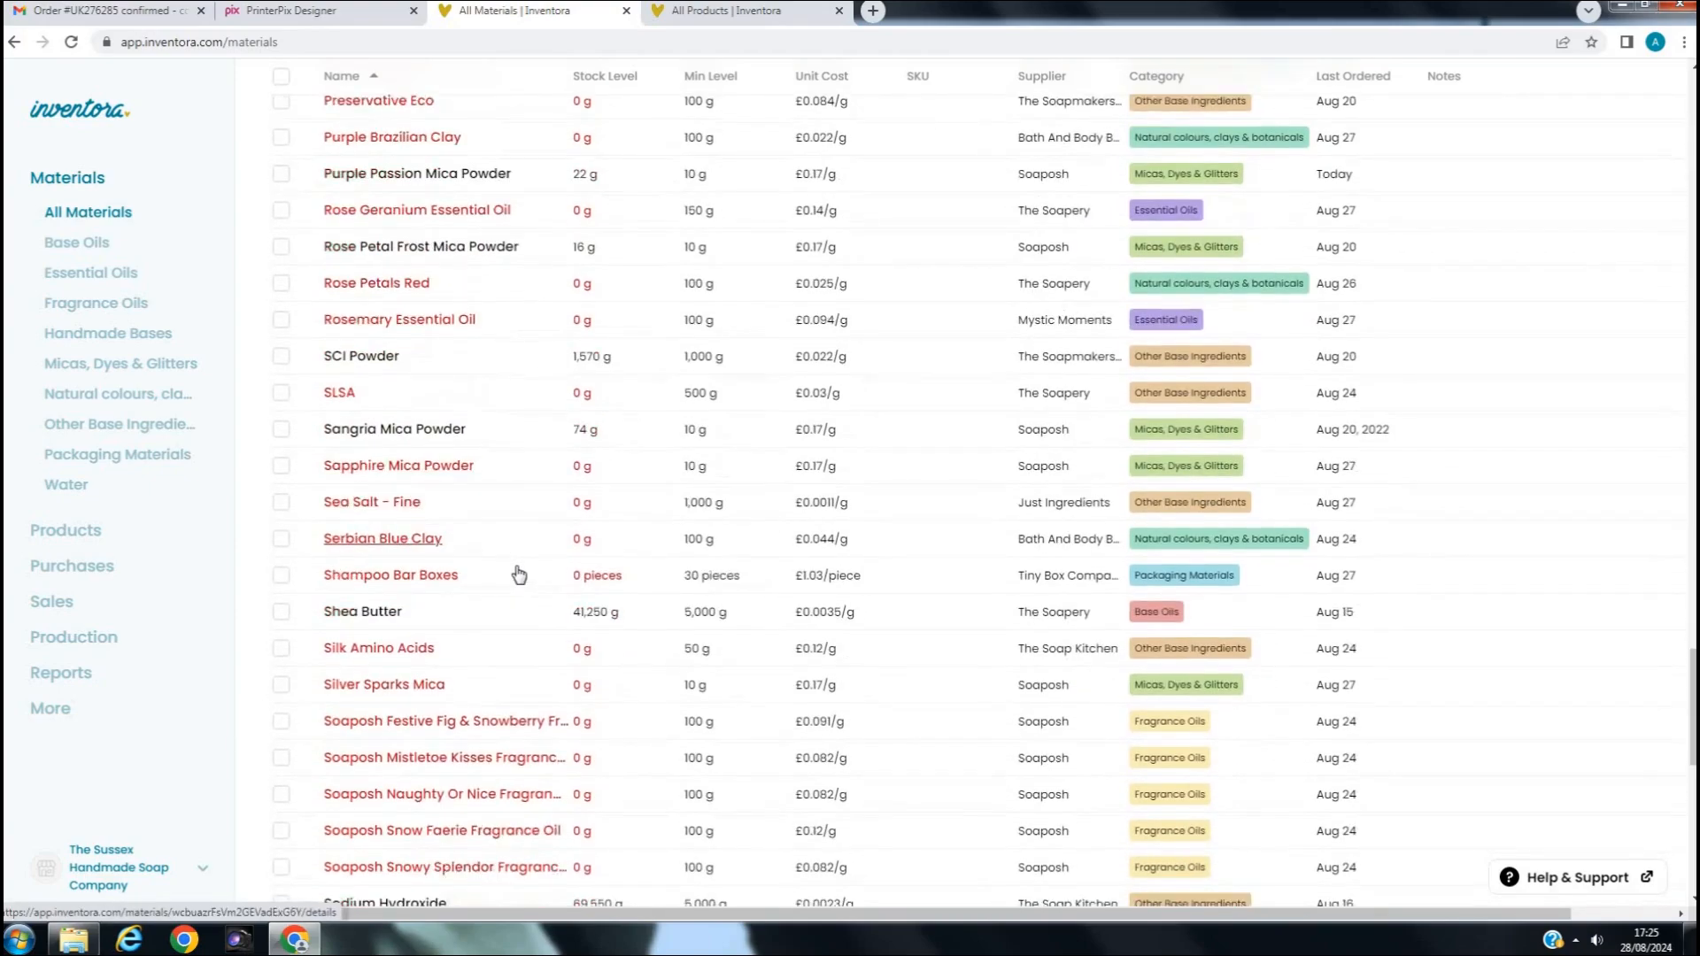
pyautogui.scroll(-4, 519, 572)
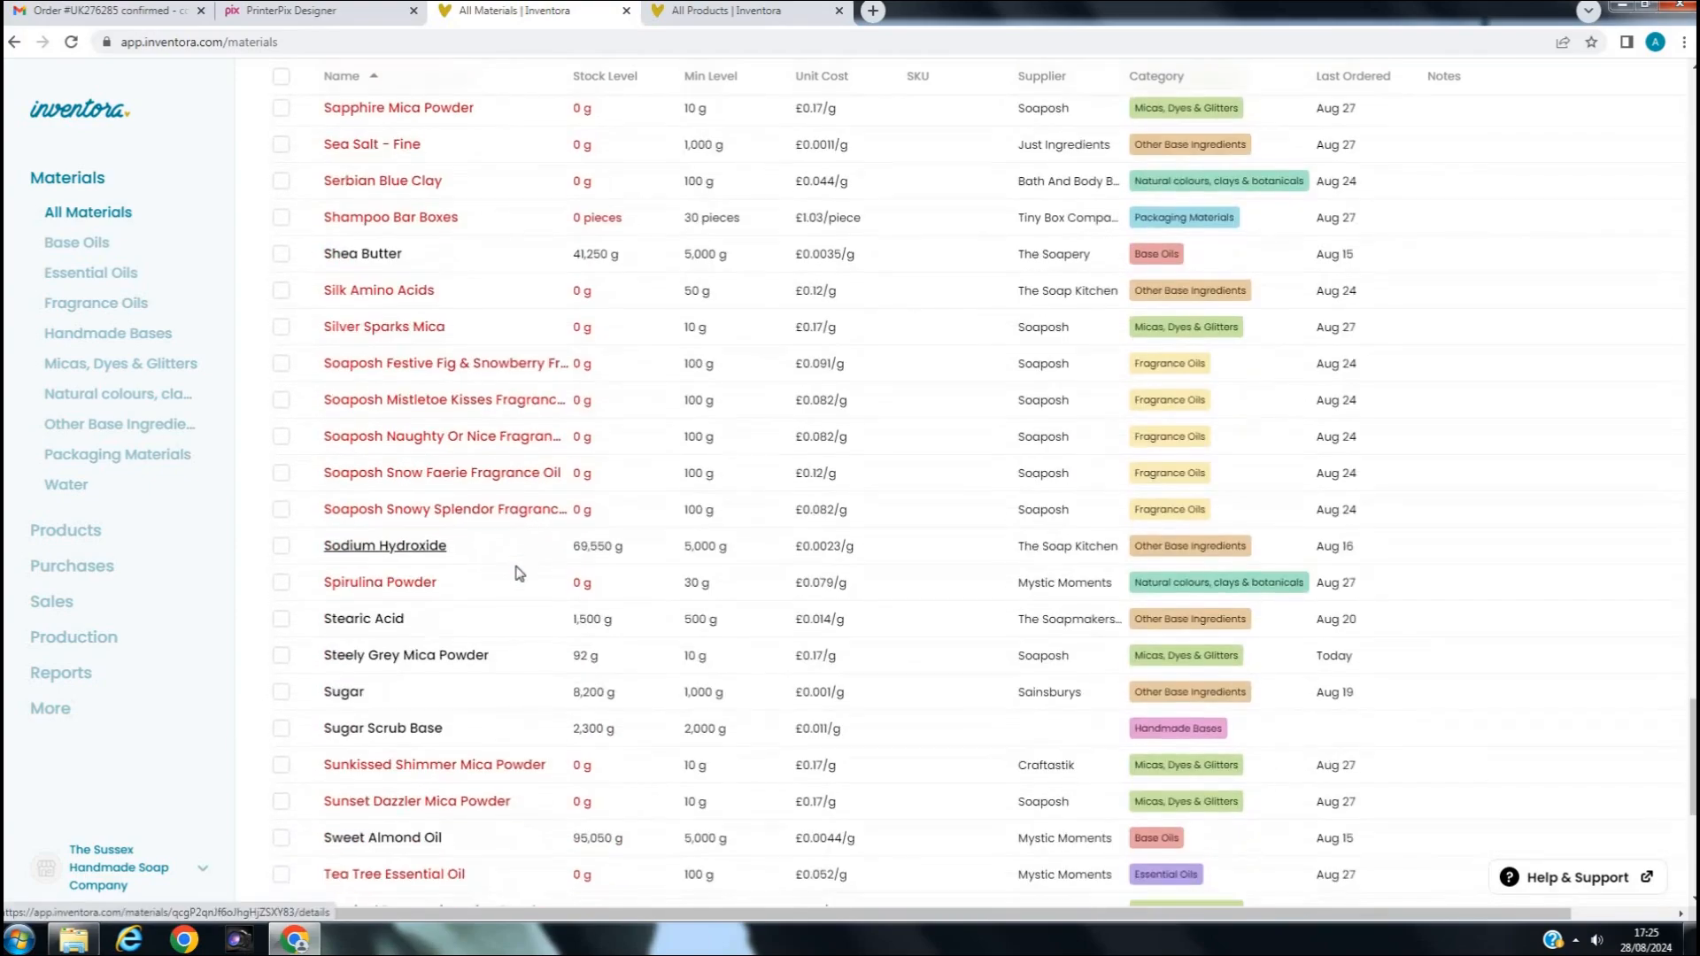
pyautogui.scroll(-3, 519, 573)
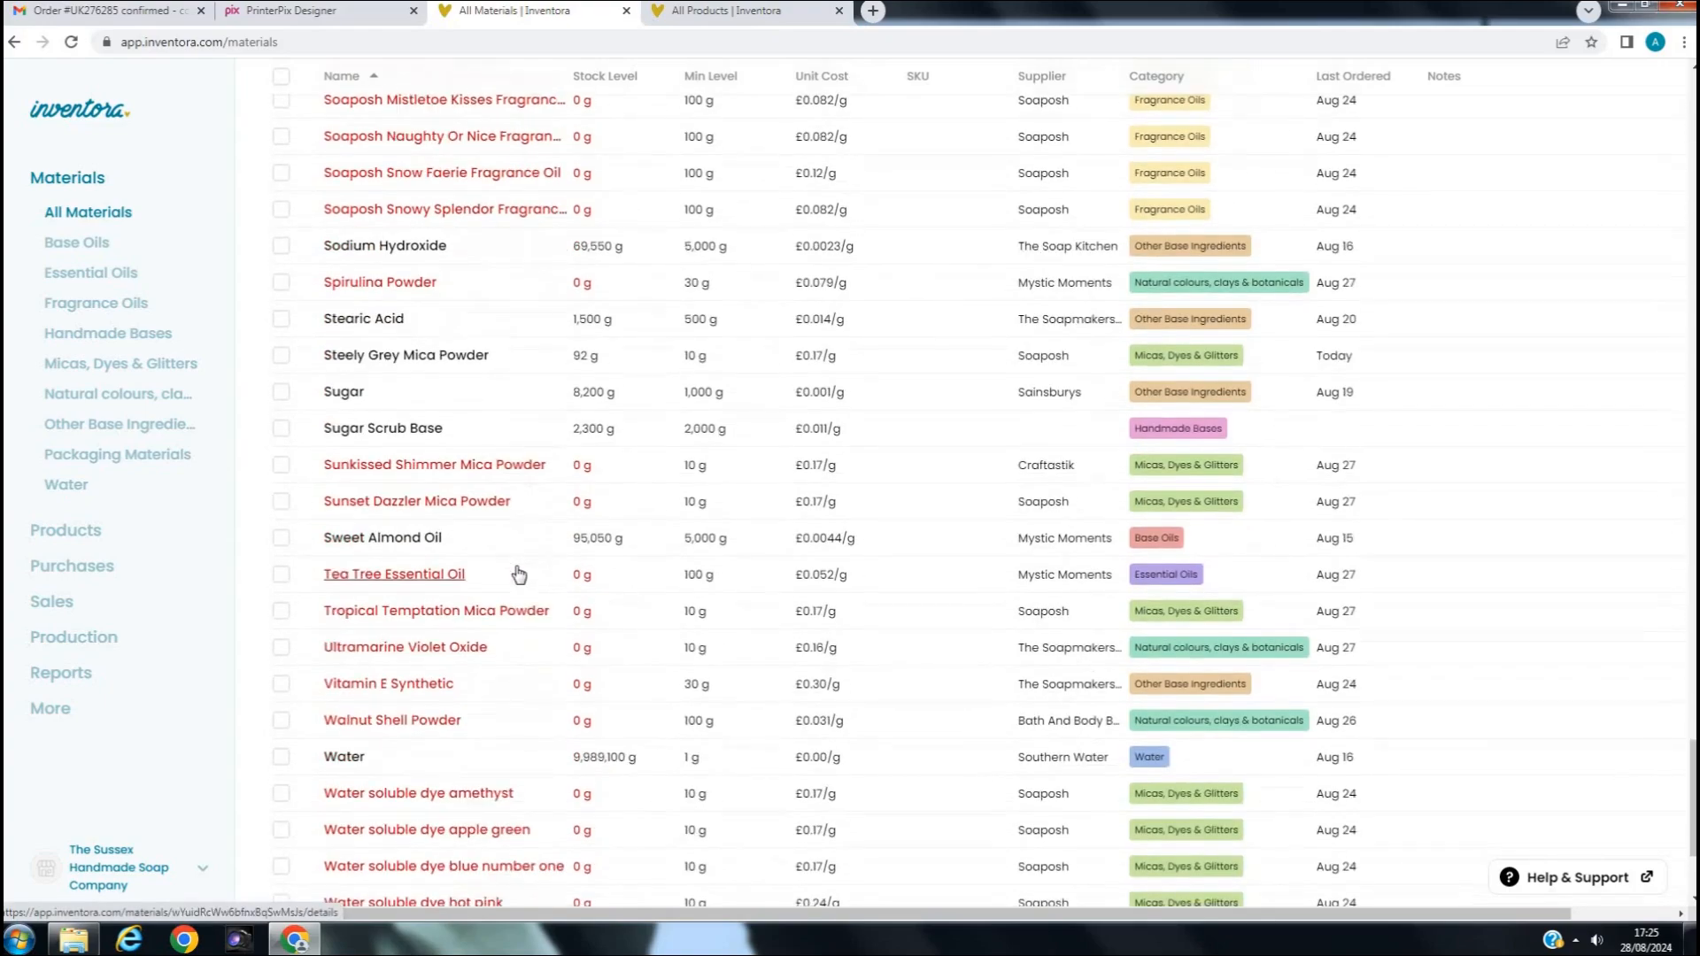
pyautogui.scroll(-1, 519, 574)
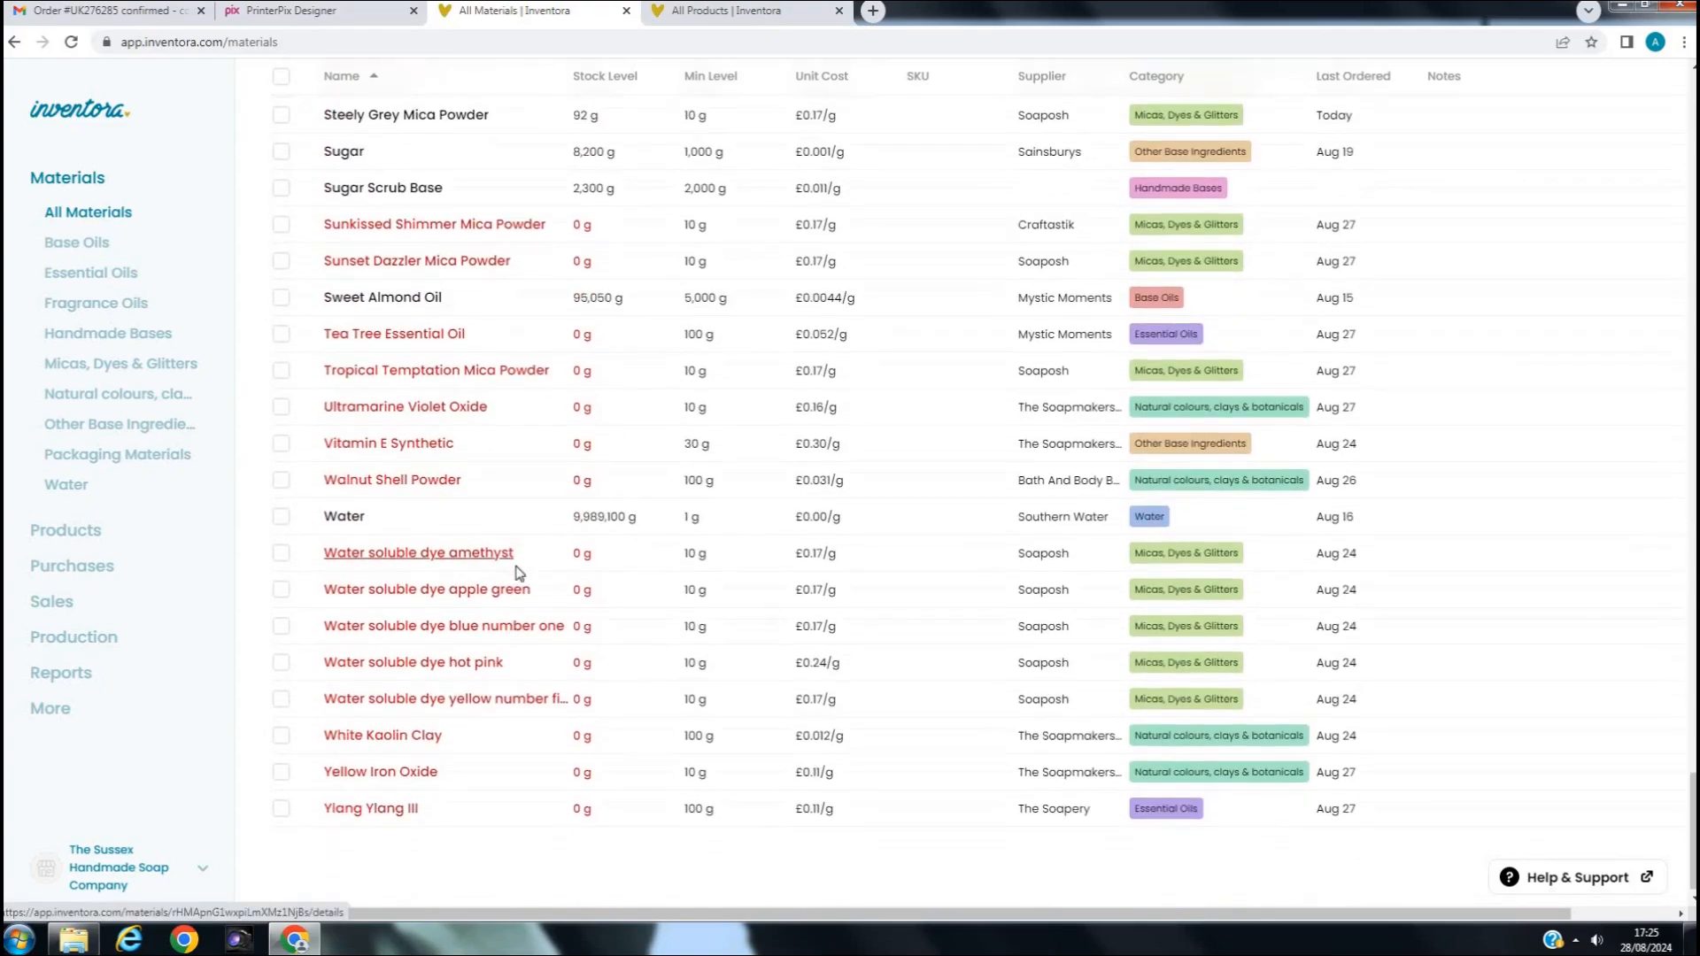
pyautogui.scroll(-1, 518, 573)
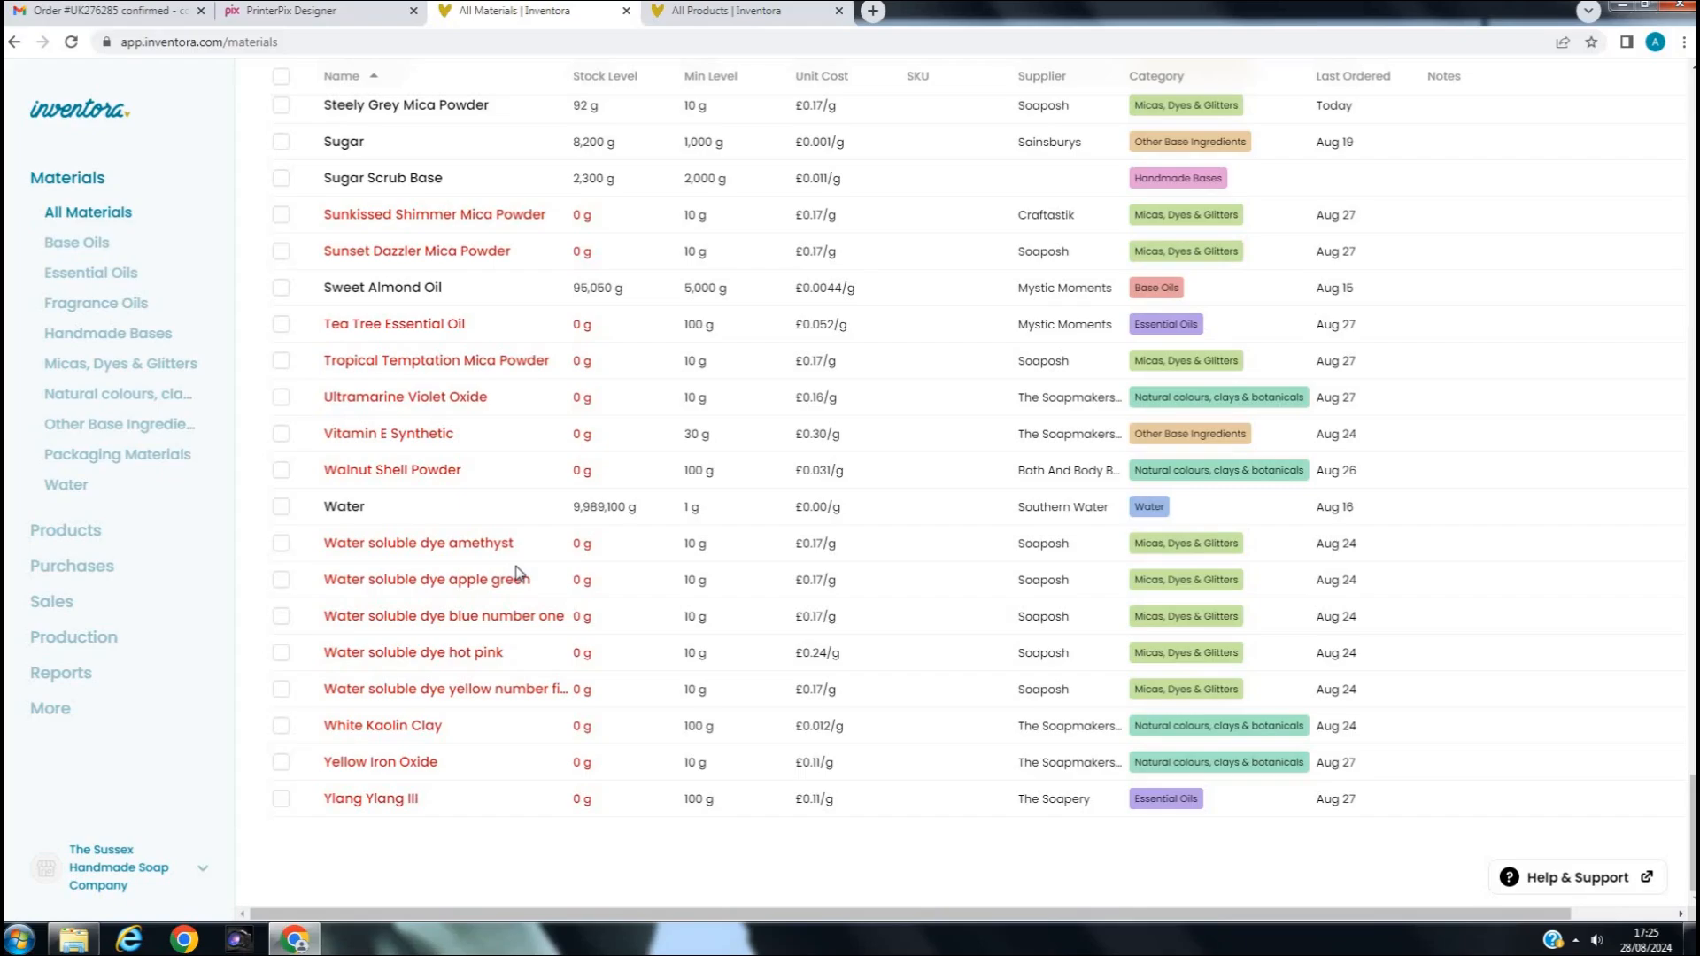